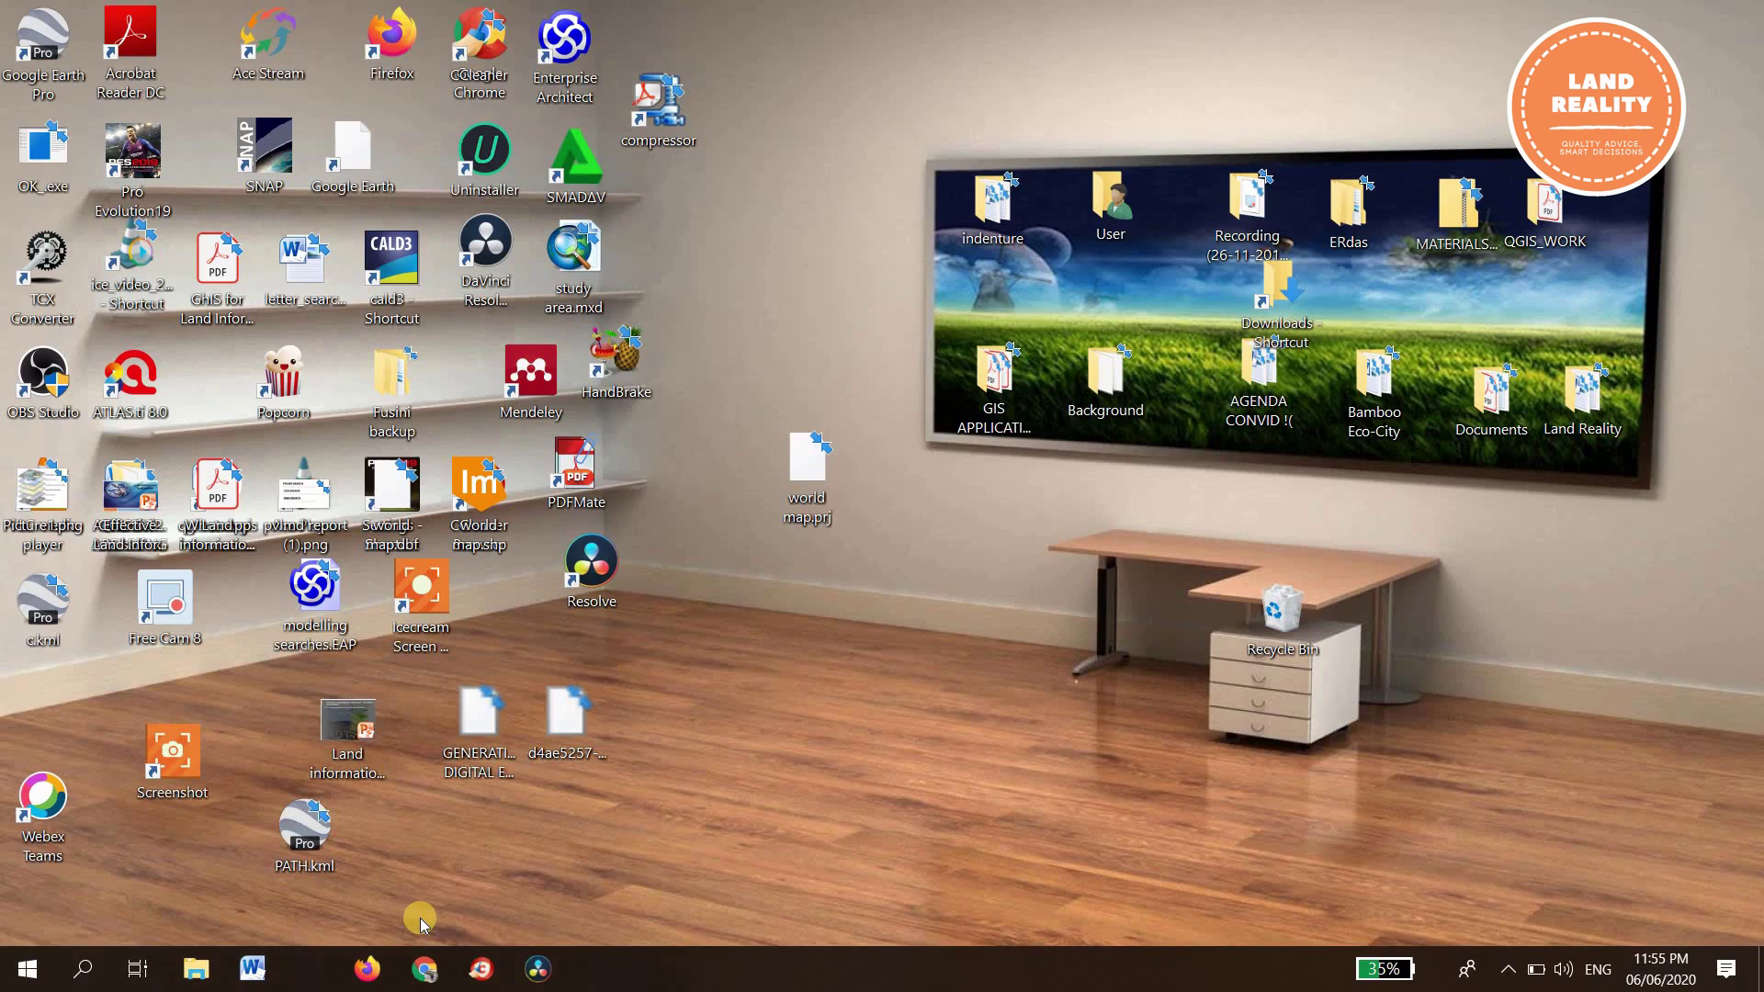
Step: Open Google Earth Pro and search for the place Kwahu
double_click(38, 40)
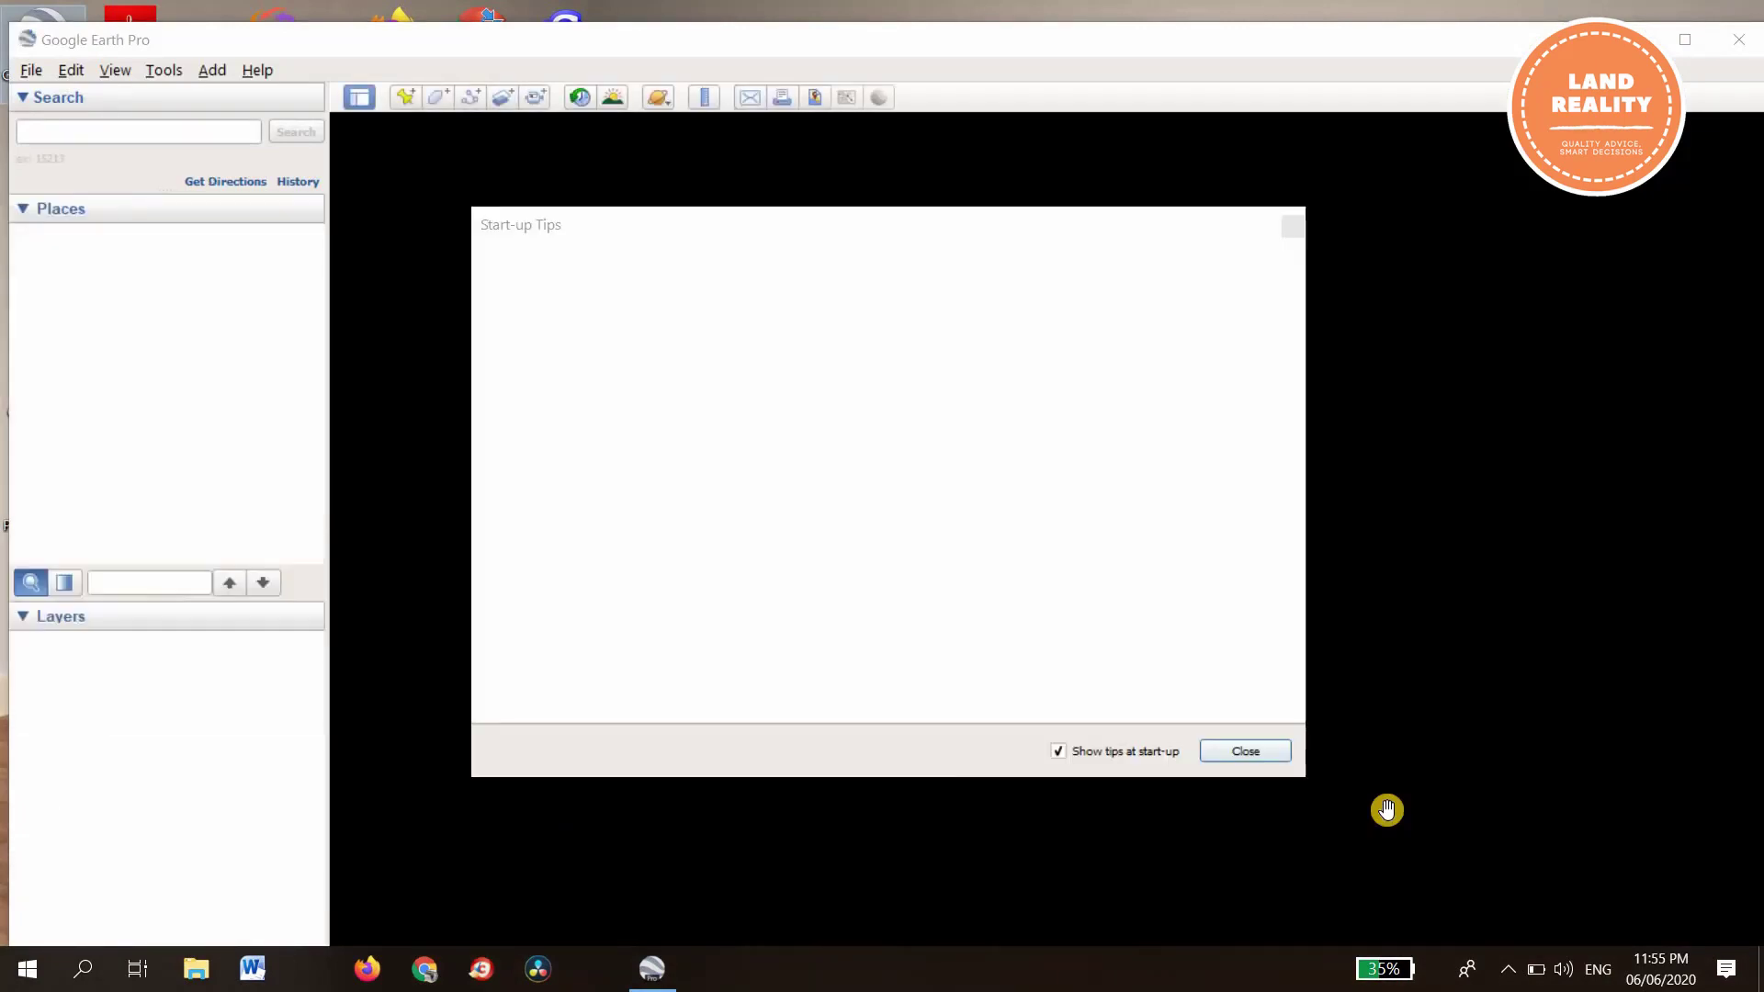
left_click(1249, 752)
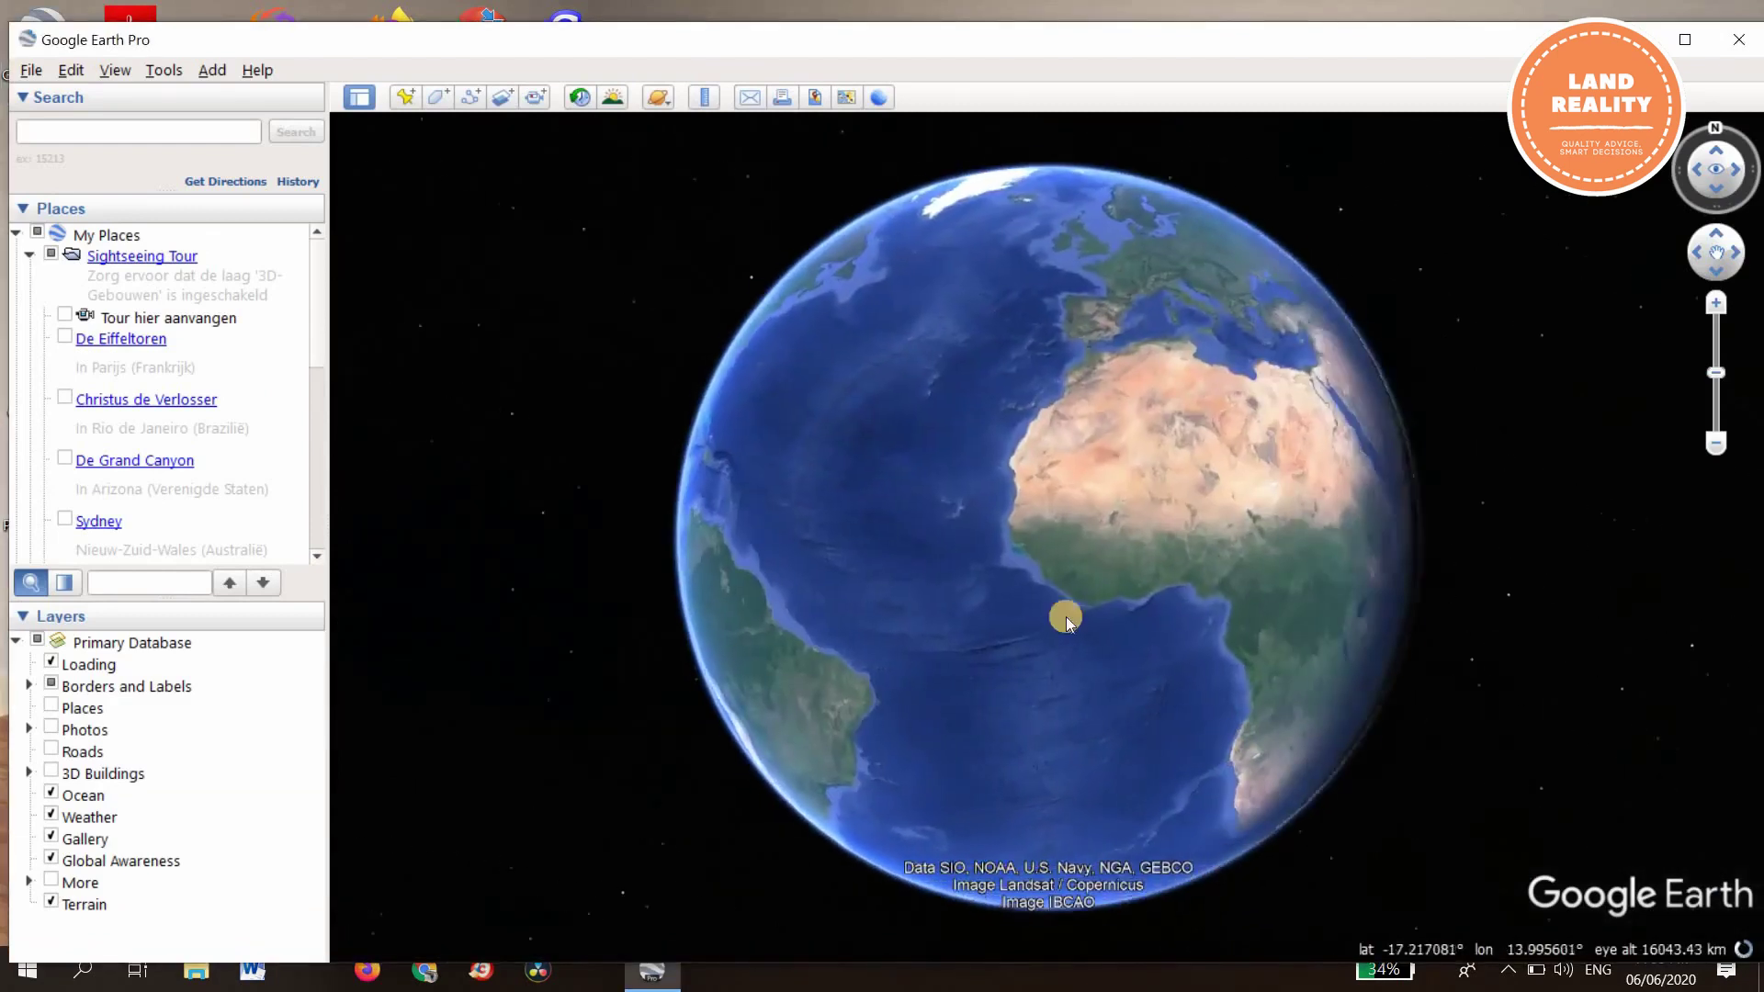
left_click(104, 132)
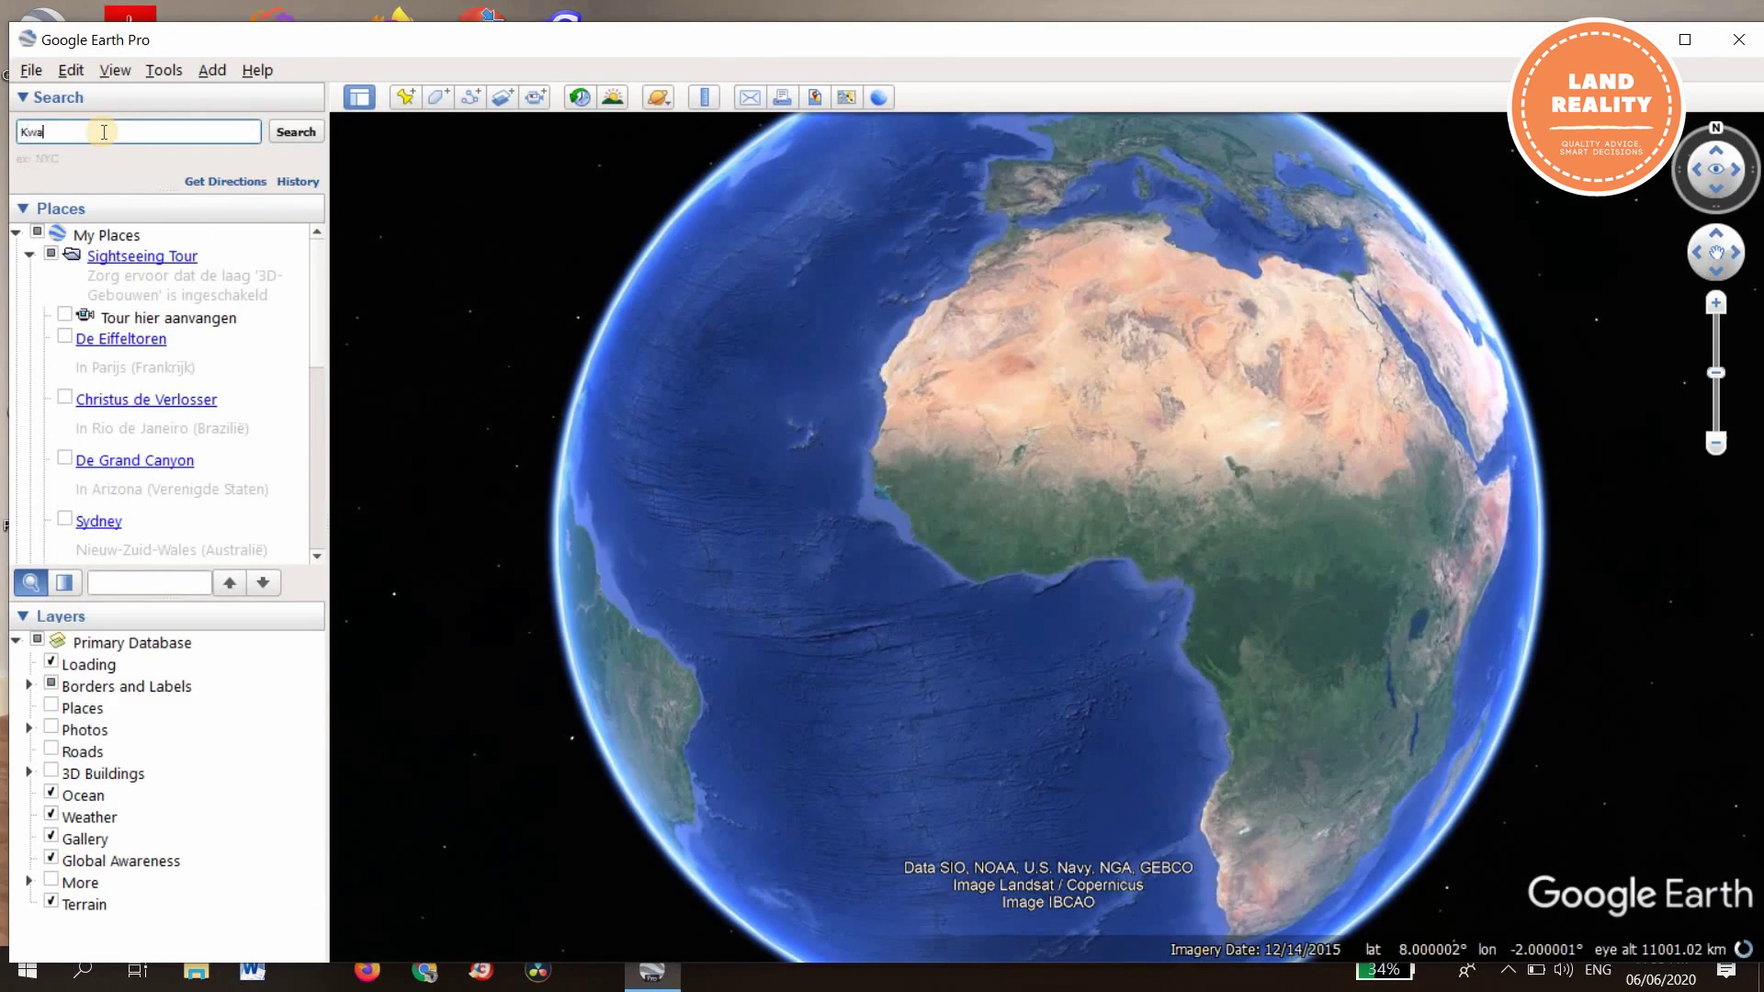
type("Kwahu")
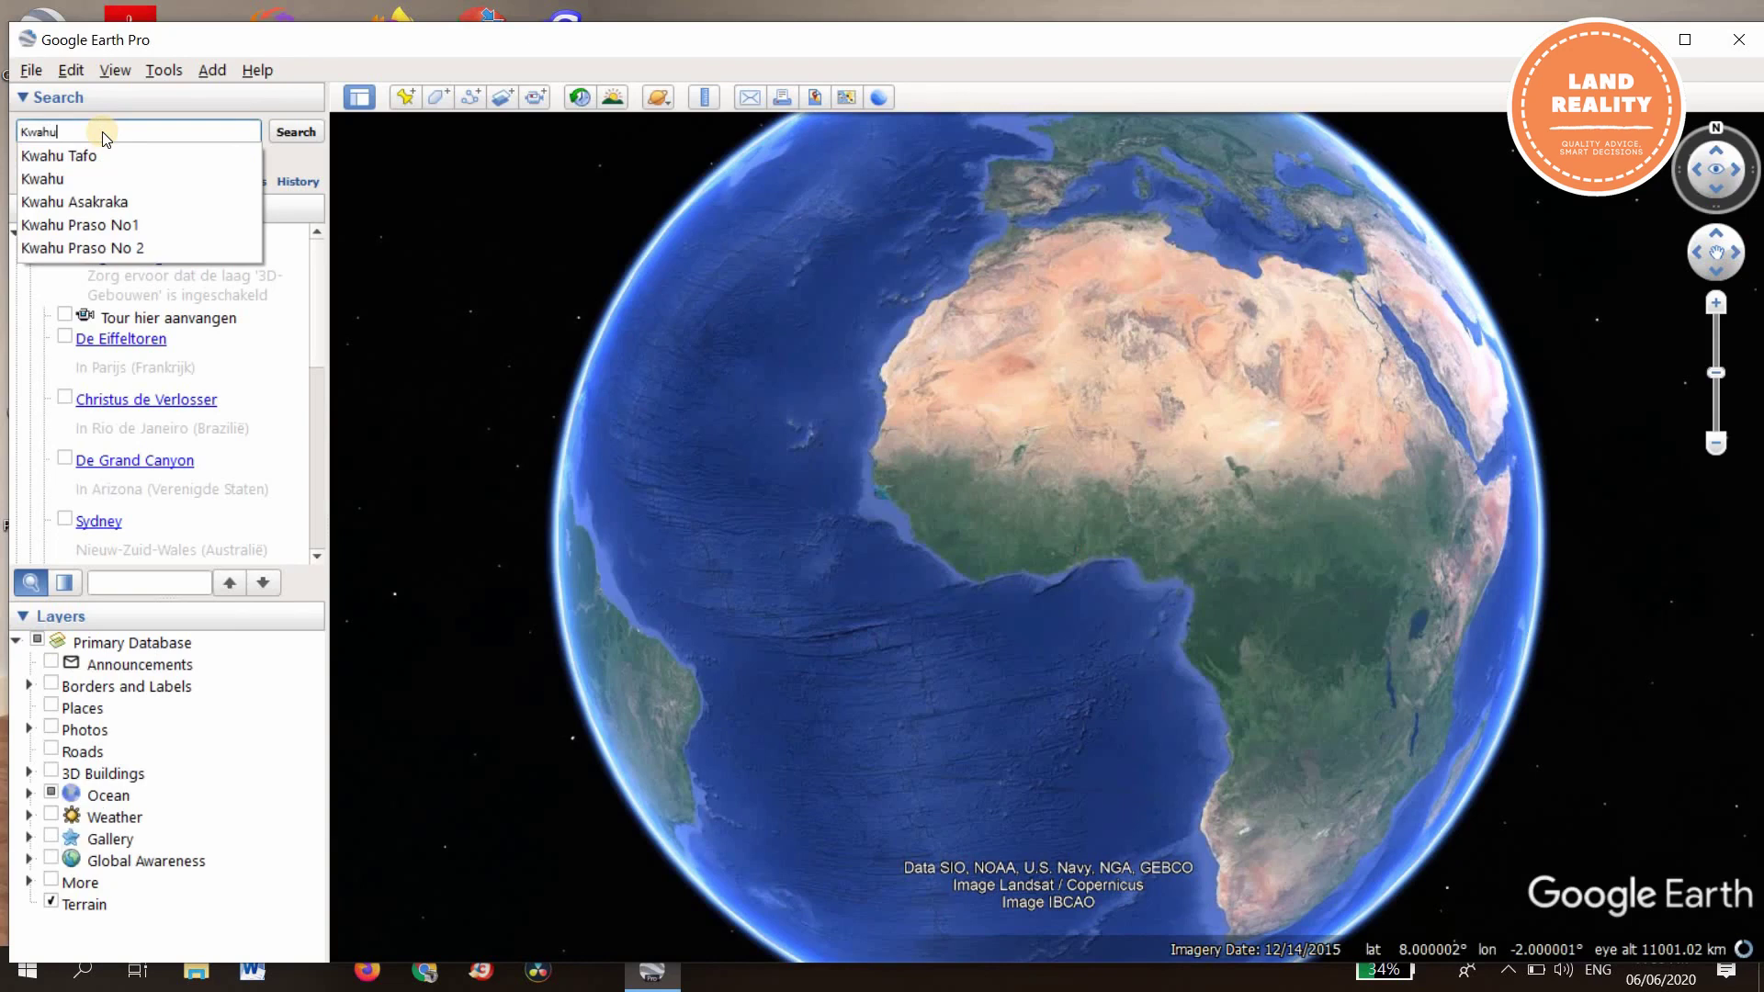
left_click(57, 181)
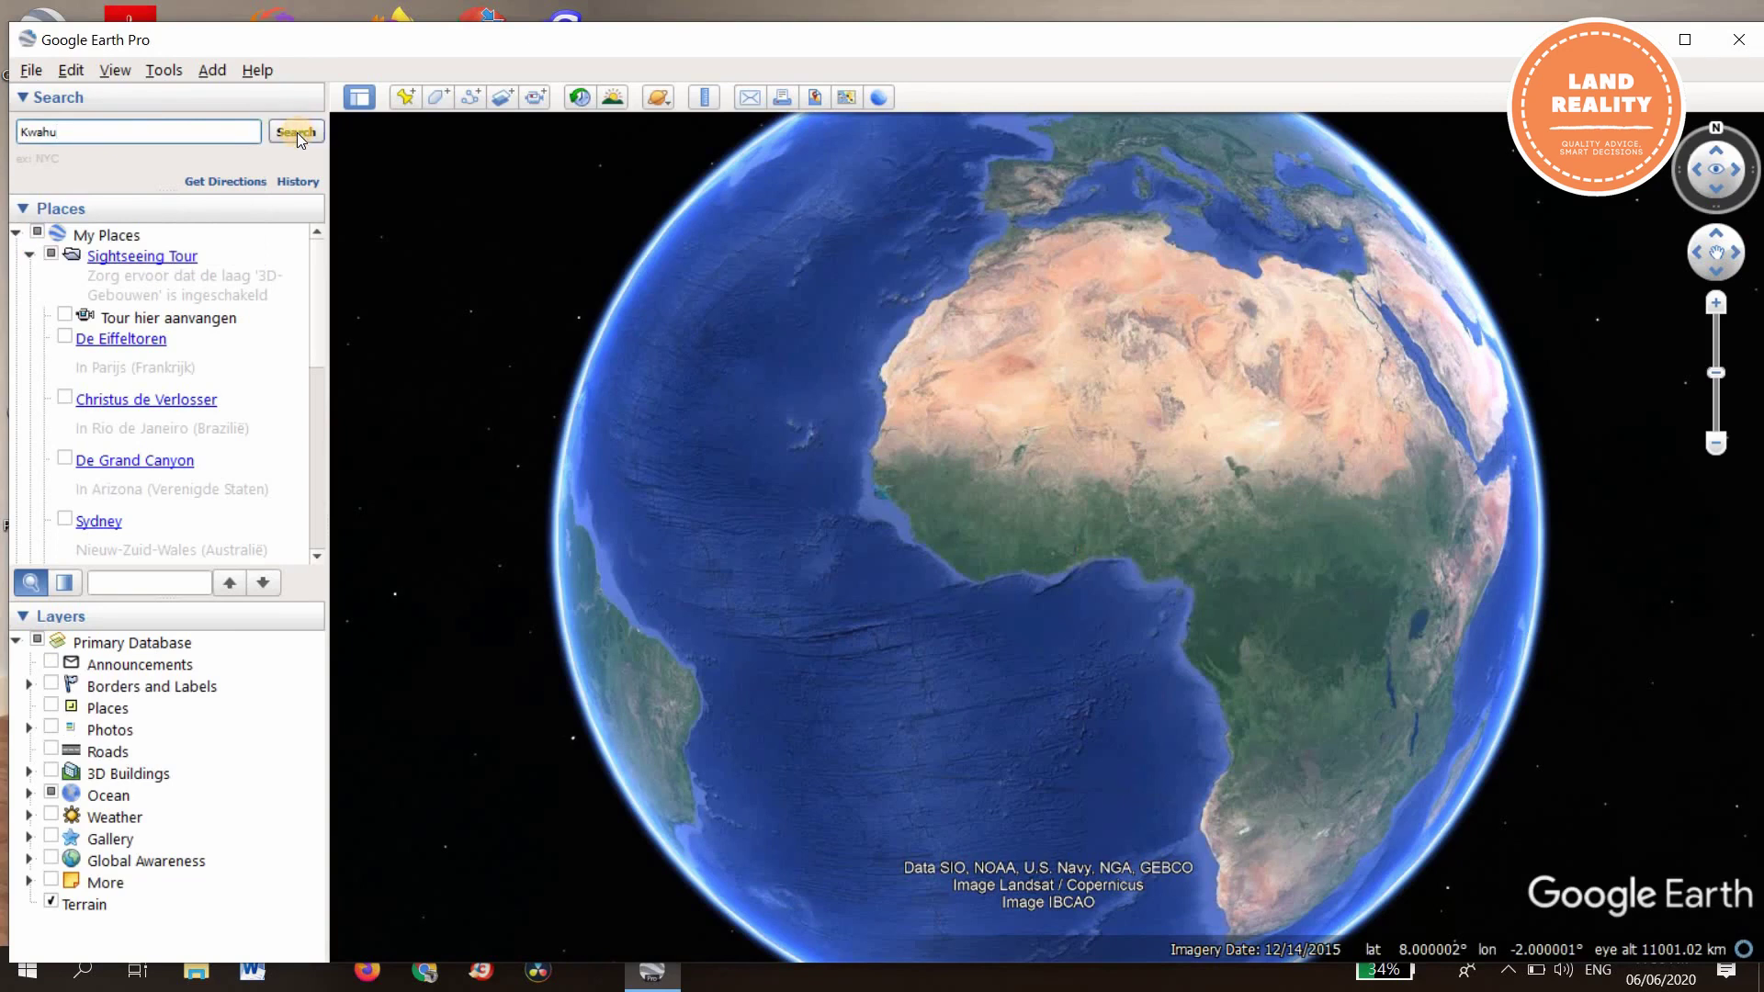
left_click(296, 132)
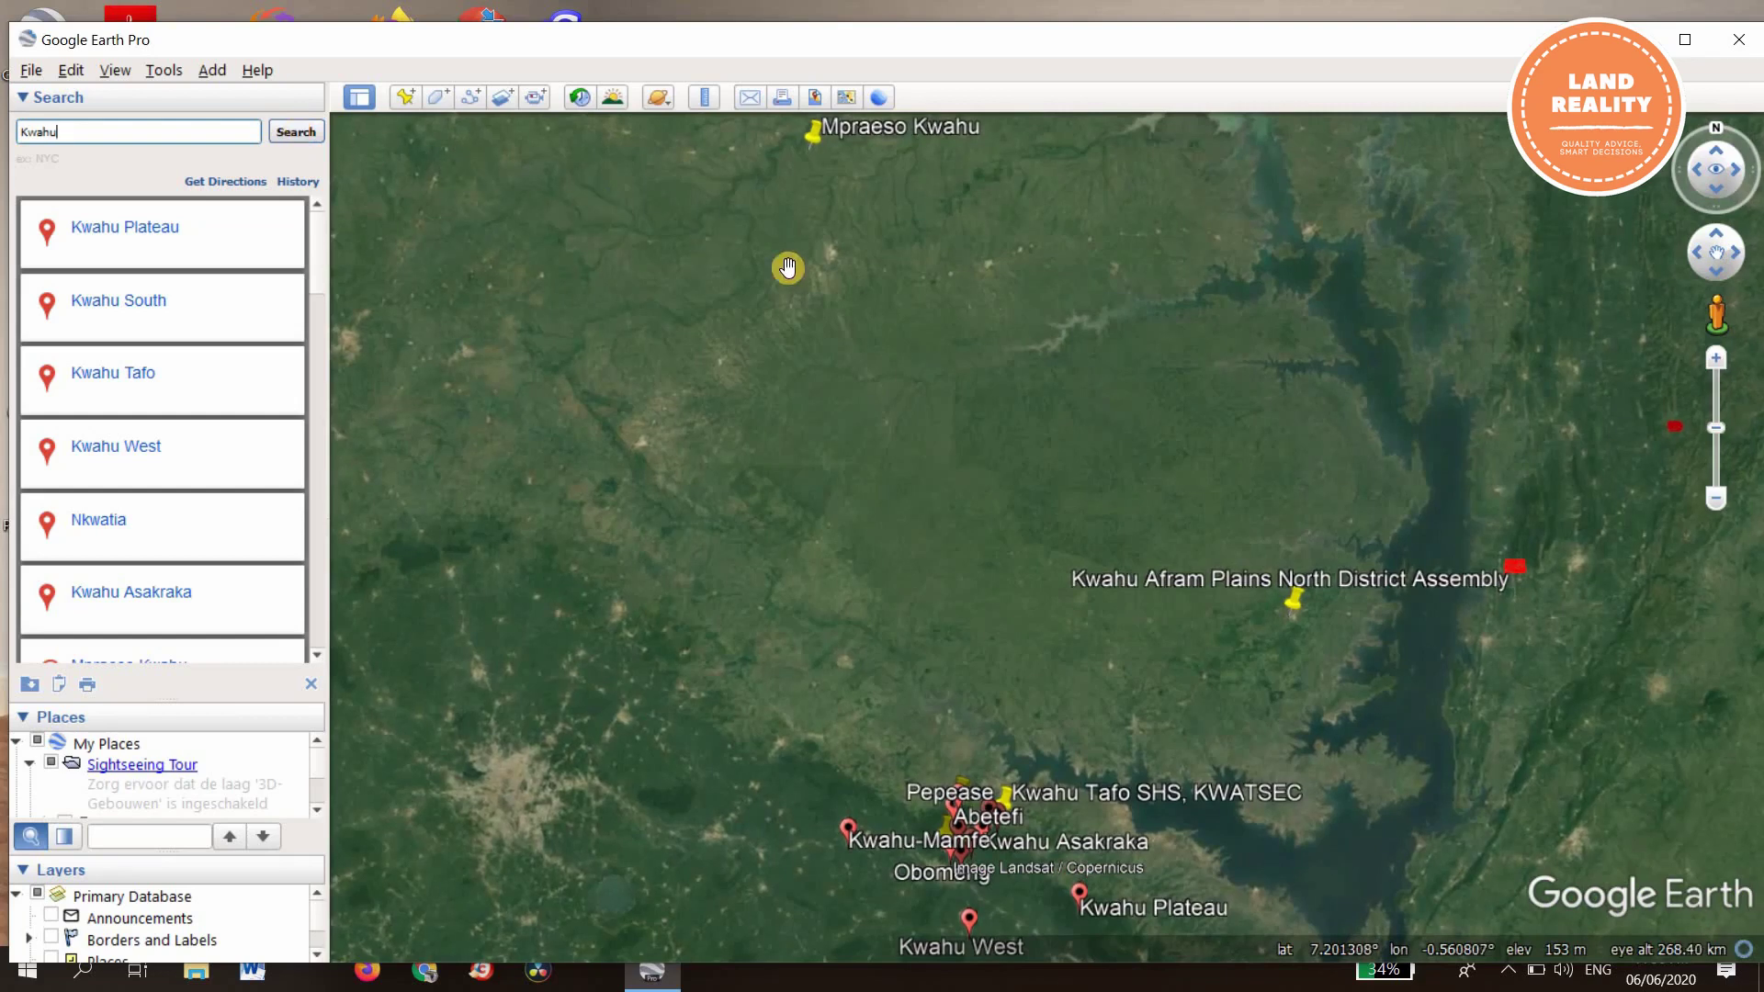
Step: Create a new path and trace closely spaced north-south loops freehand across the terrain, working from west to east
scroll(1067, 522, "up", 5)
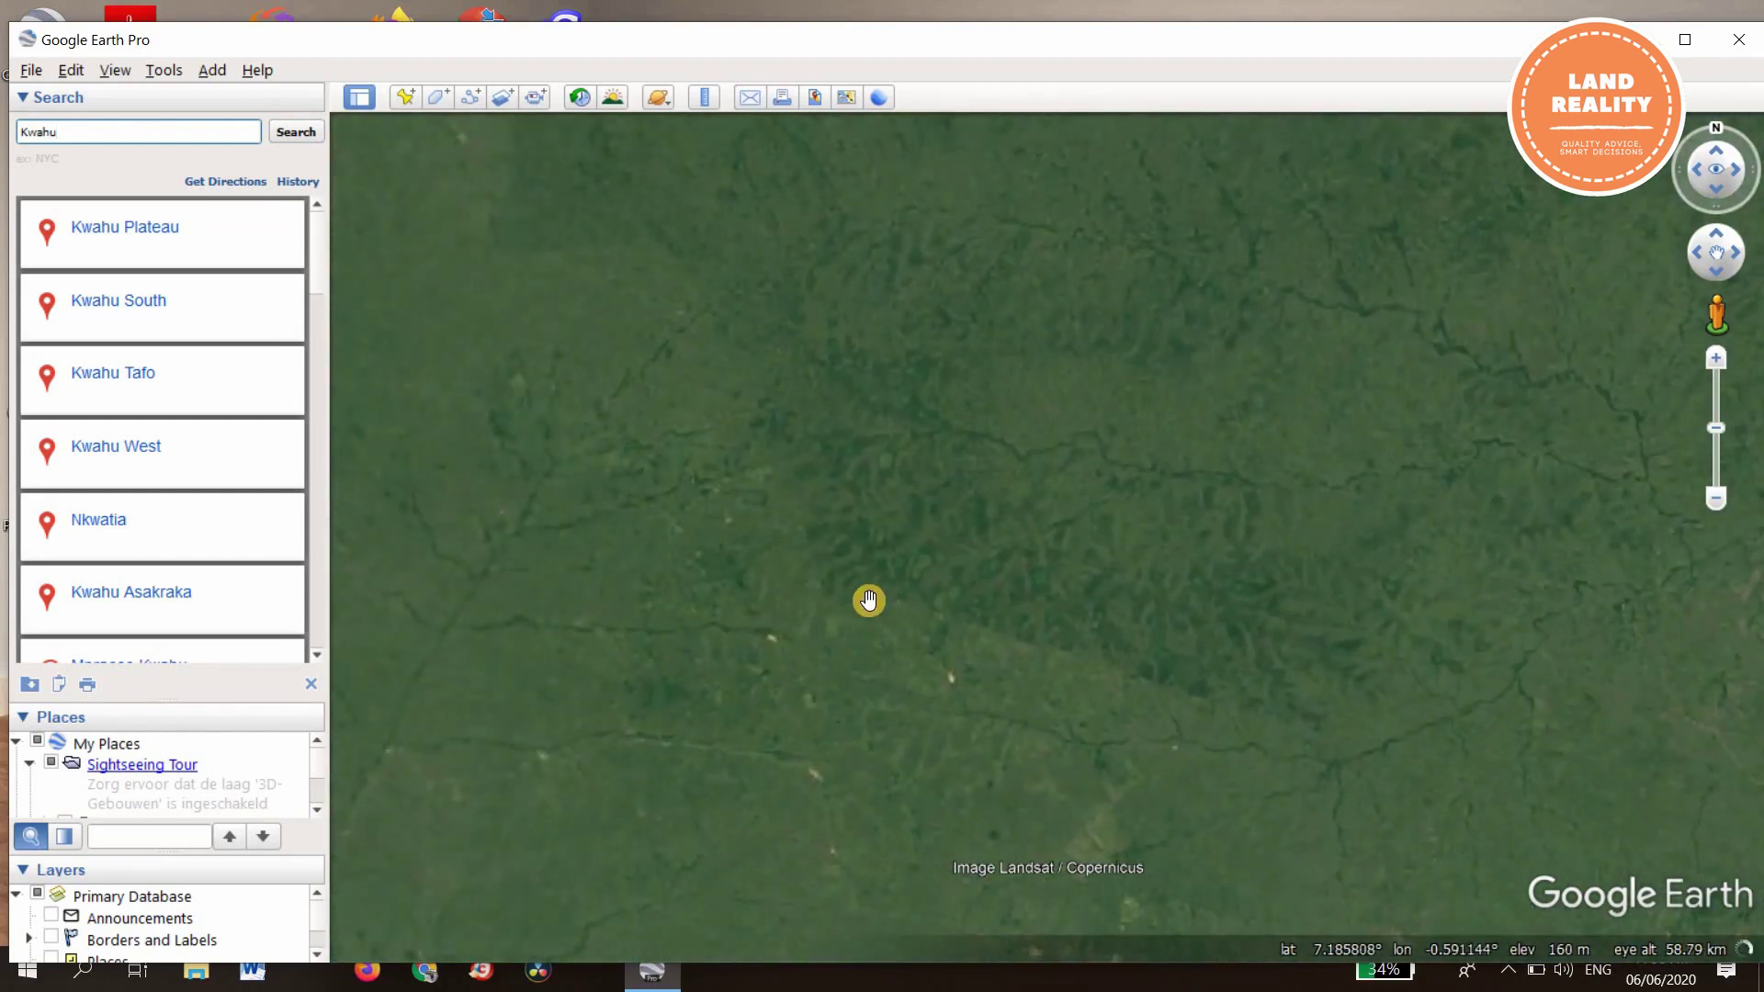
scroll(1033, 618, "up", 2)
scroll(1023, 617, "up", 2)
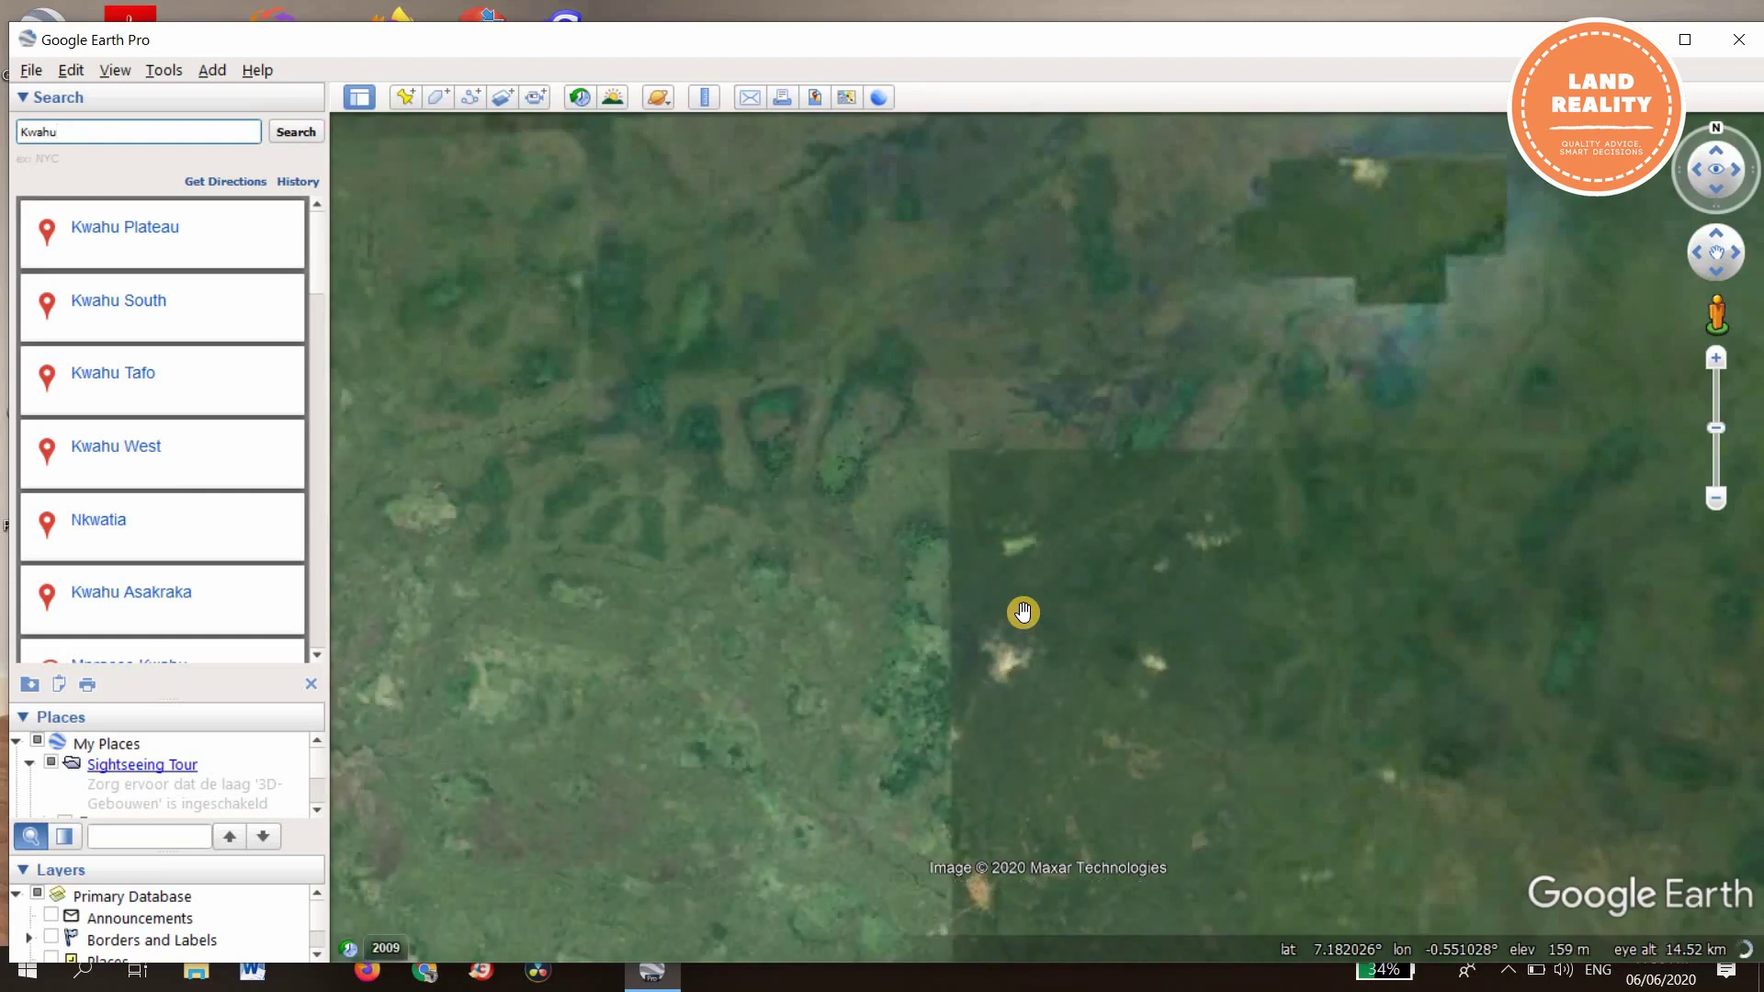
left_click(471, 96)
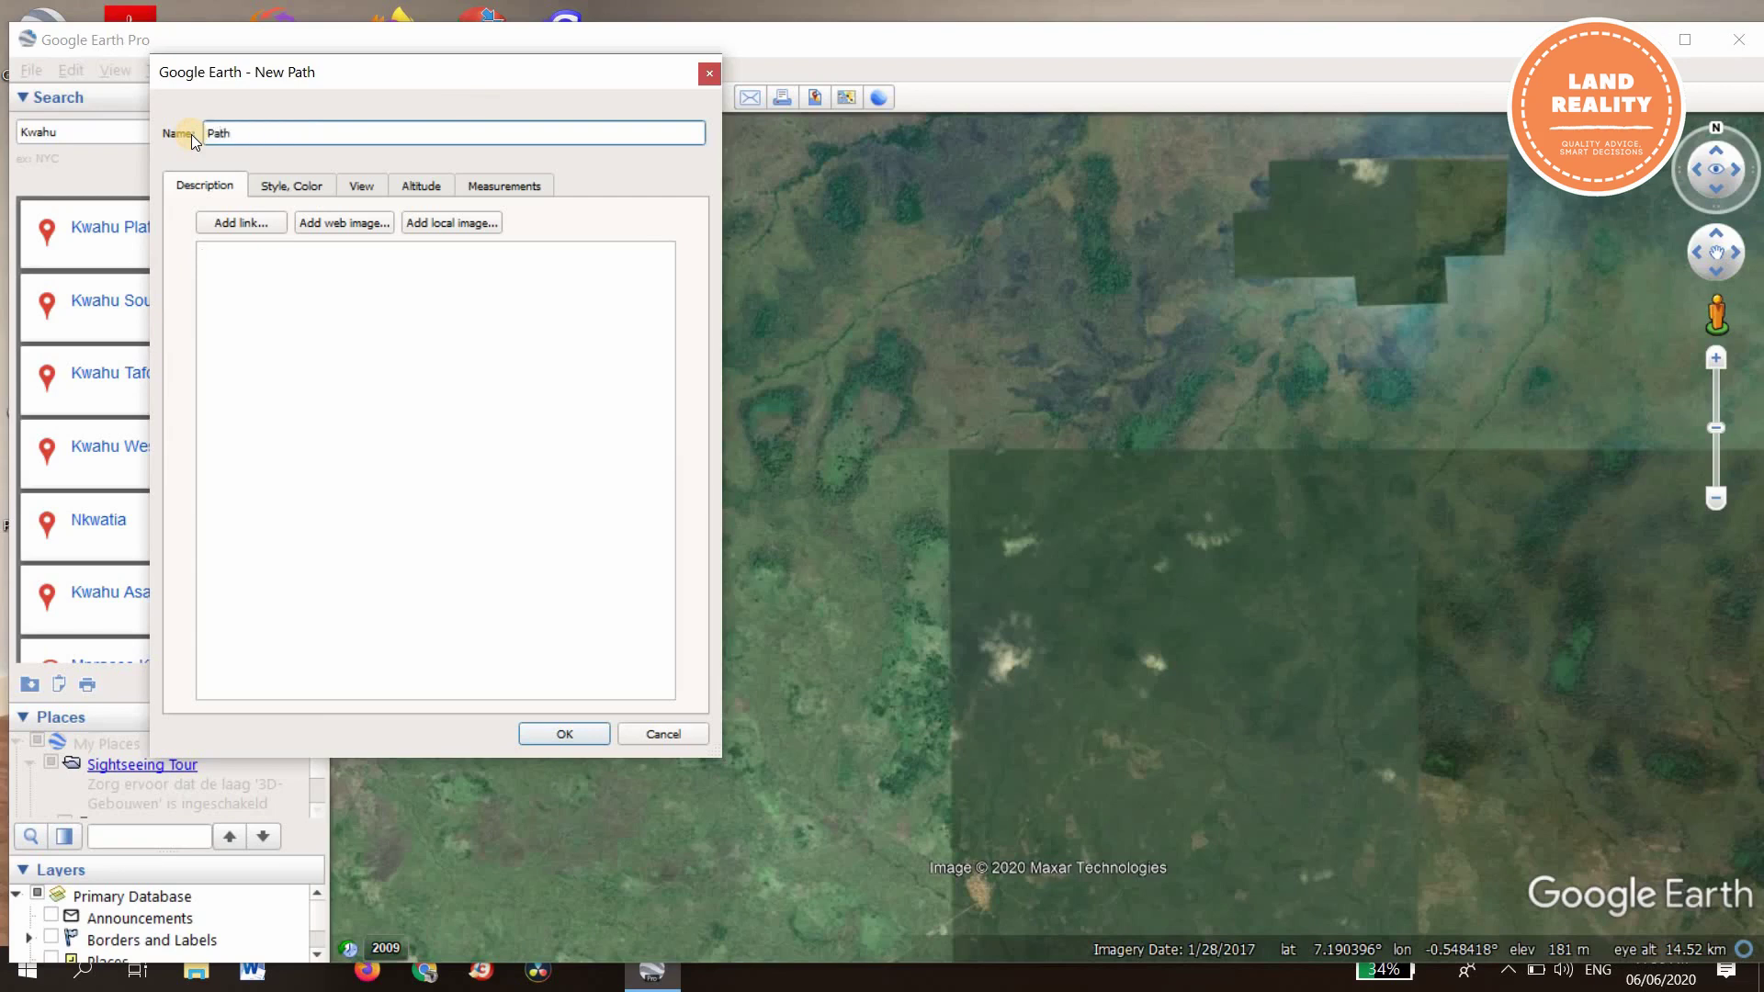
left_click(643, 621)
left_click_drag(591, 87, 261, 174)
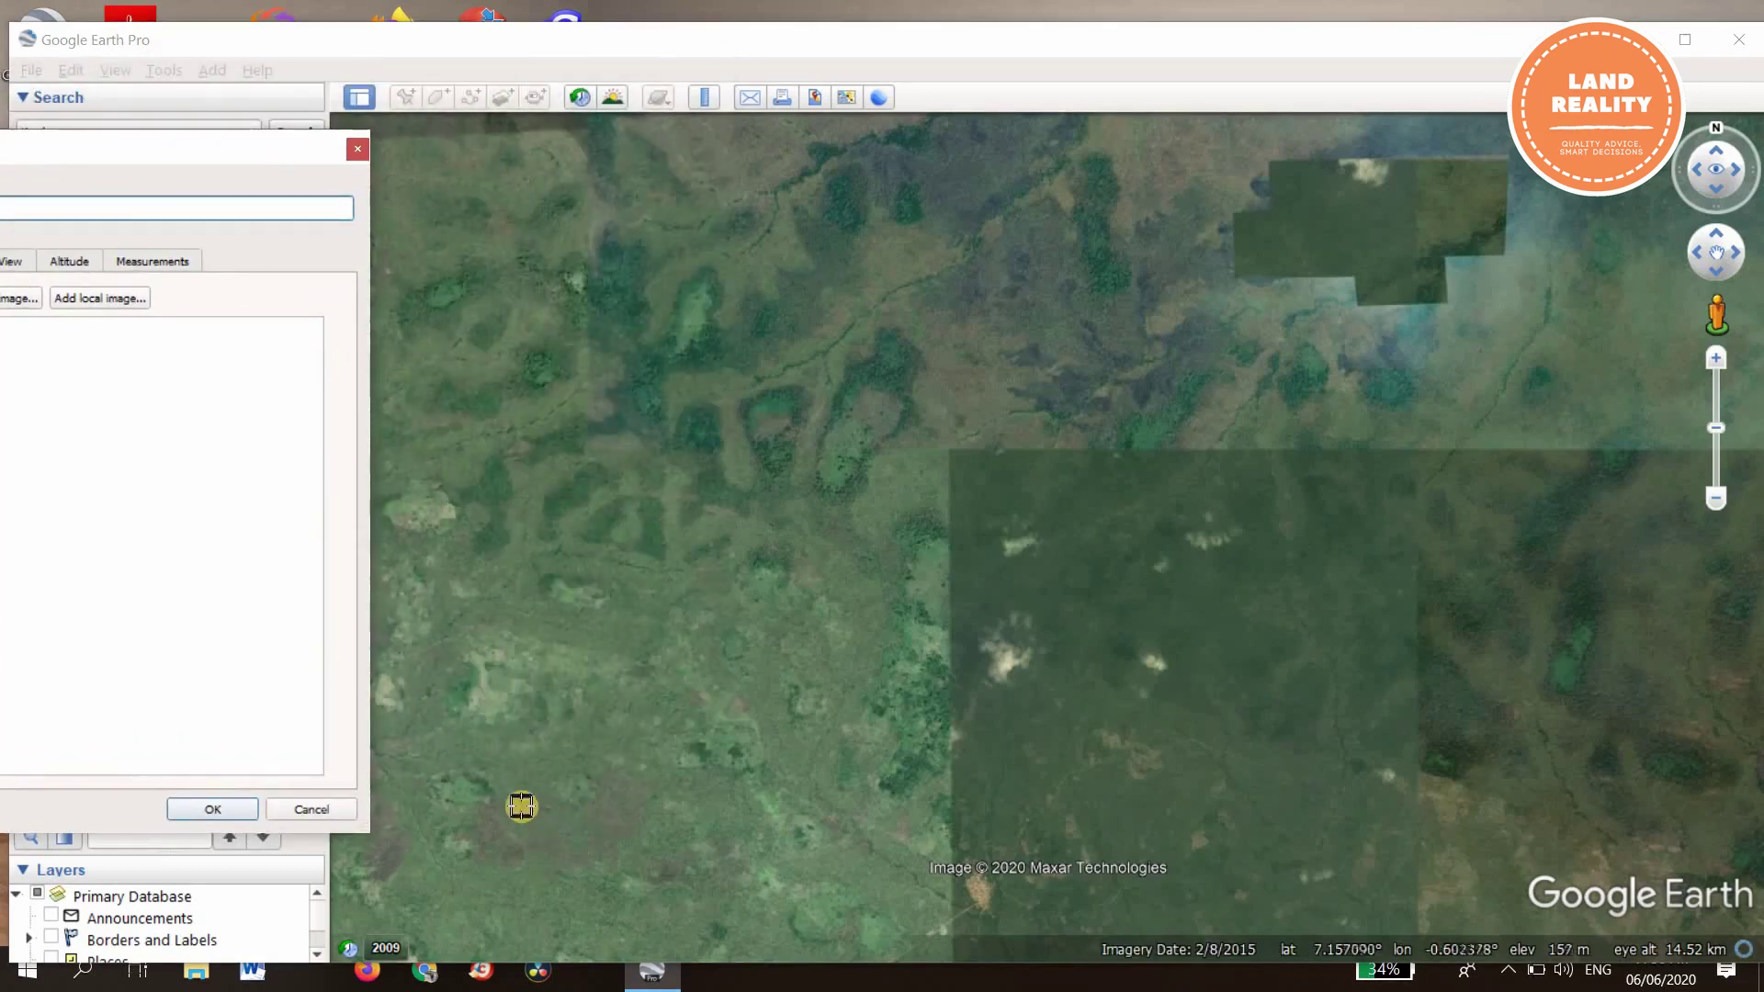
mouse_move(524, 922)
left_mouse_down()
mouse_move(548, 551)
mouse_move(533, 345)
left_mouse_up()
mouse_move(553, 226)
left_mouse_down()
mouse_move(566, 174)
mouse_move(599, 150)
mouse_move(638, 204)
left_mouse_up()
mouse_move(622, 380)
left_mouse_down()
mouse_move(621, 579)
mouse_move(577, 768)
mouse_move(594, 881)
left_mouse_up()
mouse_move(664, 784)
left_mouse_down()
mouse_move(665, 367)
mouse_move(683, 315)
mouse_move(669, 147)
mouse_move(720, 260)
mouse_move(725, 366)
mouse_move(696, 514)
left_mouse_up()
left_click_drag(679, 641, 700, 795)
mouse_move(691, 856)
left_mouse_down()
mouse_move(732, 863)
mouse_move(754, 475)
left_mouse_up()
mouse_move(759, 304)
left_mouse_down()
mouse_move(755, 170)
mouse_move(785, 161)
mouse_move(800, 297)
mouse_move(784, 861)
mouse_move(818, 861)
mouse_move(841, 146)
mouse_move(887, 191)
left_mouse_up()
mouse_move(880, 358)
left_mouse_down()
mouse_move(855, 548)
mouse_move(853, 836)
mouse_move(915, 790)
left_mouse_up()
mouse_move(926, 503)
left_mouse_down()
mouse_move(929, 190)
mouse_move(965, 150)
mouse_move(992, 380)
left_mouse_up()
mouse_move(963, 607)
left_mouse_down()
mouse_move(937, 777)
mouse_move(976, 843)
mouse_move(1014, 624)
left_mouse_up()
mouse_move(1023, 388)
left_mouse_down()
mouse_move(1036, 216)
mouse_move(1063, 138)
mouse_move(1114, 355)
left_mouse_up()
mouse_move(1080, 560)
left_mouse_down()
mouse_move(1039, 728)
mouse_move(1331, 543)
mouse_move(1270, 817)
mouse_move(1362, 508)
mouse_move(1378, 295)
mouse_move(1364, 149)
mouse_move(1439, 337)
mouse_move(1451, 583)
mouse_move(1421, 779)
mouse_move(1485, 549)
mouse_move(1495, 152)
mouse_move(1530, 327)
mouse_move(1565, 785)
left_mouse_up()
left_click_drag(1620, 587, 1617, 329)
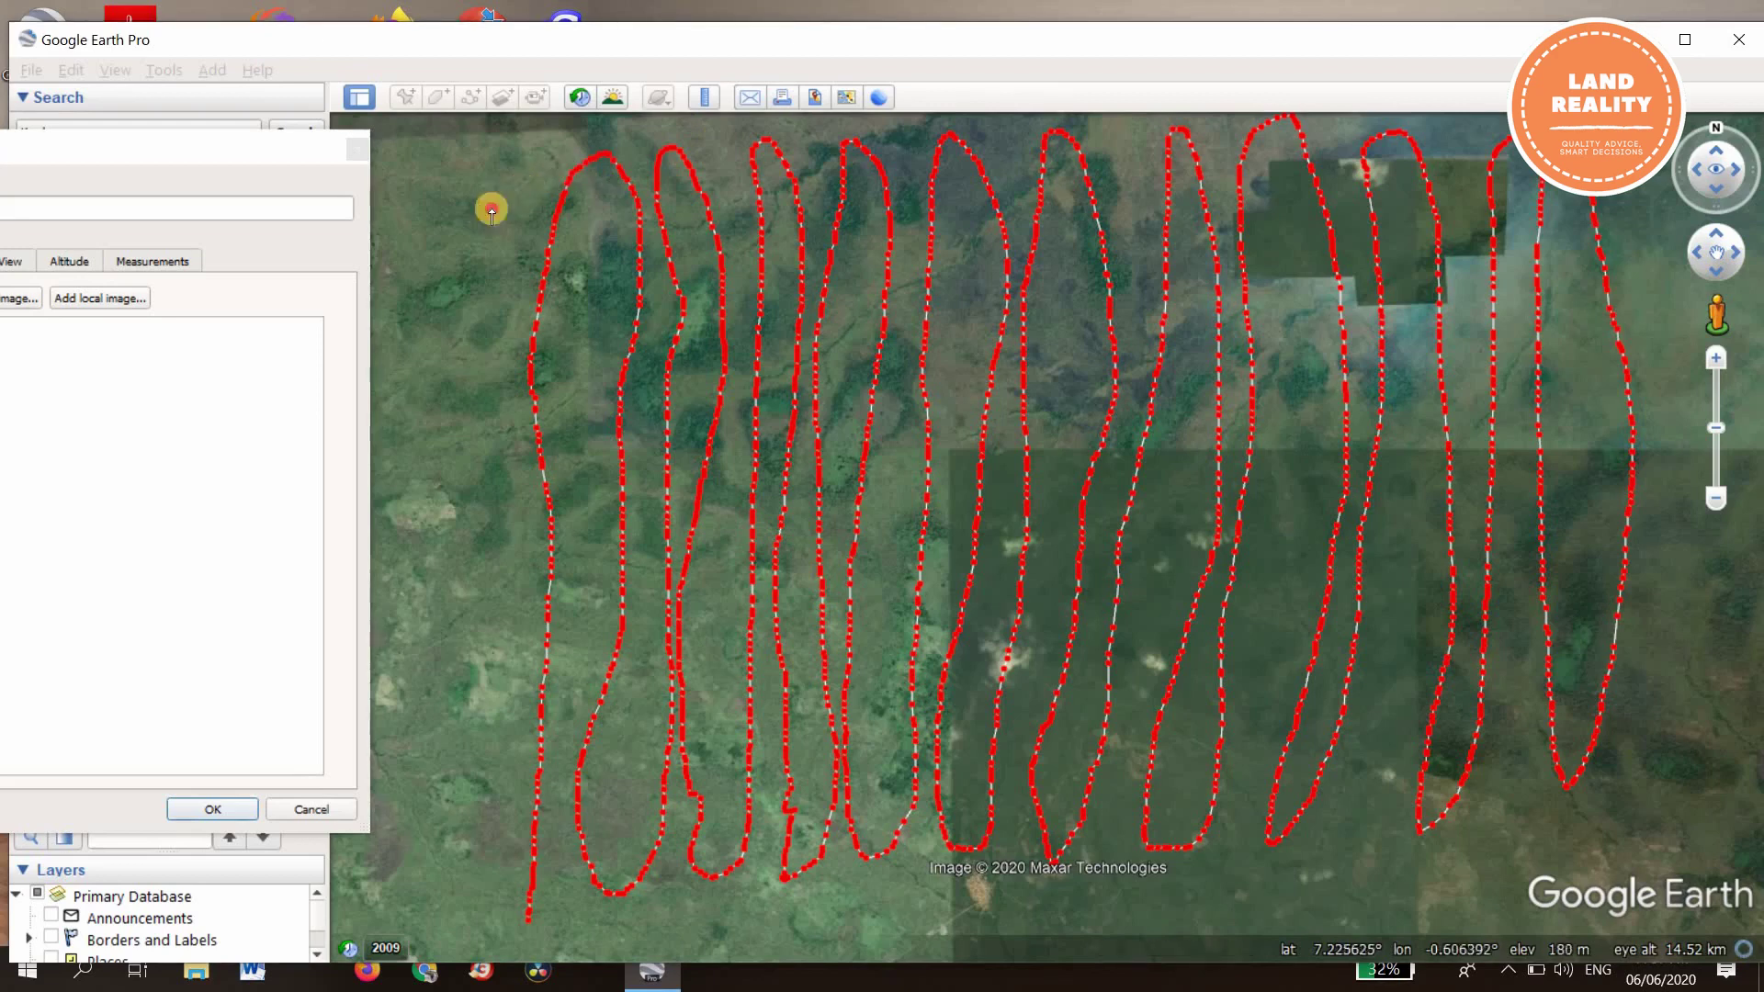
Step: Extend the path with freehand east-west passes crossing the north-south loops, working from north to south to form a grid
left_click_drag(492, 211, 1199, 187)
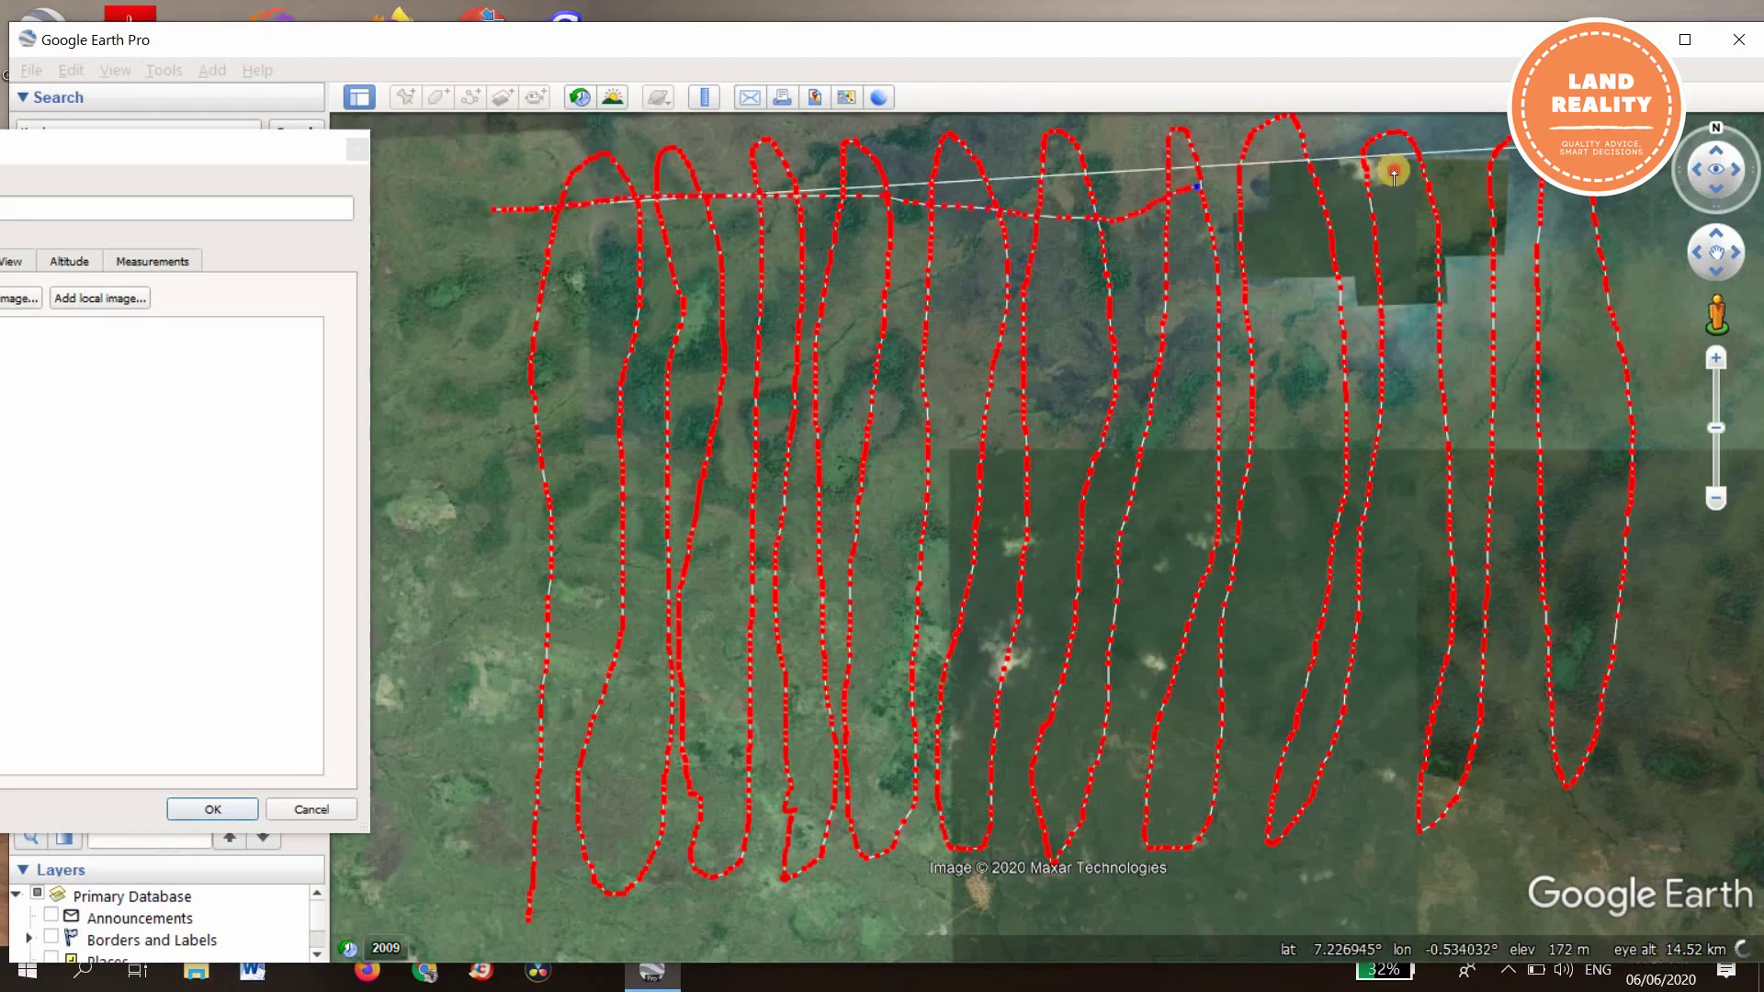
mouse_move(1393, 175)
left_mouse_down()
mouse_move(1500, 167)
mouse_move(1611, 209)
mouse_move(1435, 314)
left_mouse_up()
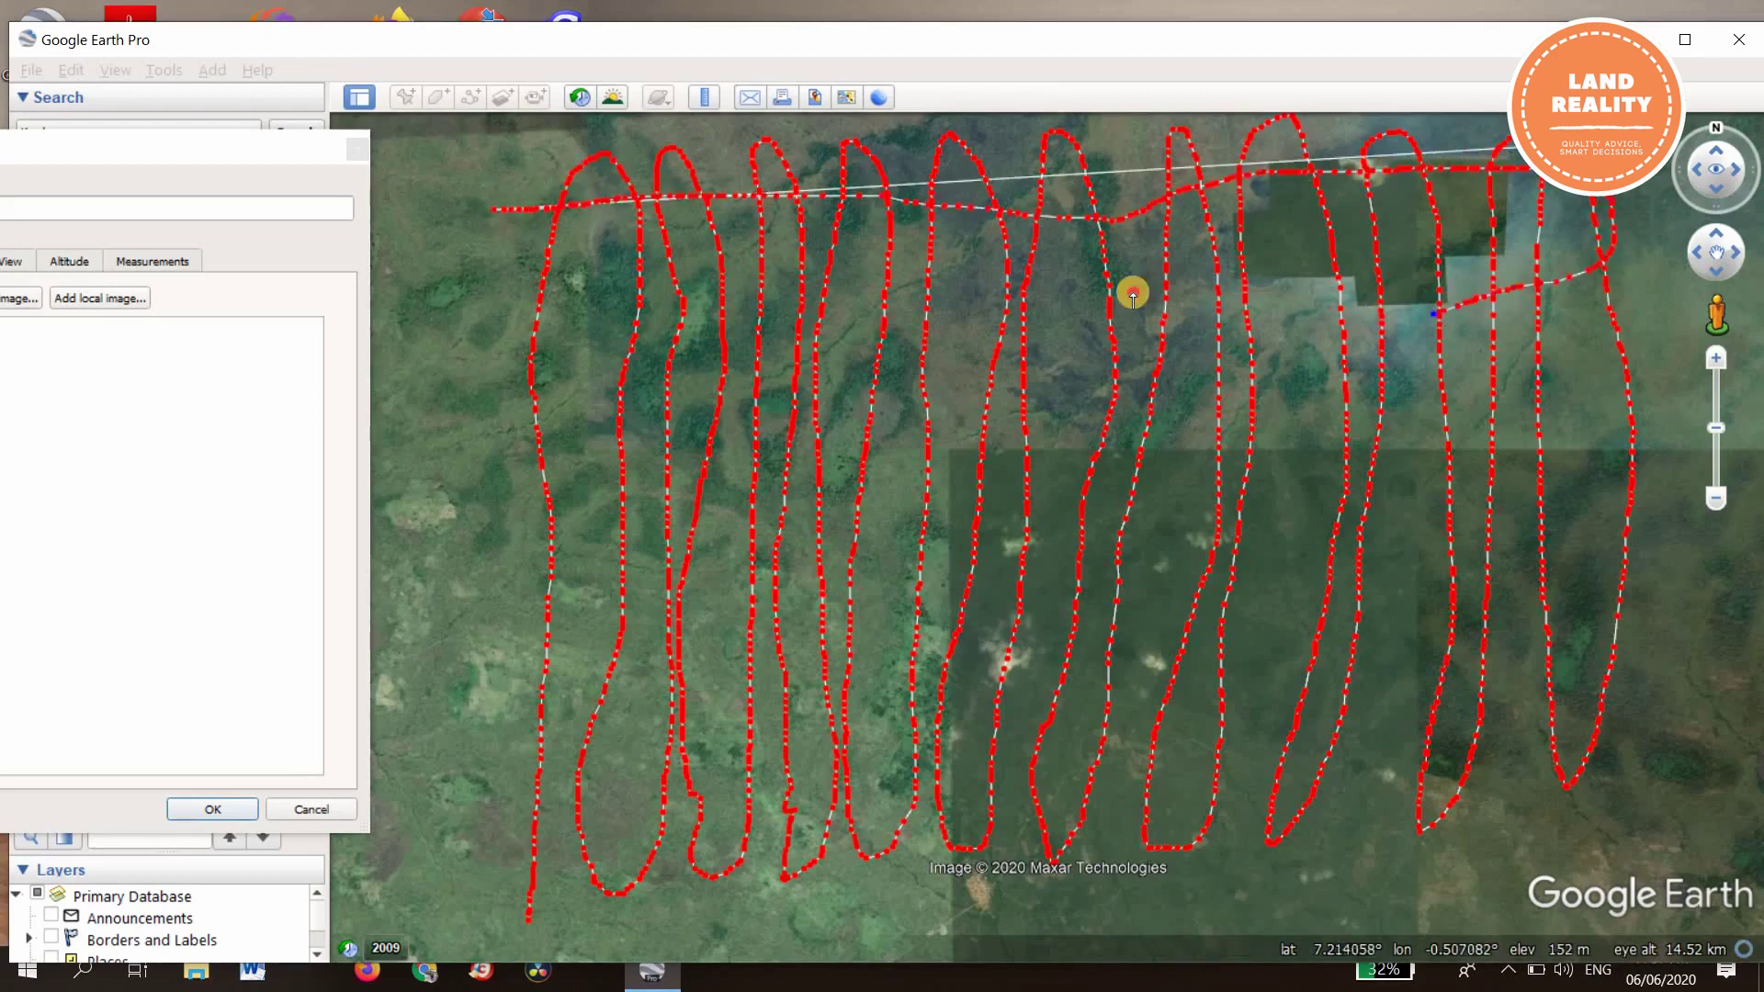
mouse_move(1133, 294)
left_mouse_down()
mouse_move(729, 265)
mouse_move(539, 272)
mouse_move(485, 317)
left_mouse_up()
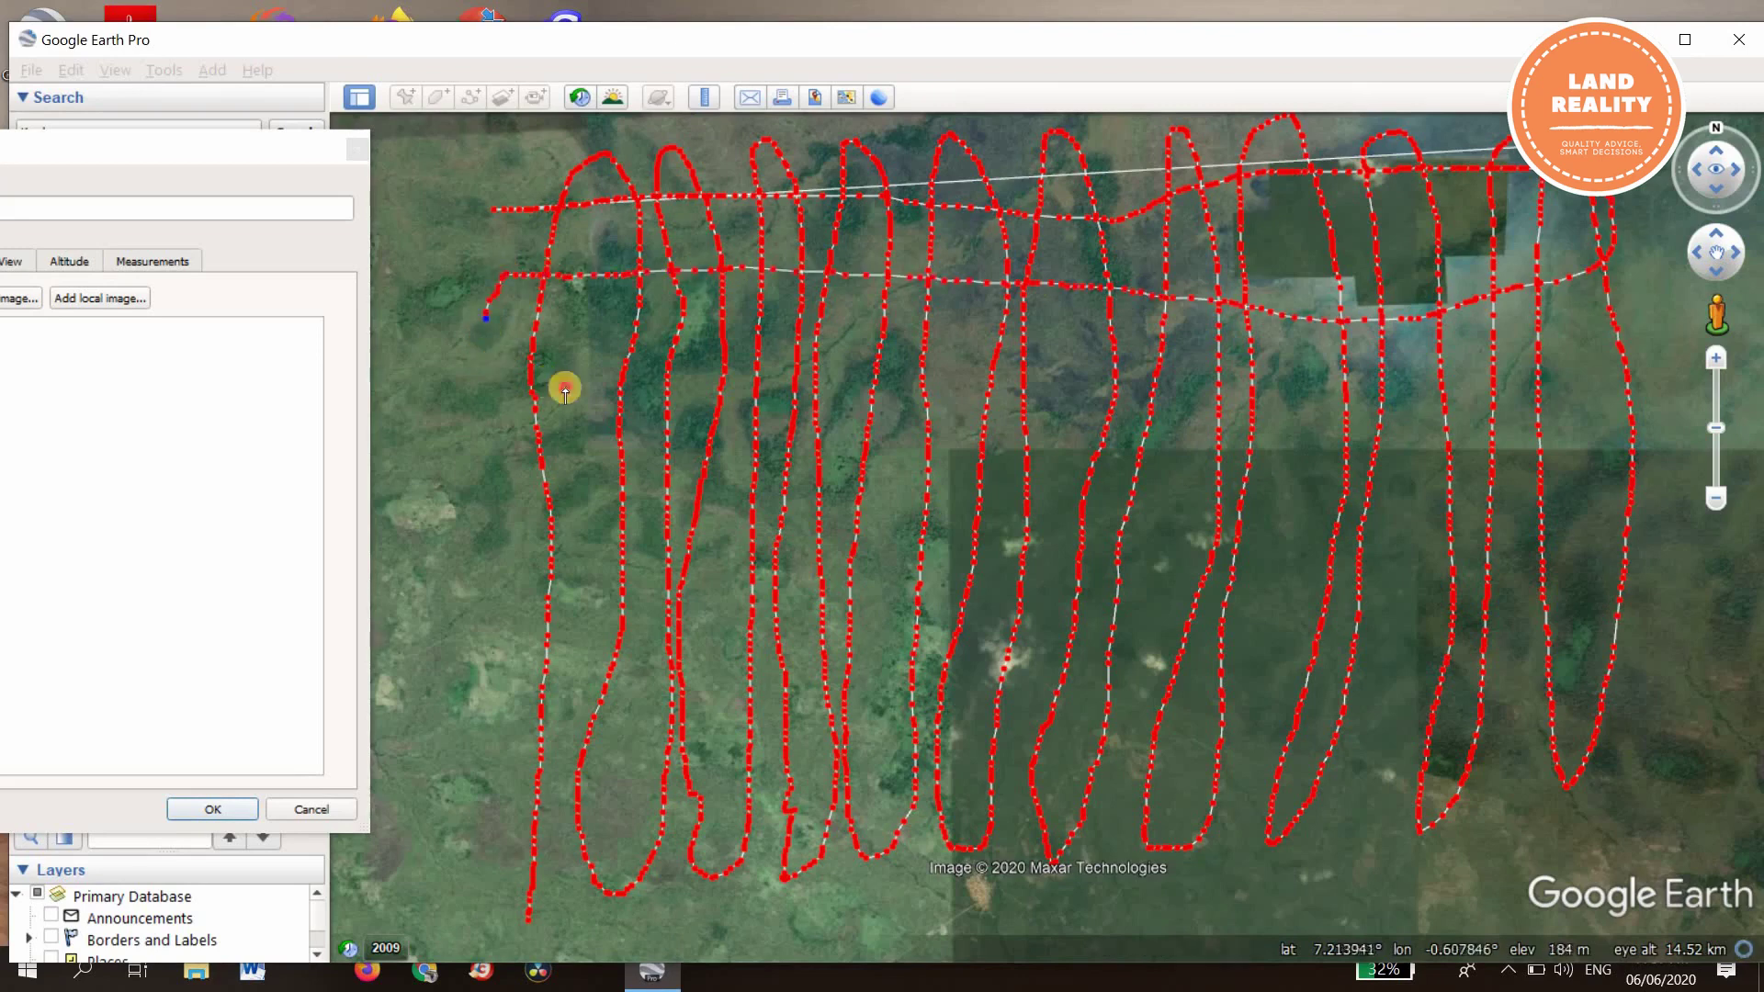
mouse_move(565, 390)
left_mouse_down()
mouse_move(776, 393)
mouse_move(1469, 337)
left_mouse_up()
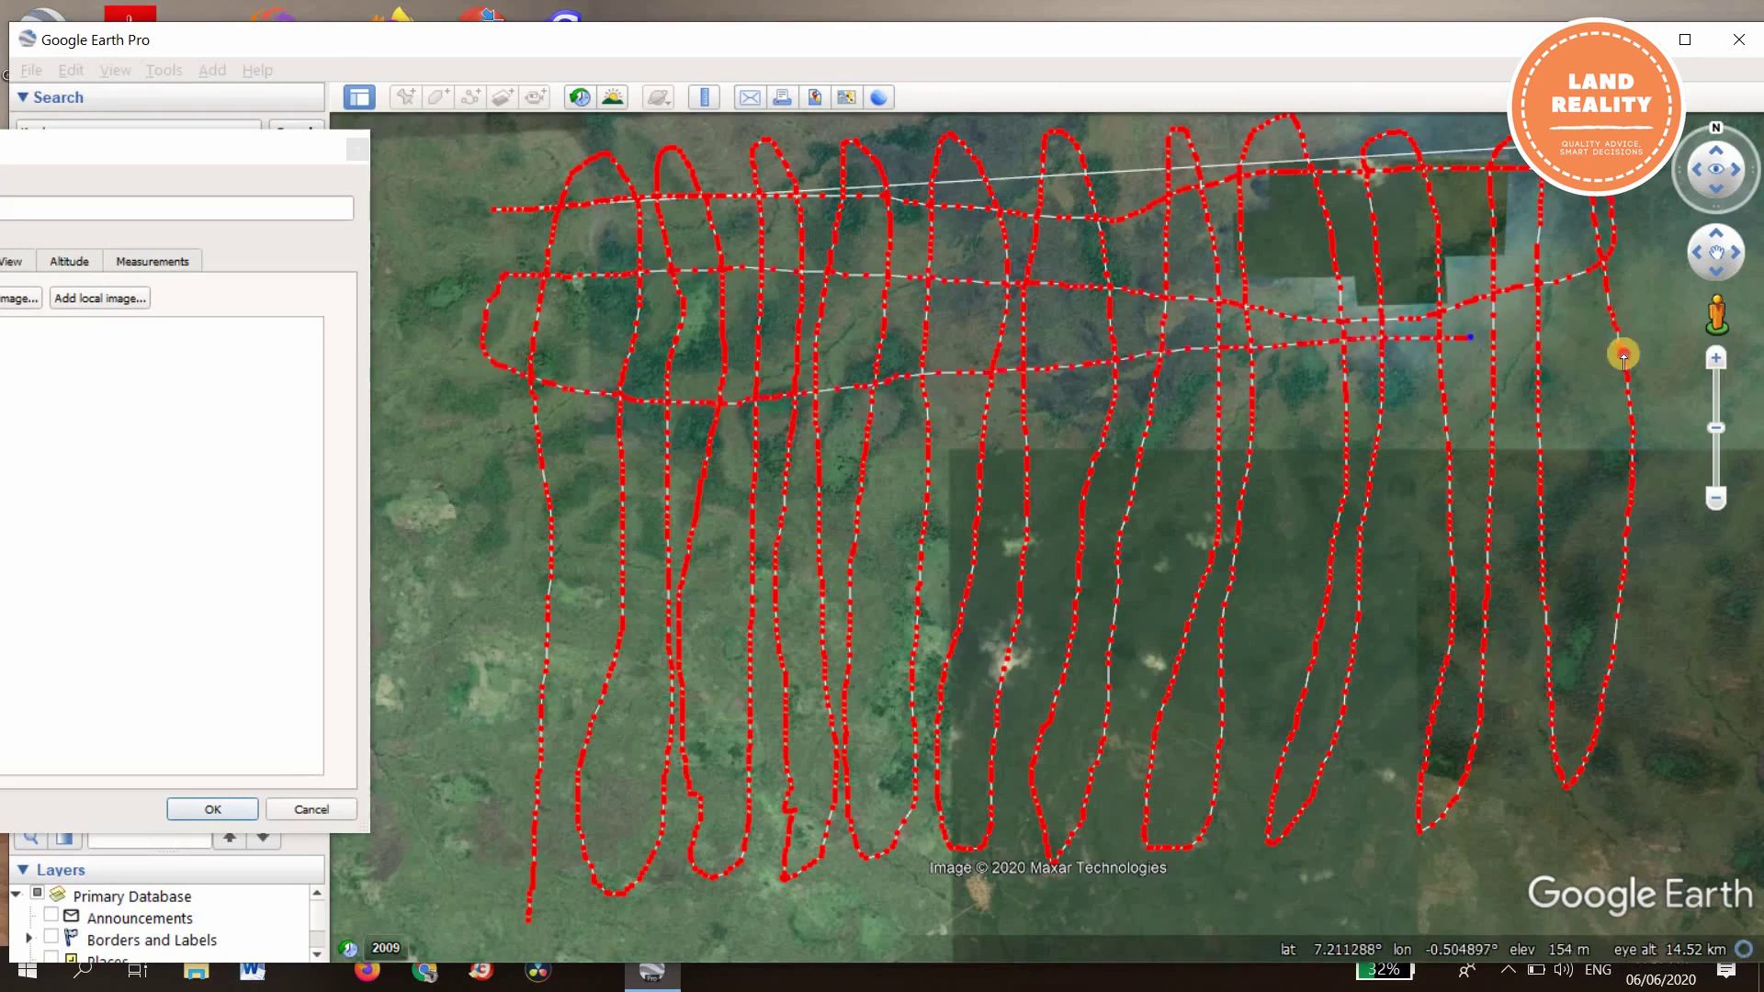
mouse_move(1623, 355)
left_mouse_down()
mouse_move(1541, 460)
mouse_move(1164, 494)
mouse_move(693, 441)
left_mouse_up()
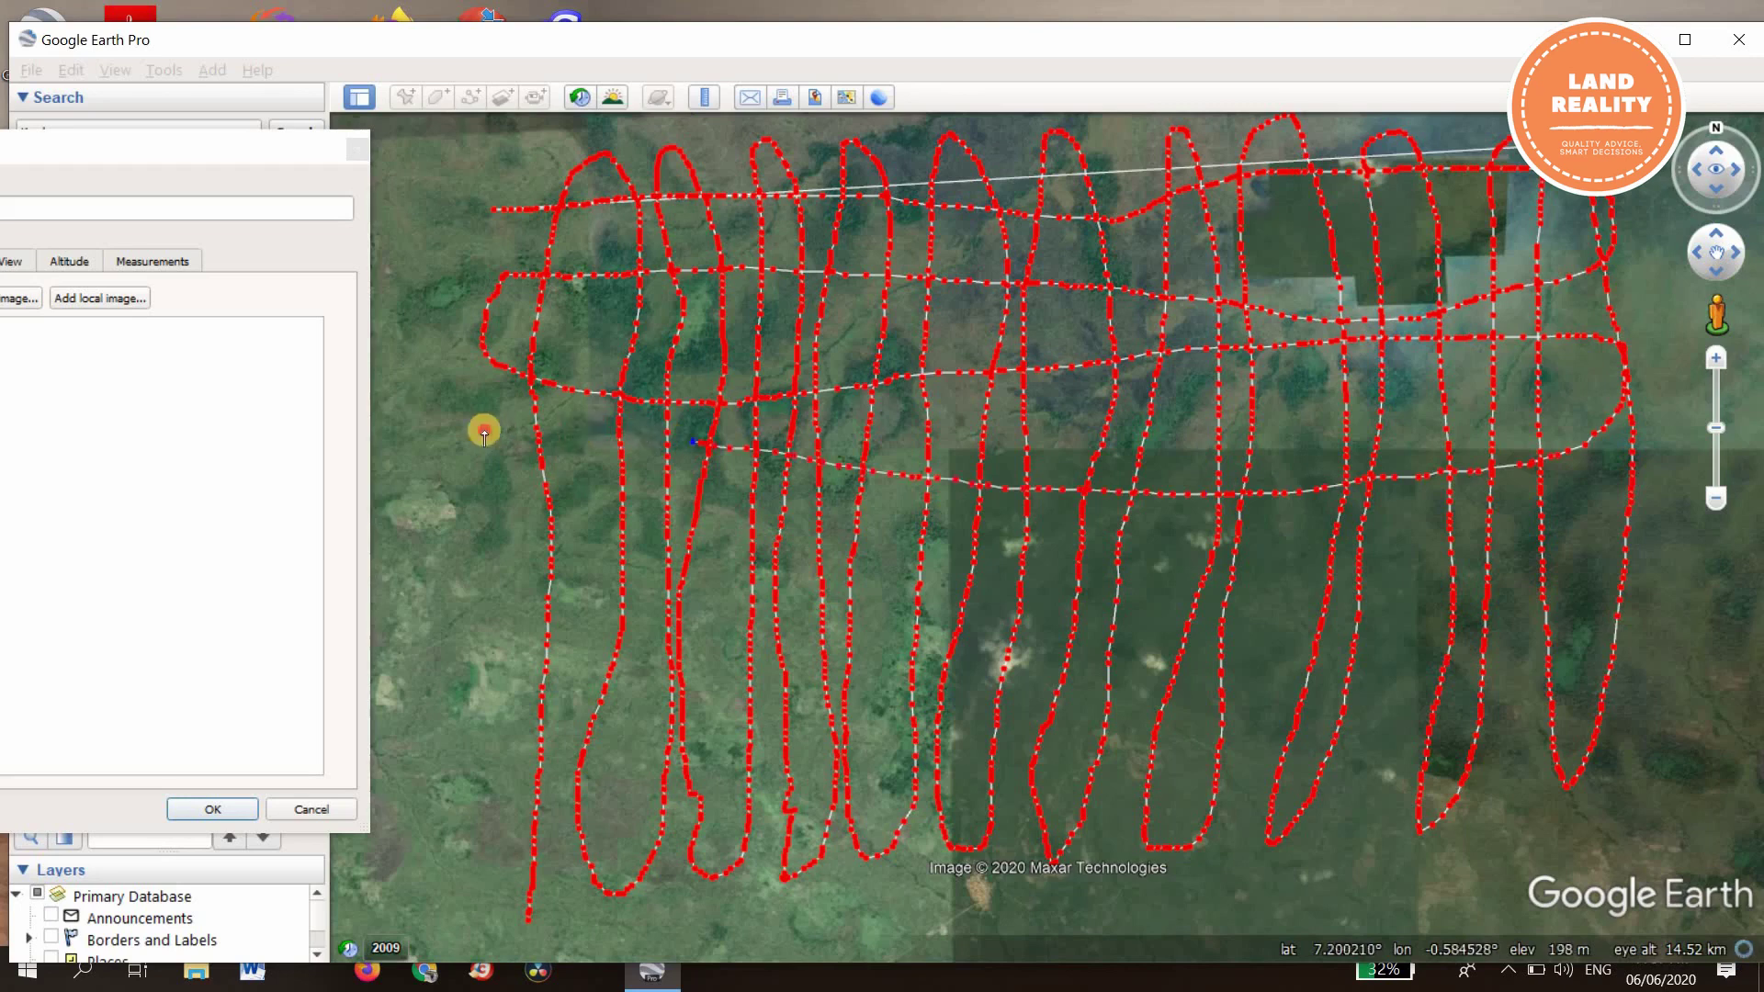
mouse_move(484, 432)
left_mouse_down()
mouse_move(478, 483)
mouse_move(672, 566)
mouse_move(927, 592)
mouse_move(1654, 481)
mouse_move(1645, 537)
left_mouse_up()
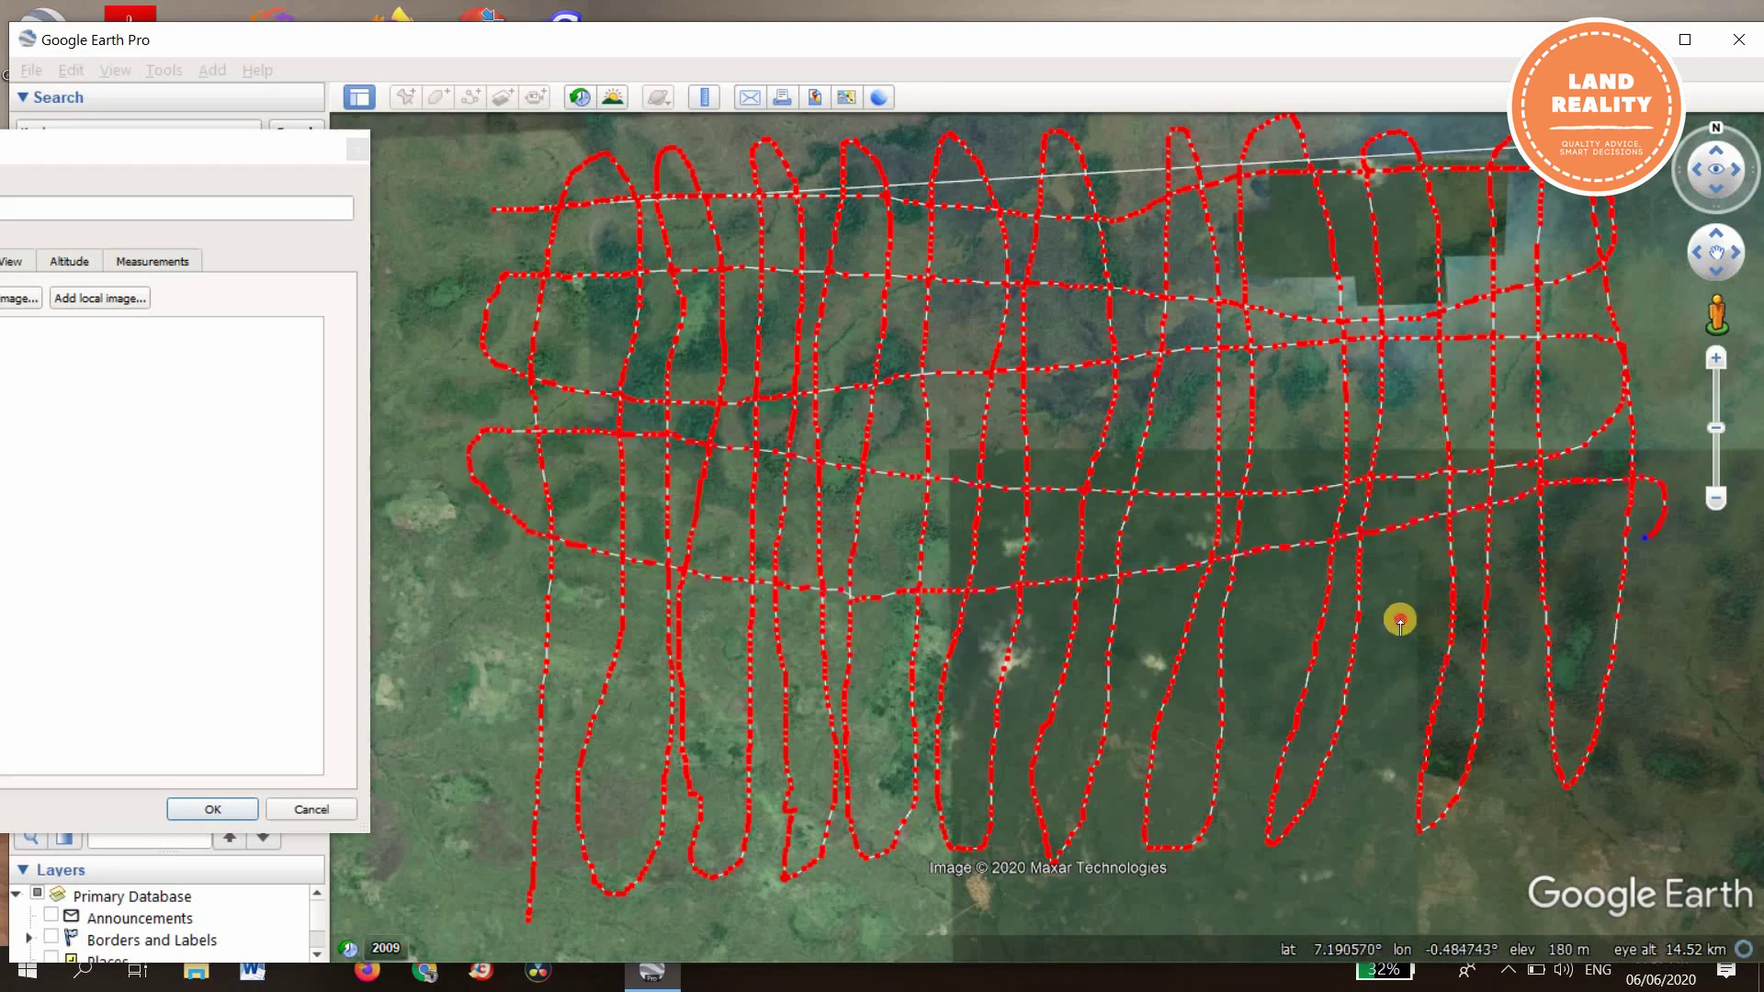
mouse_move(1400, 622)
left_mouse_down()
mouse_move(998, 630)
mouse_move(500, 605)
mouse_move(787, 740)
mouse_move(1032, 732)
mouse_move(1583, 632)
mouse_move(1671, 646)
left_mouse_up()
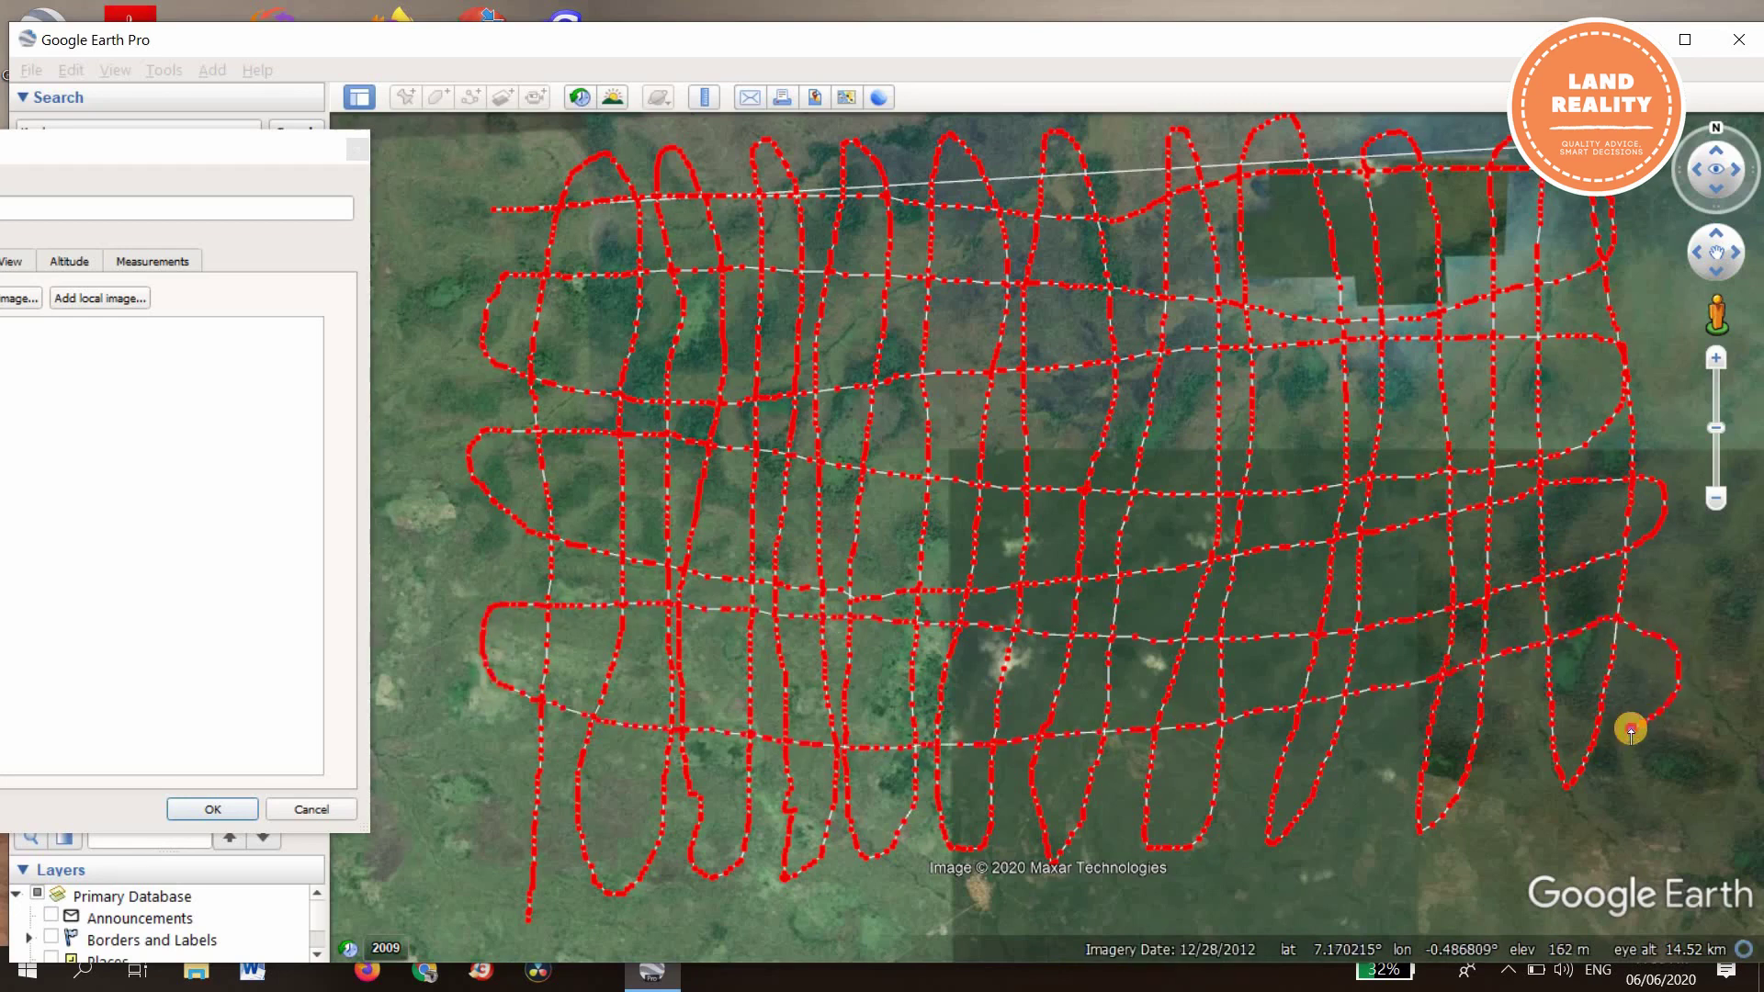
mouse_move(1631, 730)
left_mouse_down()
mouse_move(1544, 777)
mouse_move(1183, 850)
mouse_move(891, 861)
left_mouse_up()
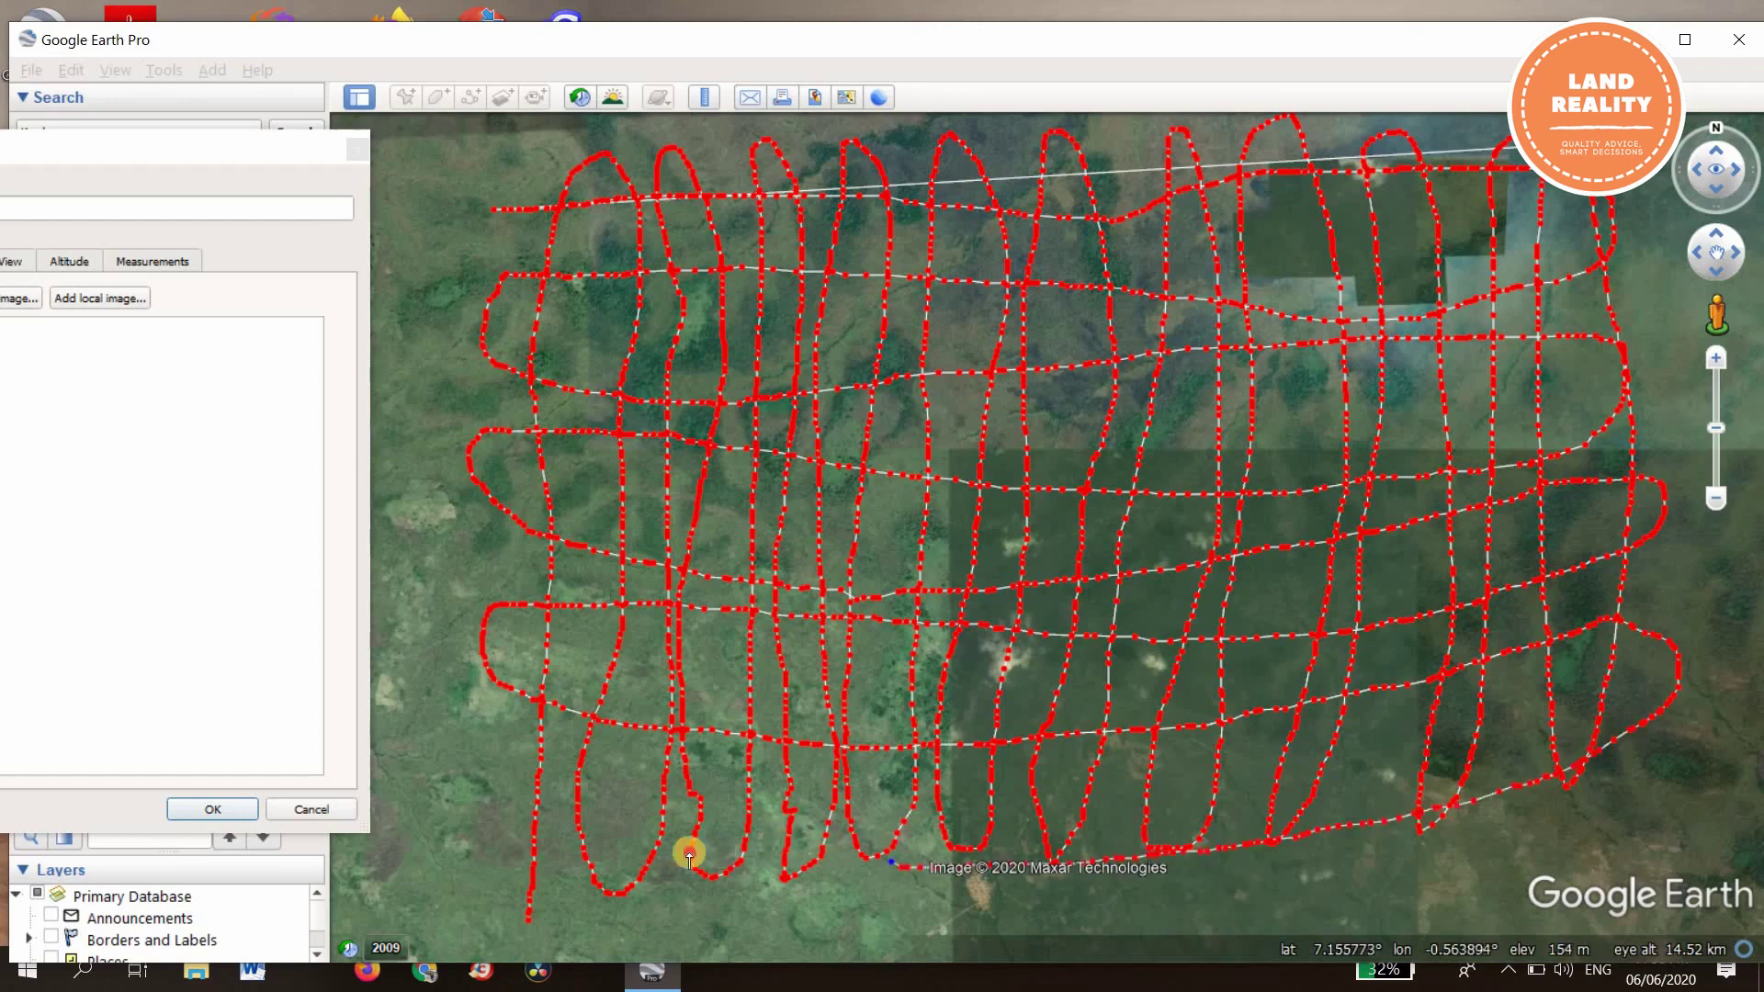
left_click_drag(689, 854, 494, 837)
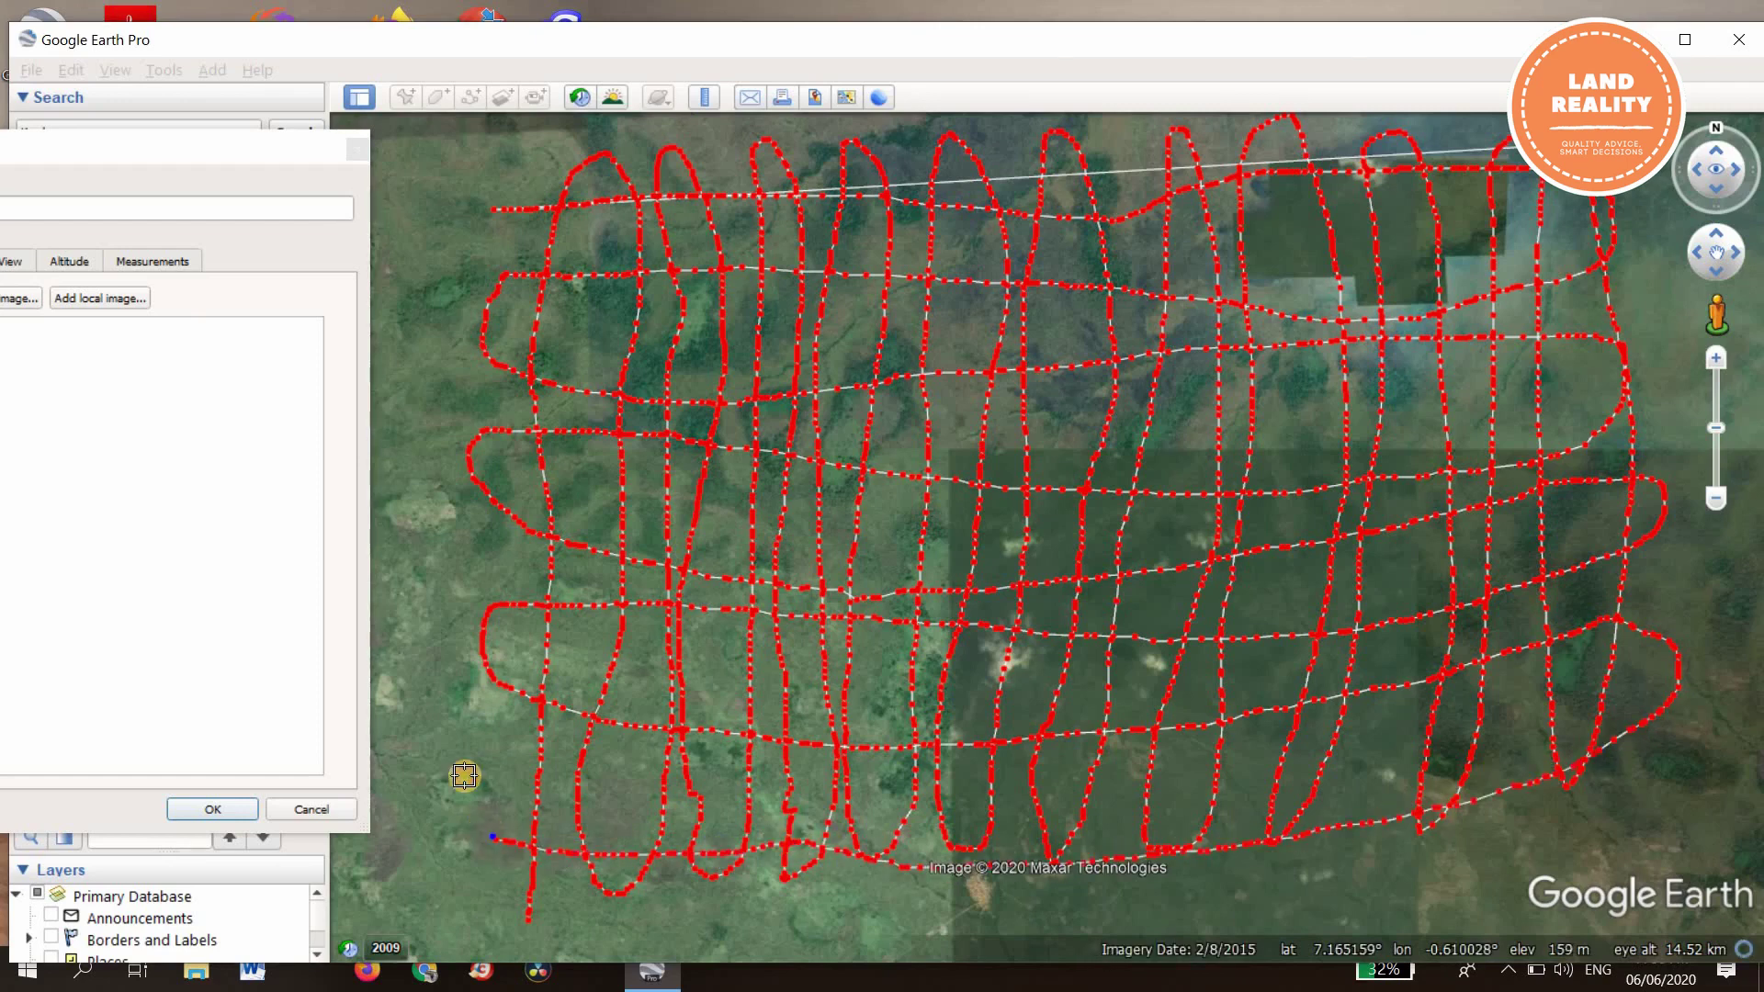
Step: Review the new path's line style, view, altitude and length settings, and accept the path named Path
left_click(243, 151)
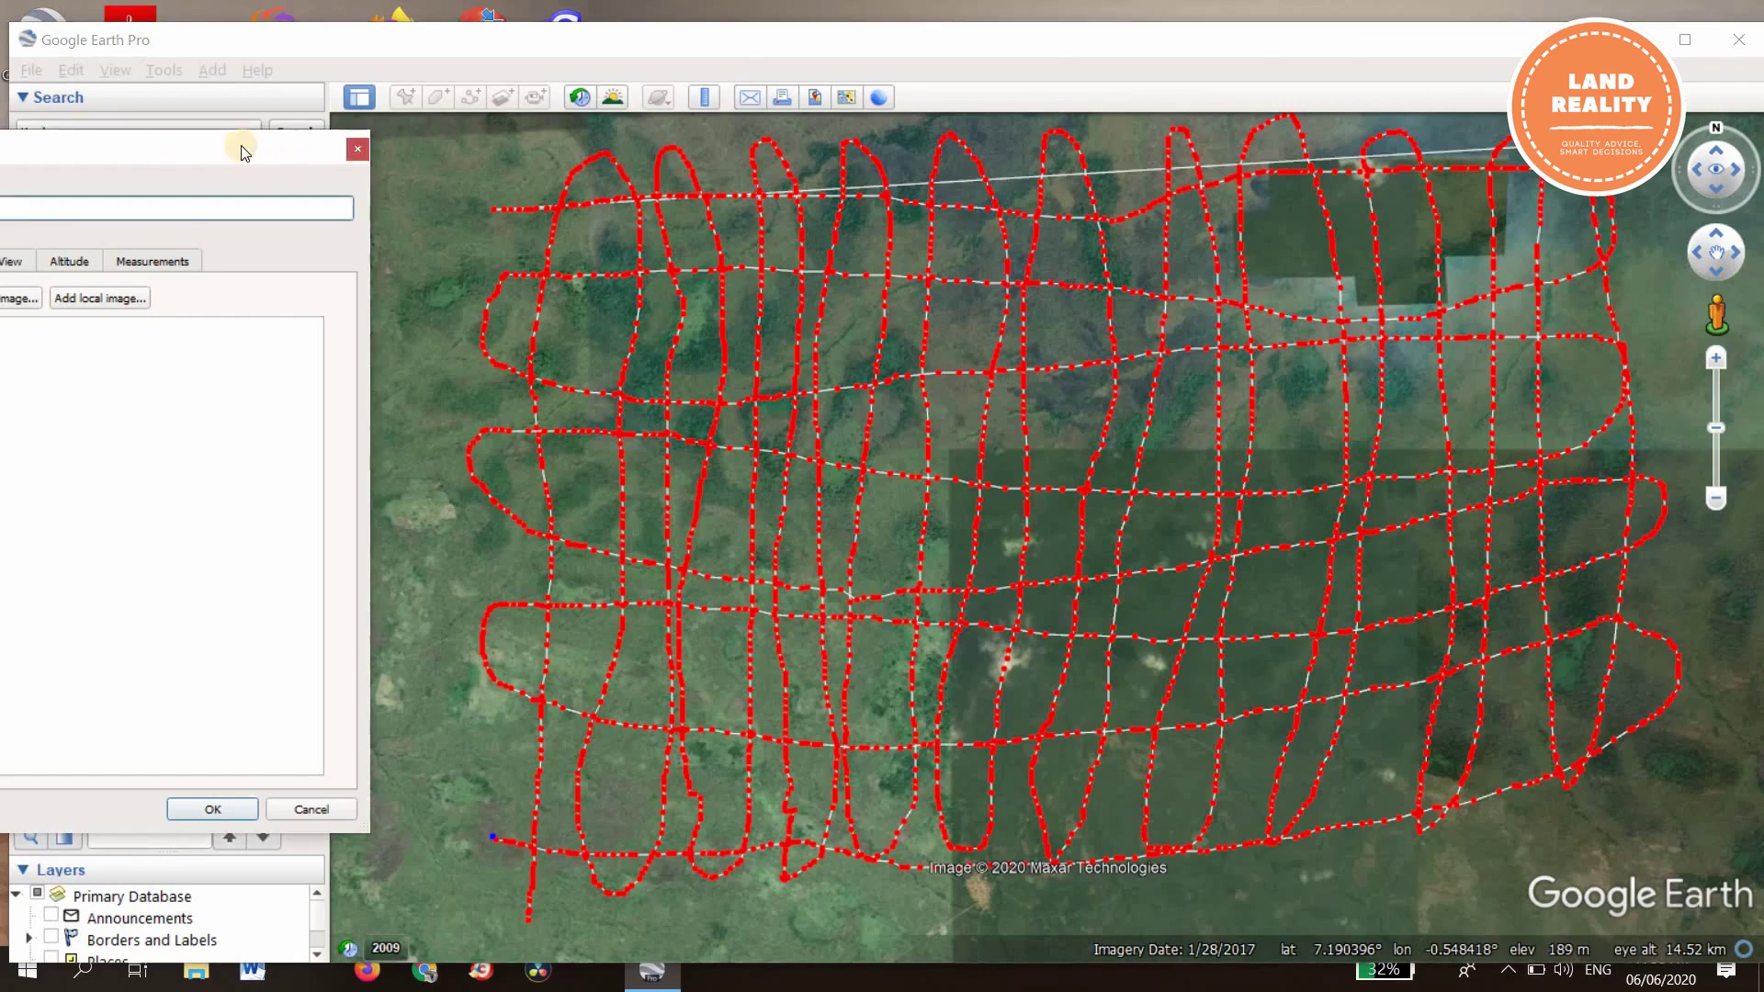
left_click_drag(244, 152, 666, 136)
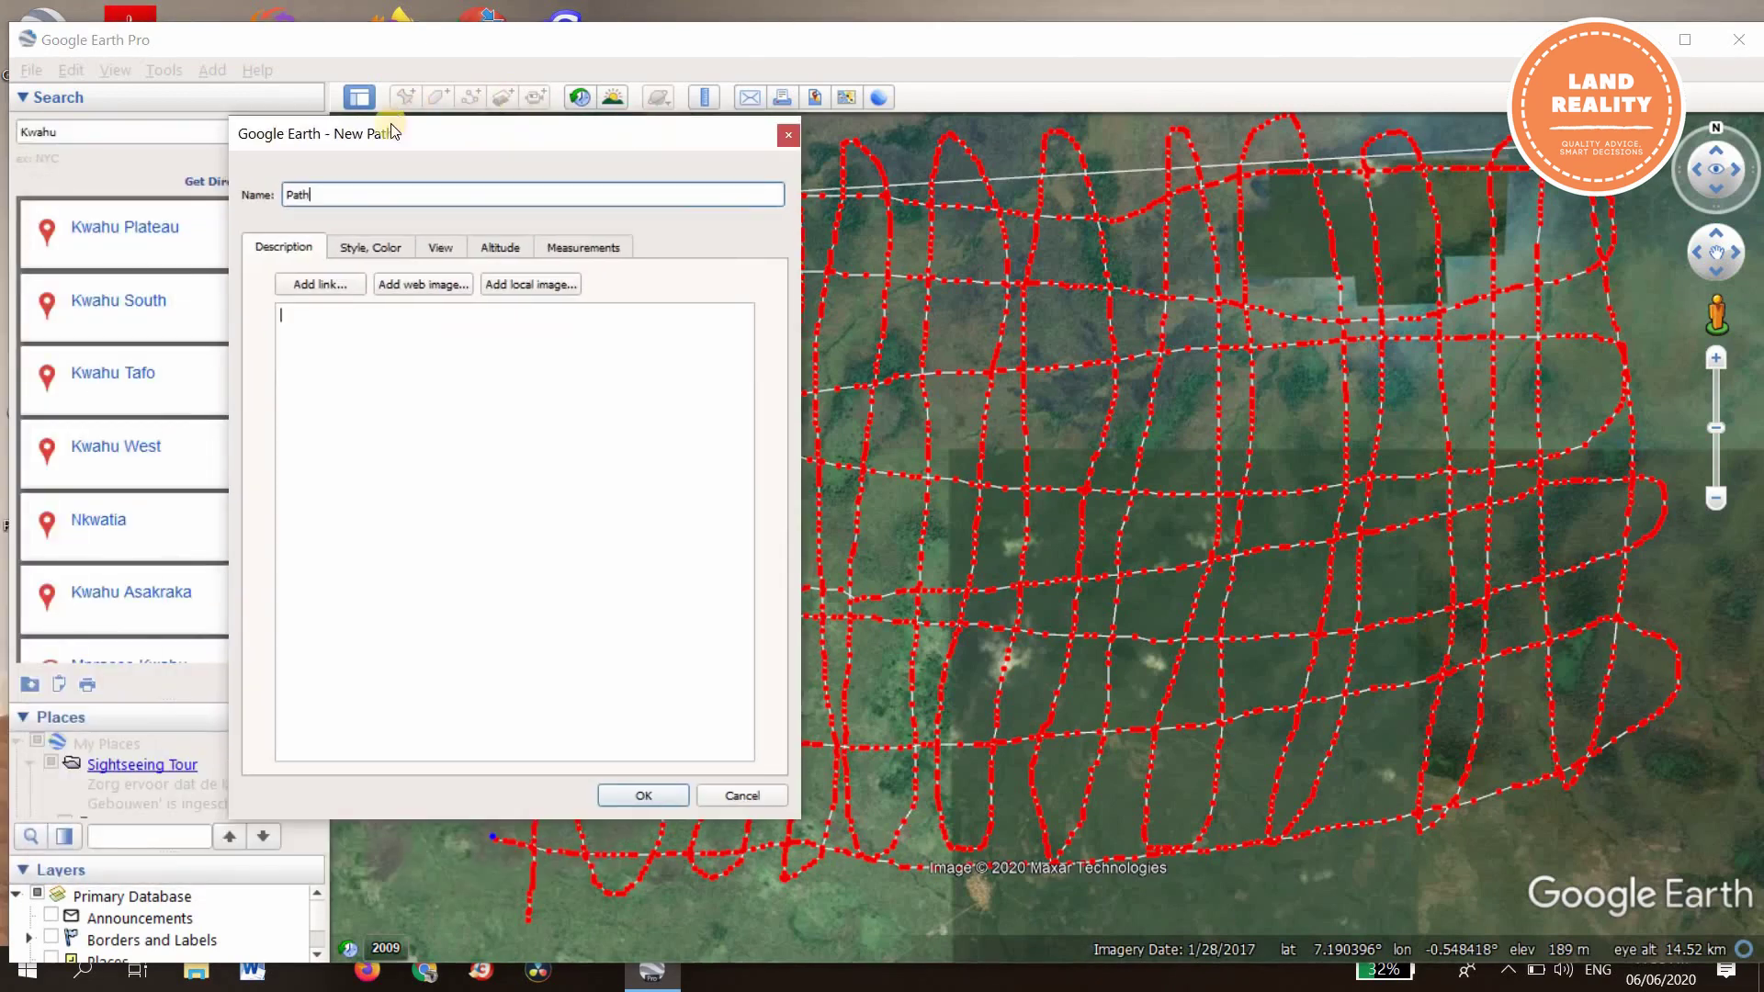
left_click(358, 250)
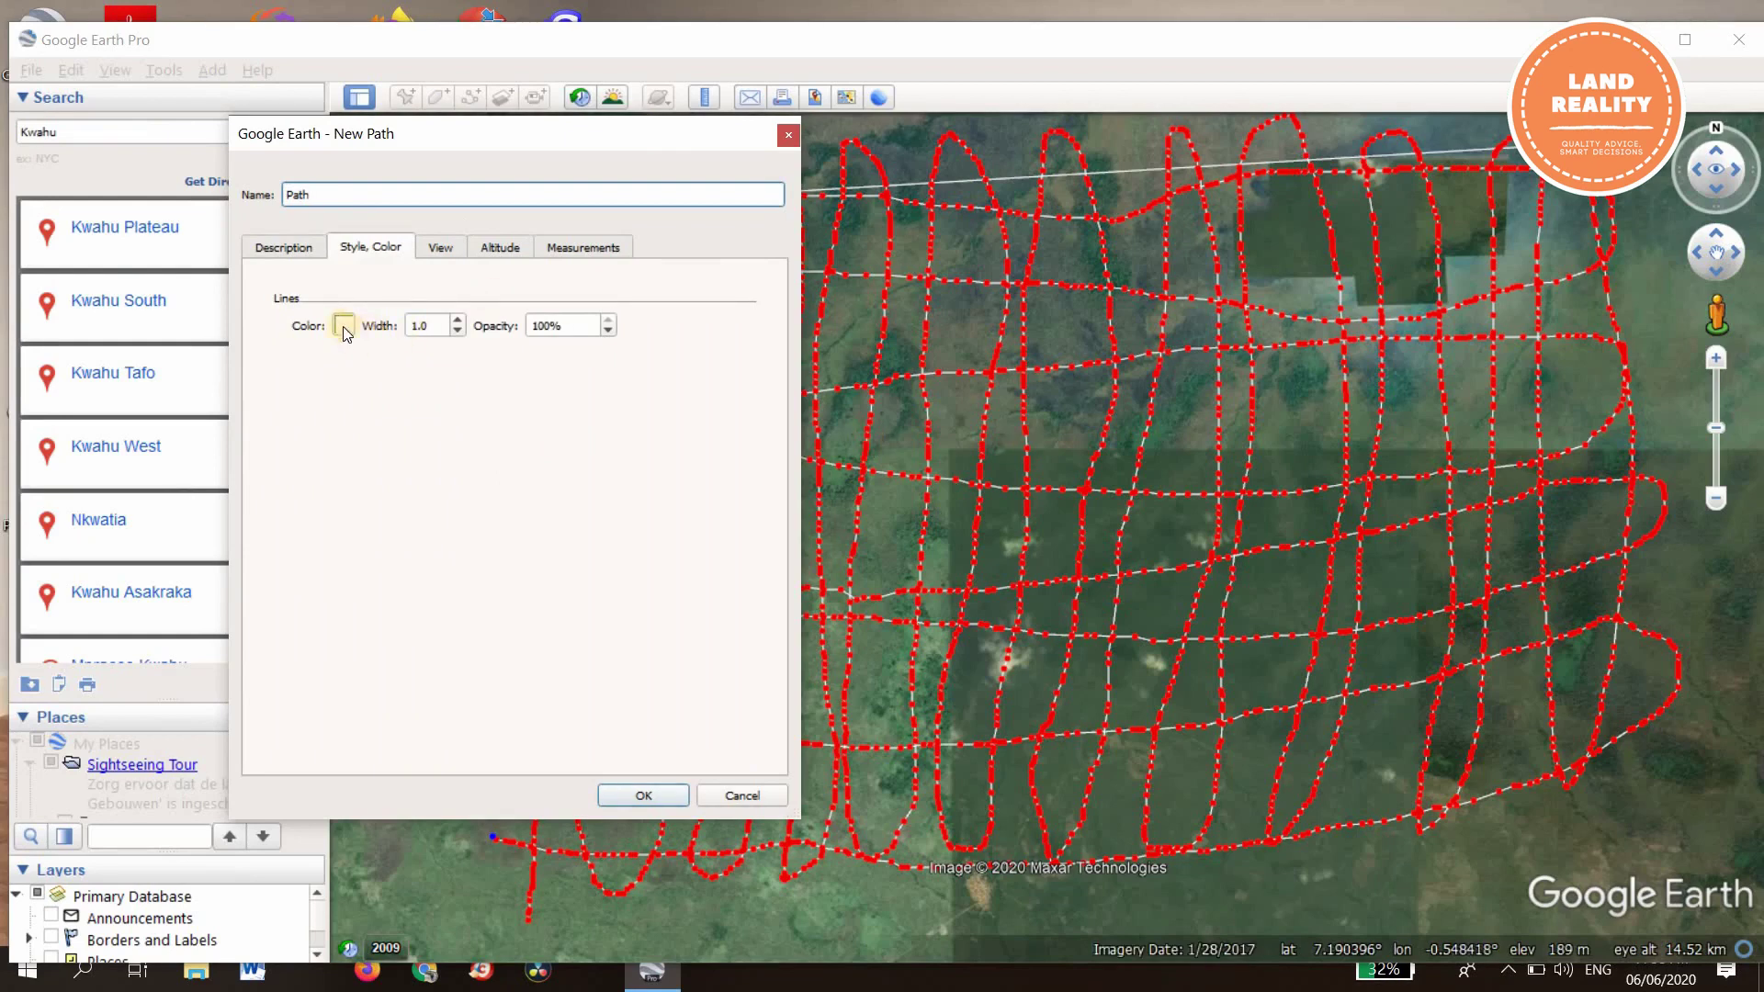
left_click(341, 327)
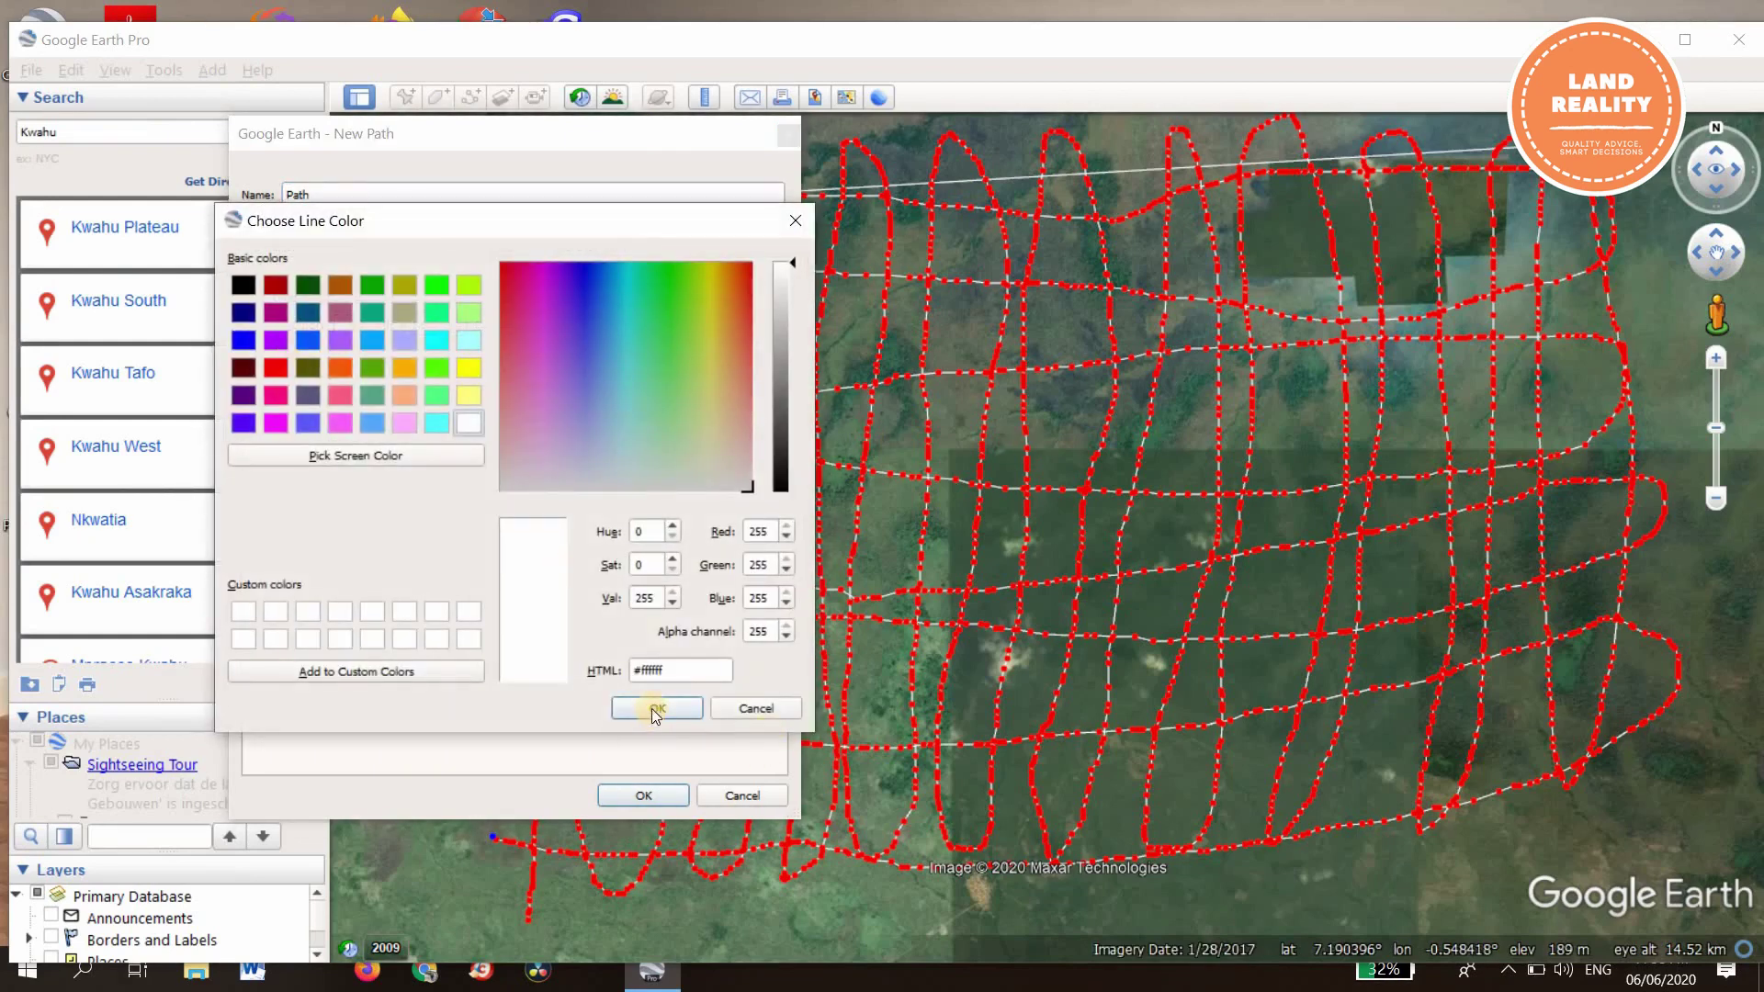
key("Escape")
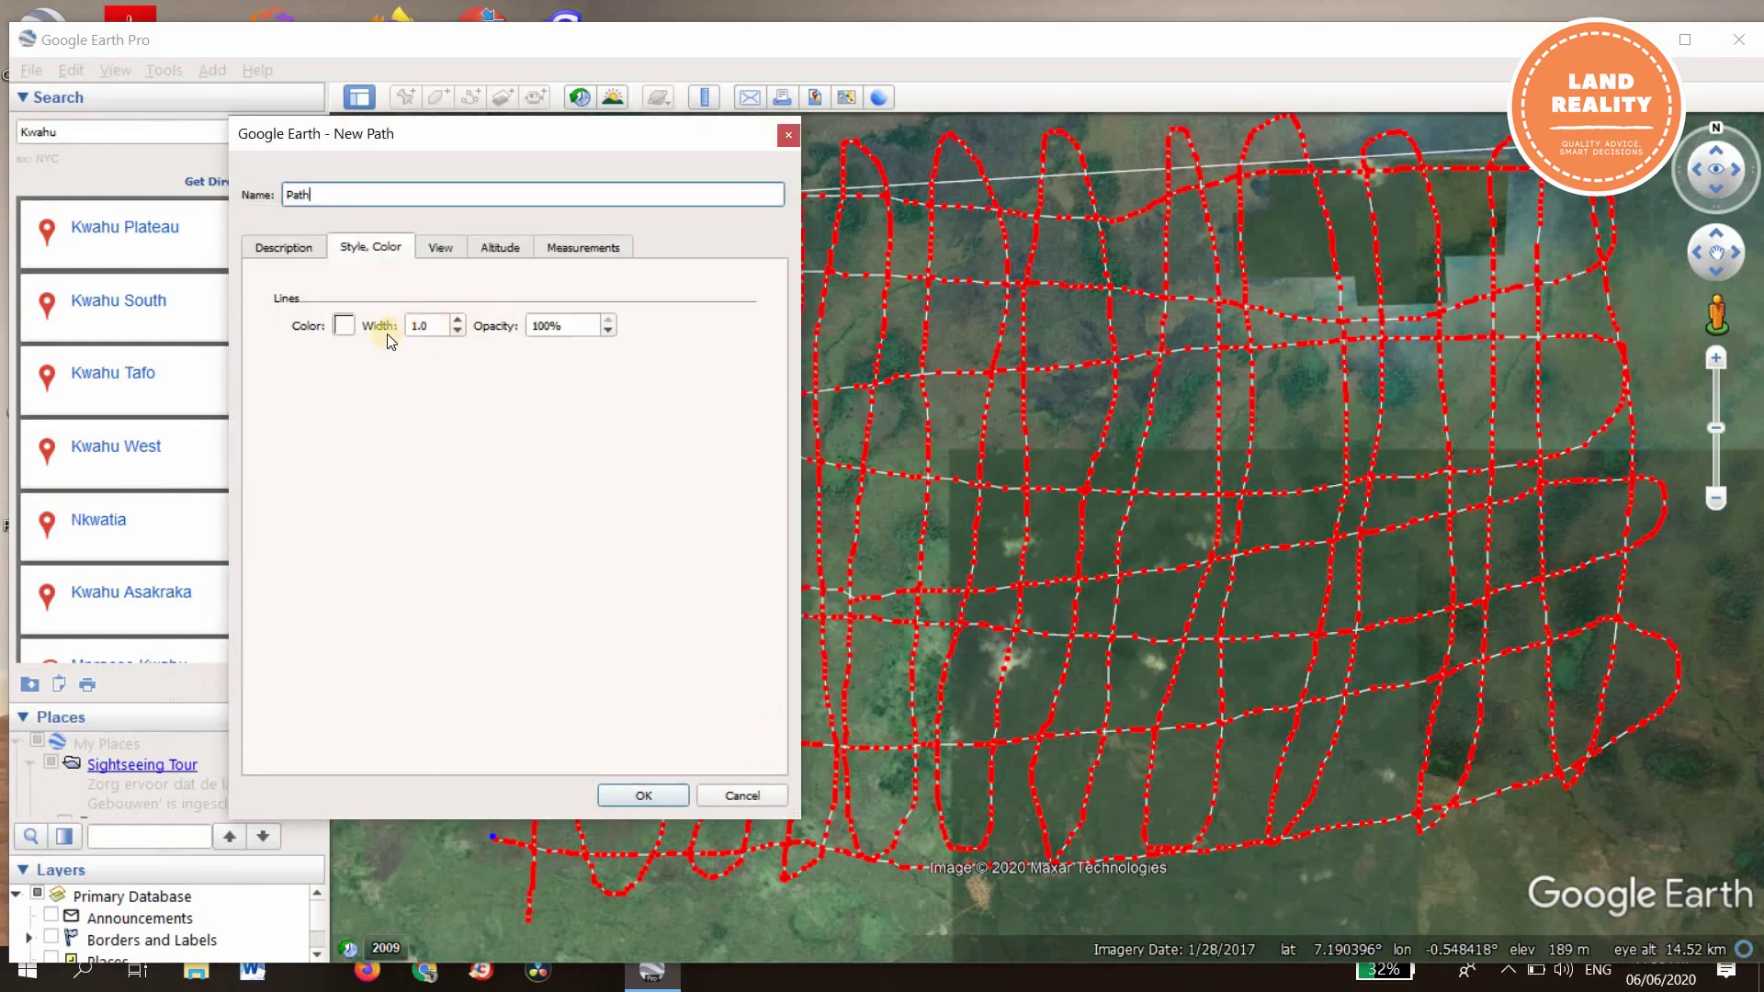
left_click(443, 248)
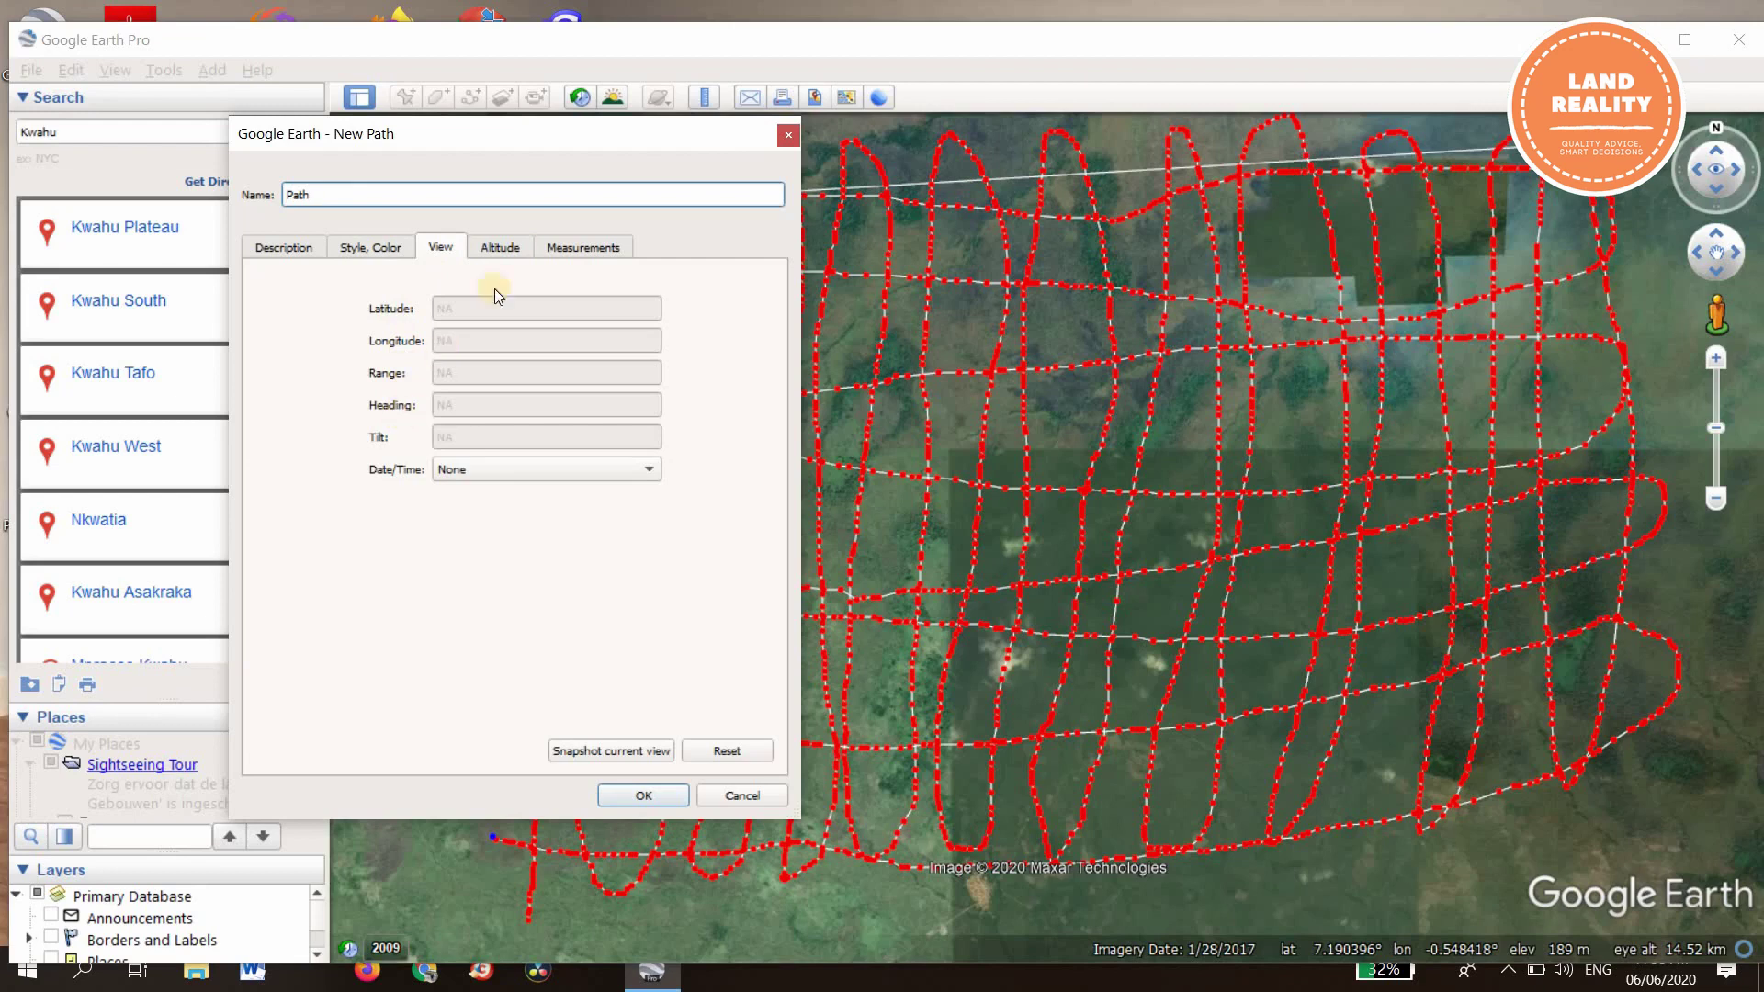
left_click(511, 246)
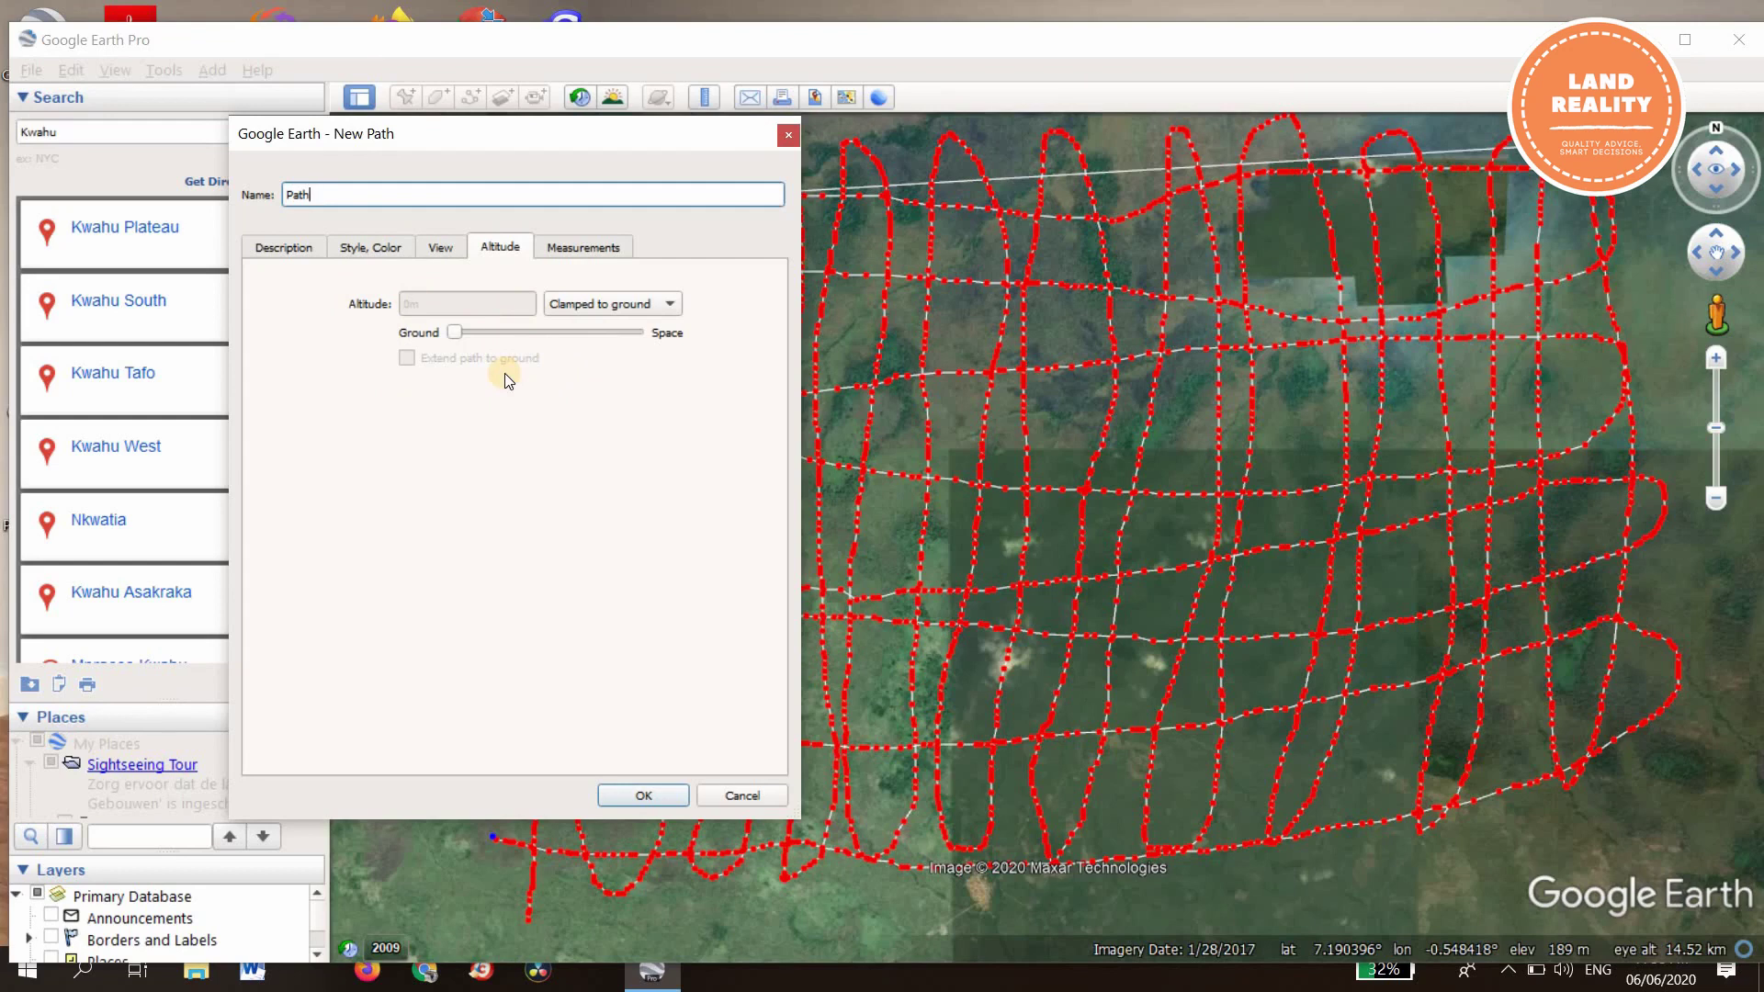
left_click(599, 248)
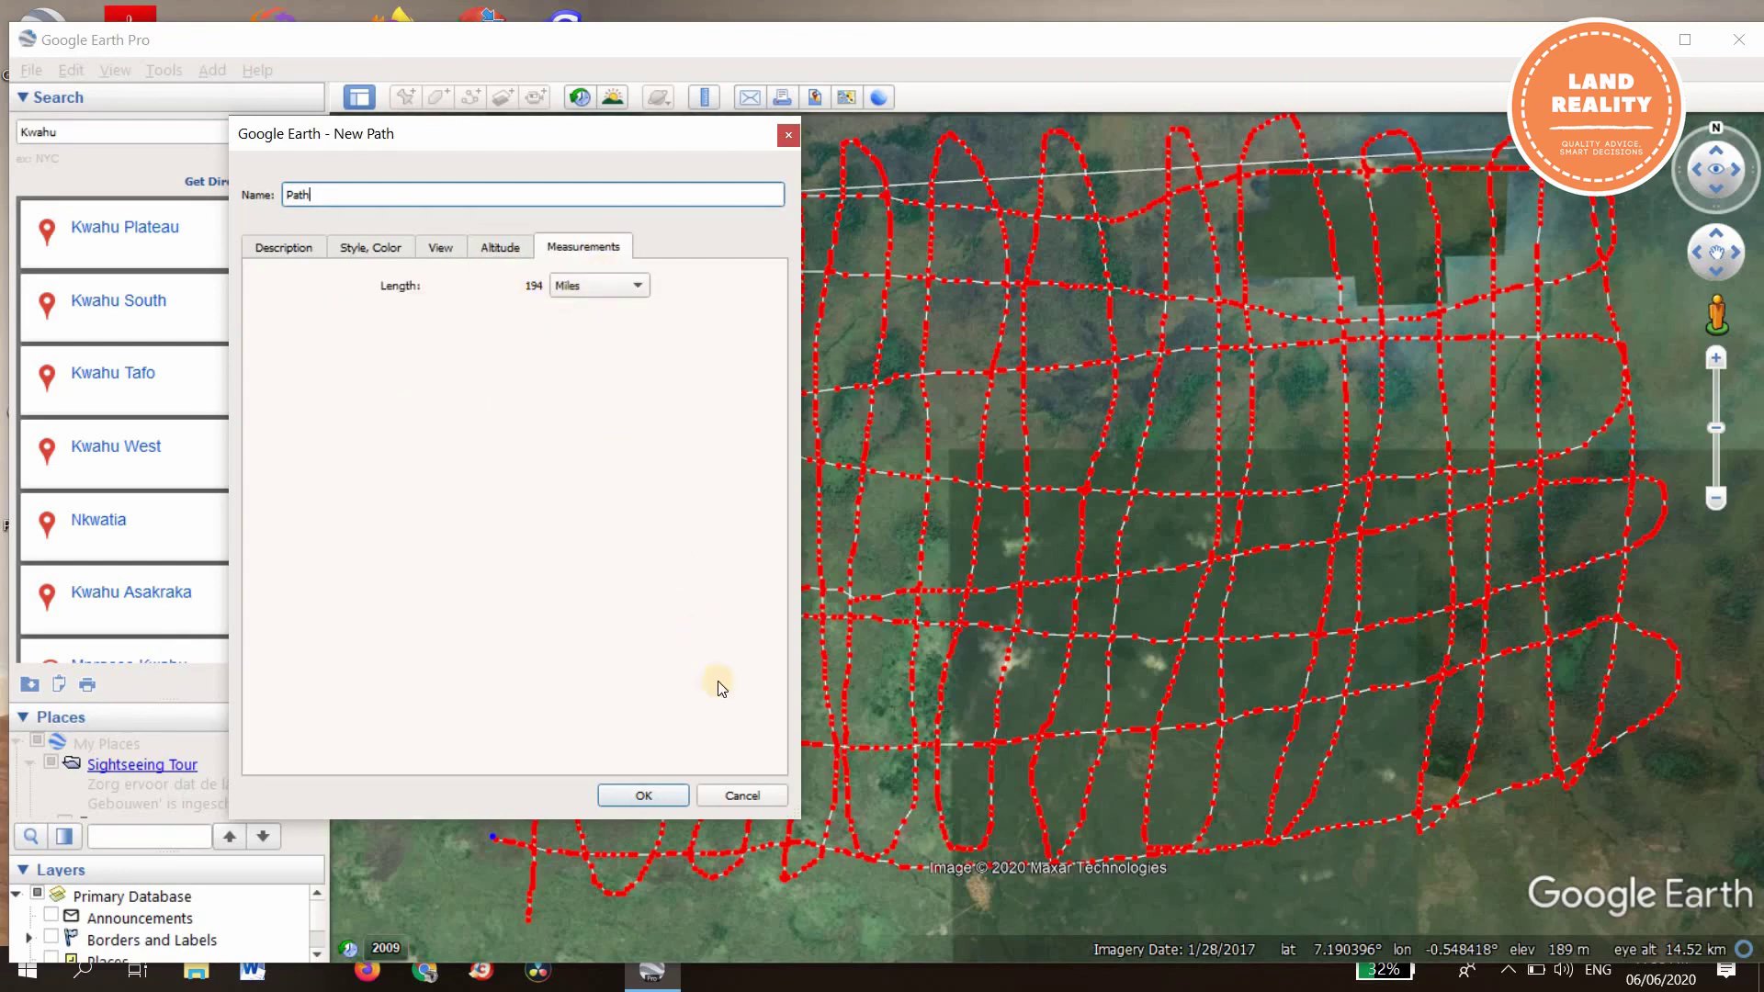
left_click(642, 795)
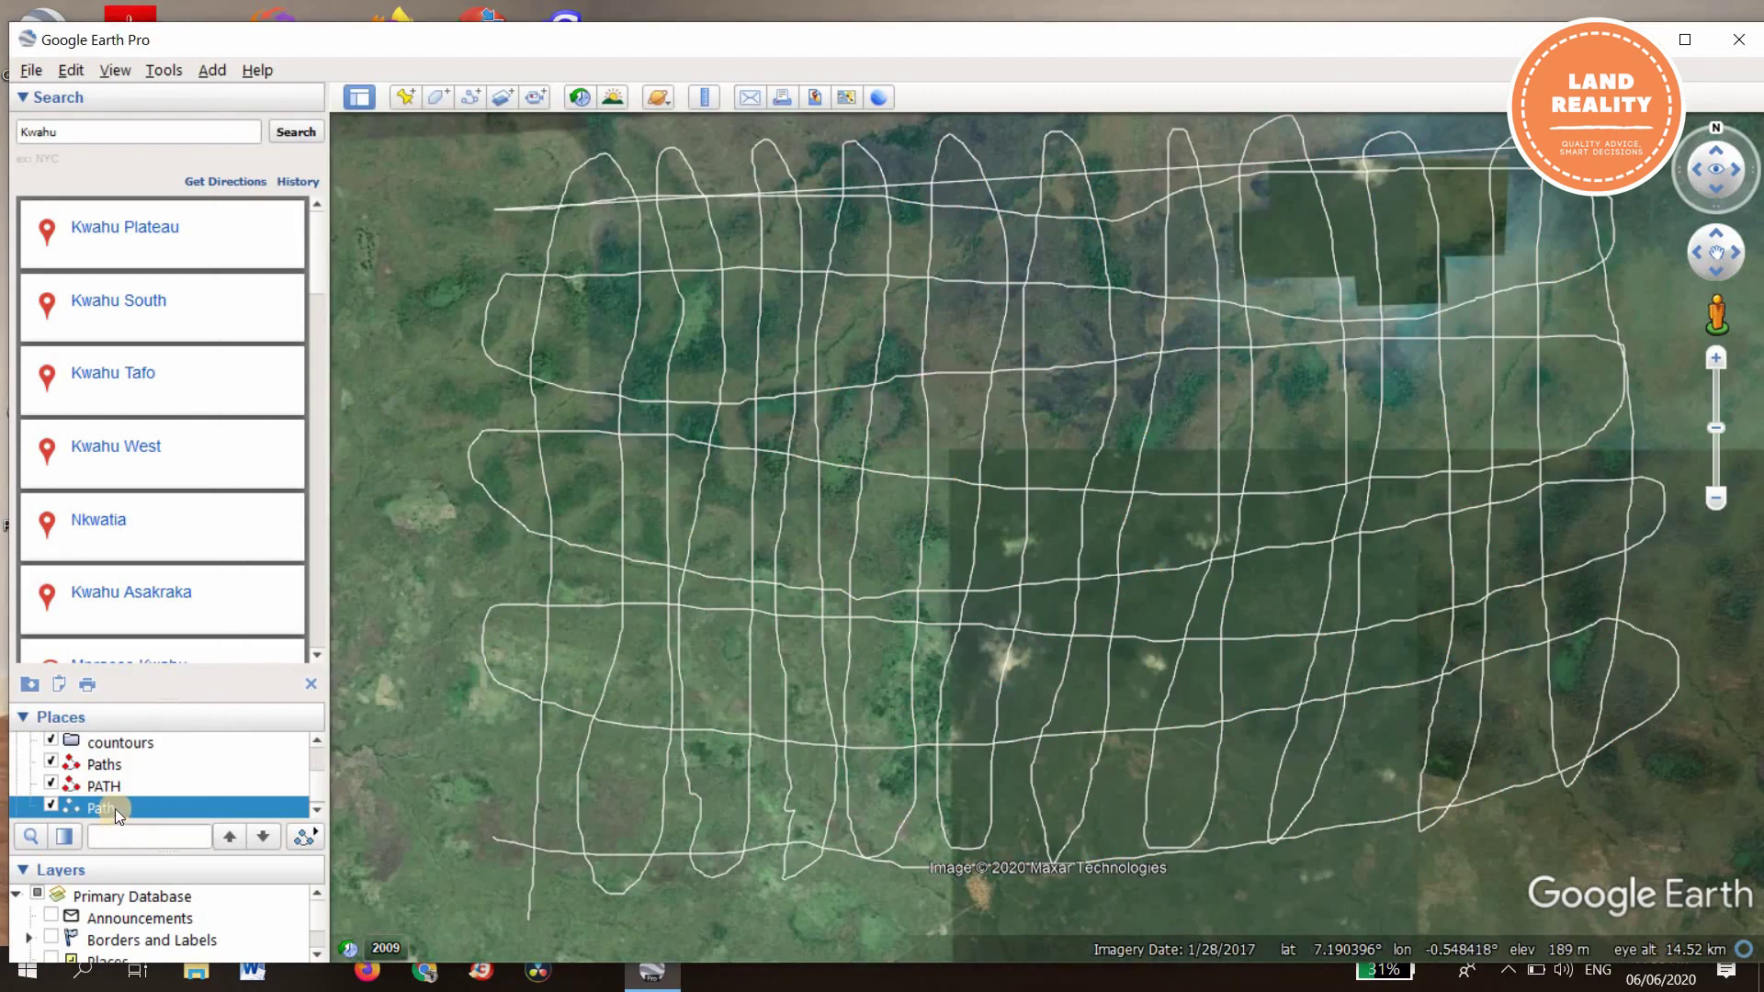
Step: Save the new path to the Desktop in KML format as waah.kml, and close Google Earth Pro
right_click(114, 808)
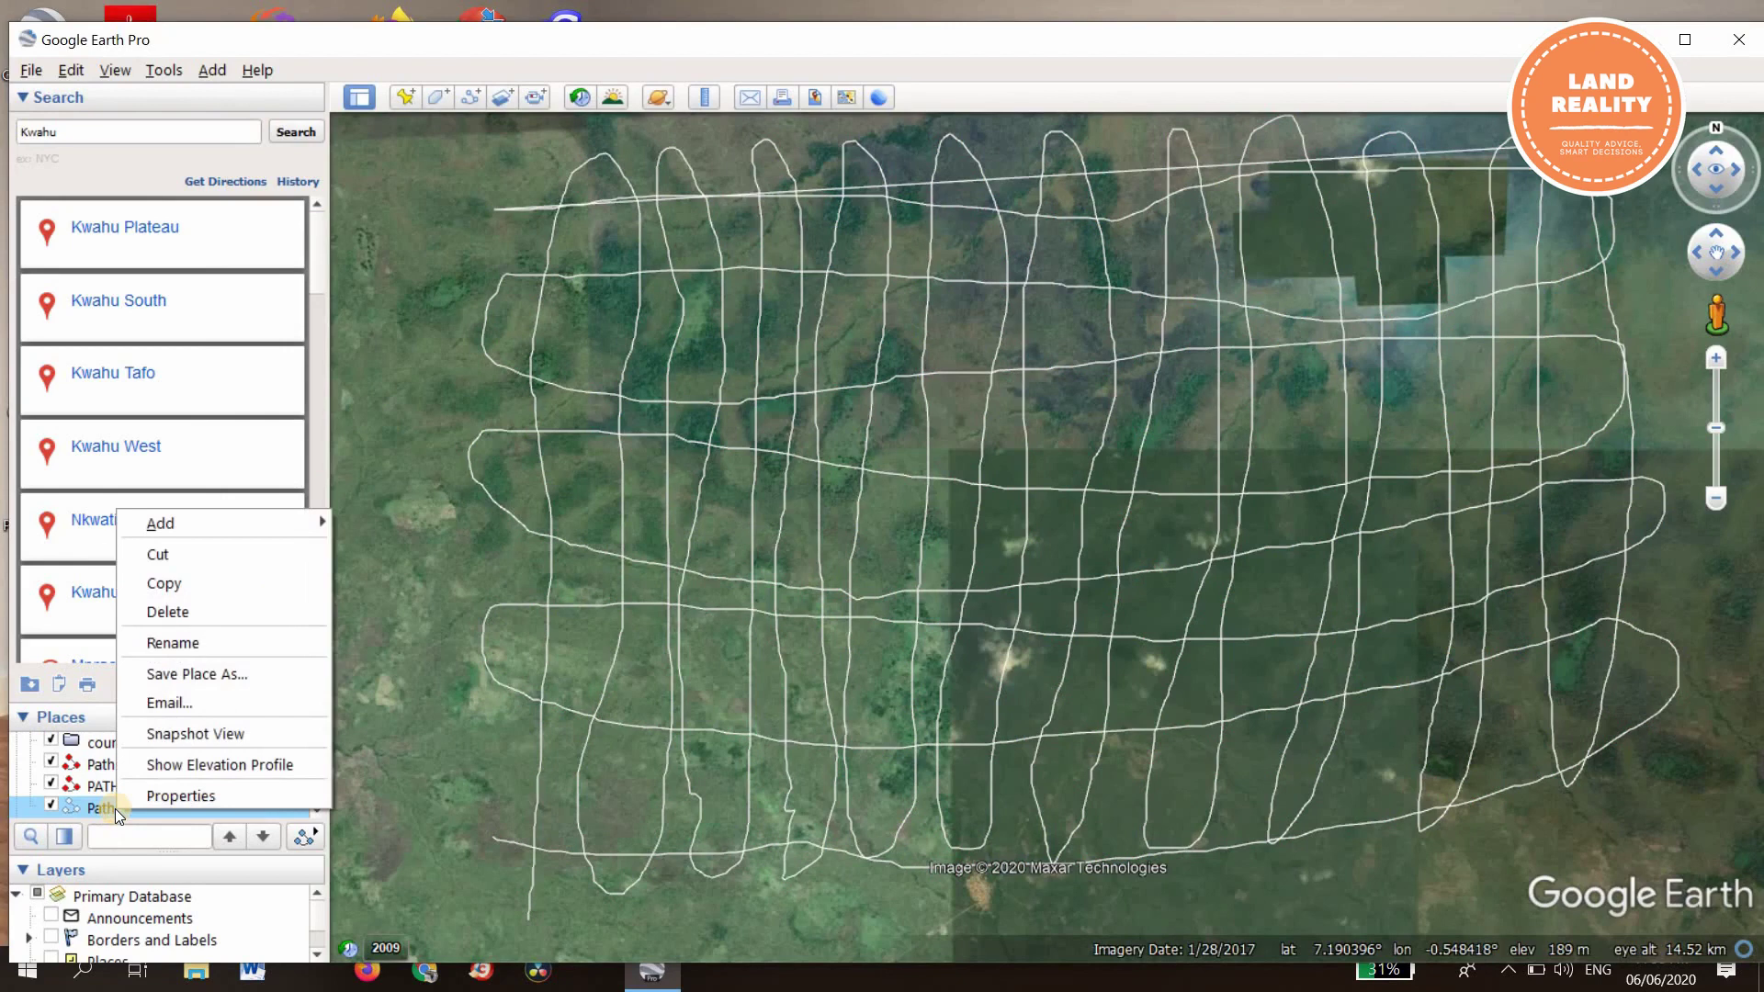
left_click(224, 674)
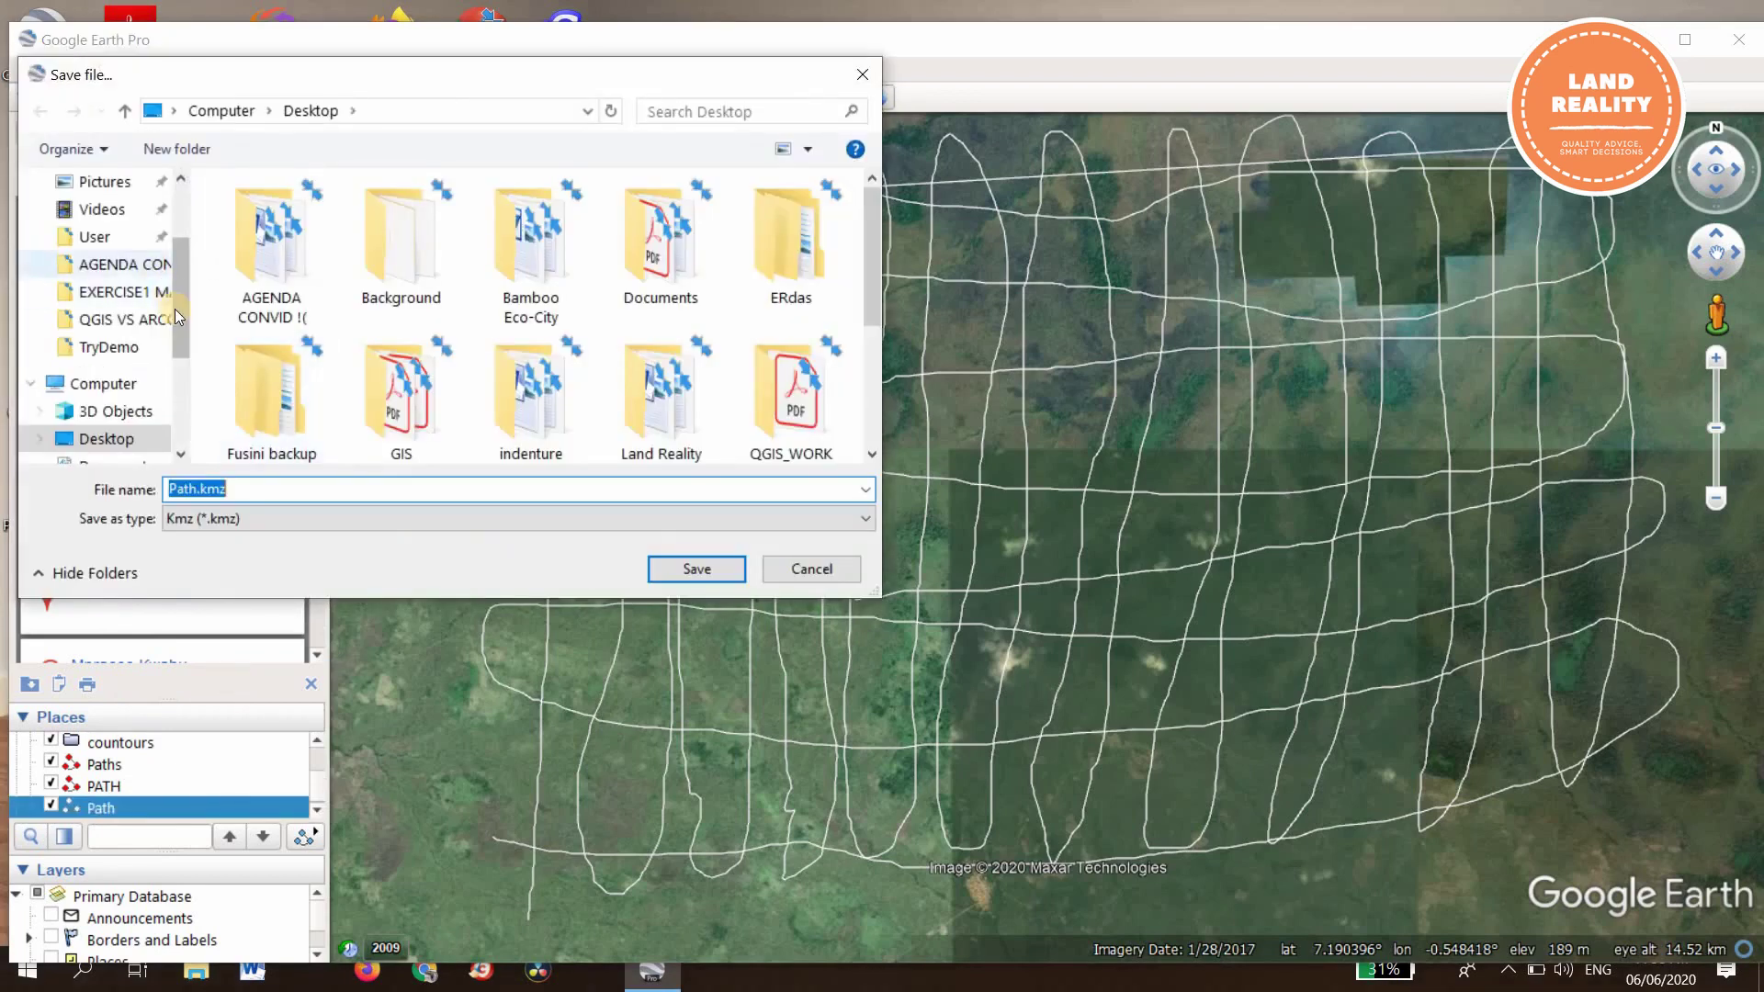
scroll(138, 276, "up", 3)
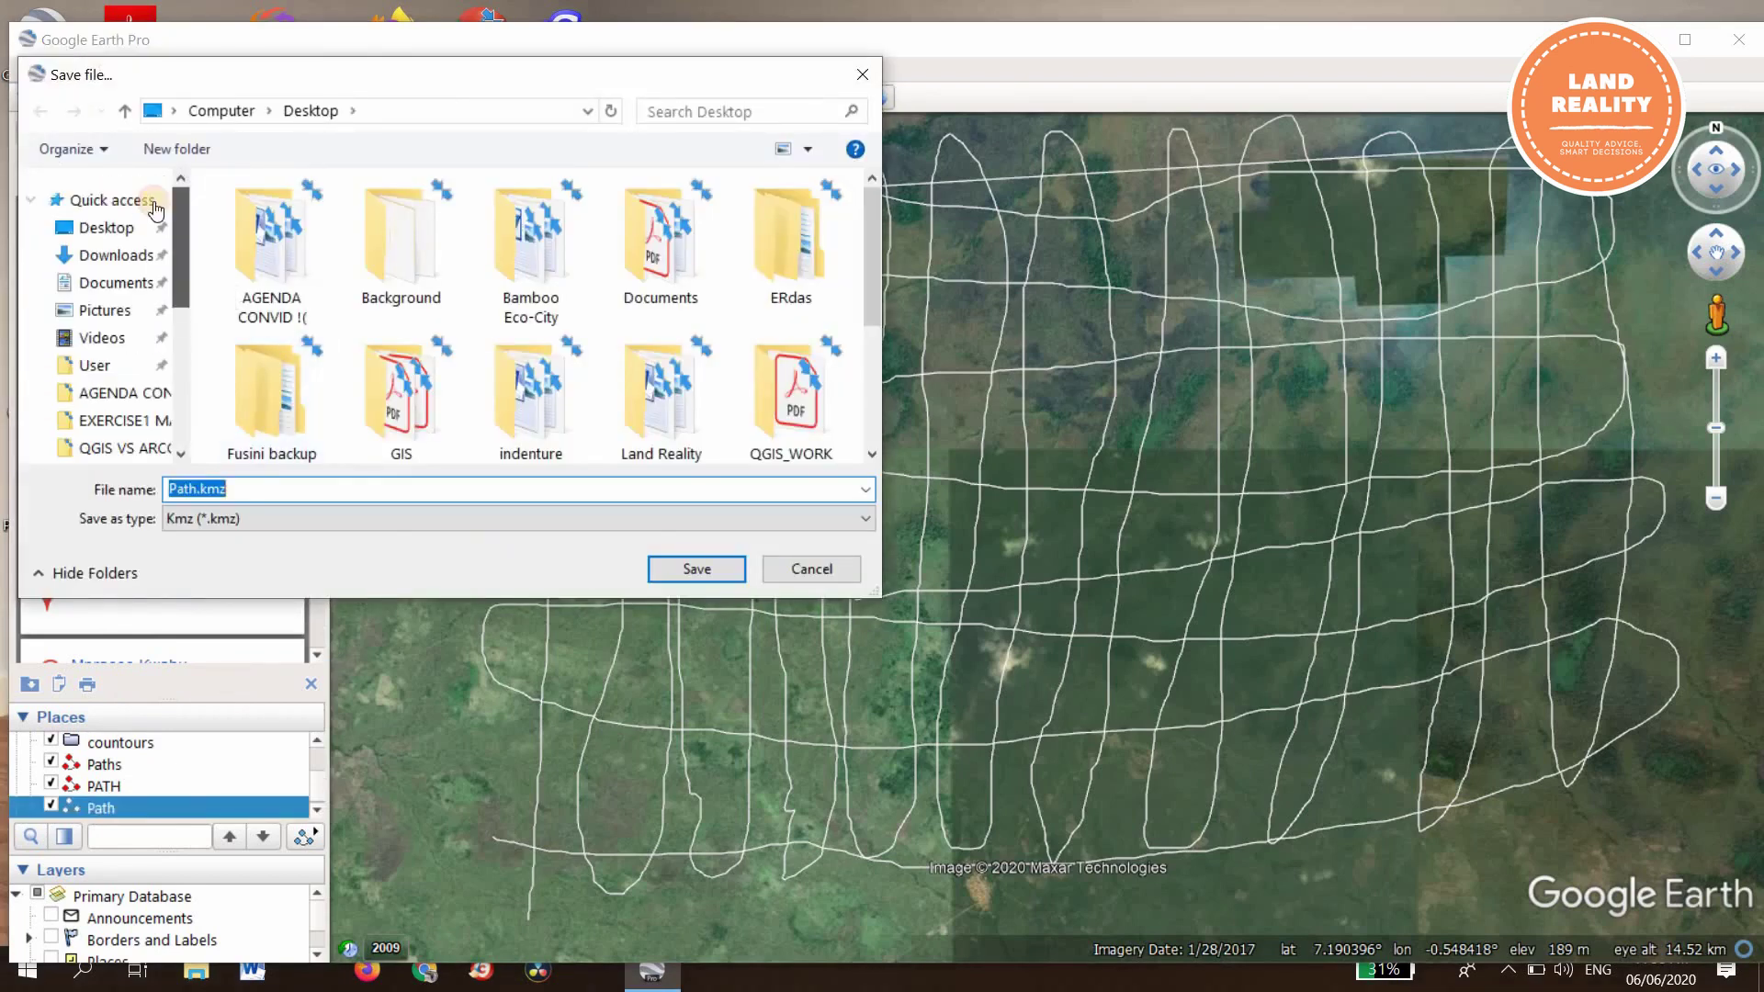
left_click(109, 233)
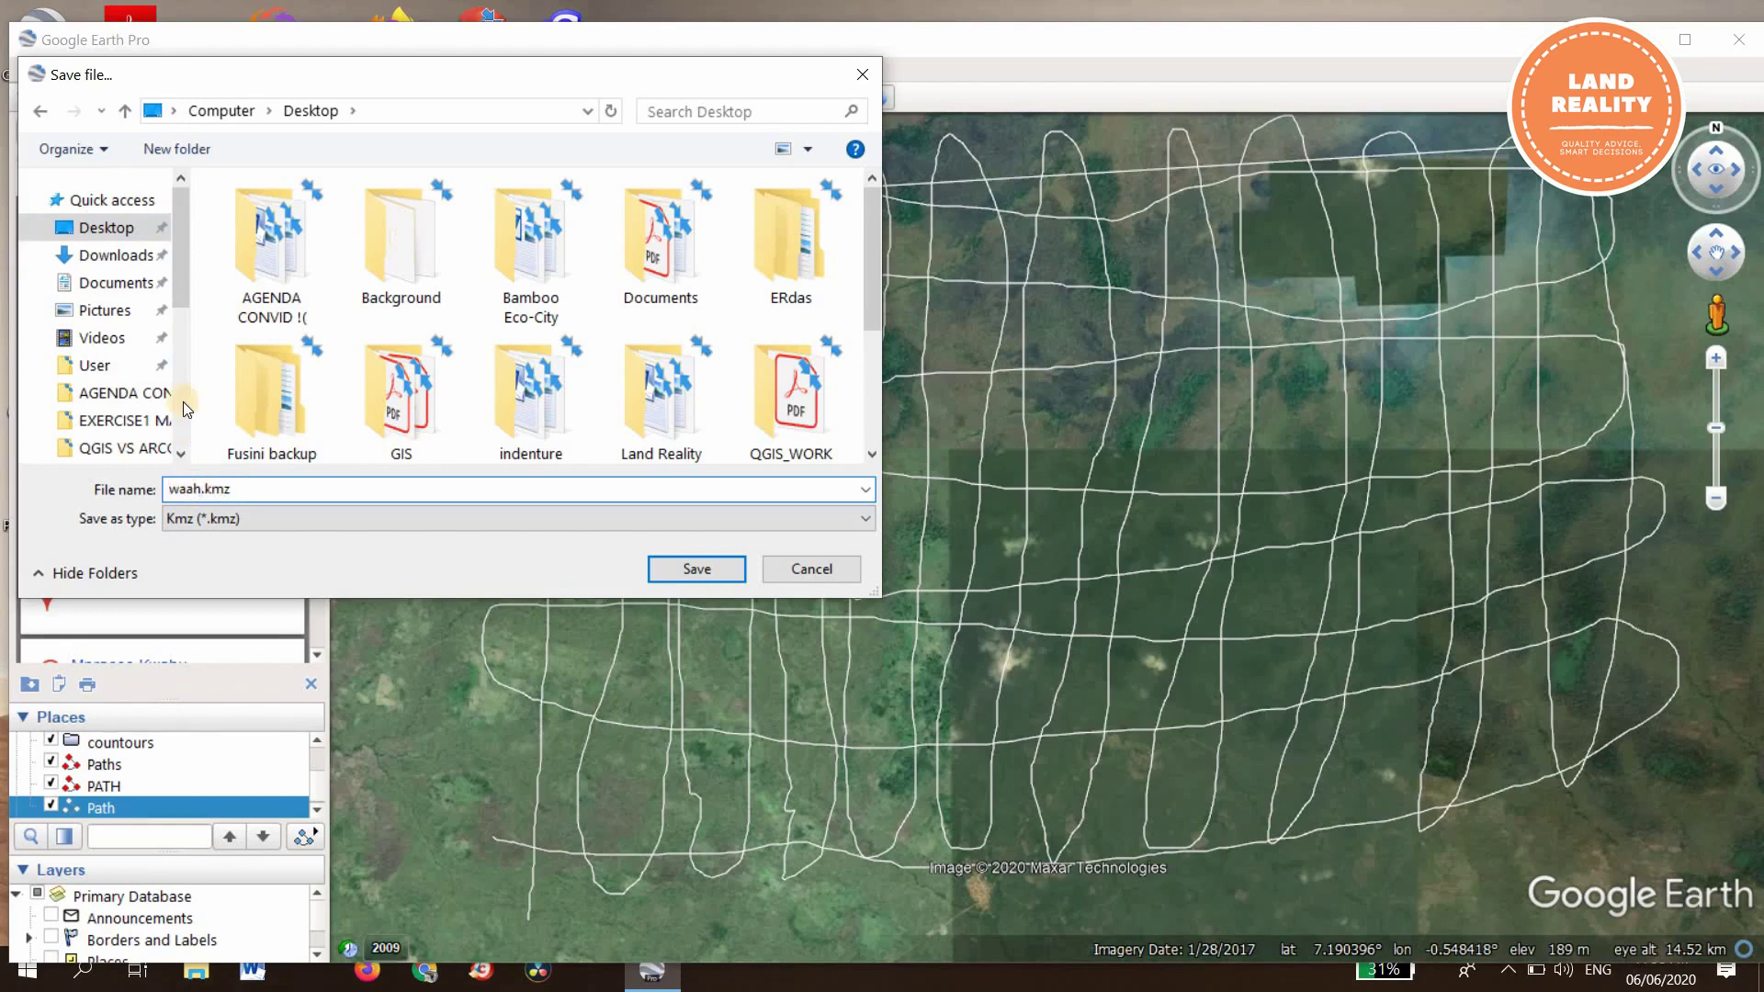
left_click(245, 529)
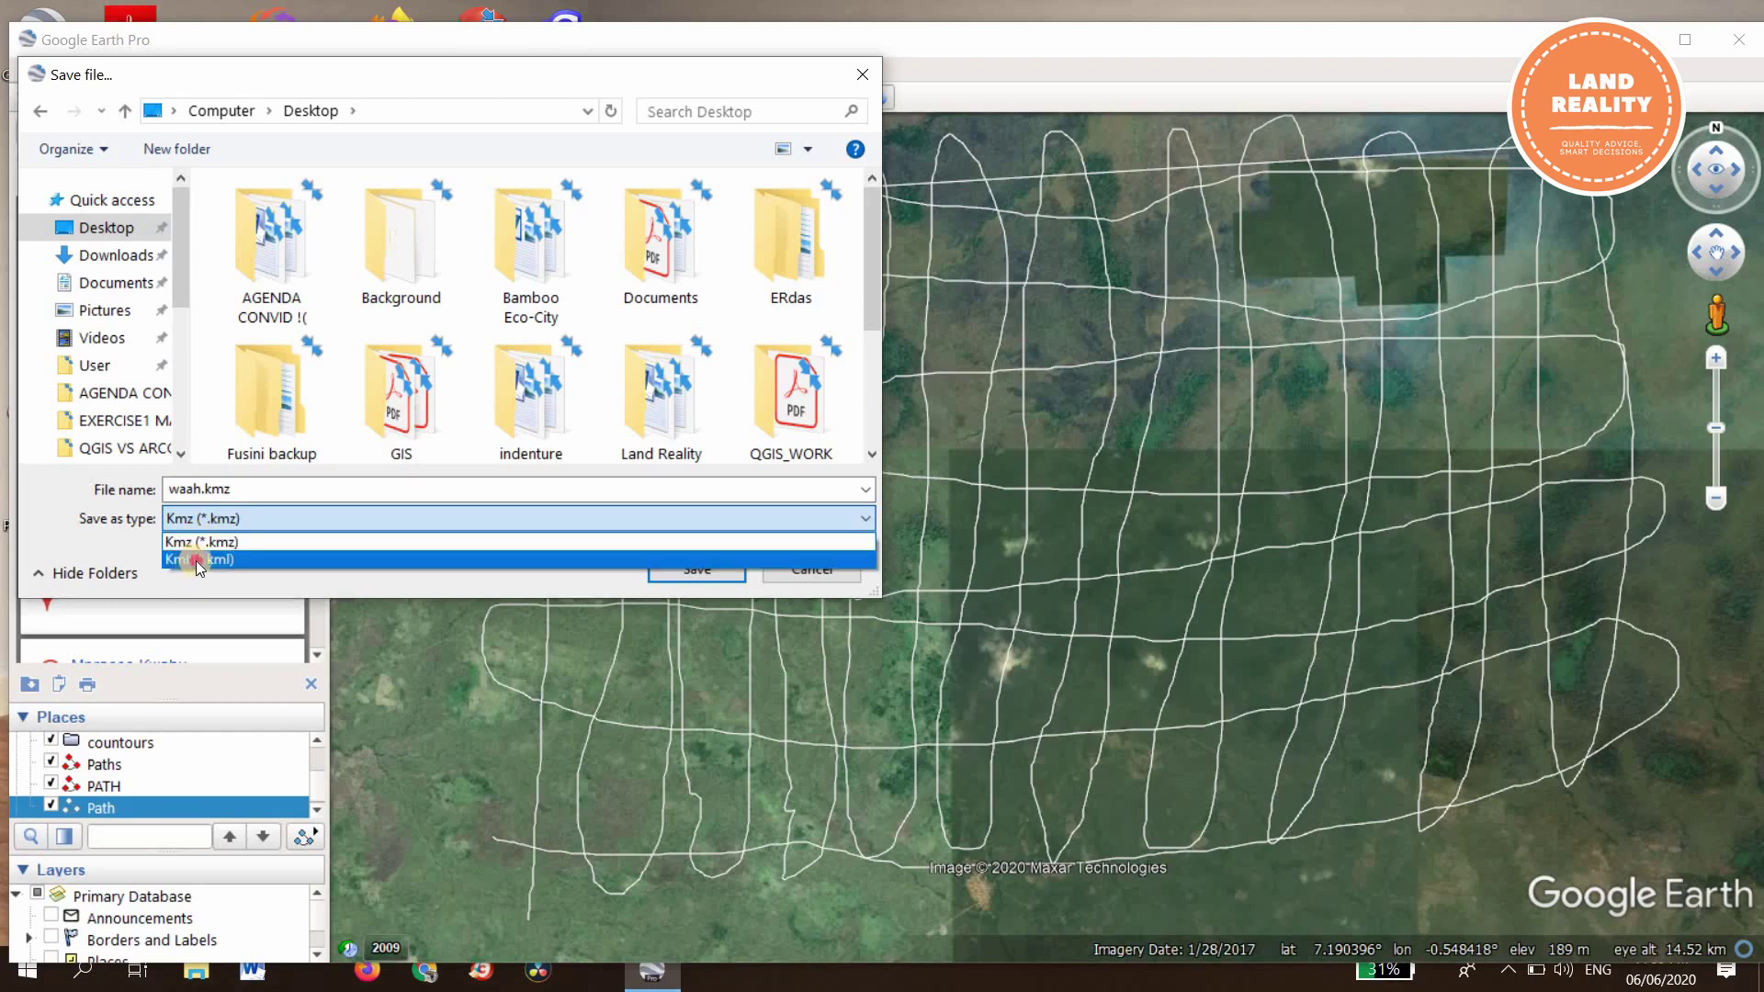
left_click(217, 558)
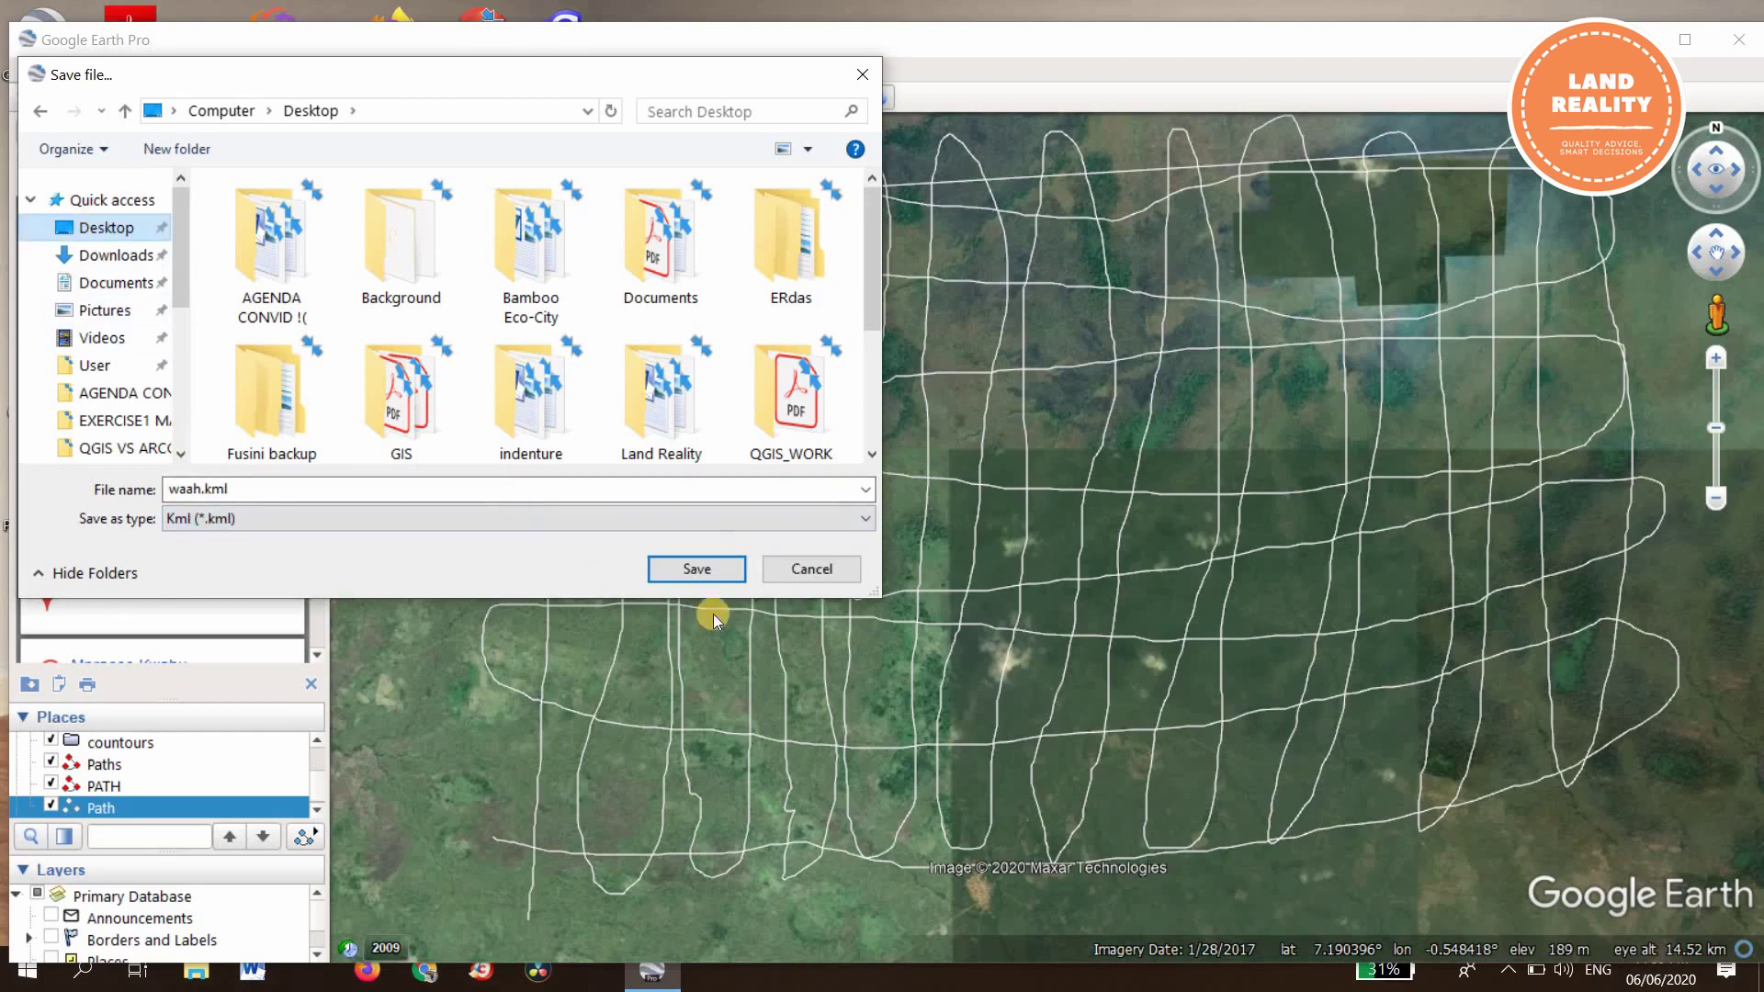
left_click(697, 570)
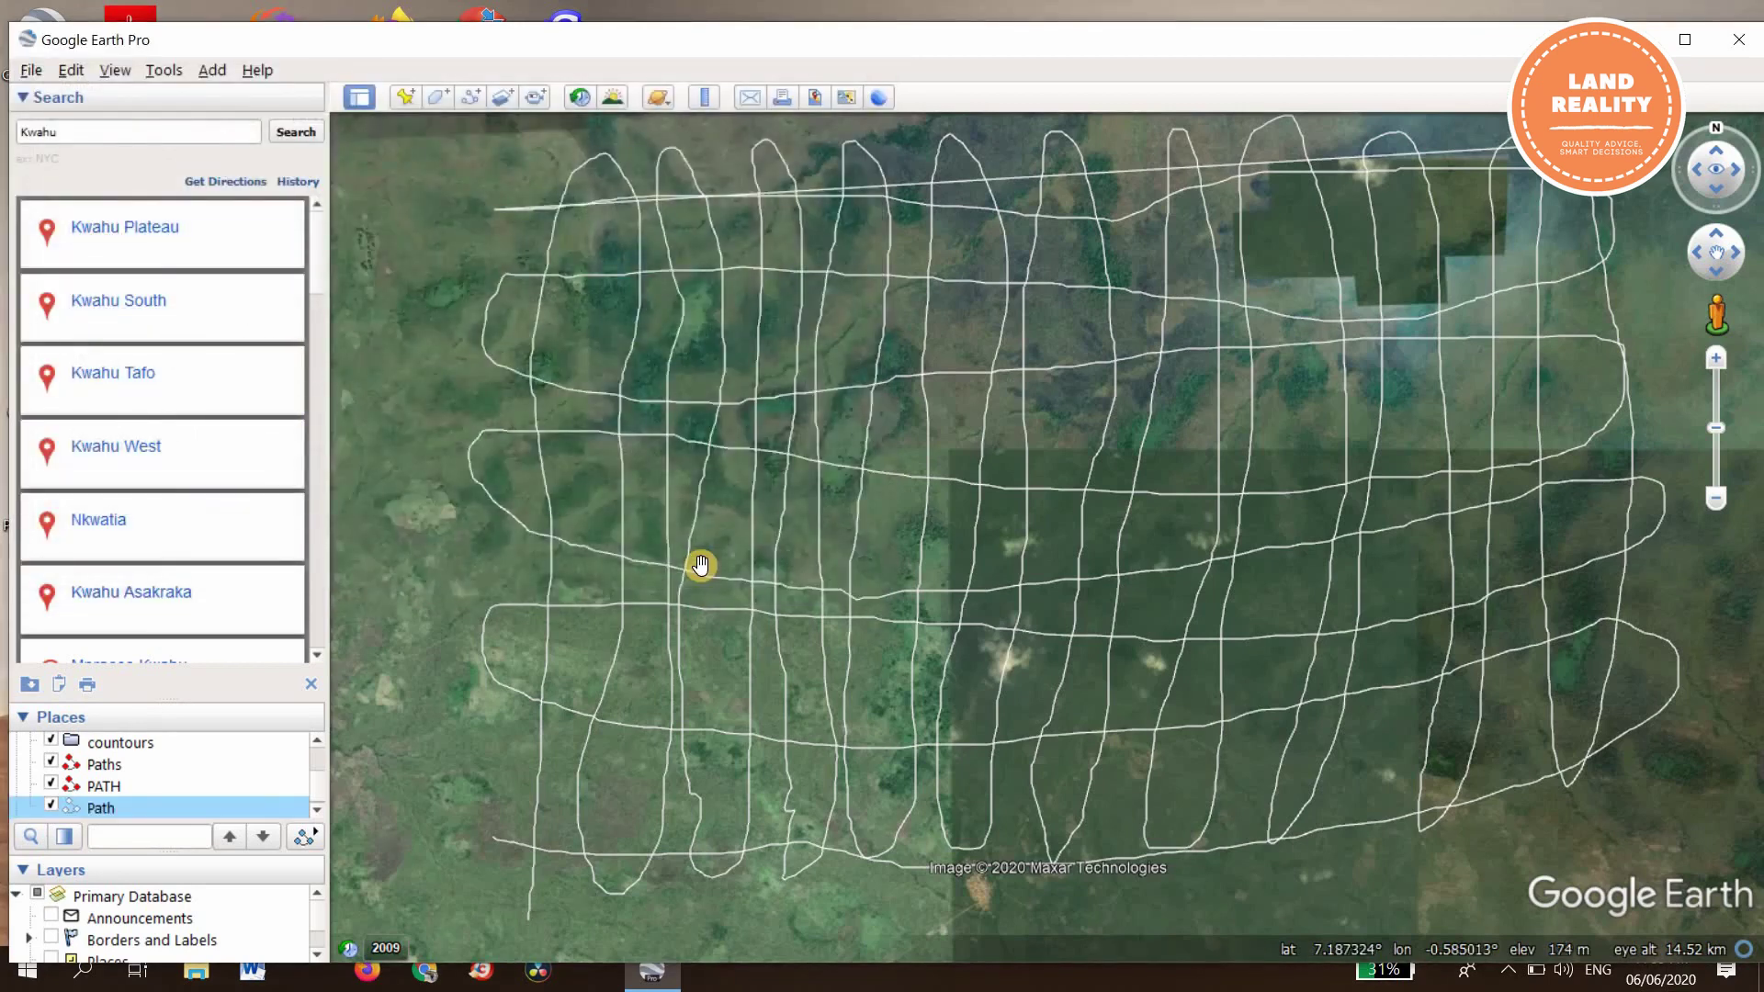
left_click(1745, 40)
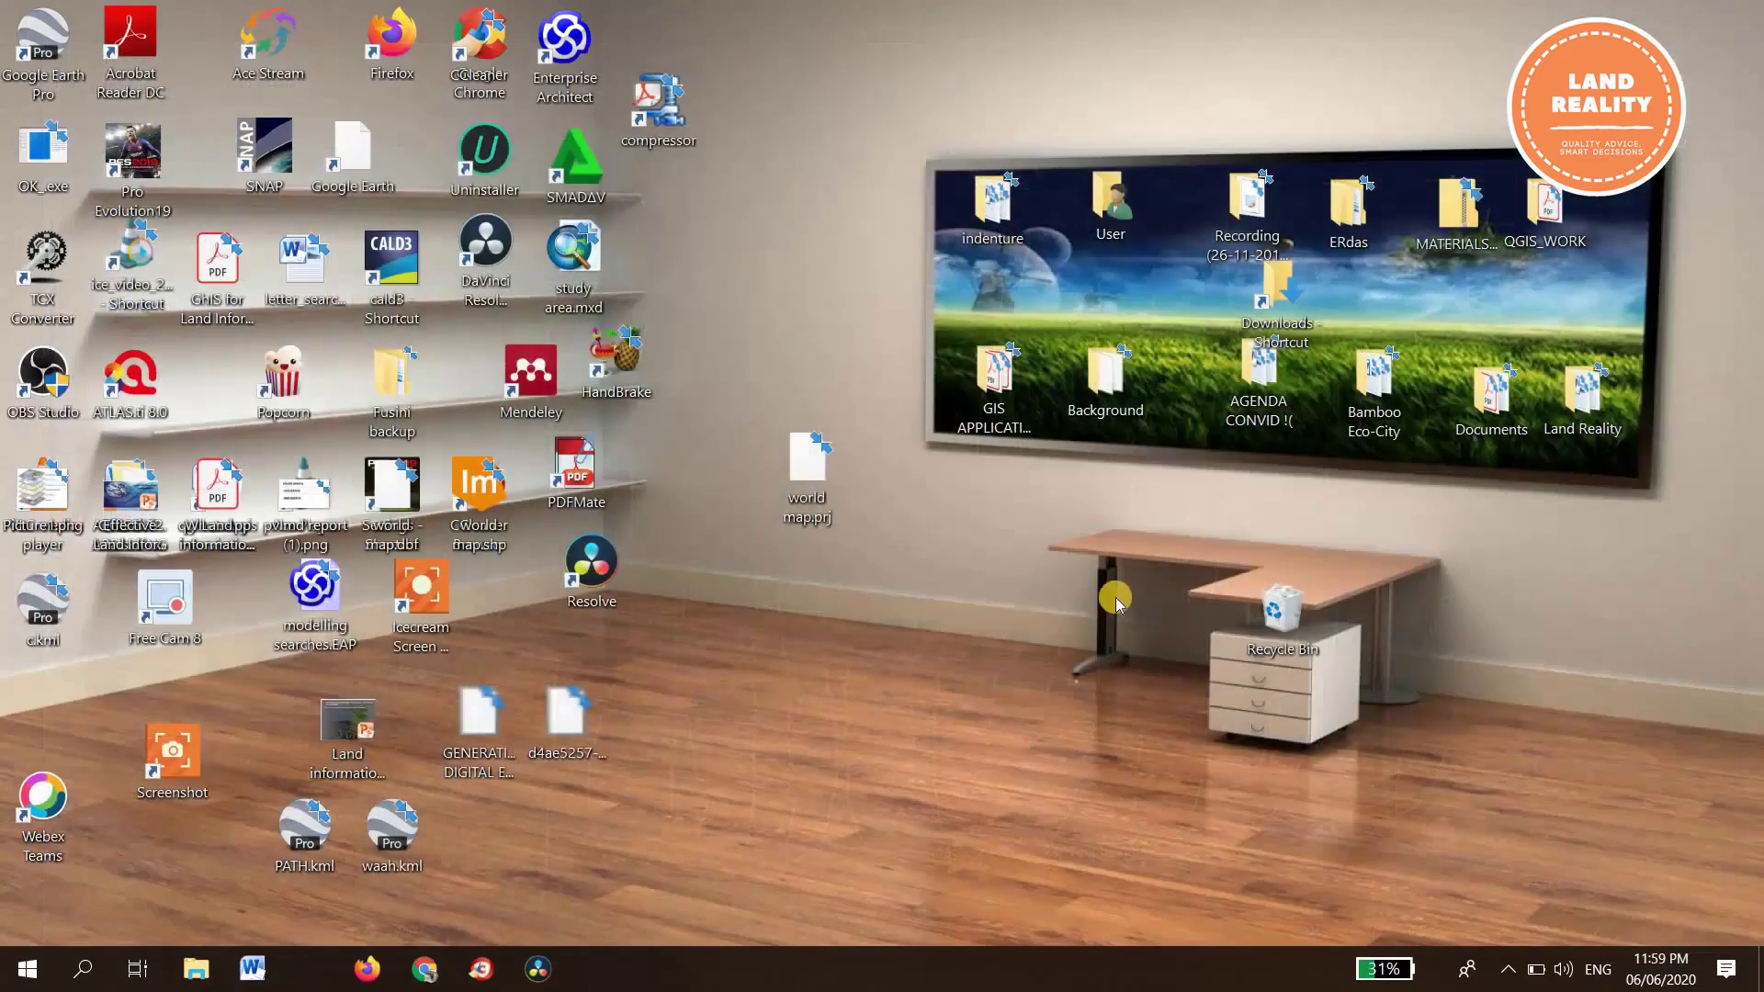
Step: Switch to Google Chrome, search for gps visualizer and open the GPS Visualizer website
left_click(423, 974)
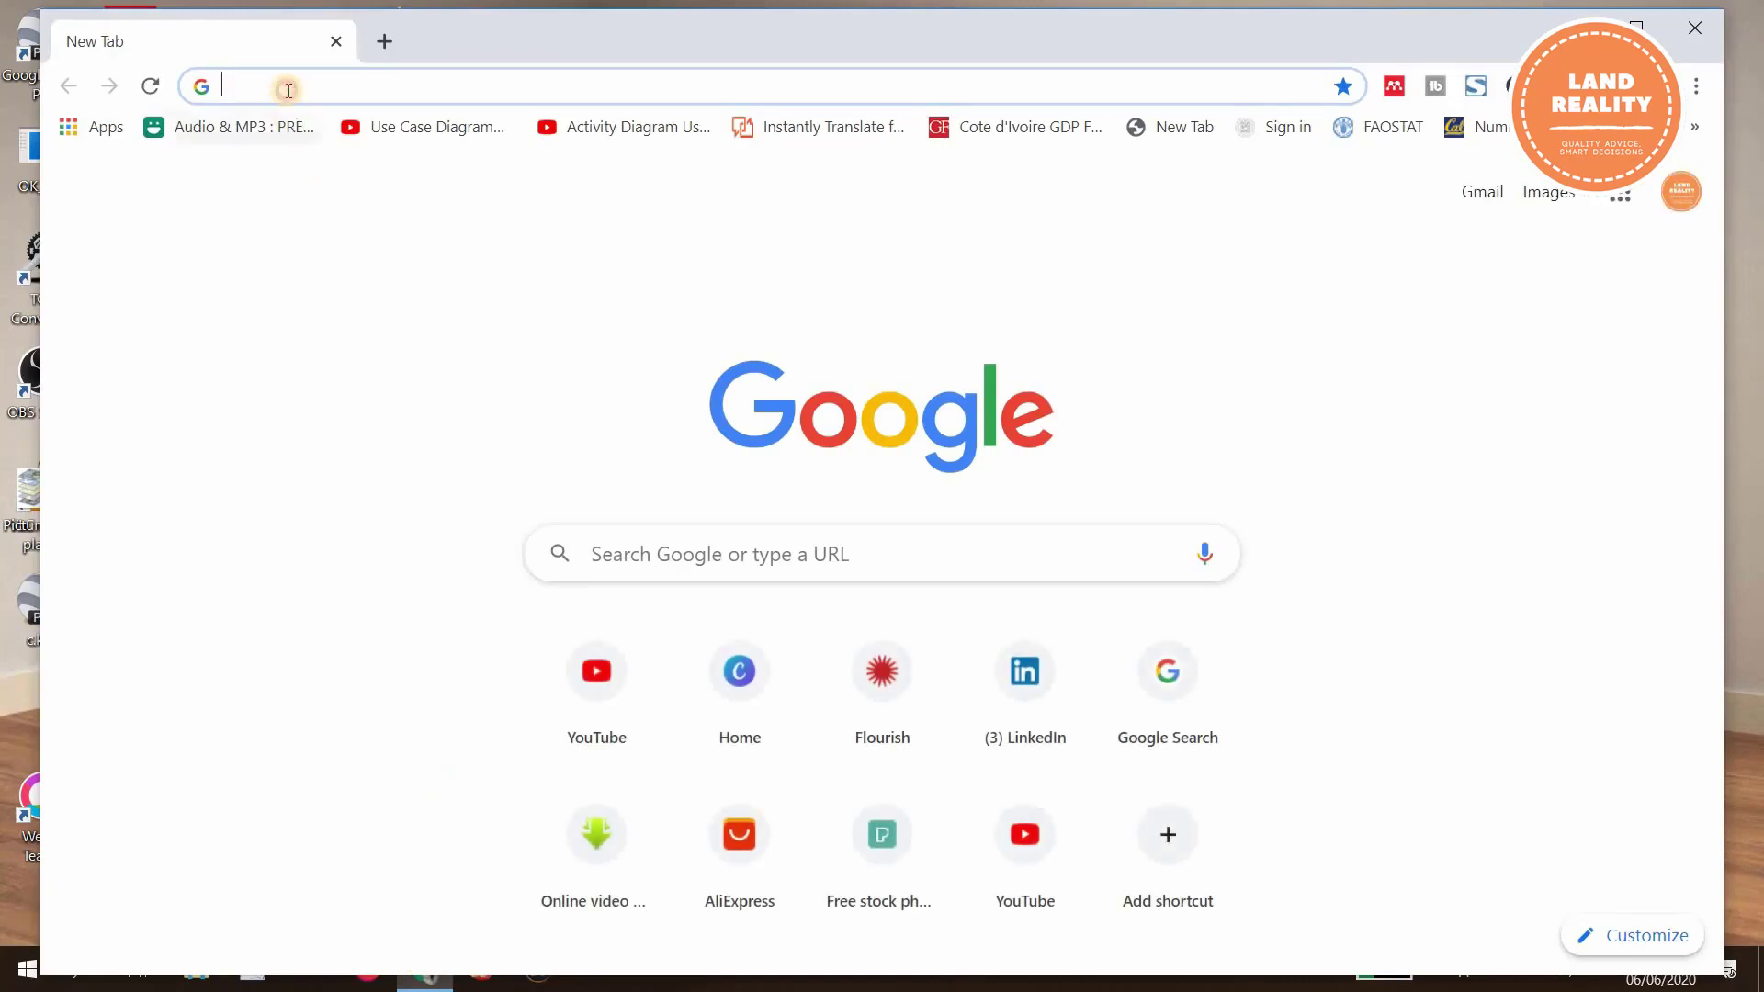
left_click(287, 89)
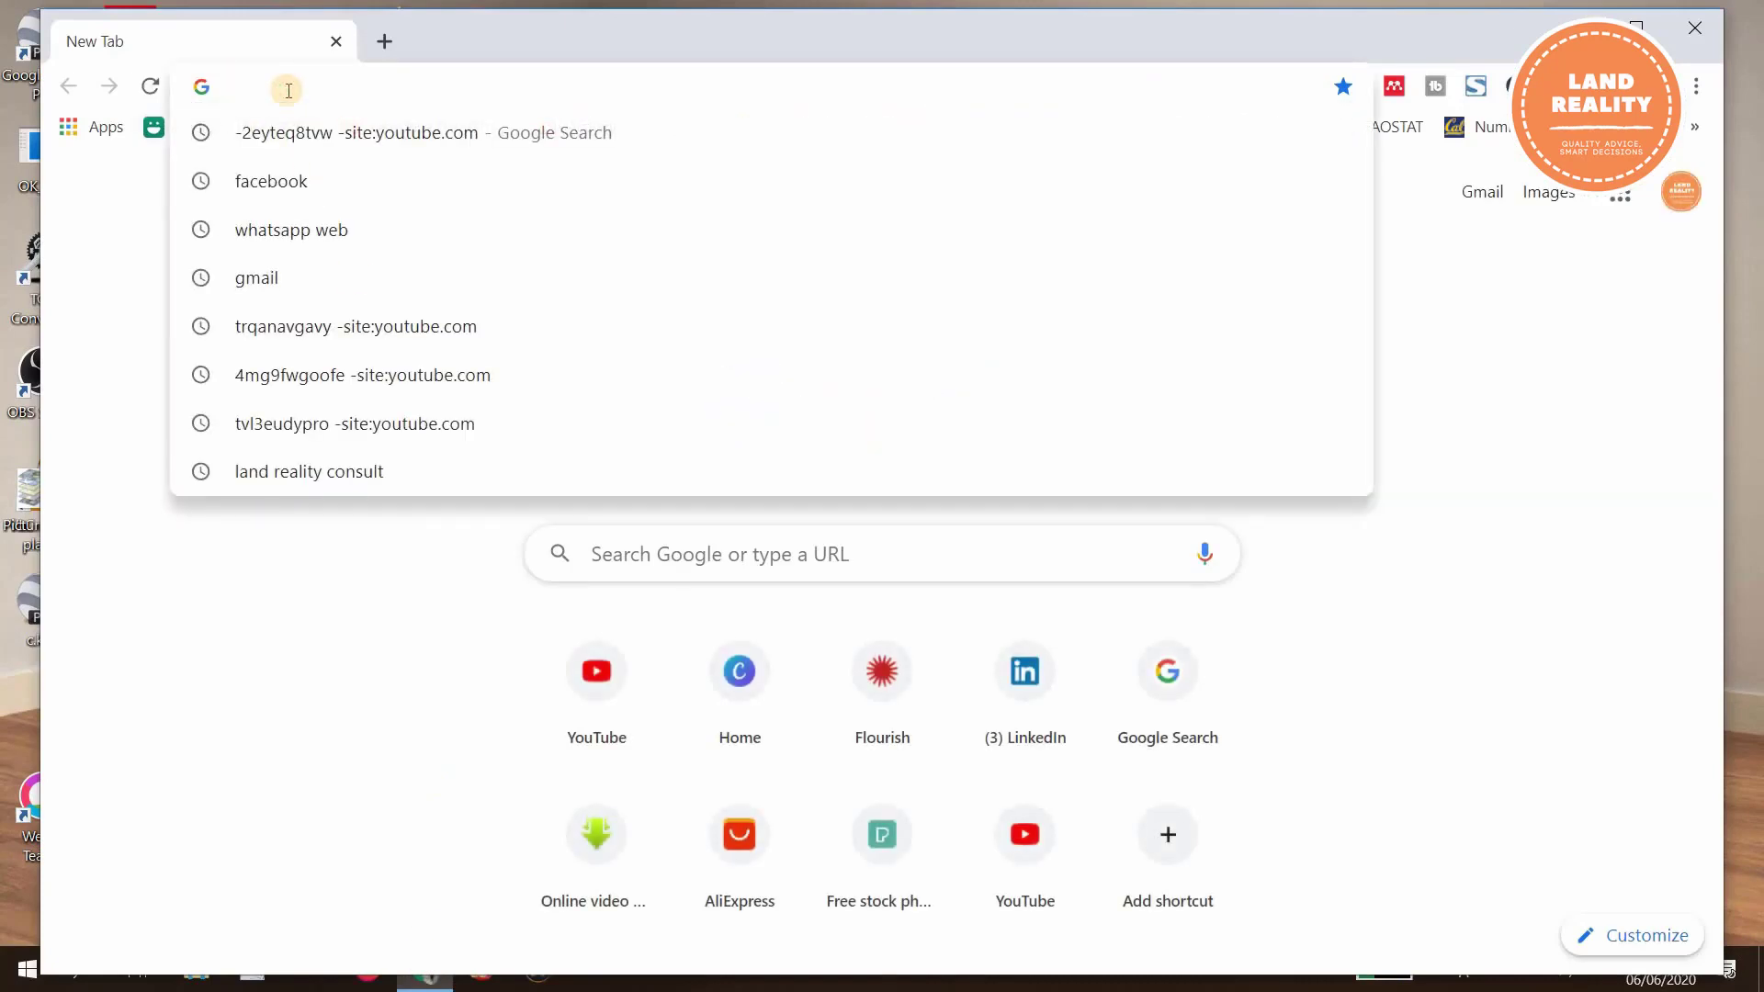
type("gPS ")
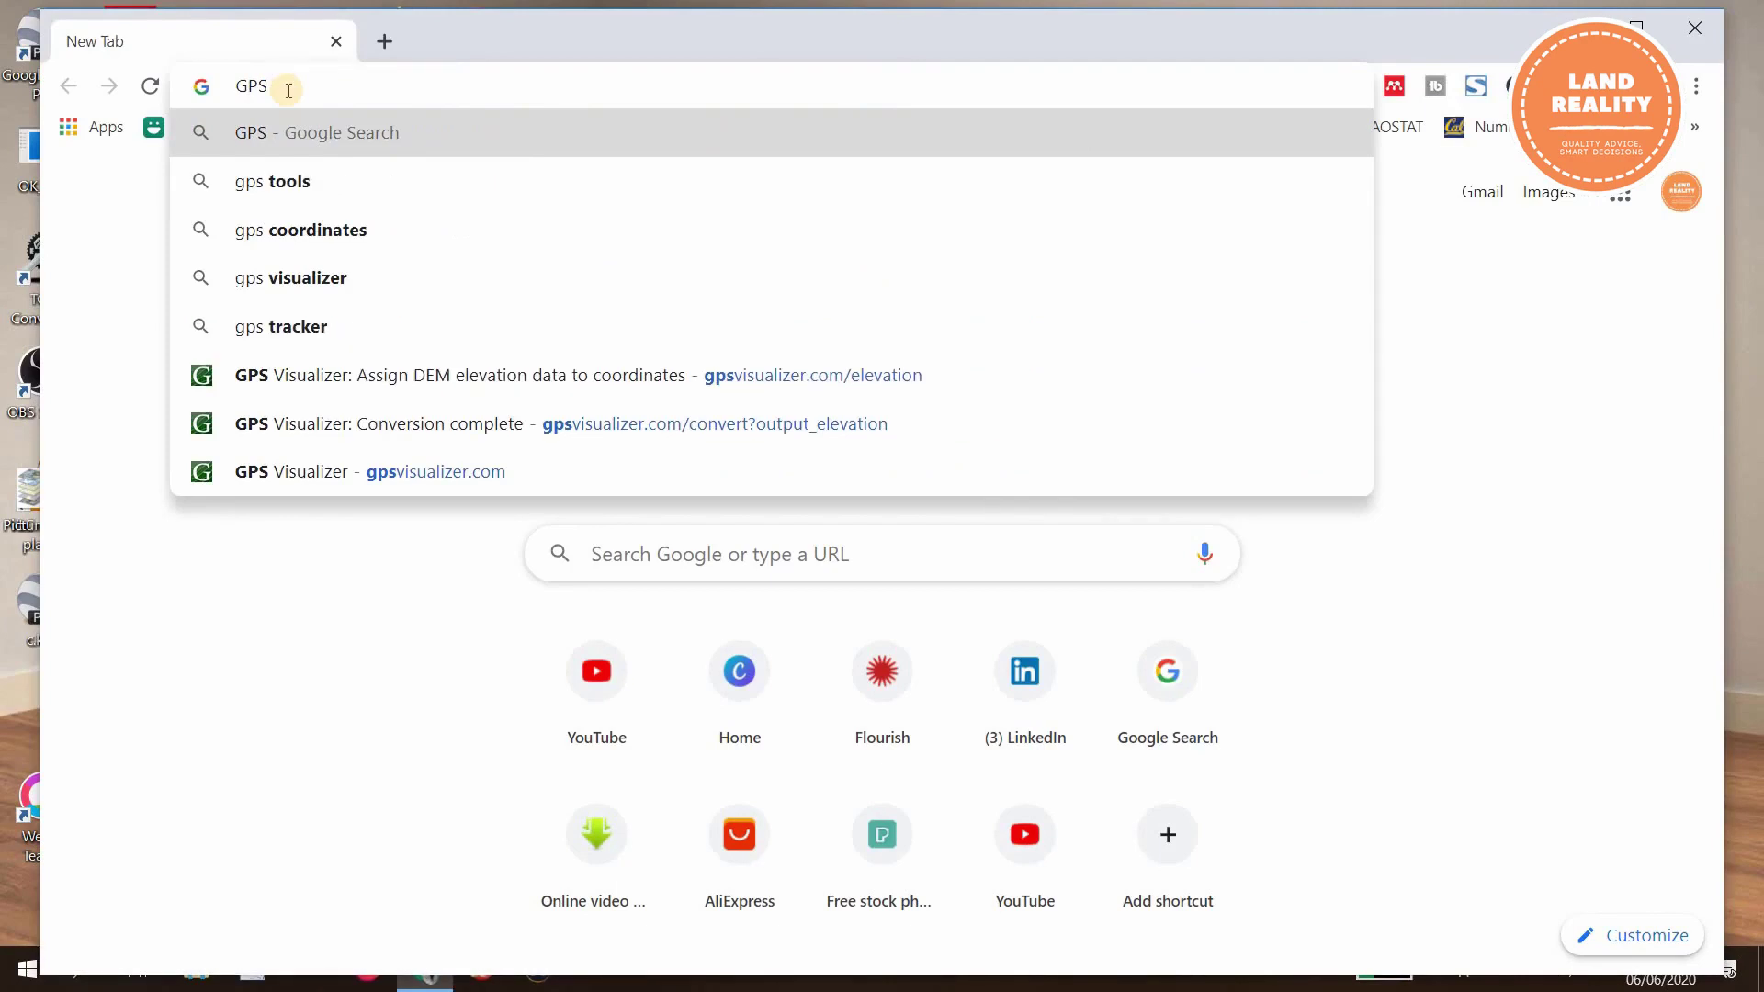
type("vid")
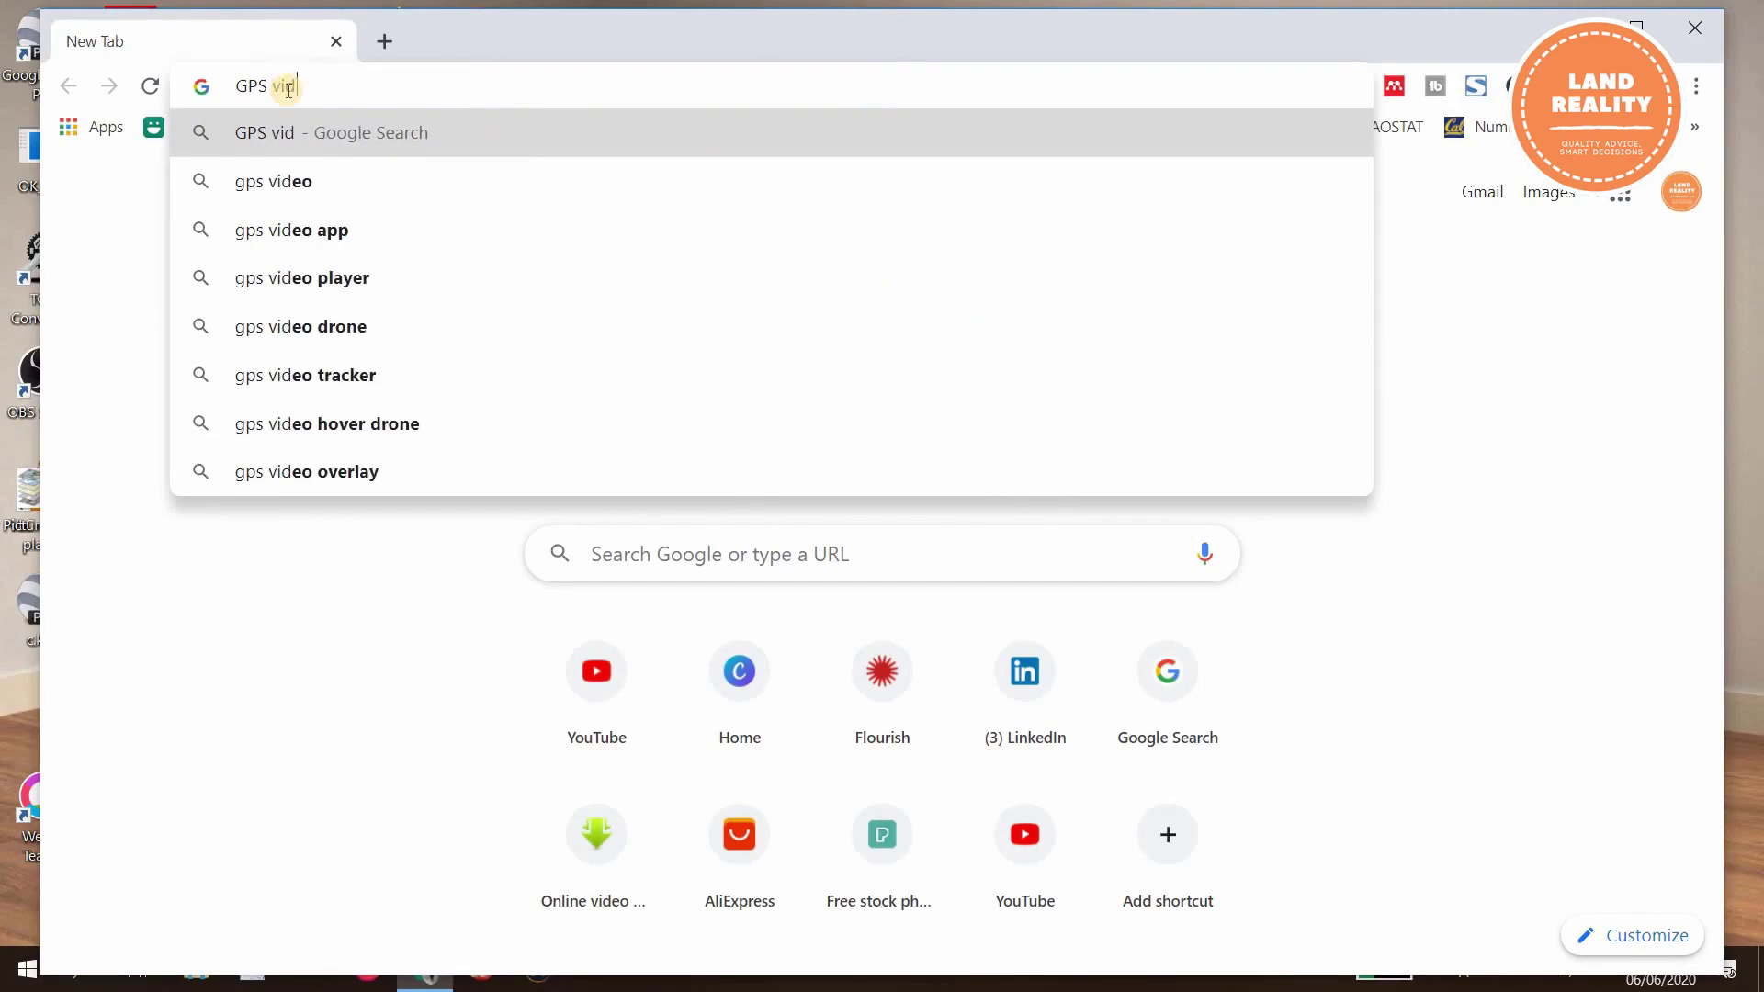
key("BackSpace")
type("s")
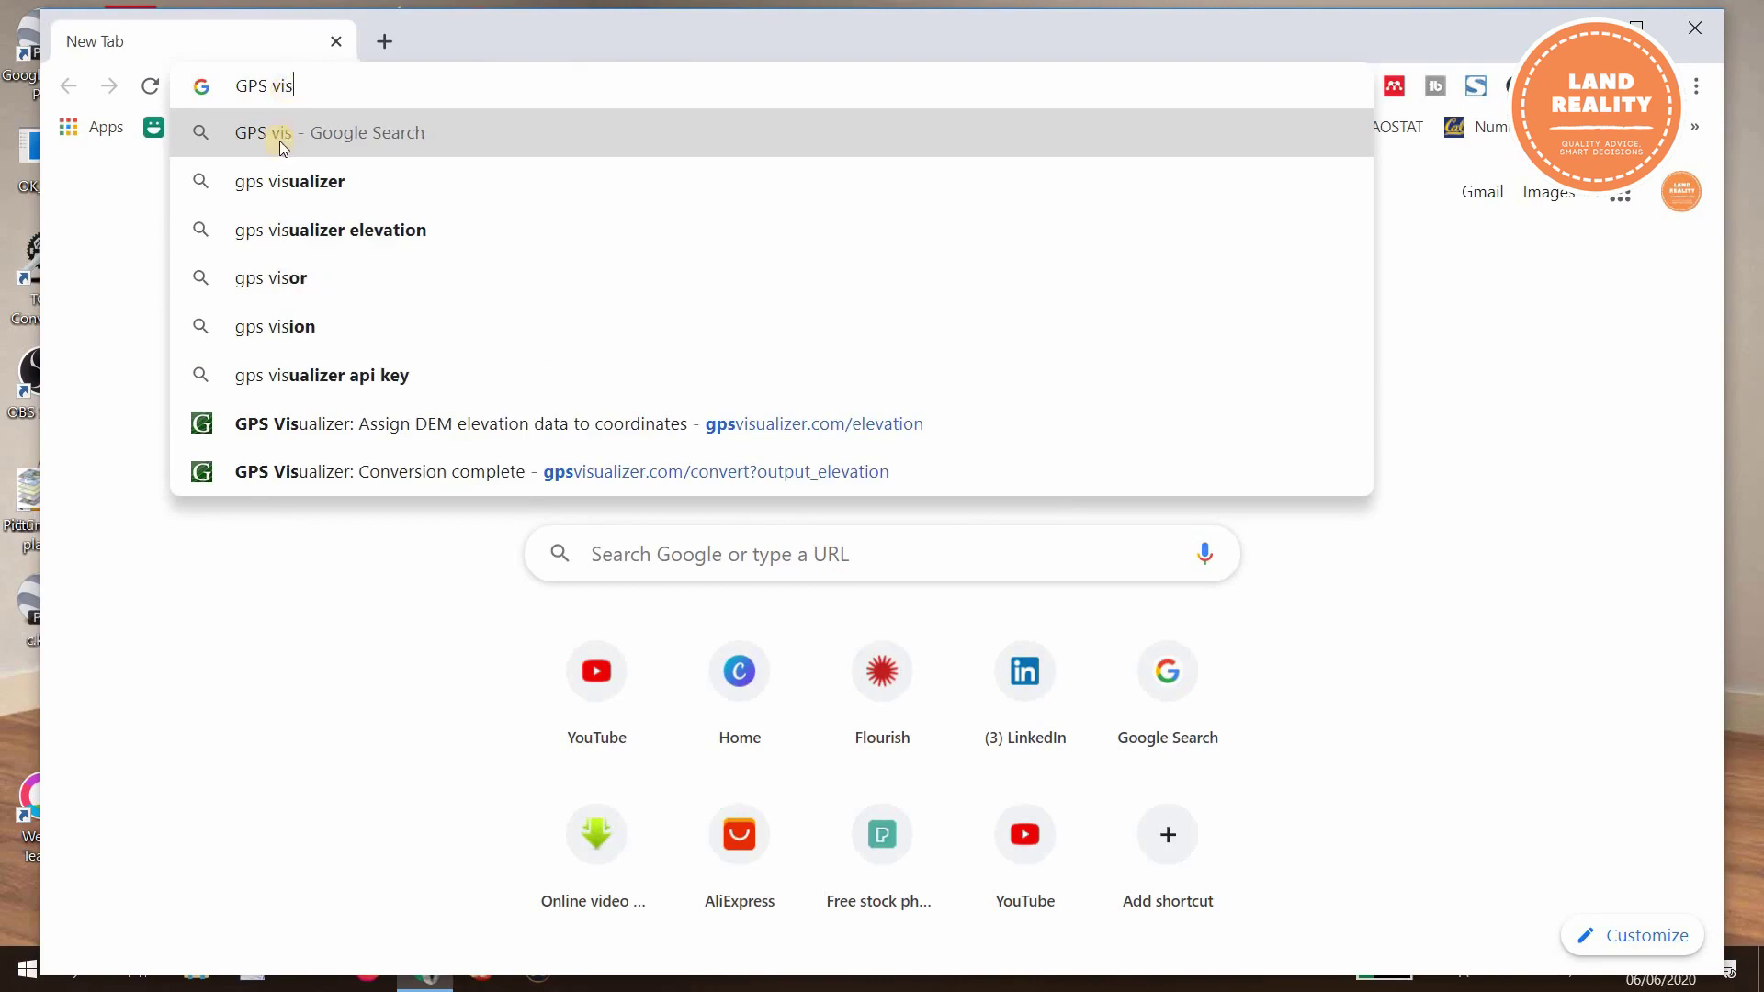
left_click(271, 183)
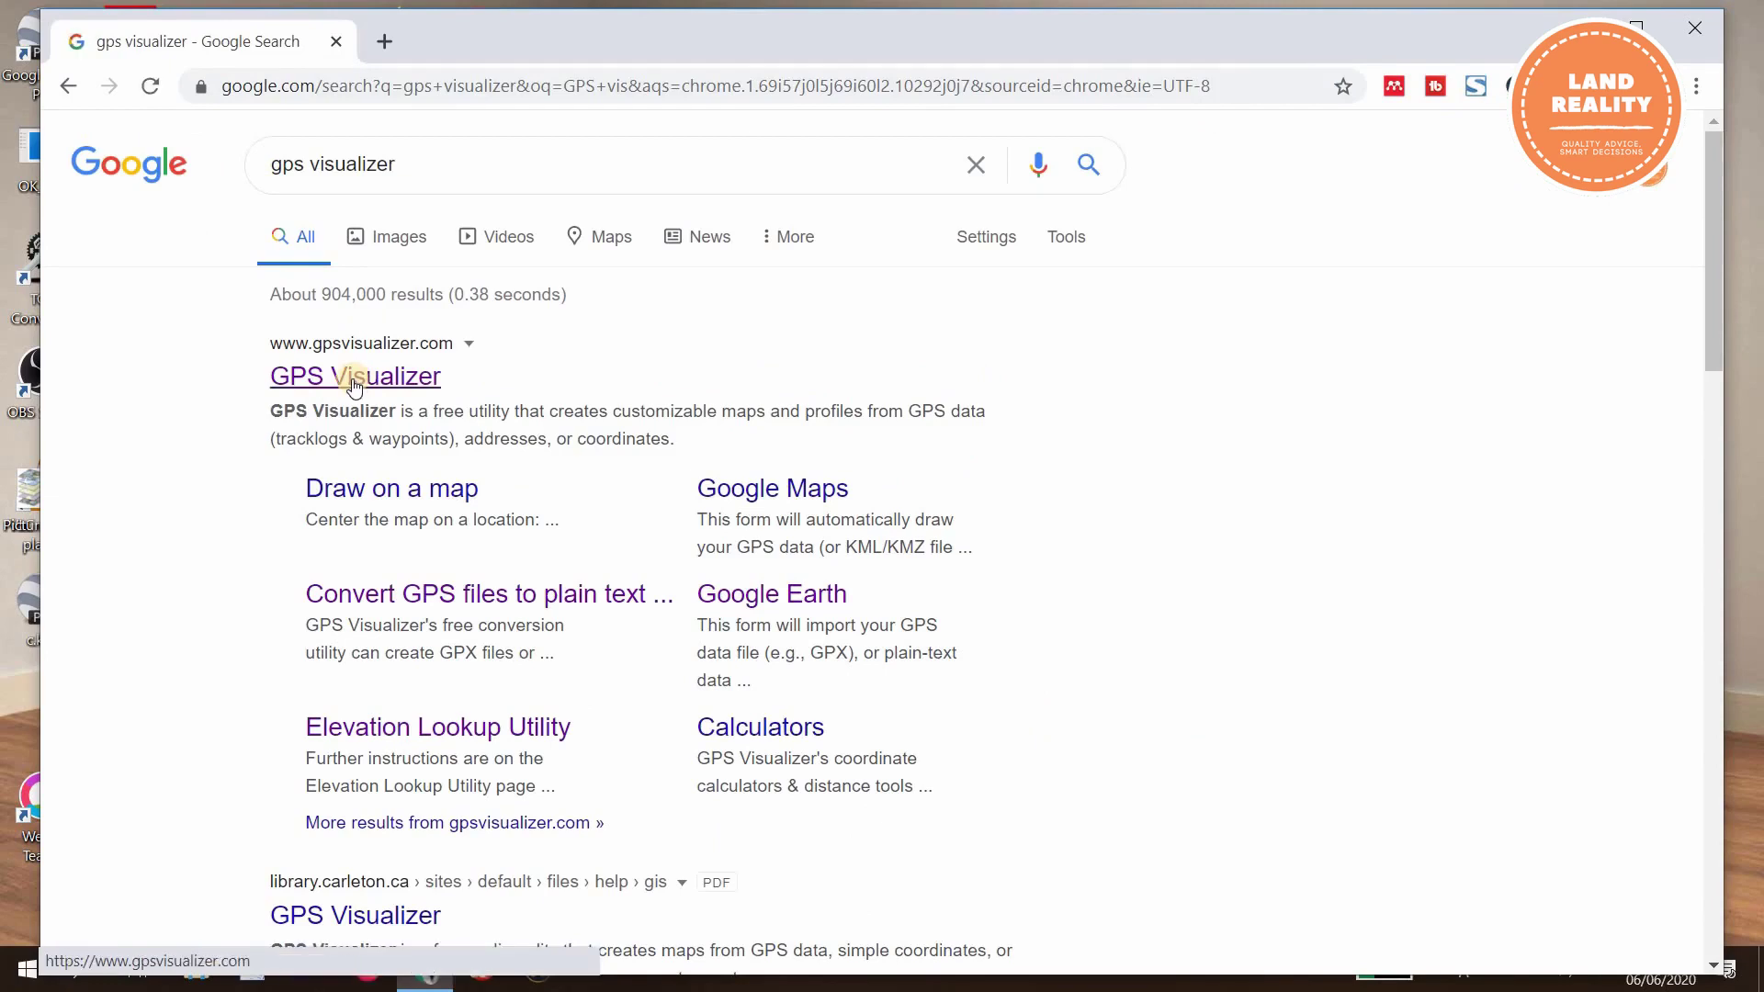
left_click(354, 379)
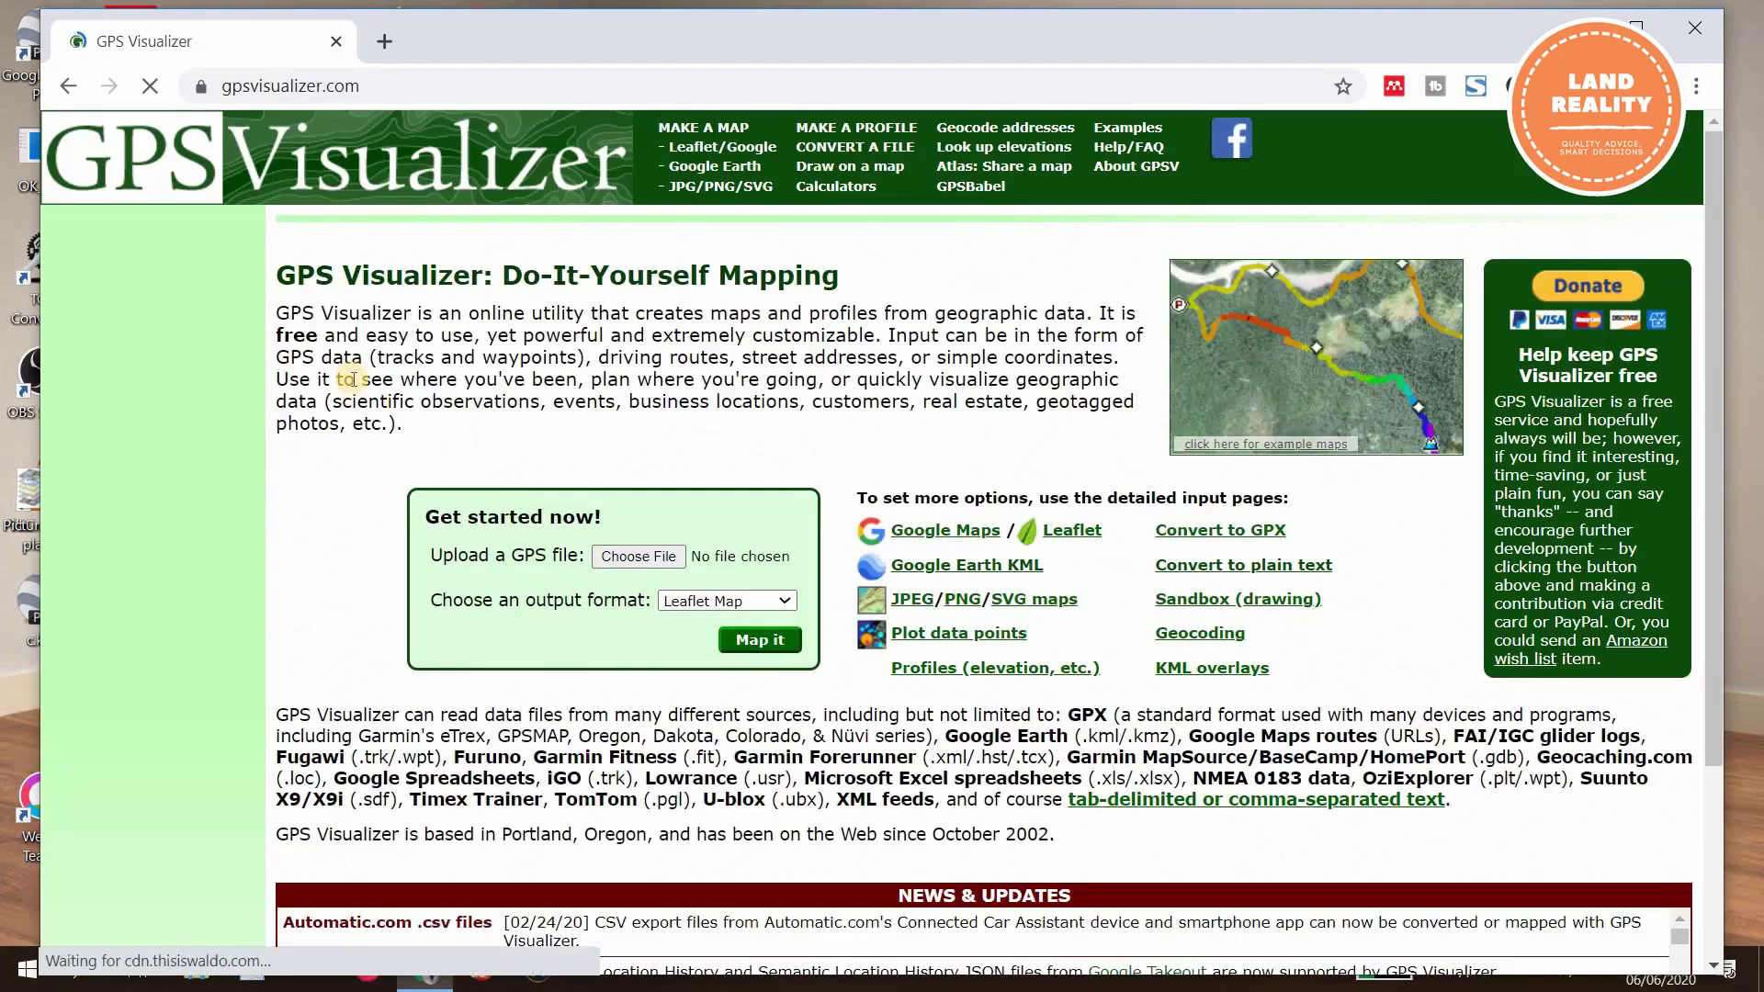
Step: Look over the GPS Visualizer home page and open its elevation lookup page
scroll(1020, 726, "down", 3)
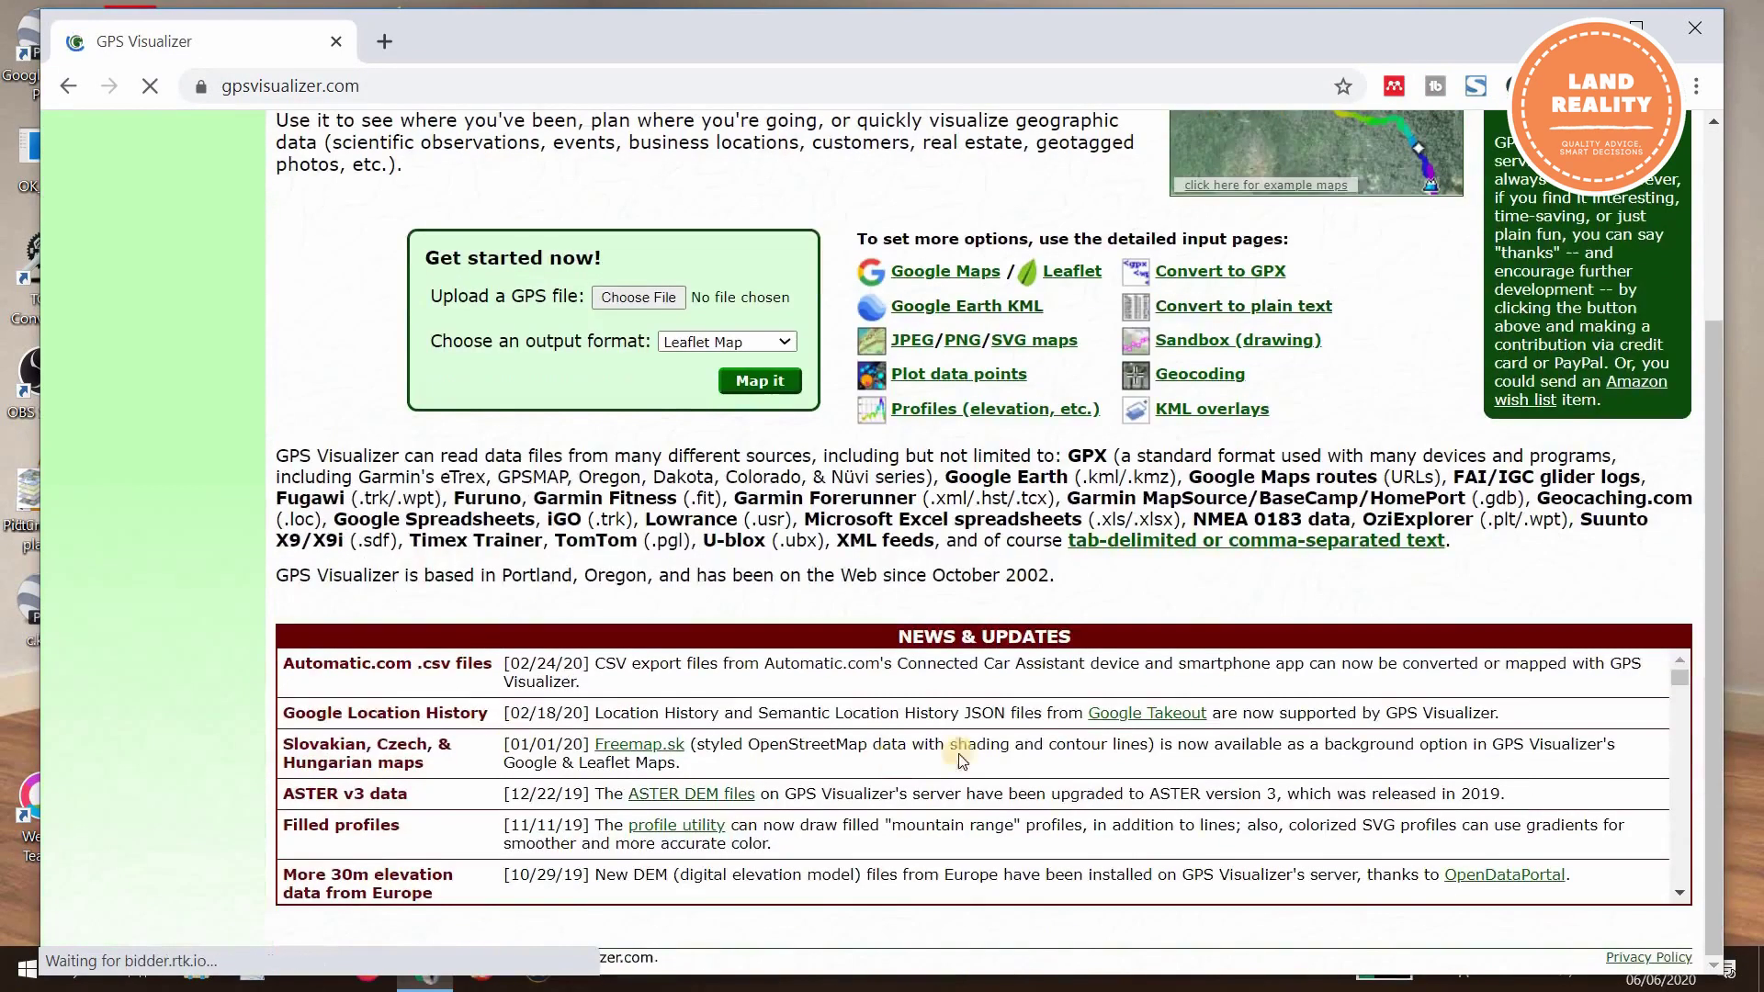
scroll(1011, 680, "up", 3)
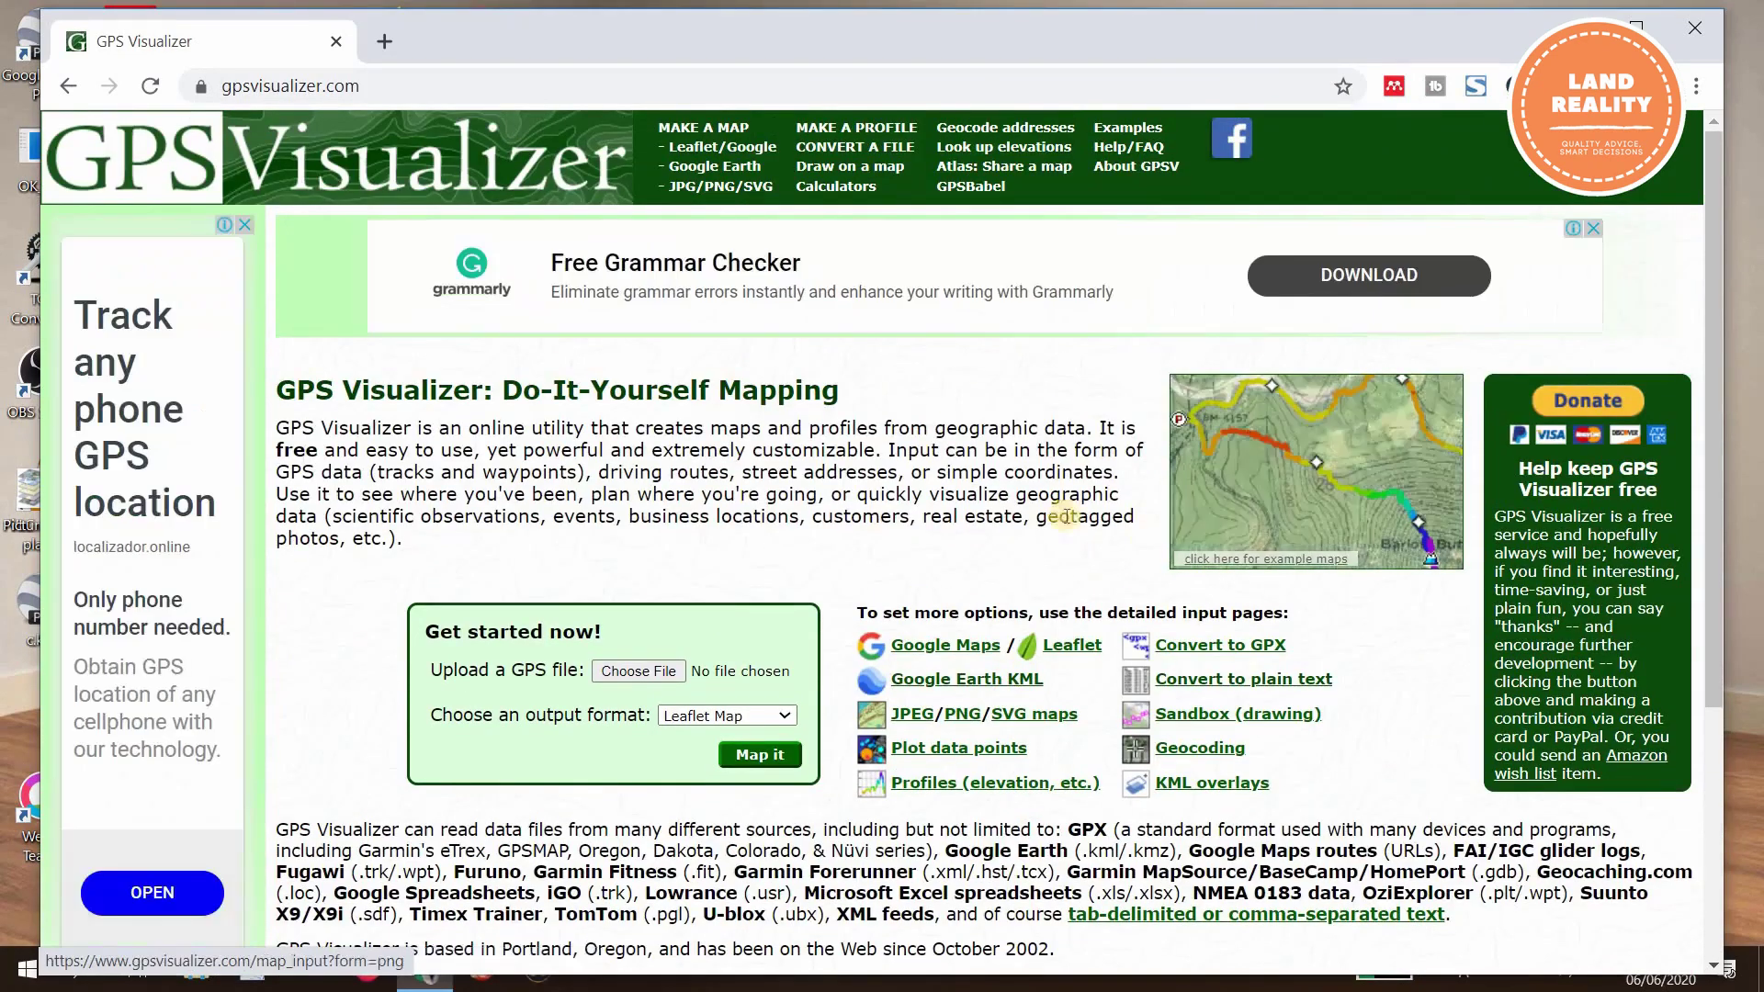
left_click(980, 152)
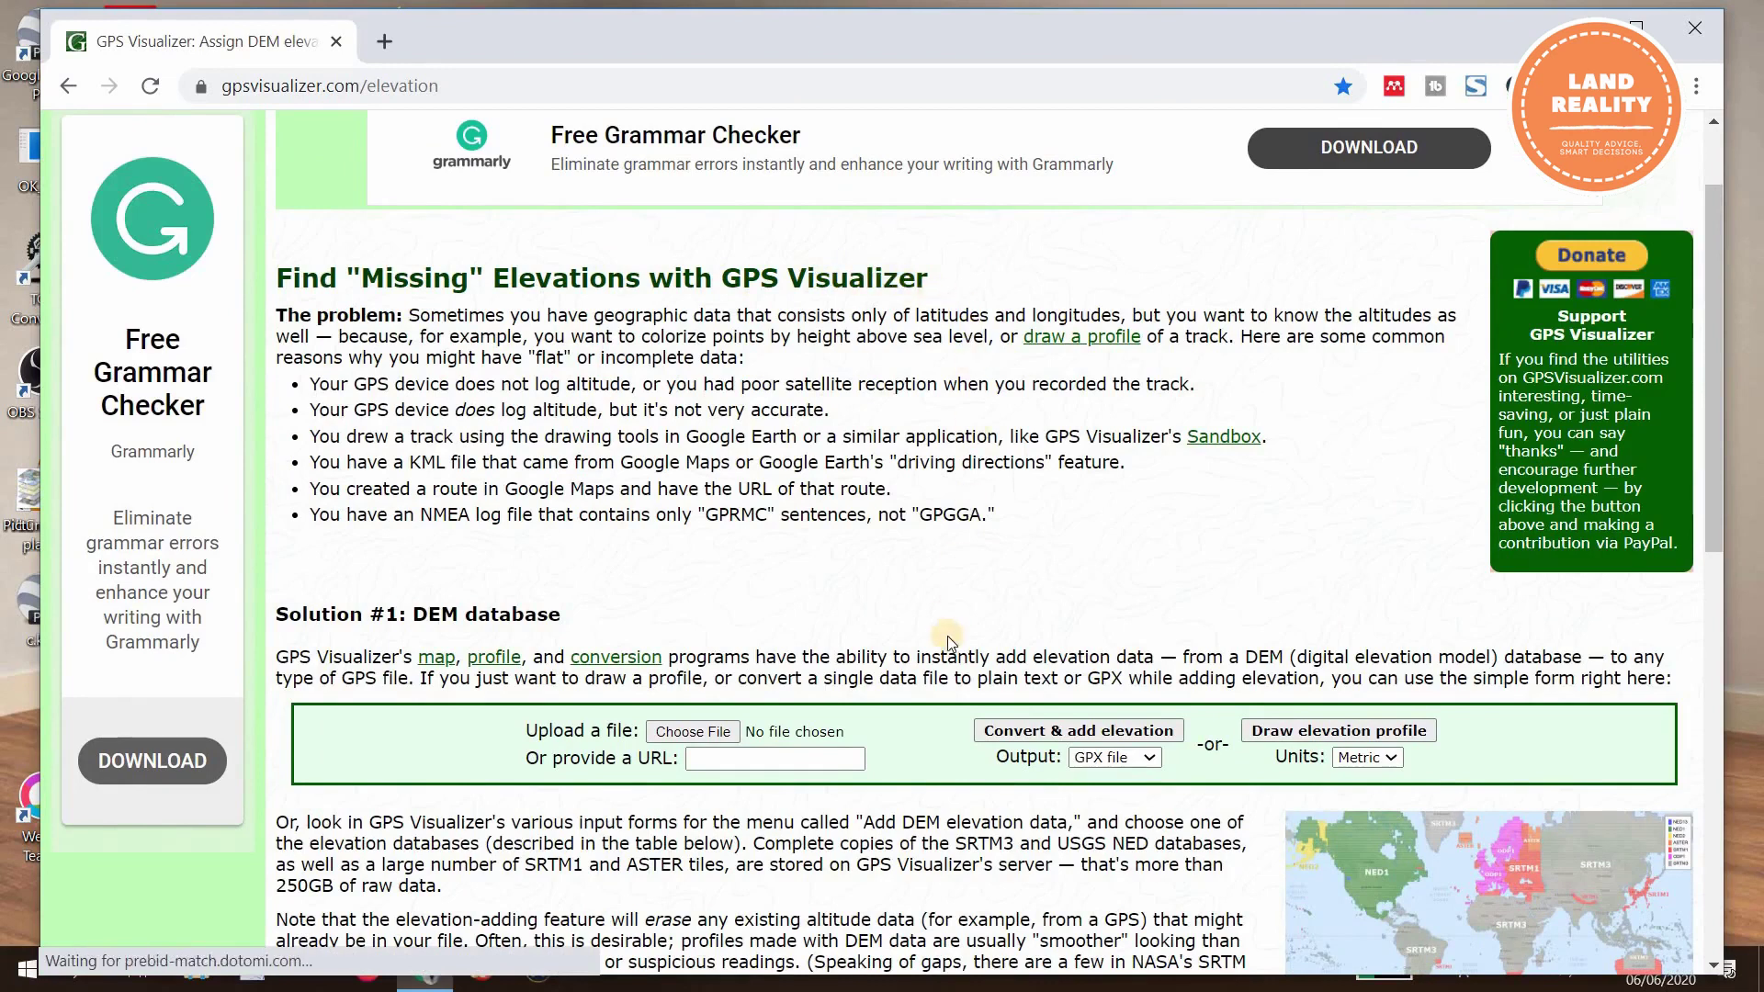
Step: Choose waah.kml from the Desktop as the upload file in the DEM database form
scroll(929, 669, "down", 3)
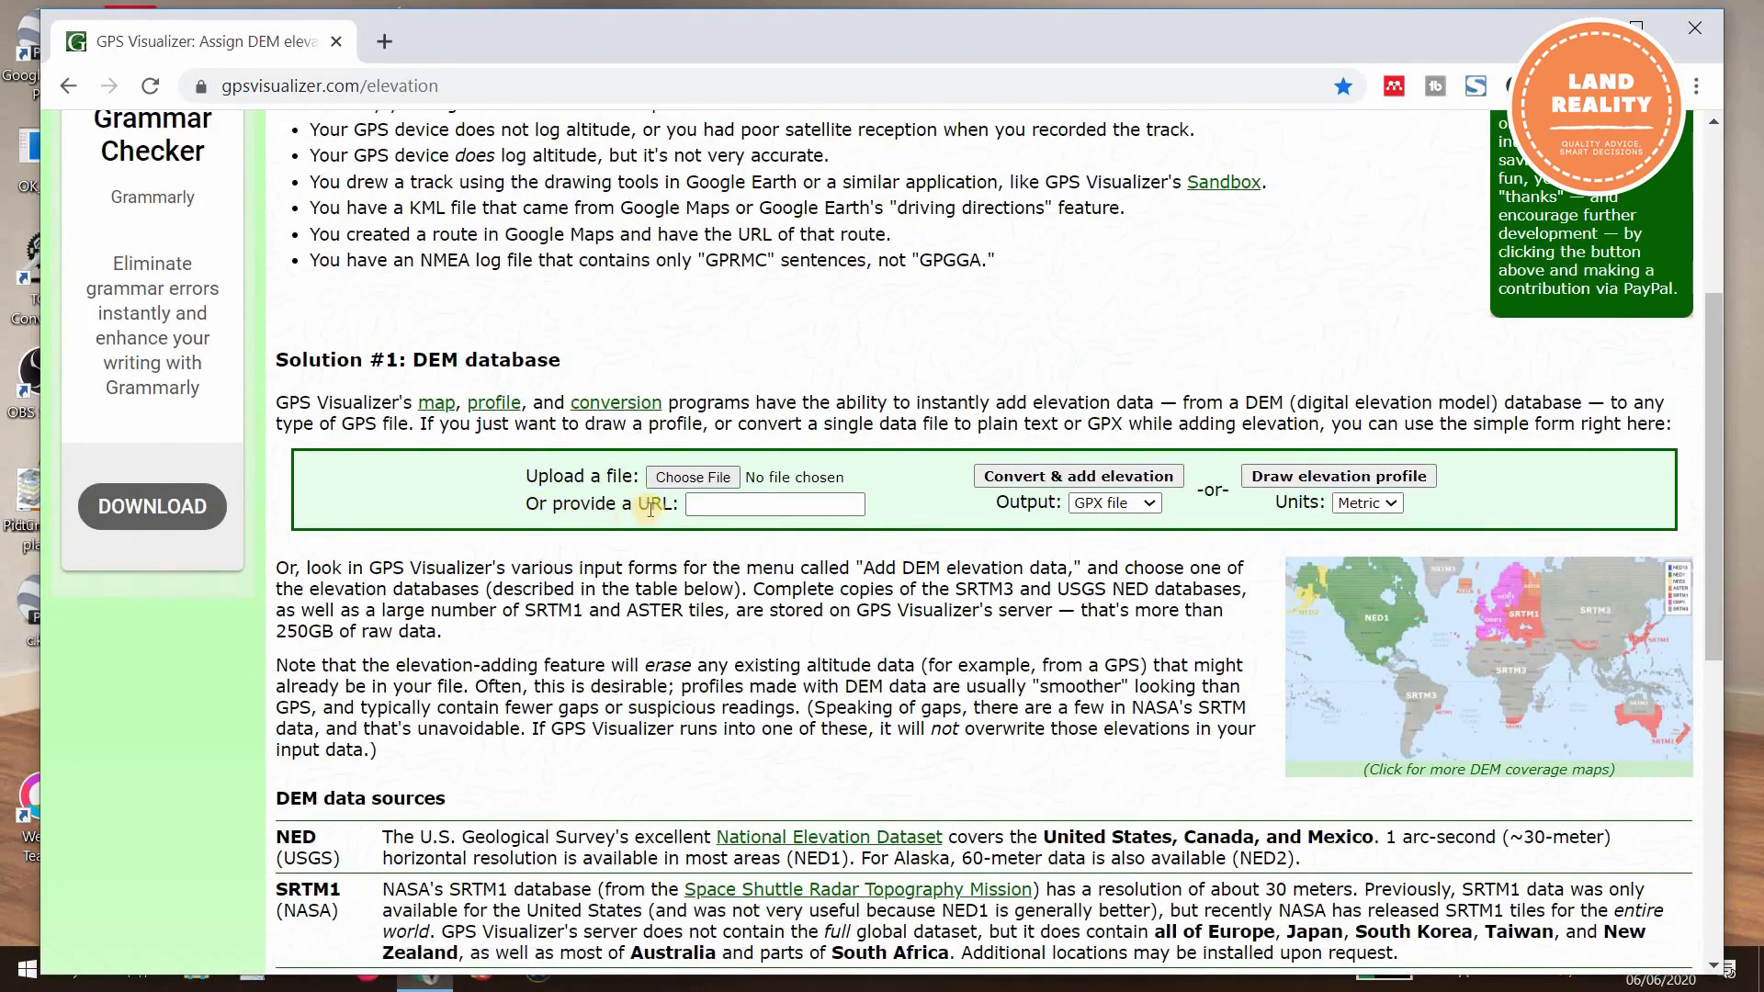
left_click(694, 477)
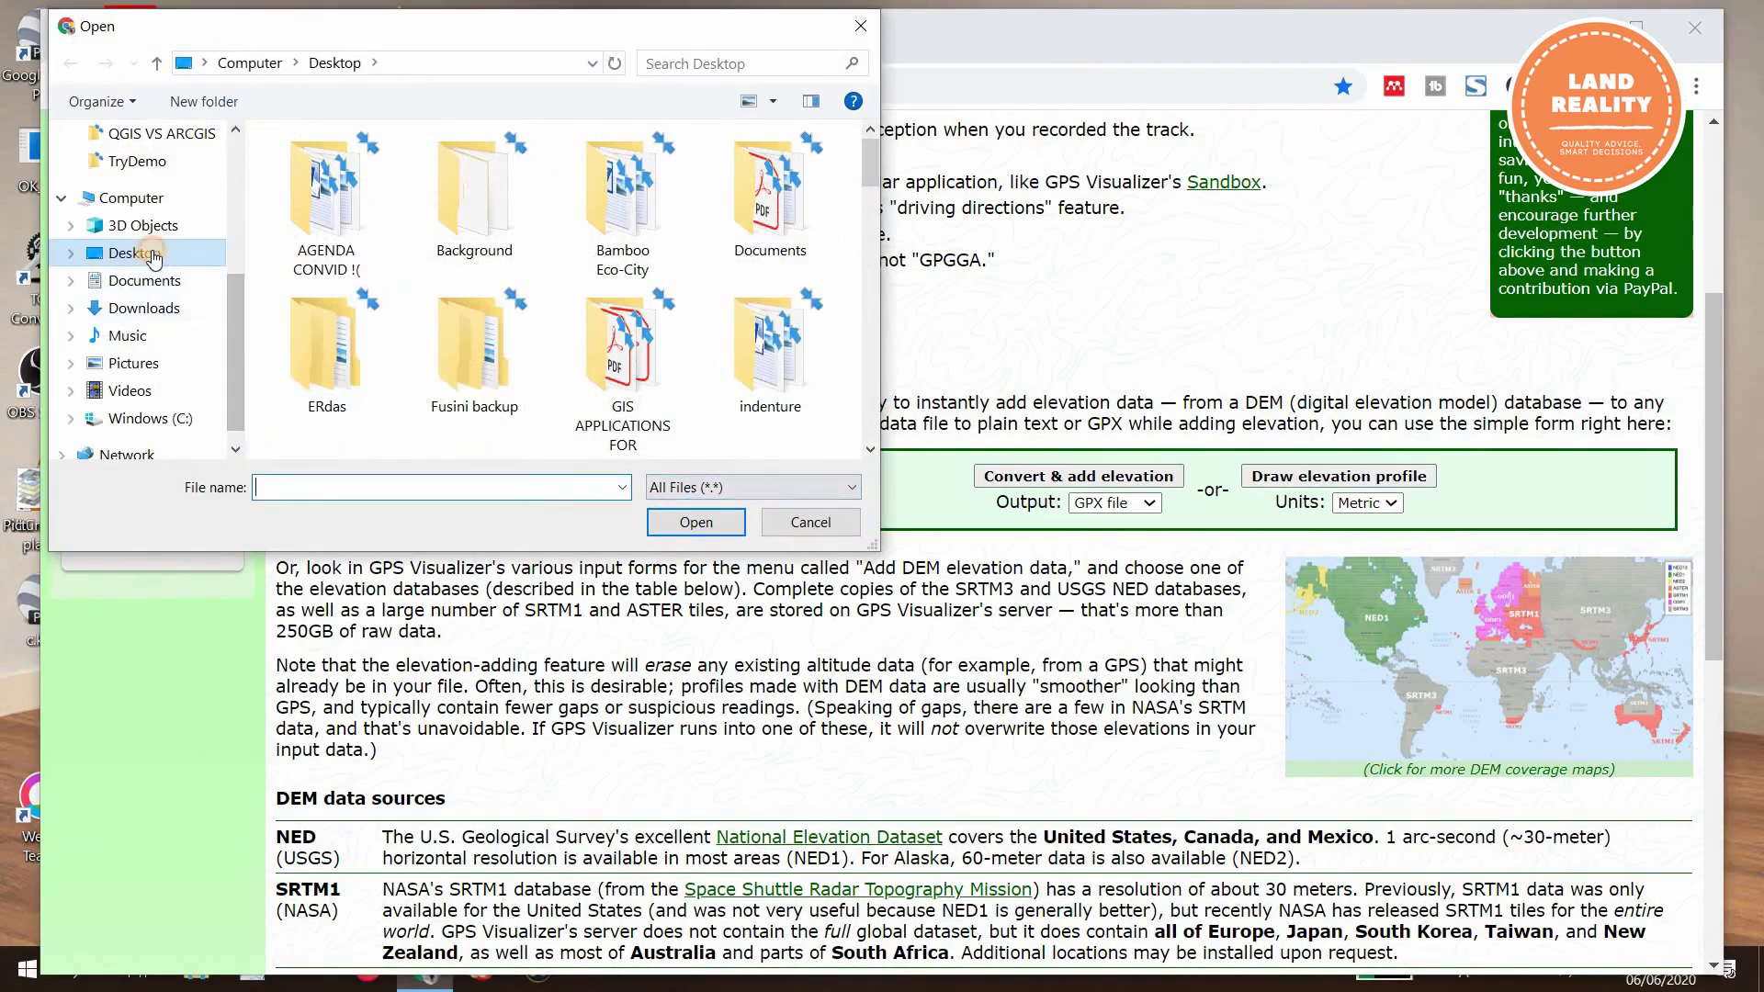
left_click(154, 256)
left_click(493, 358)
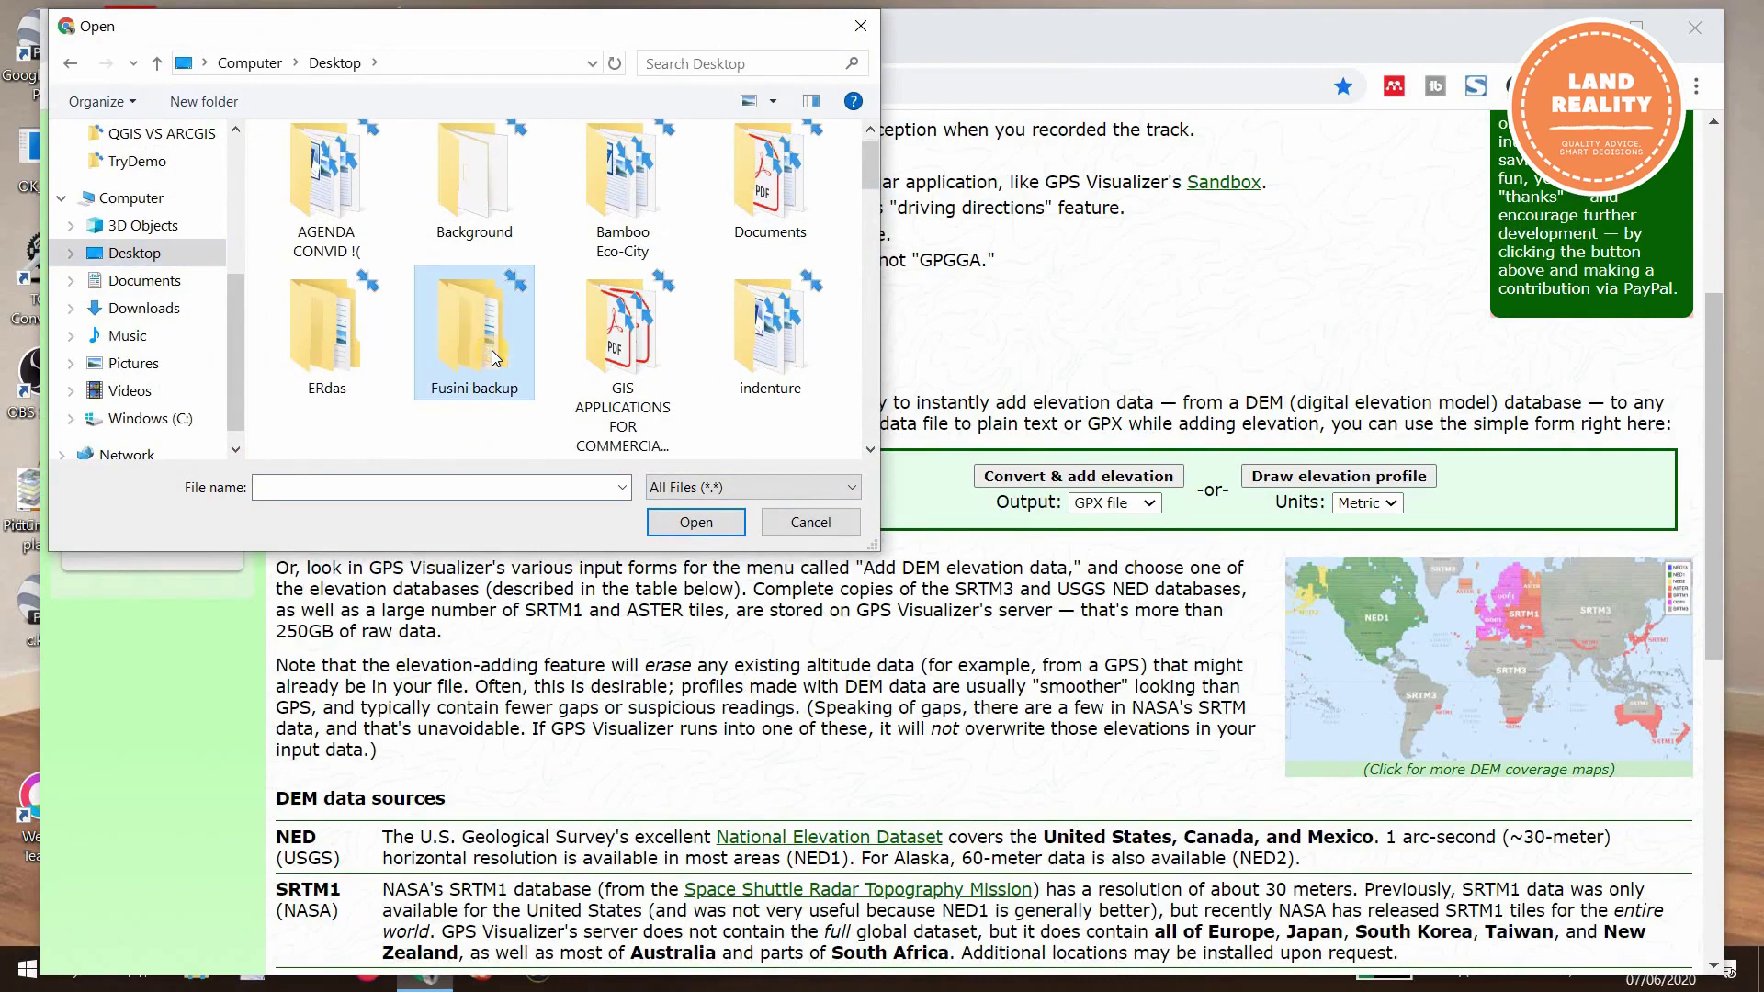
scroll(493, 358, "down", 5)
left_click(500, 308)
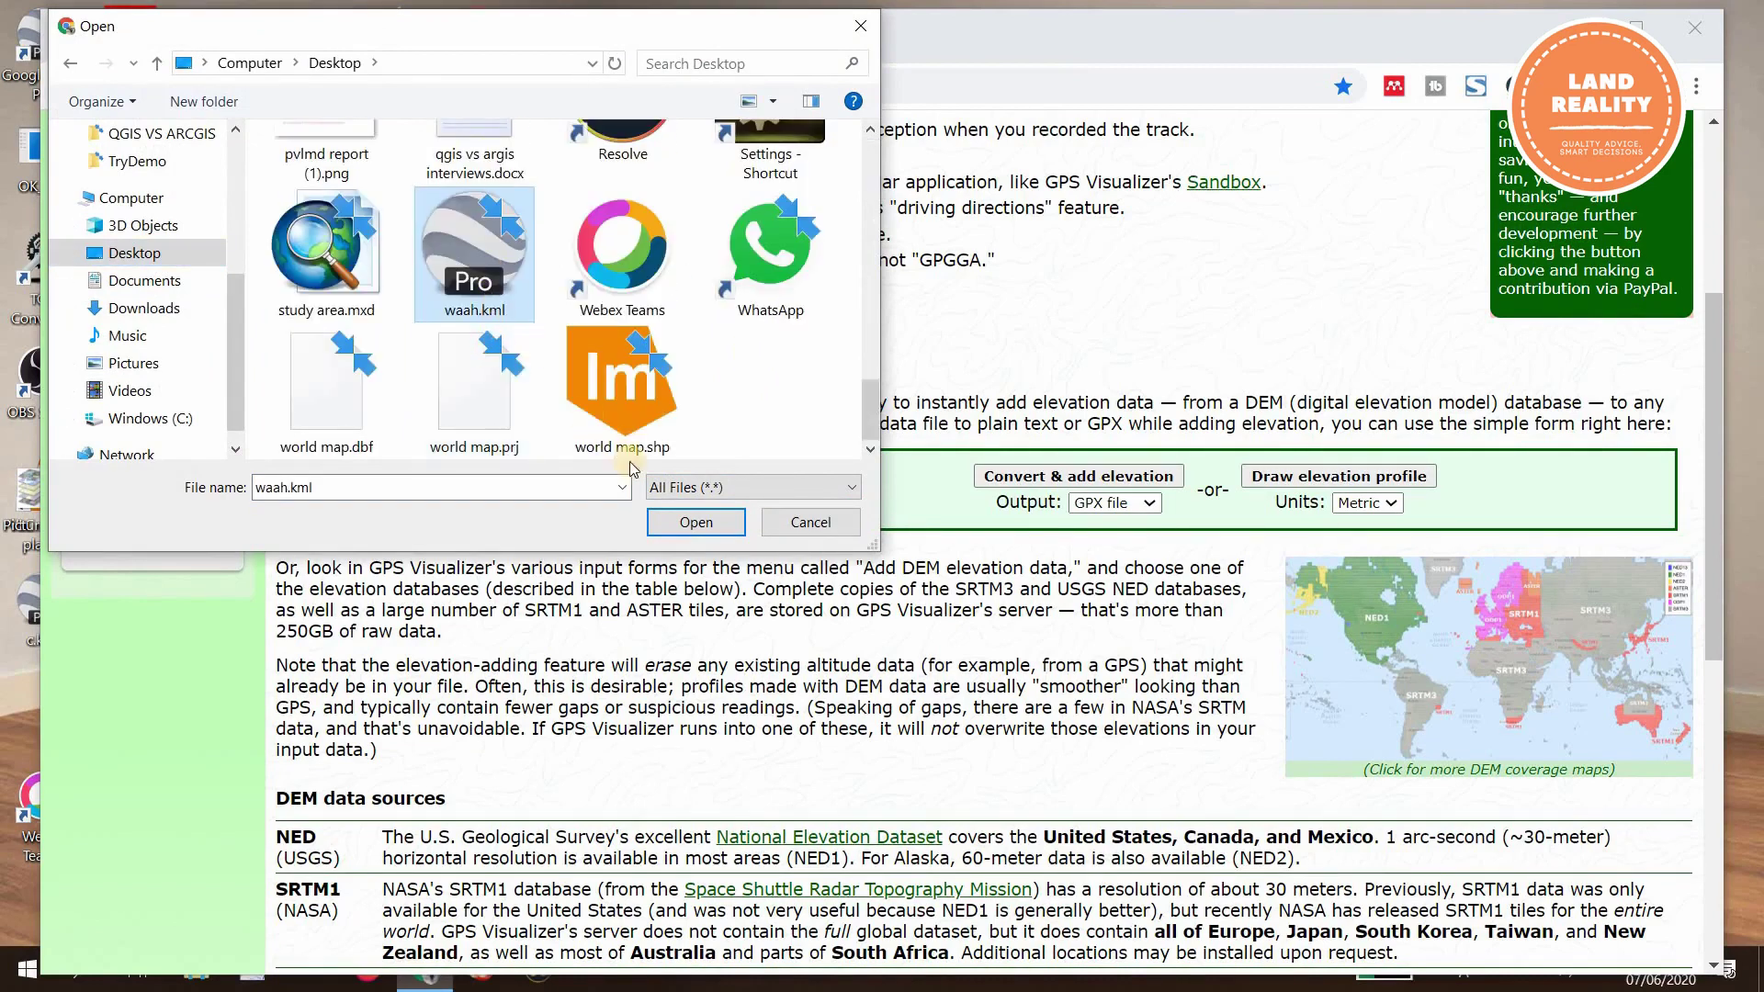
left_click(695, 522)
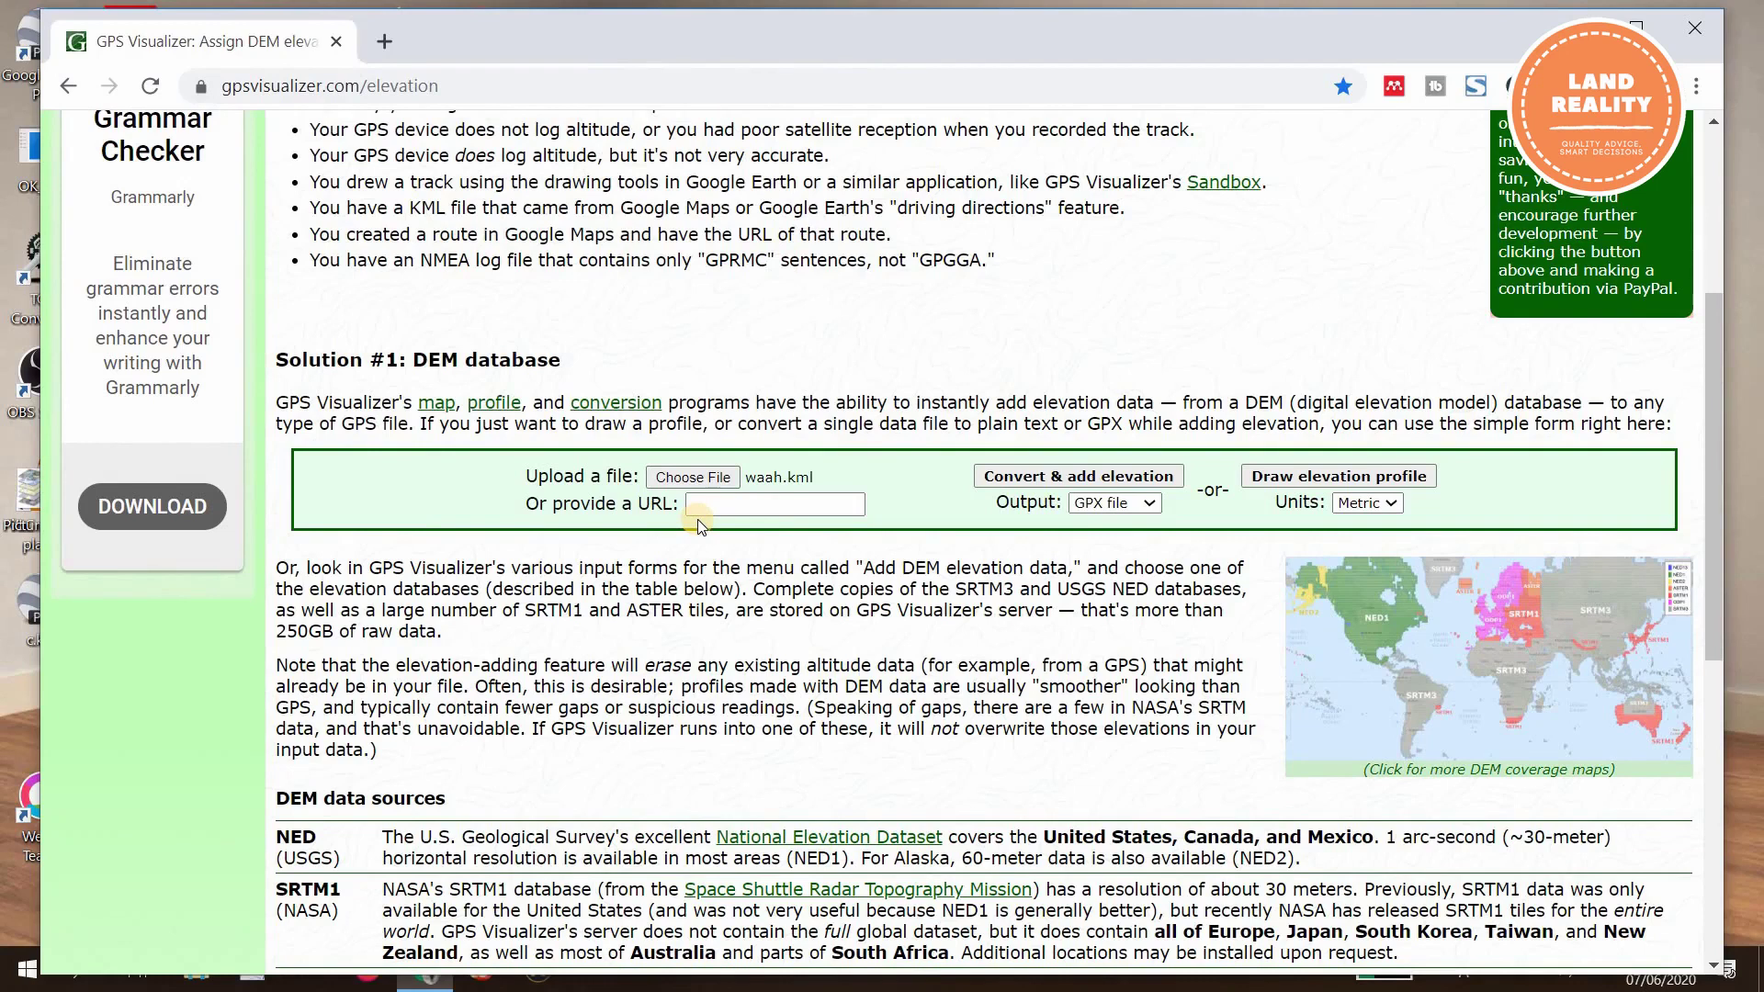
Step: Keep GPX file as the output format and convert the uploaded file with elevation data added
left_click(1140, 506)
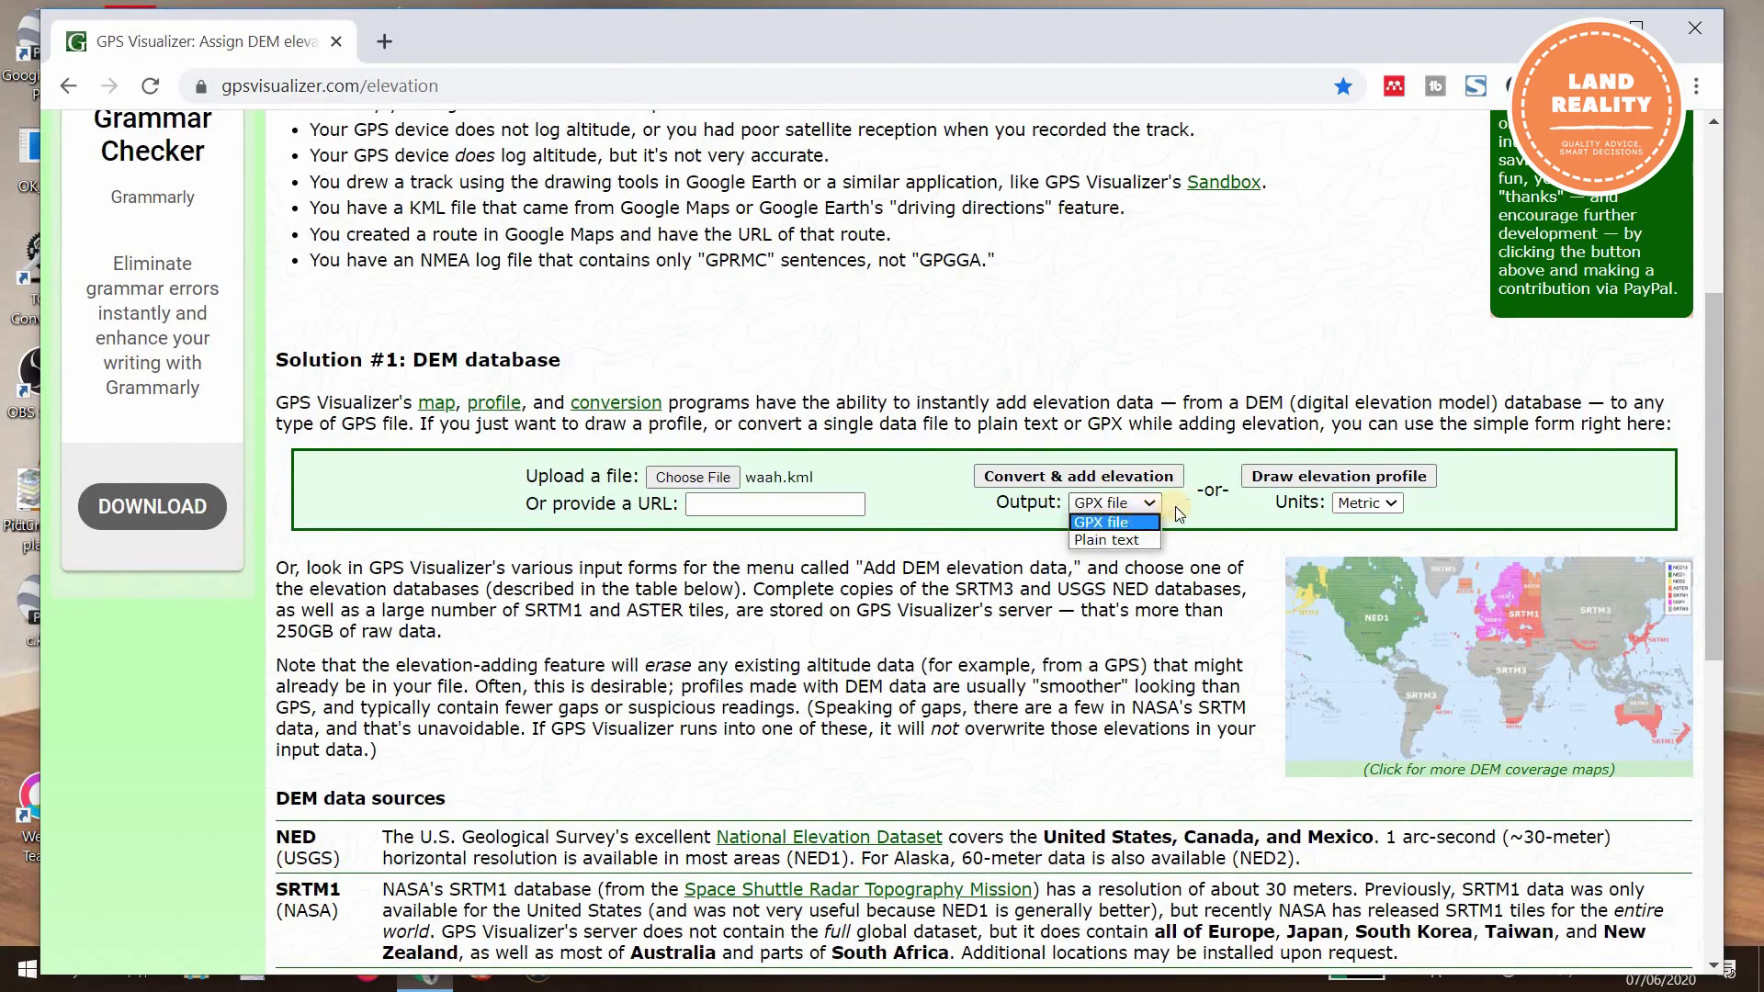
left_click(1132, 508)
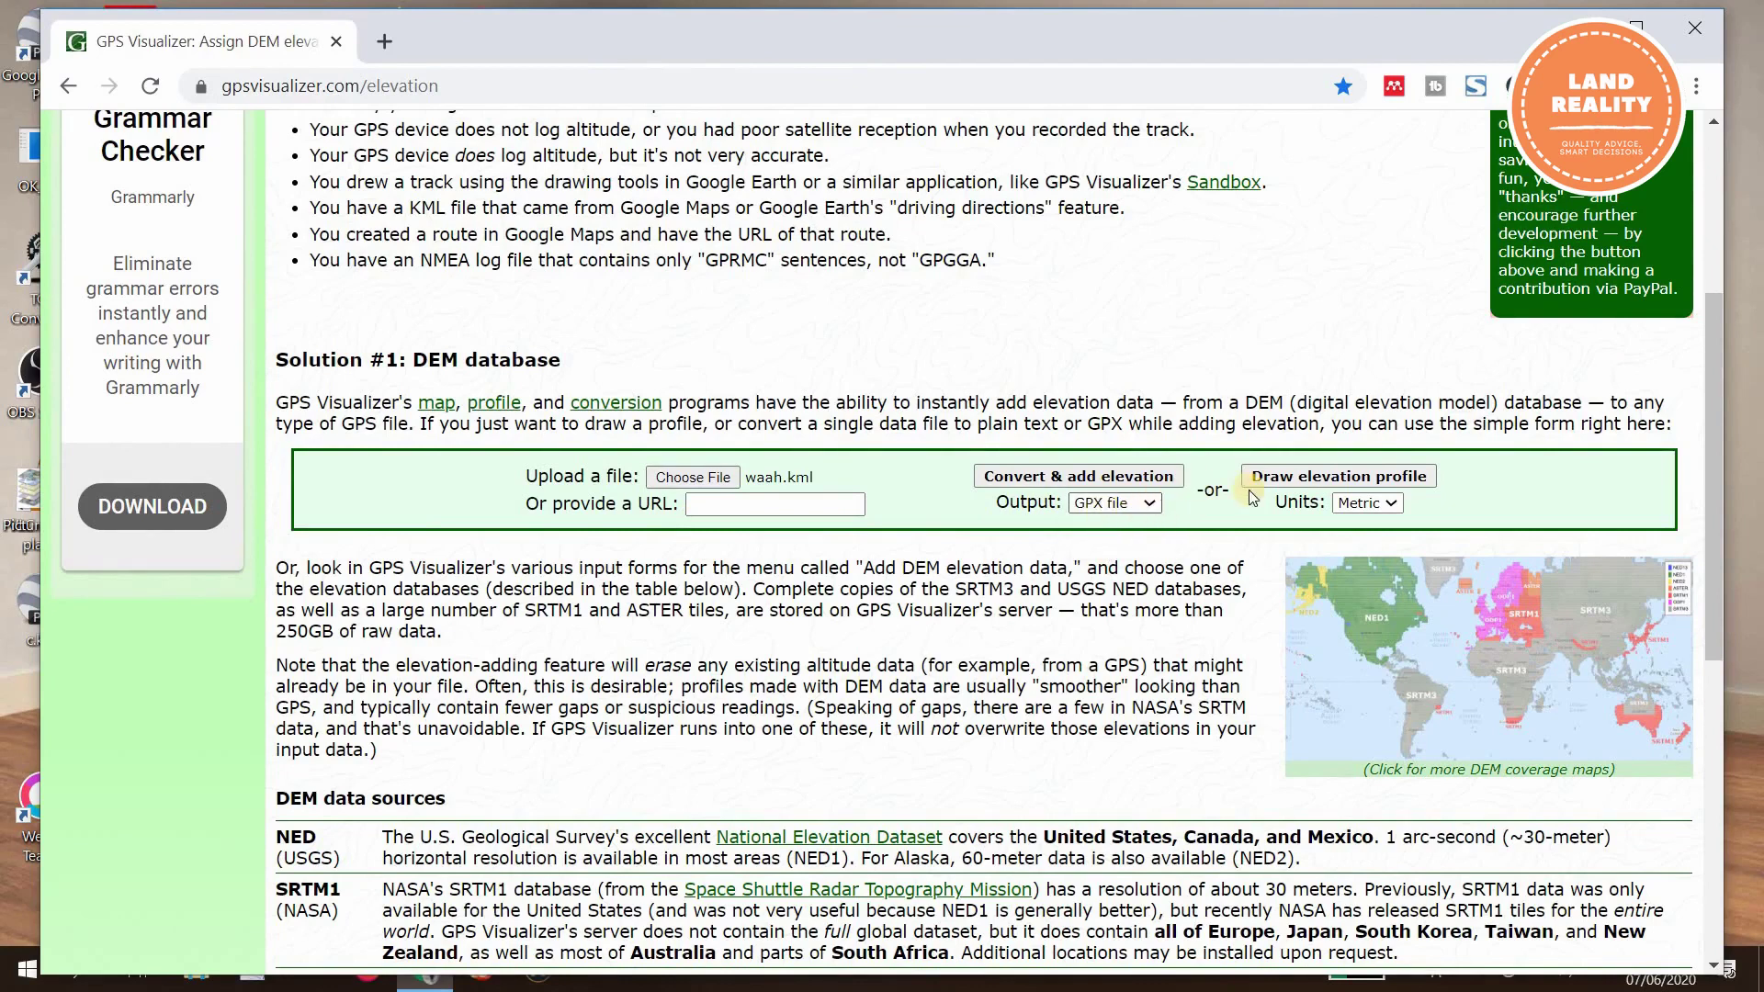
left_click(1133, 478)
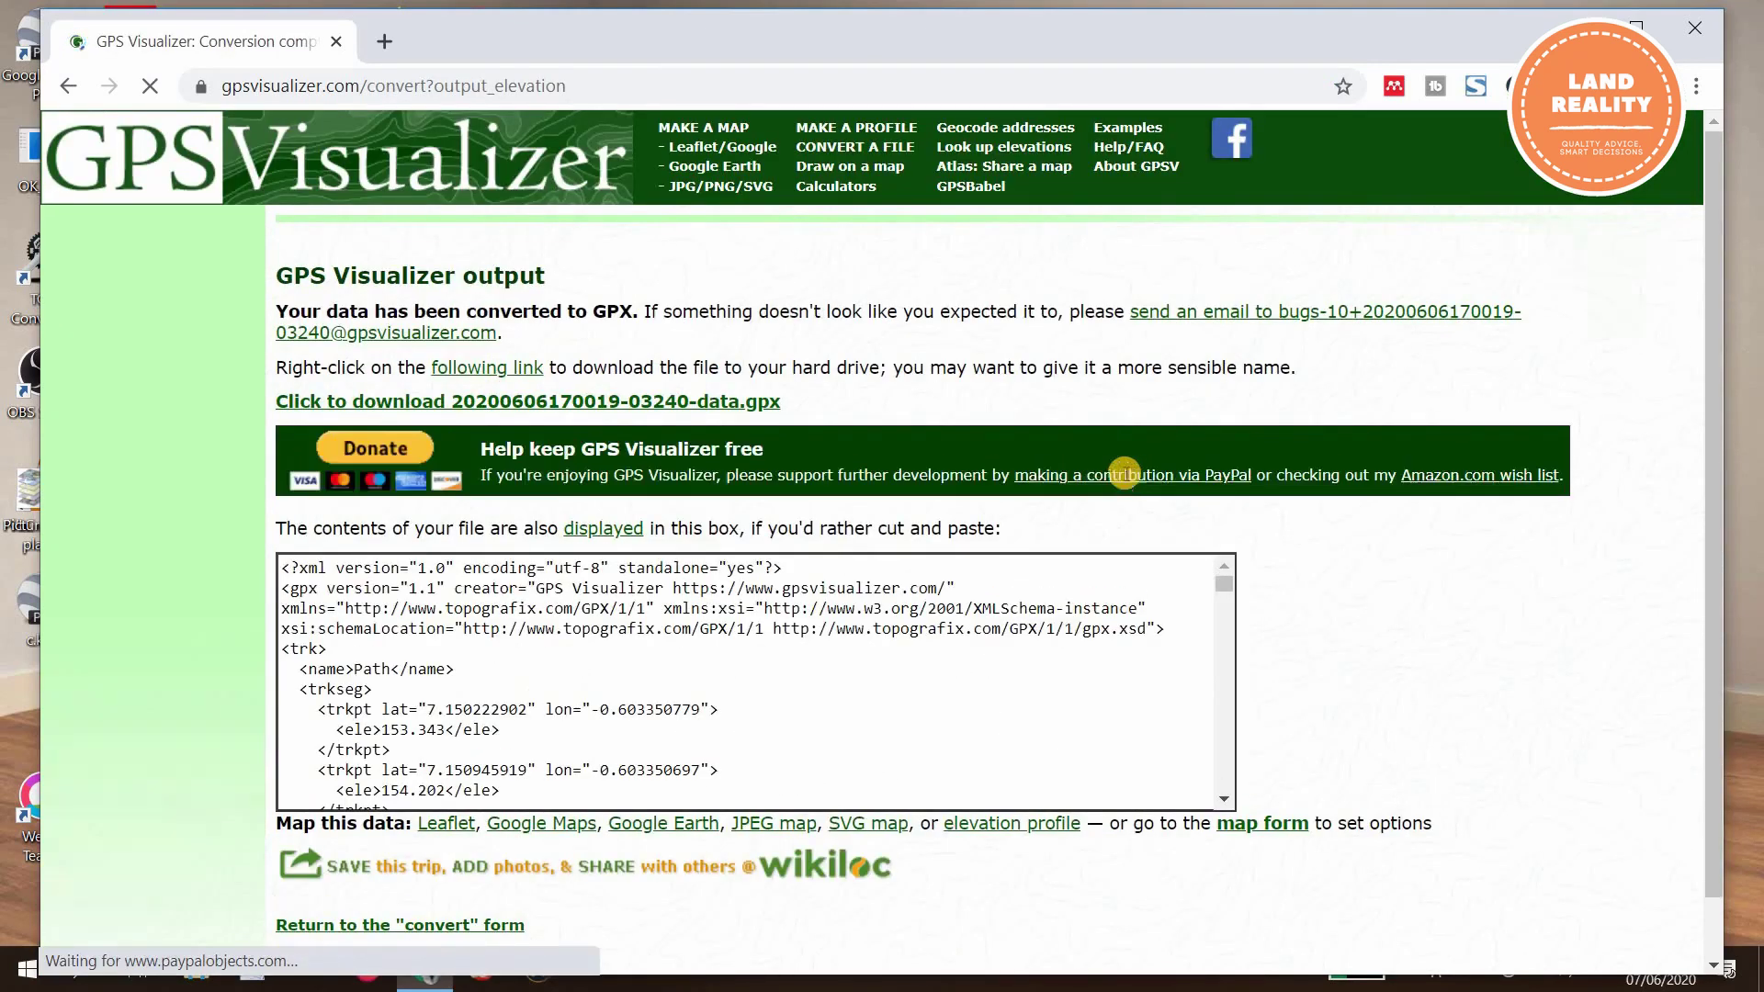
Step: Look through the converted track points, download the GPX file and show it in its folder
scroll(688, 796, "down", 3)
scroll(689, 796, "down", 1)
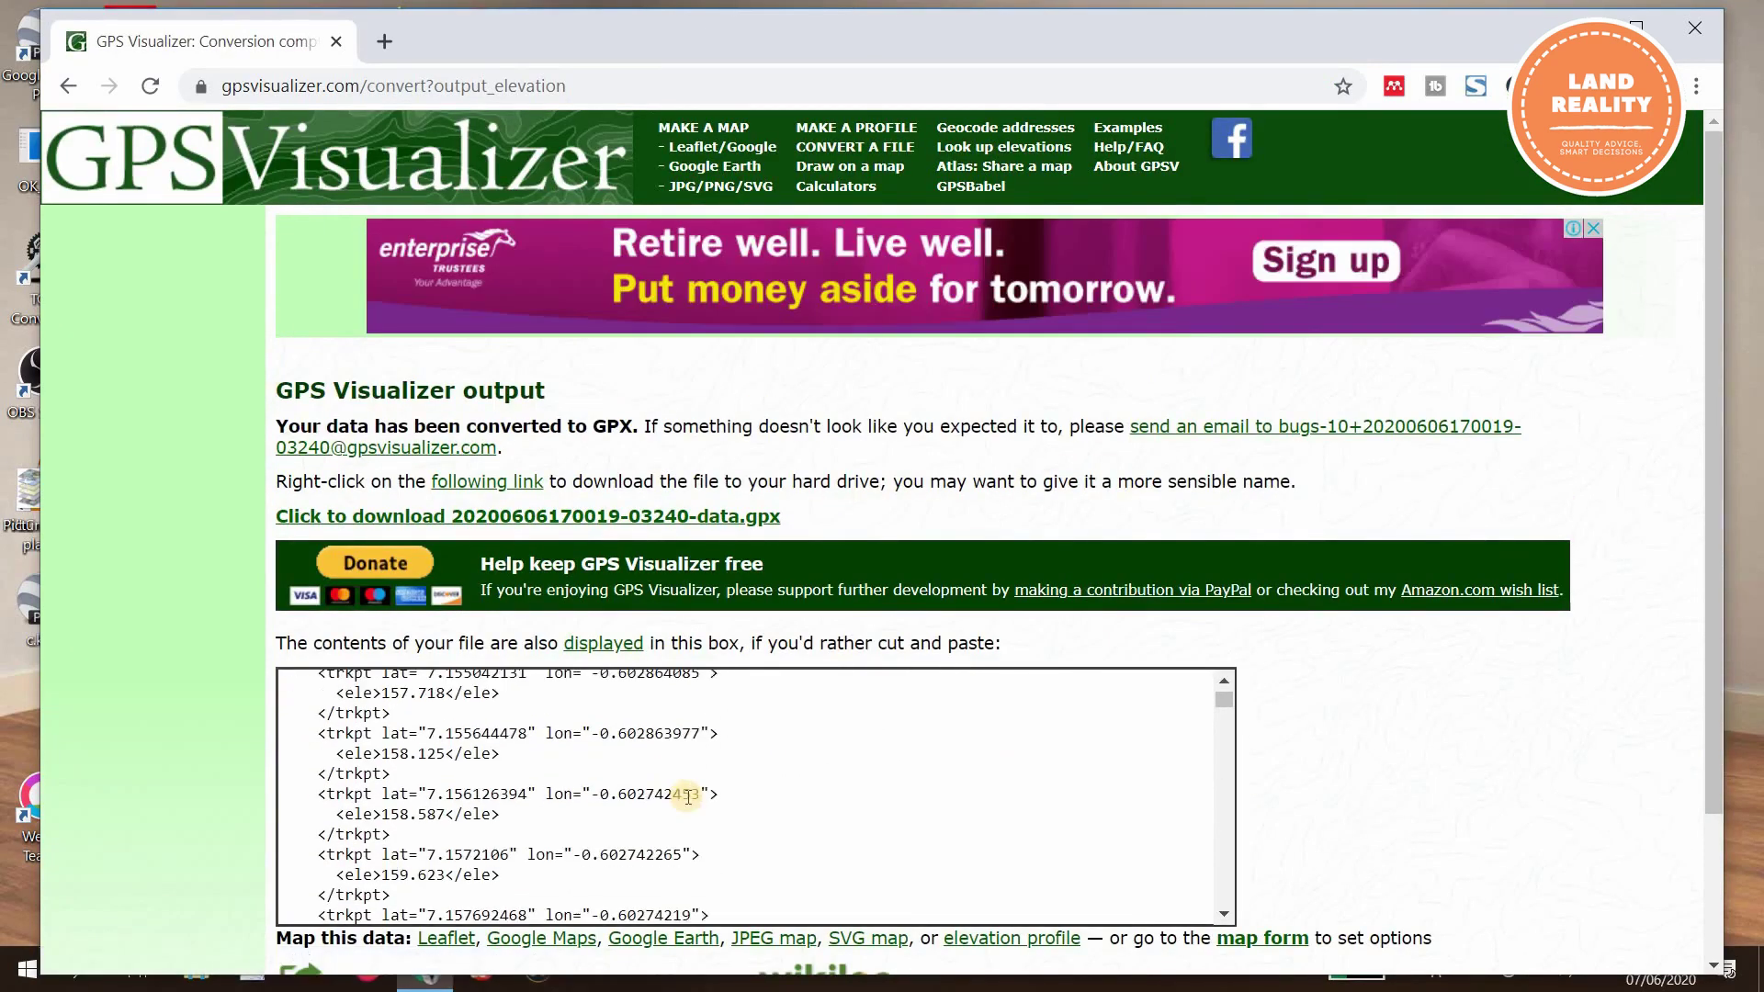
scroll(691, 797, "up", 5)
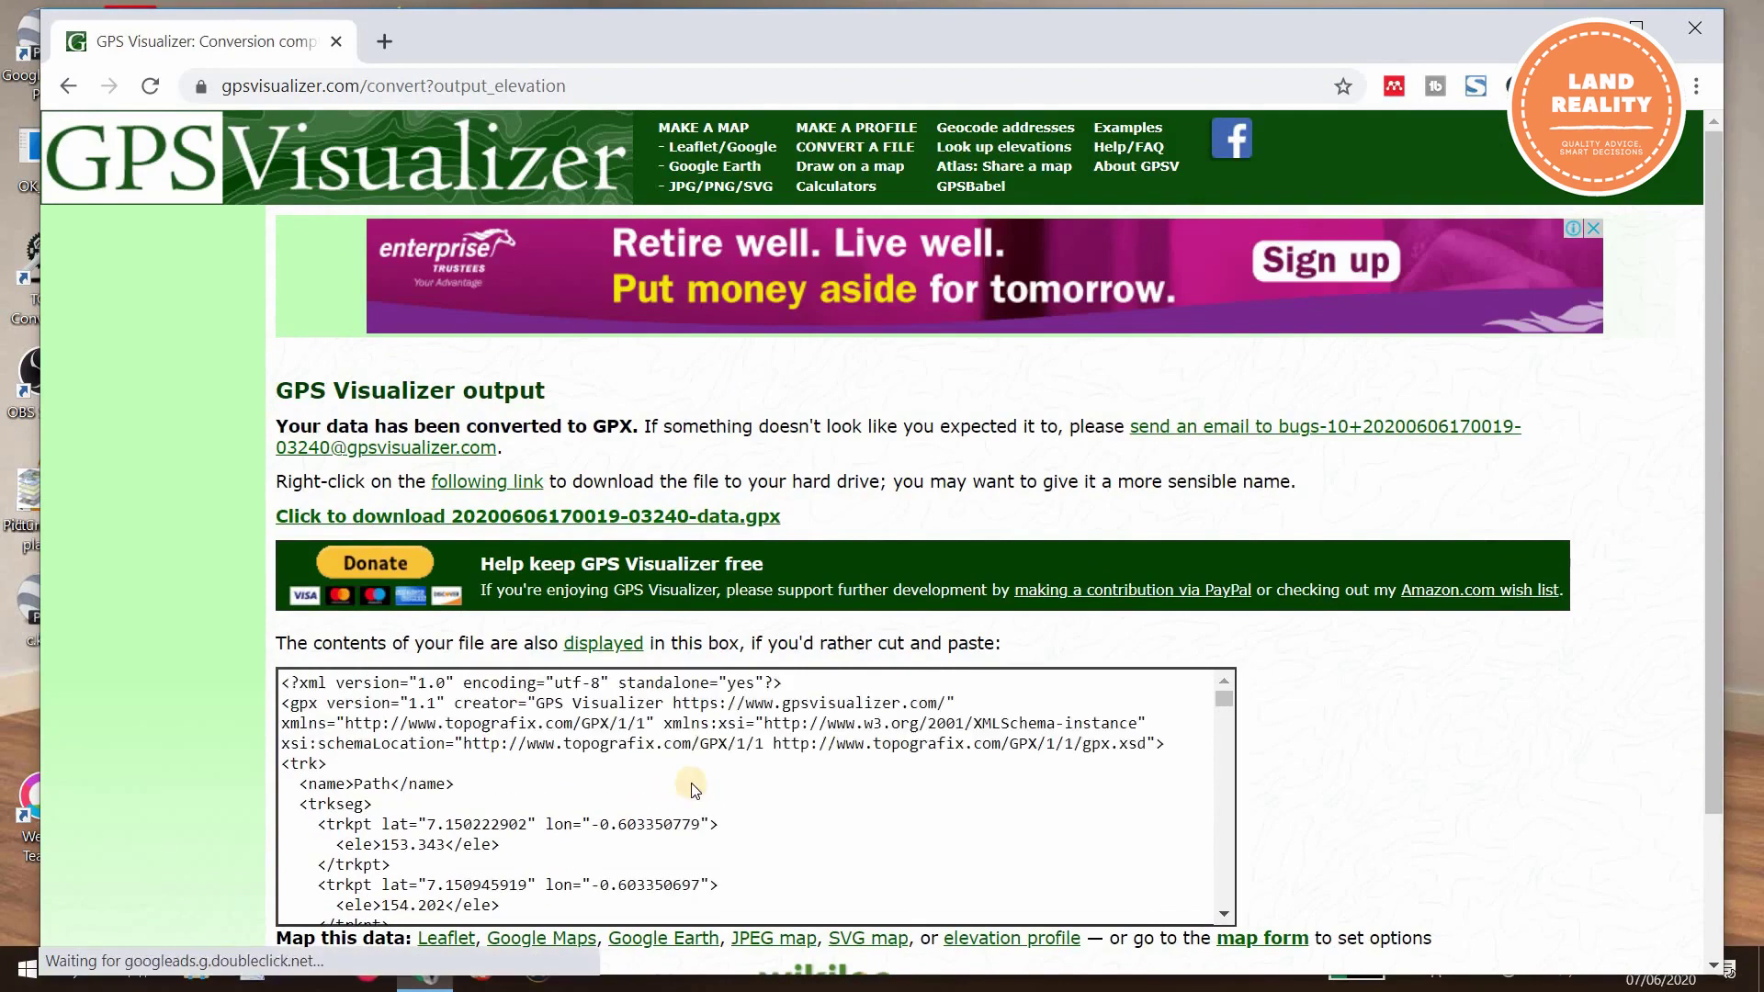
left_click(558, 516)
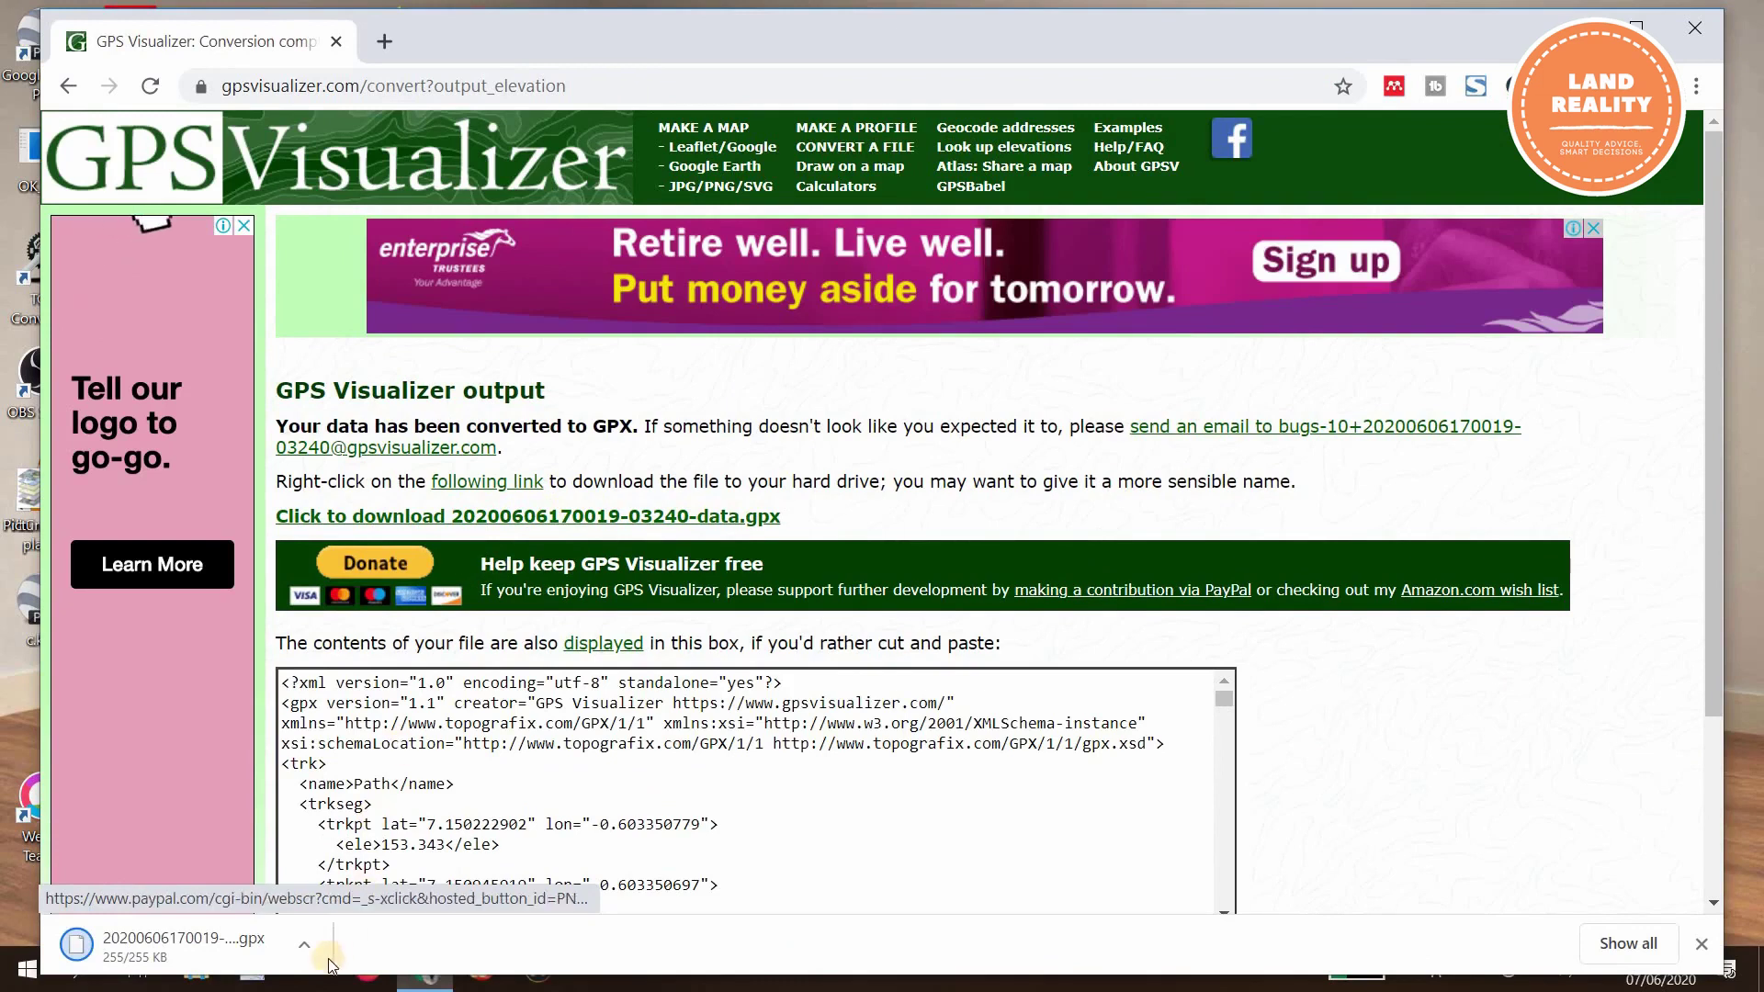
left_click(306, 946)
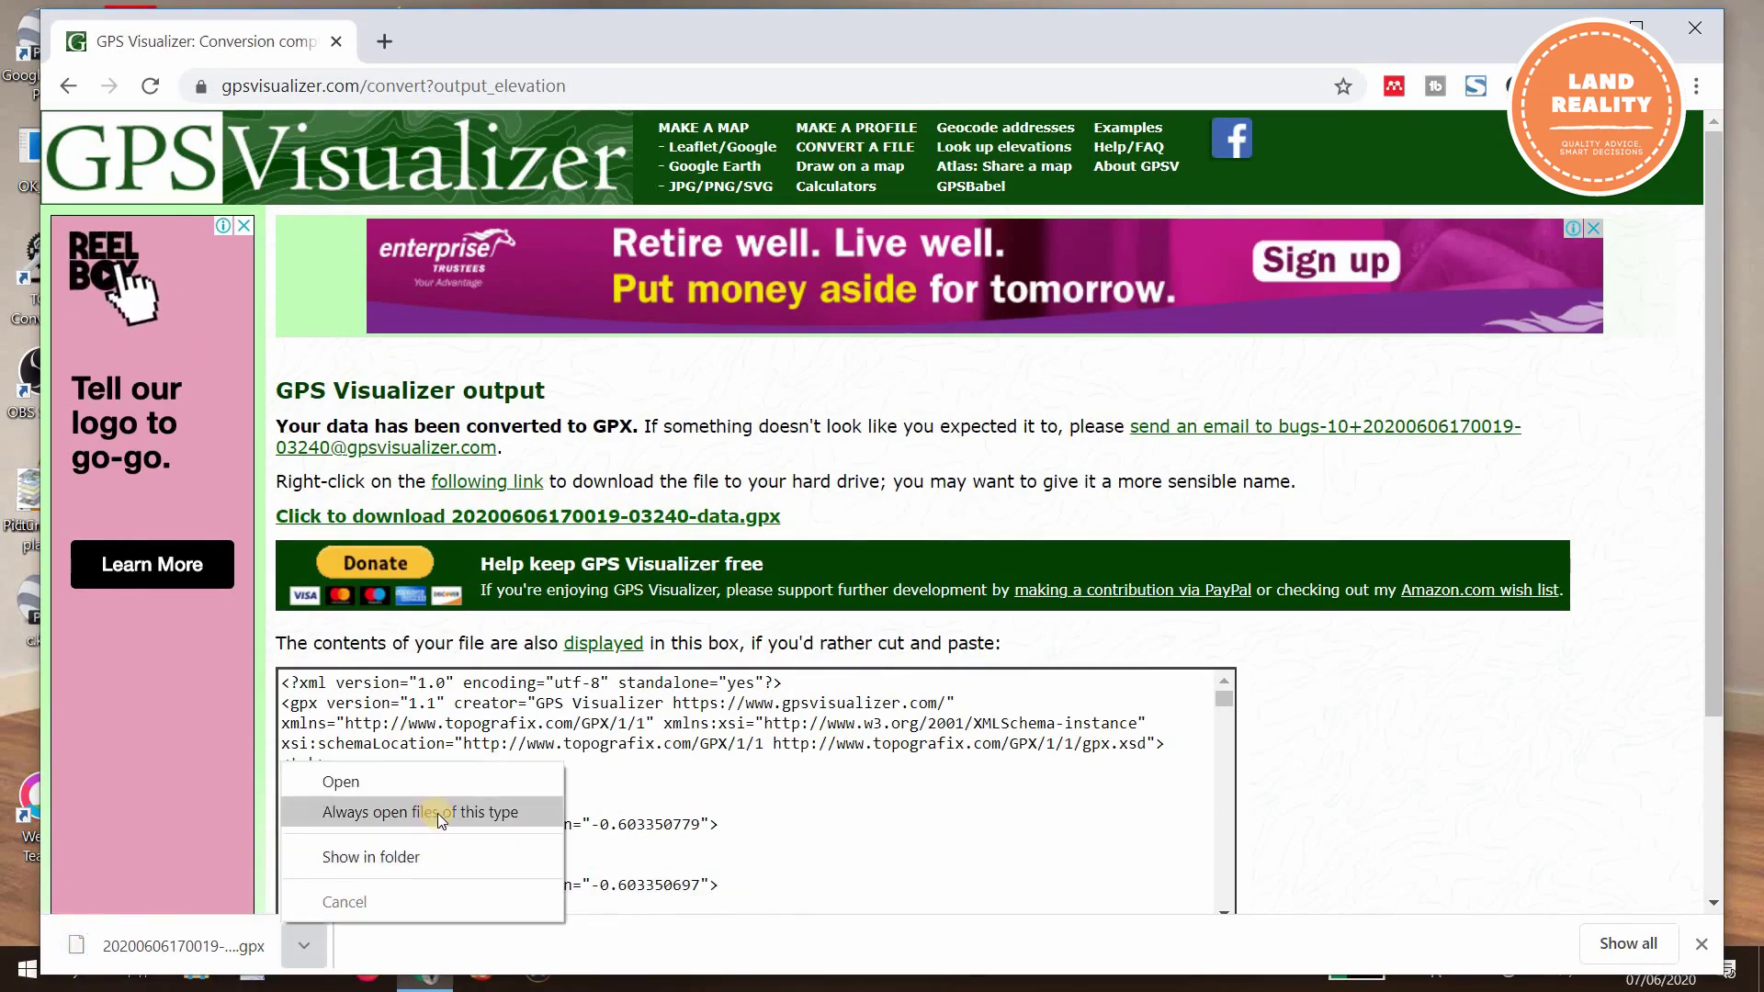
left_click(404, 859)
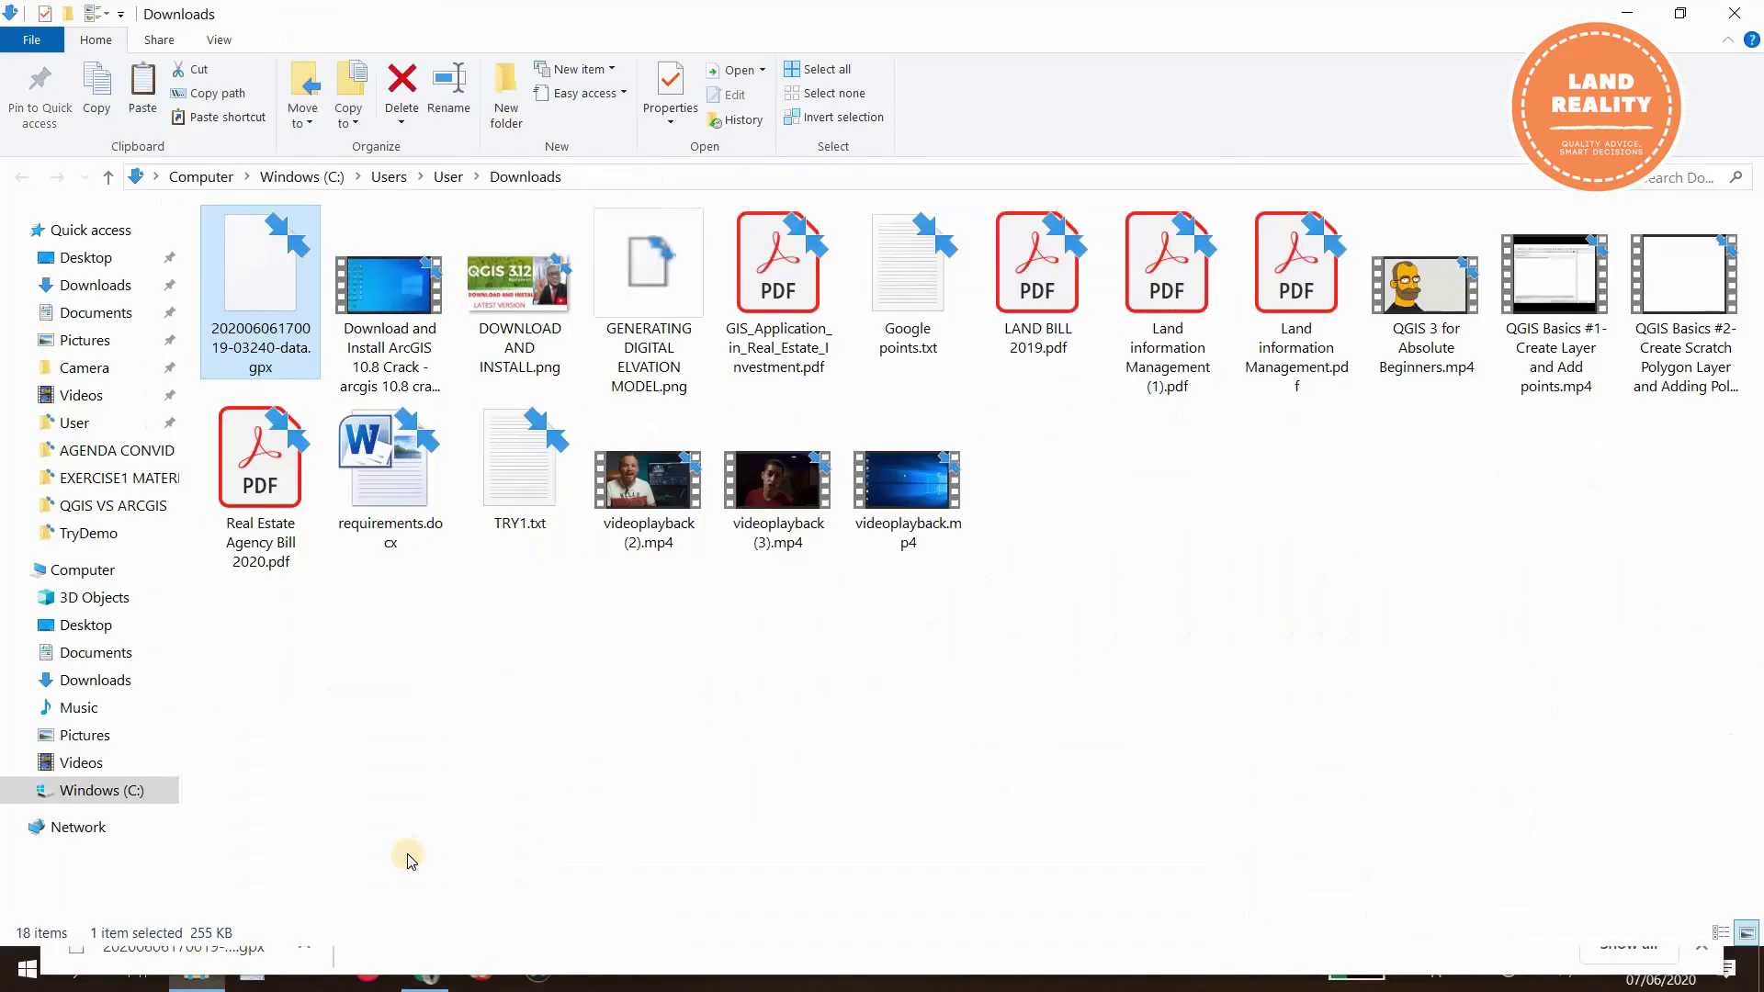
Step: Rename the downloaded GPX file in the Downloads folder to waah.gpx
right_click(257, 308)
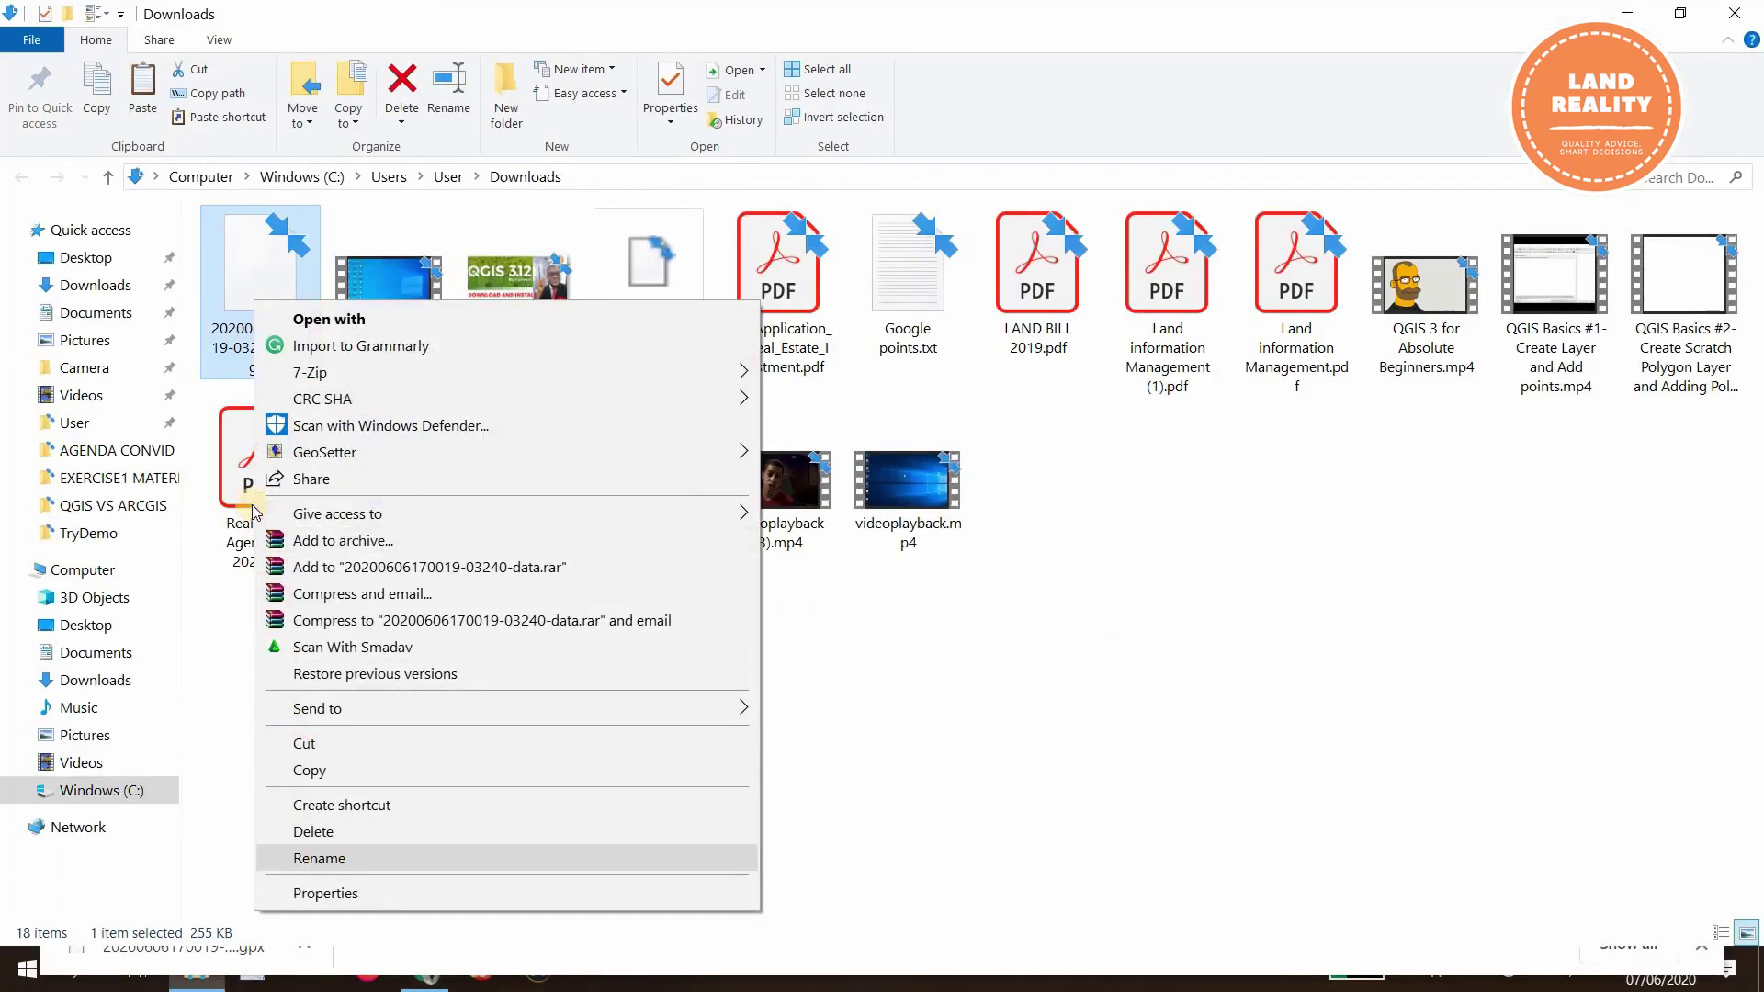
key("Return")
type("waah.gpx")
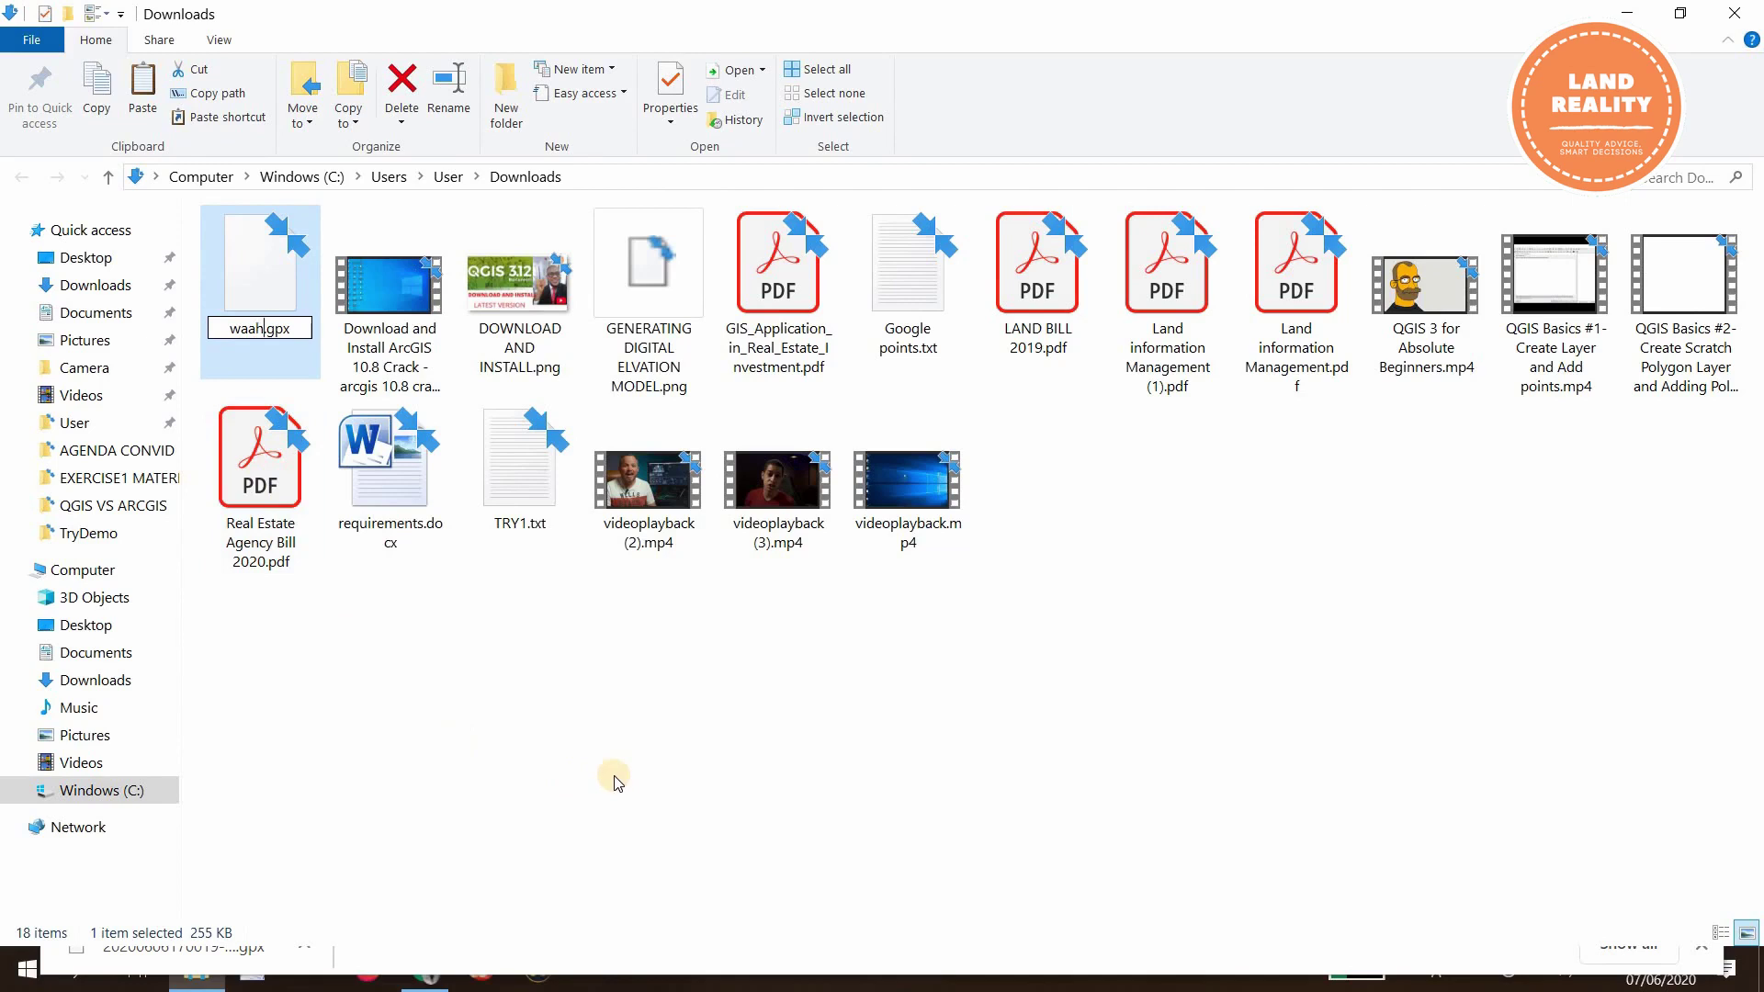
left_click(340, 445)
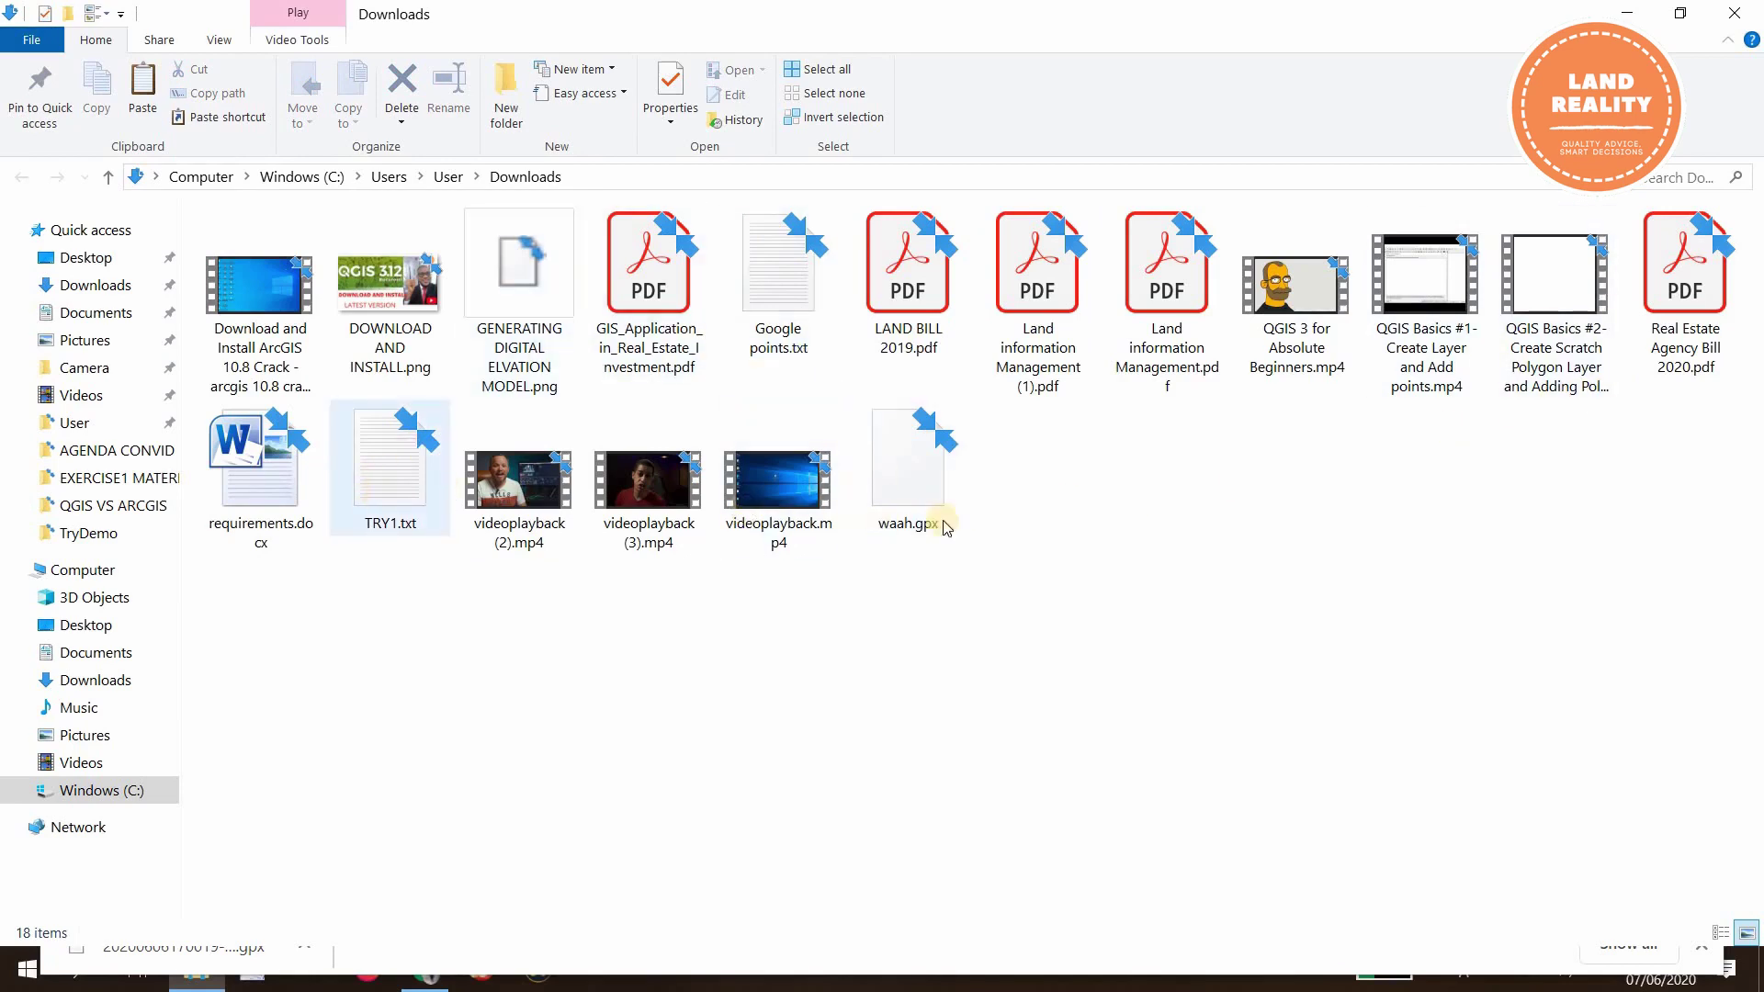
Step: Copy waah.gpx from Downloads into the TryDemo folder inside the backup folder on the Desktop
right_click(917, 484)
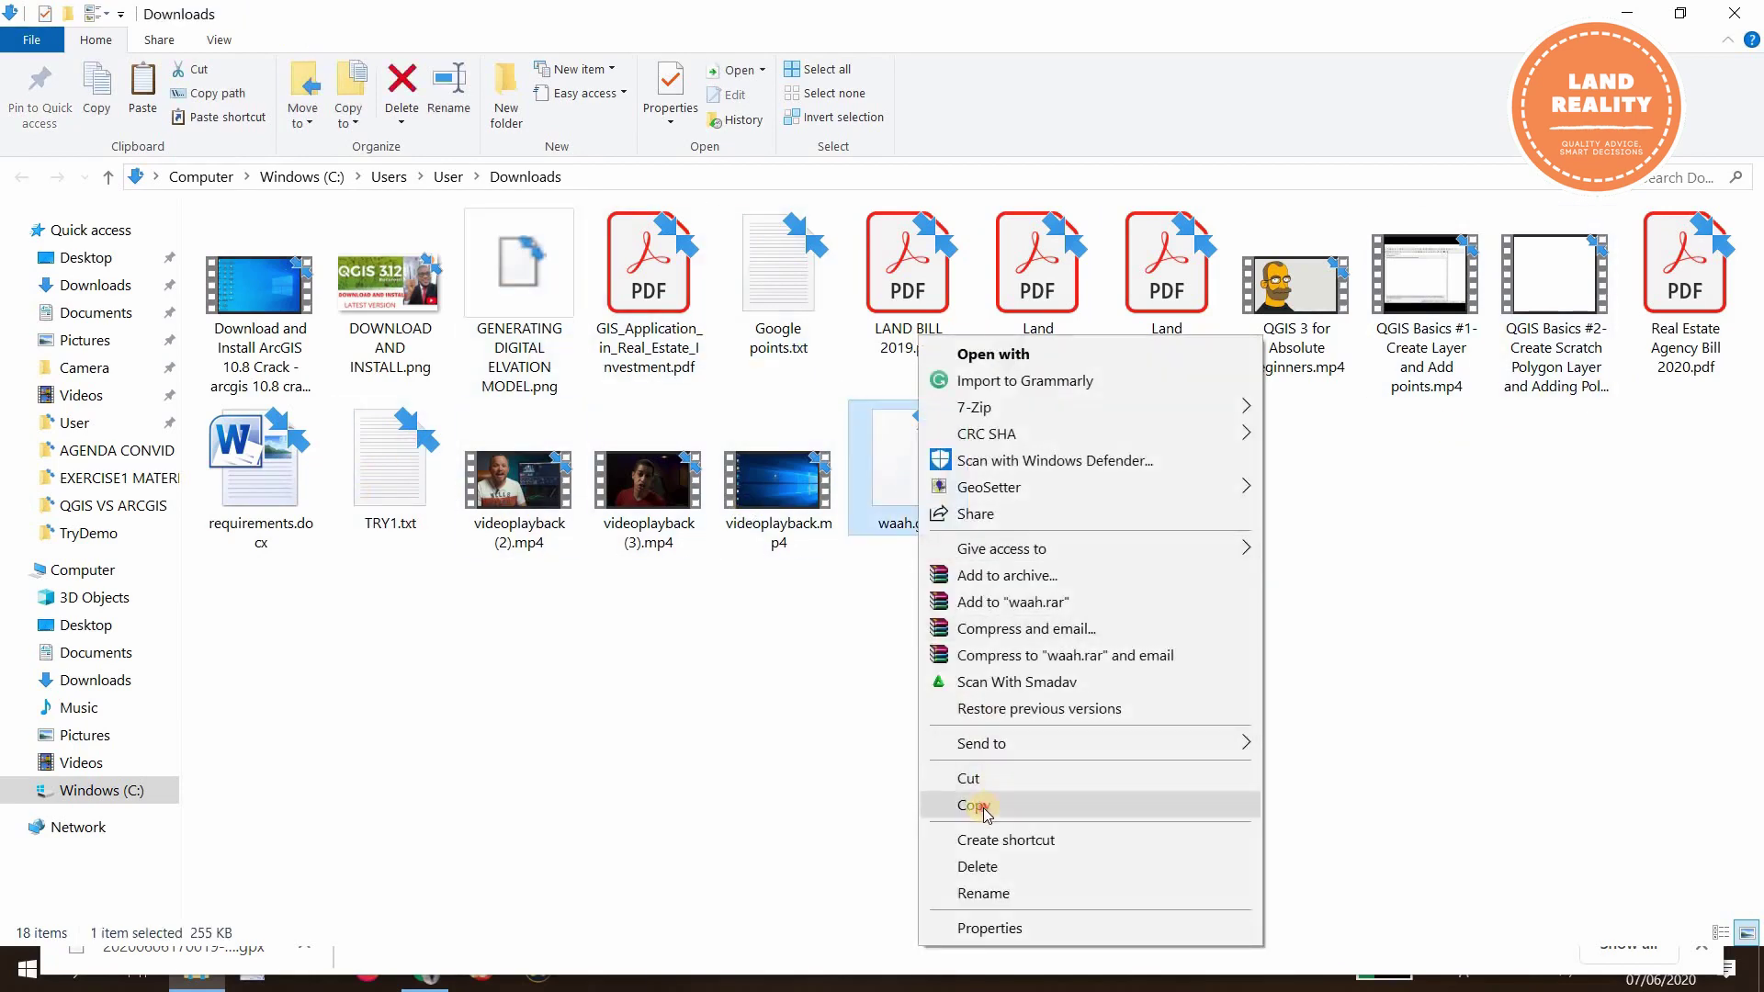
left_click(366, 701)
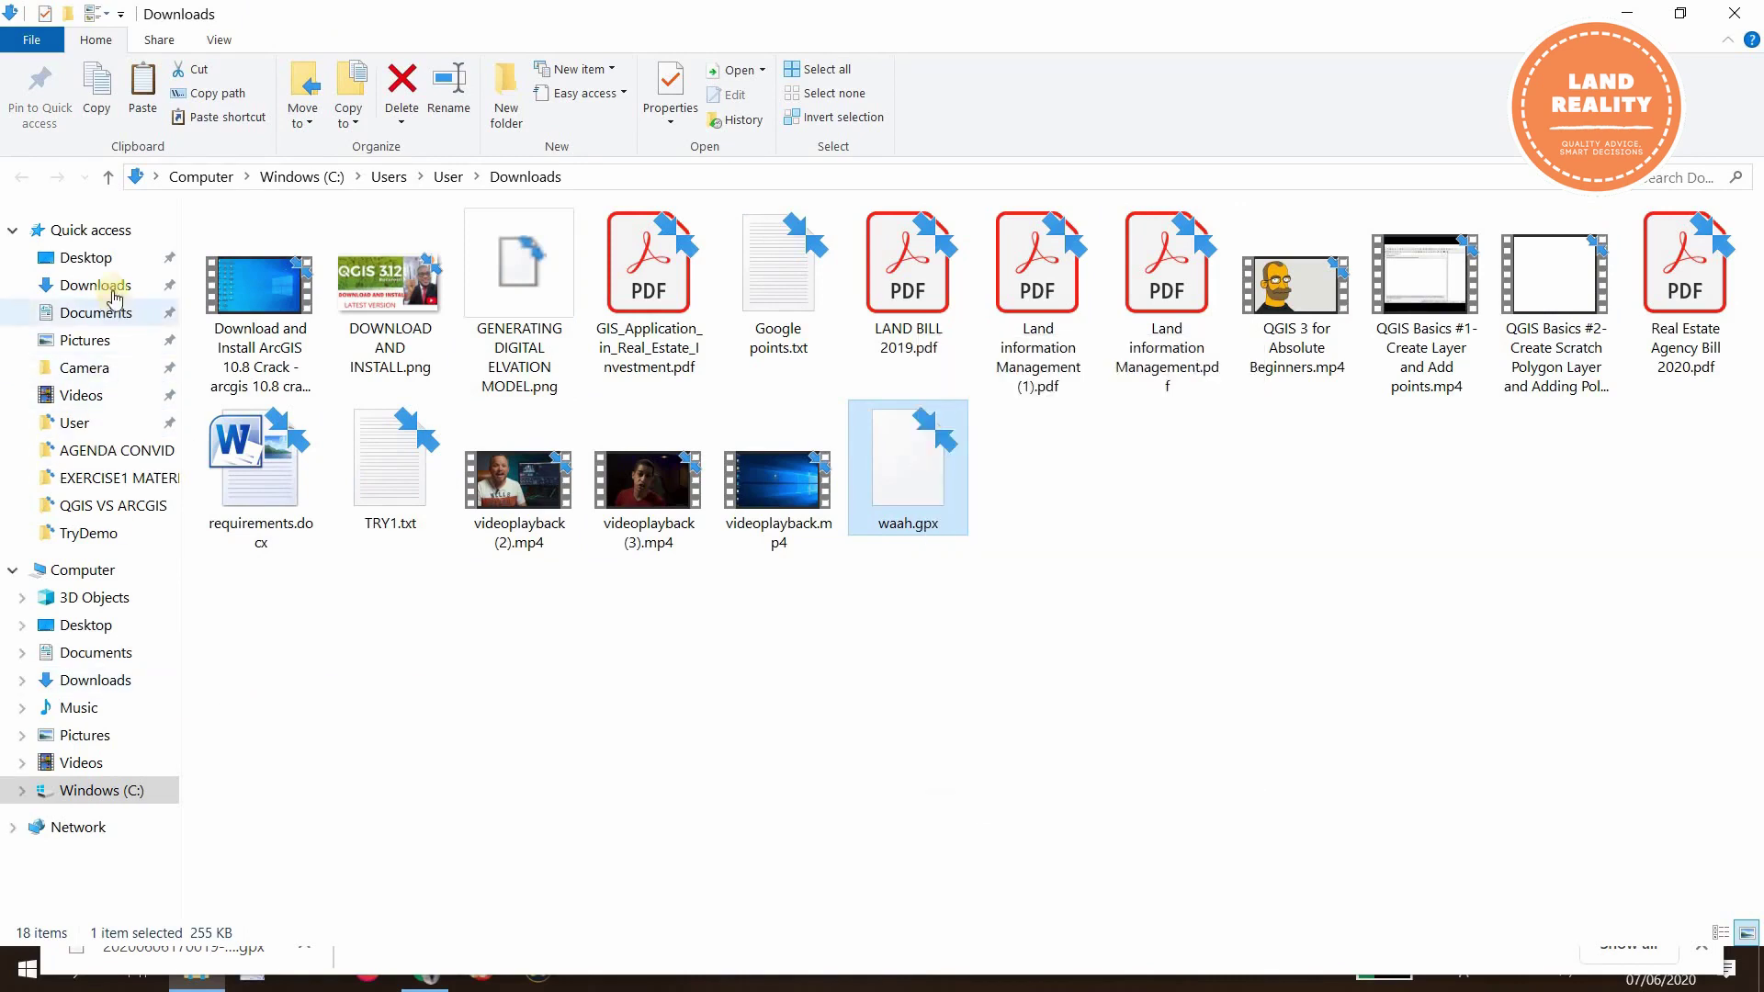
left_click(97, 260)
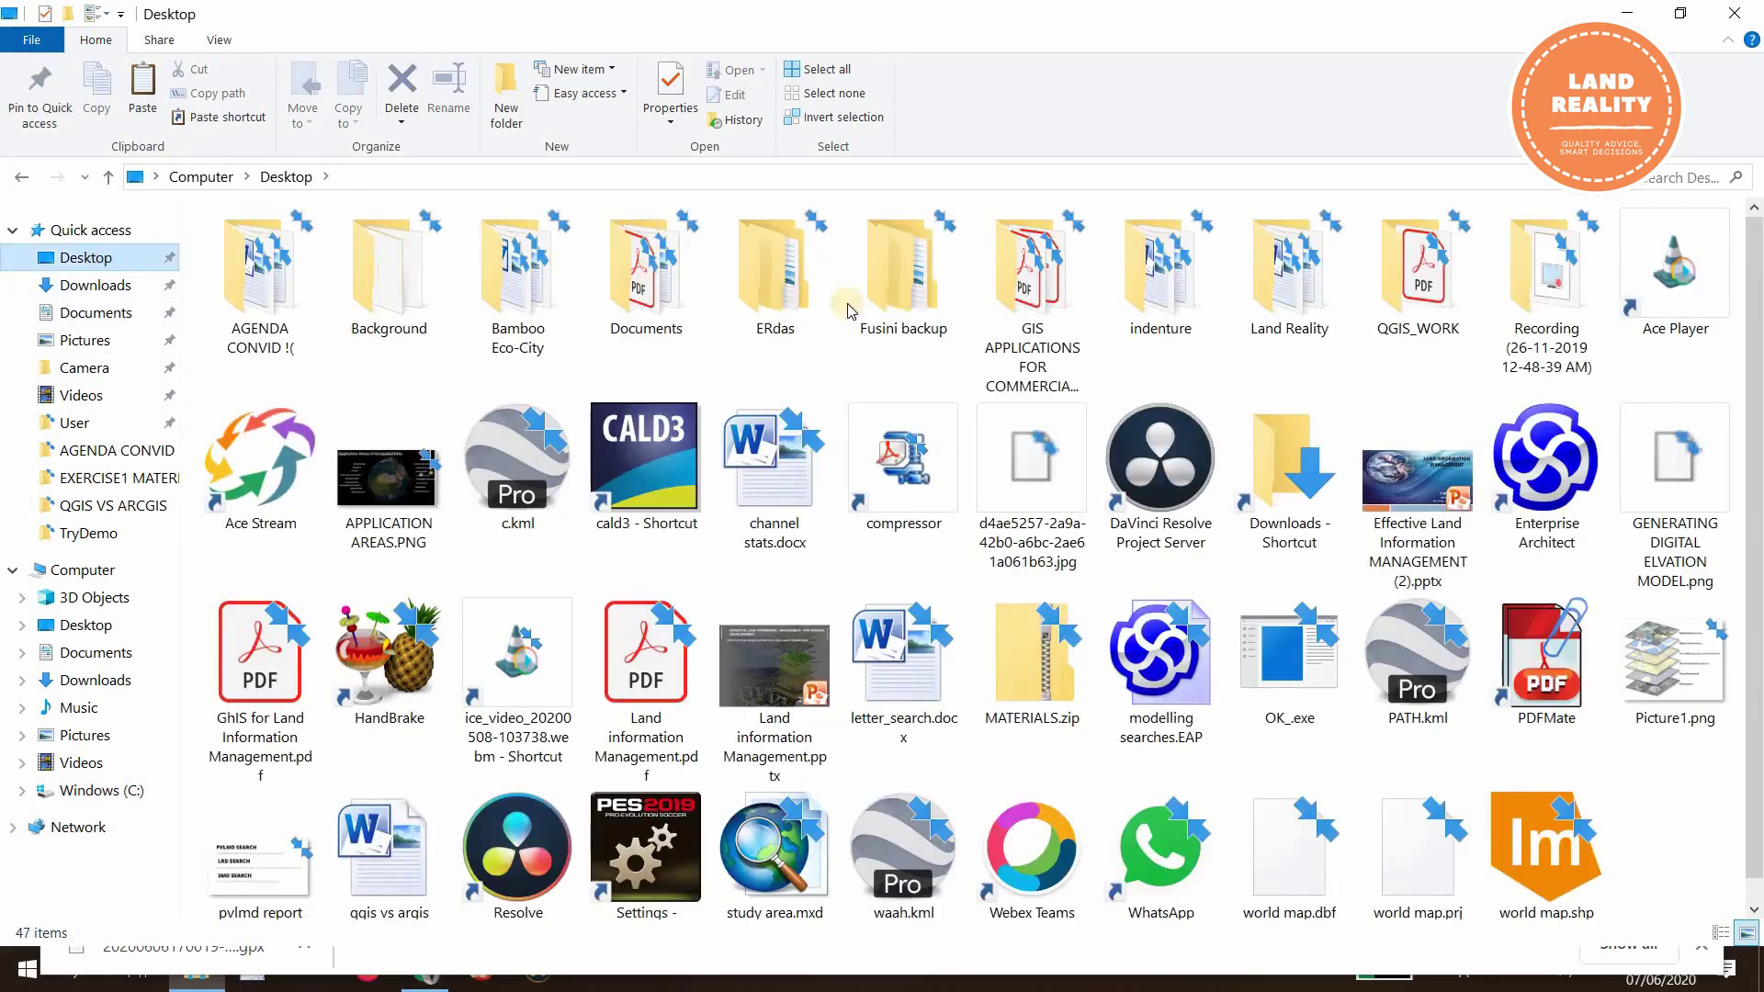
double_click(914, 293)
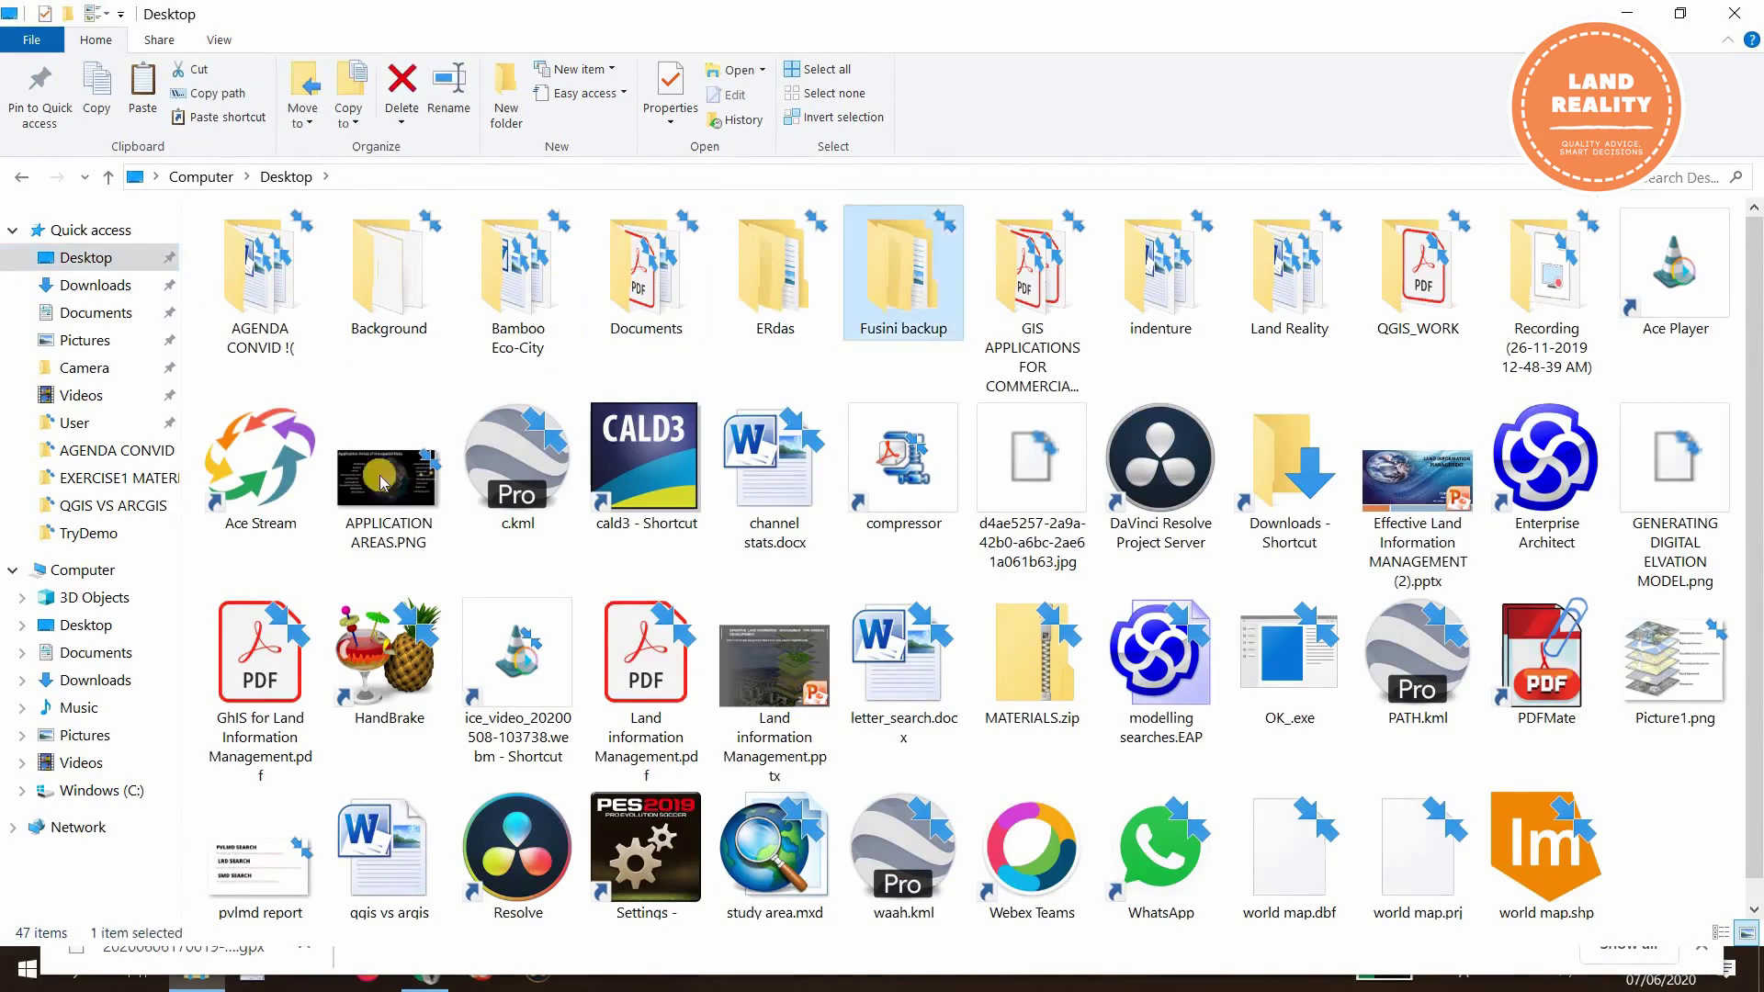
left_click(349, 529)
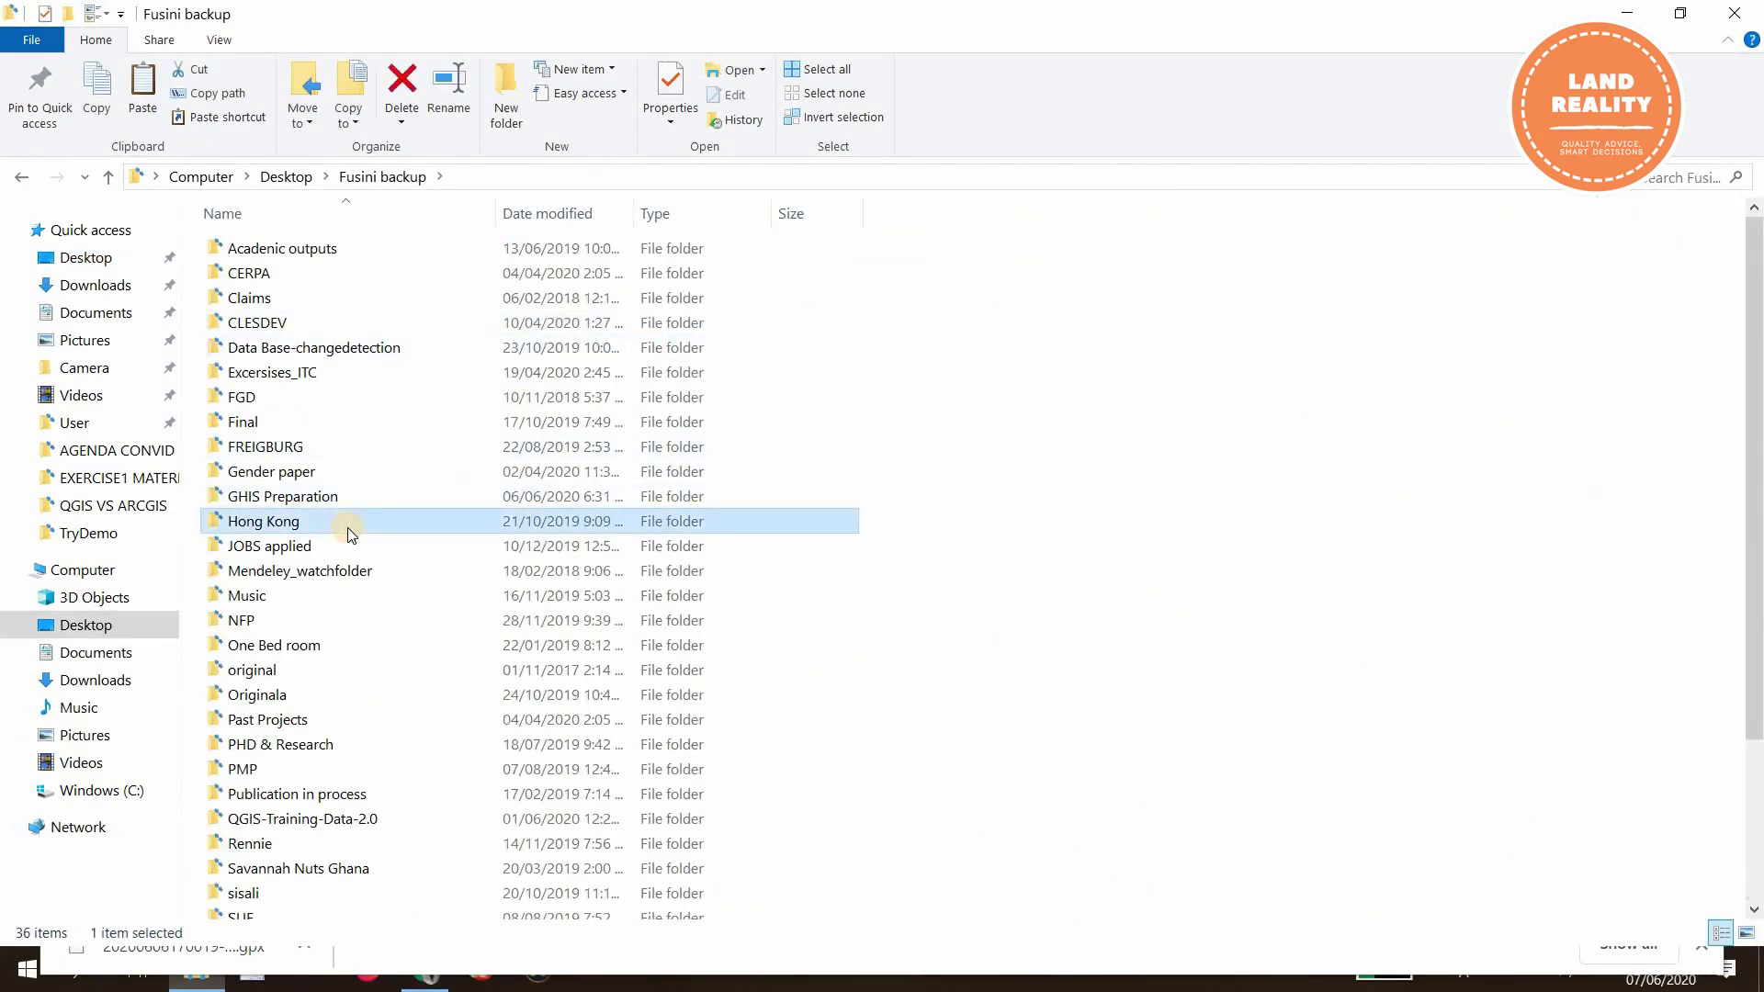
scroll(348, 527, "down", 3)
left_click(296, 731)
double_click(295, 732)
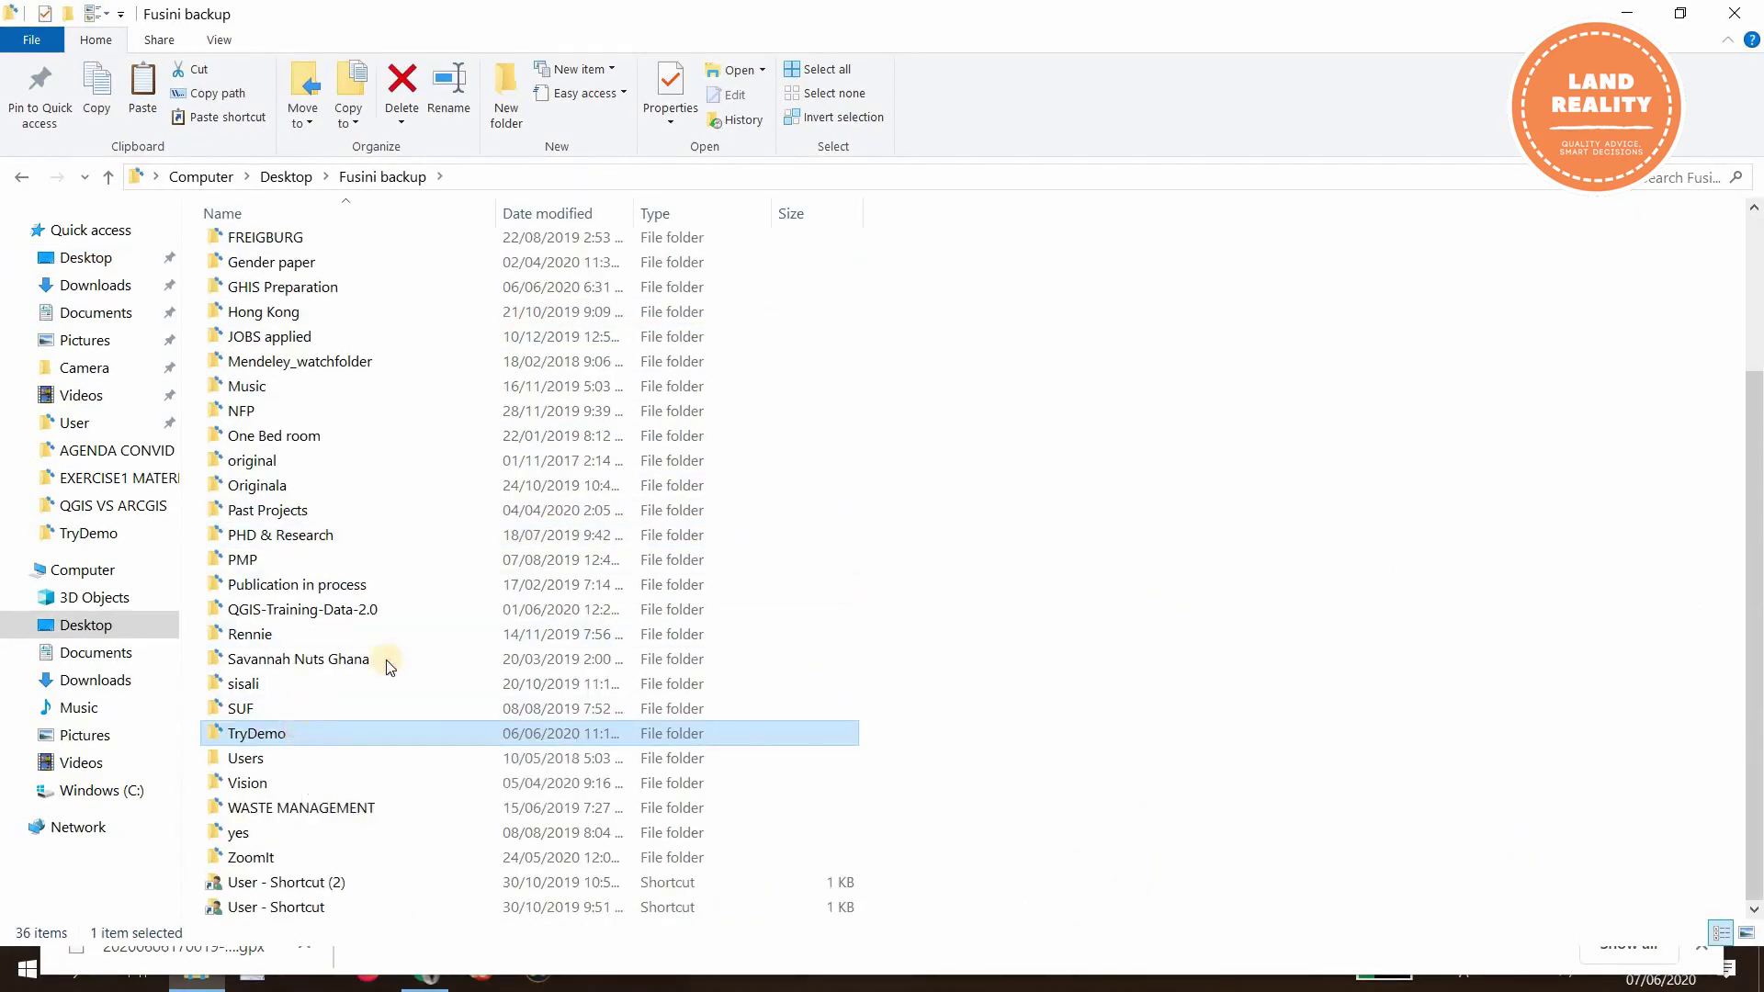
scroll(588, 606, "down", 4)
scroll(592, 591, "up", 5)
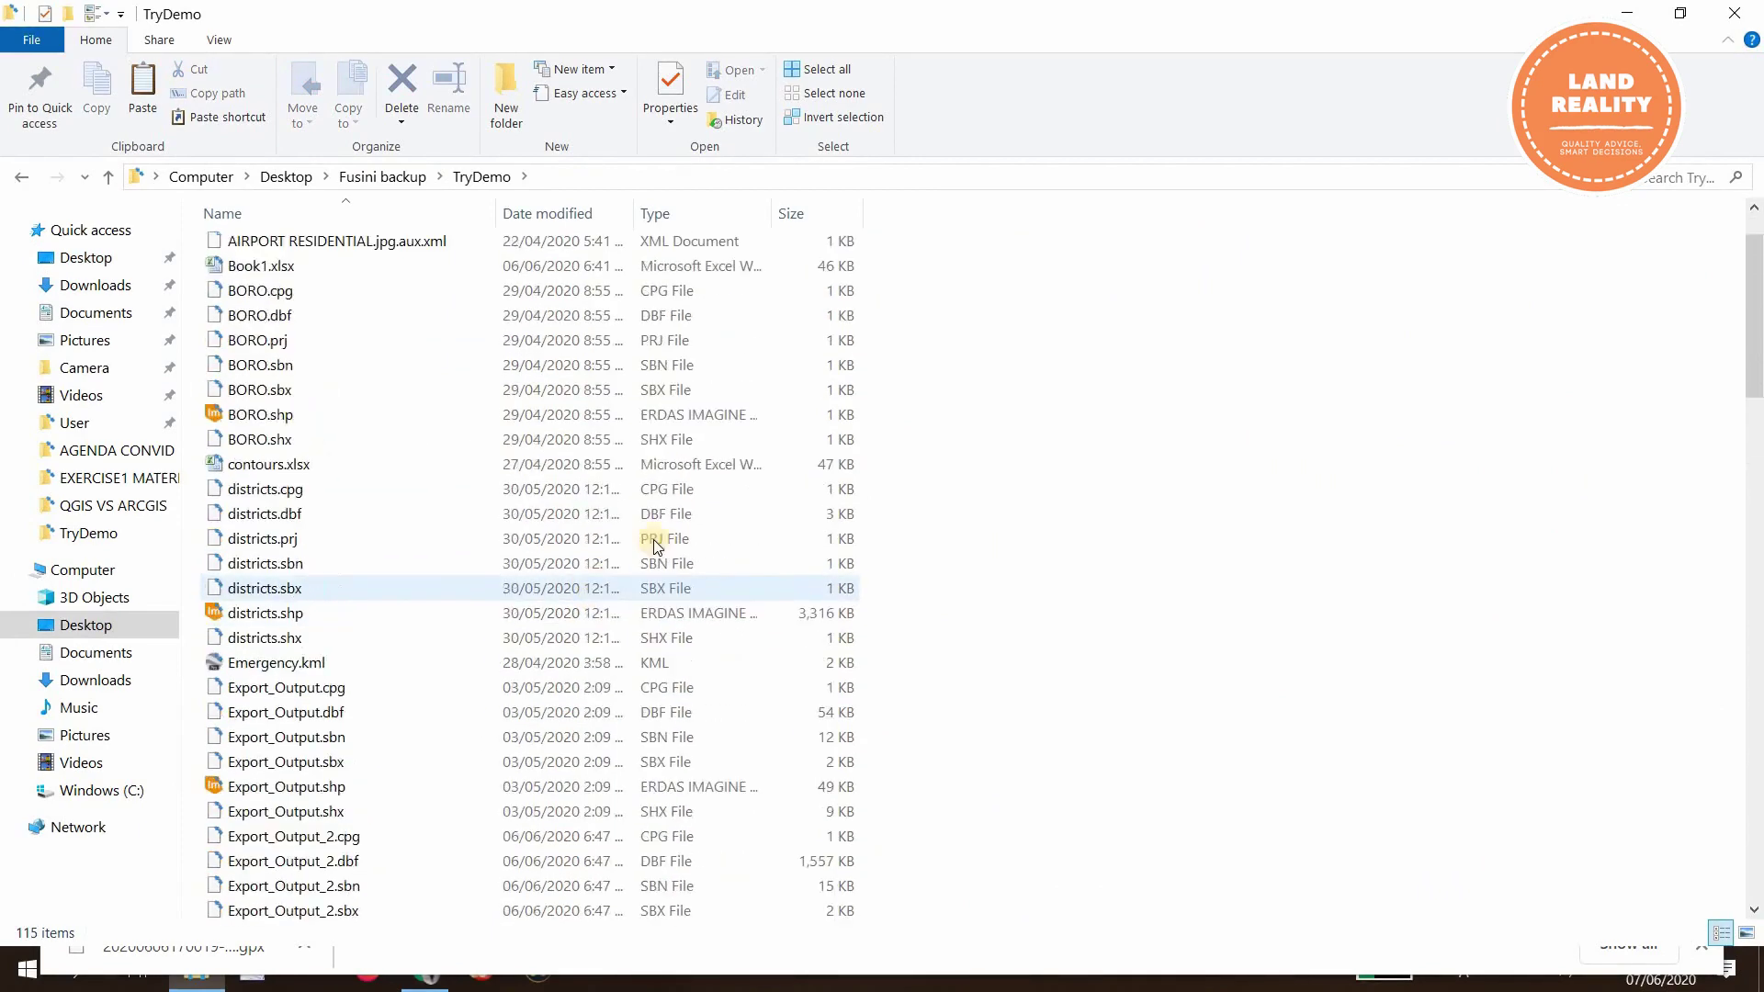
right_click(1220, 495)
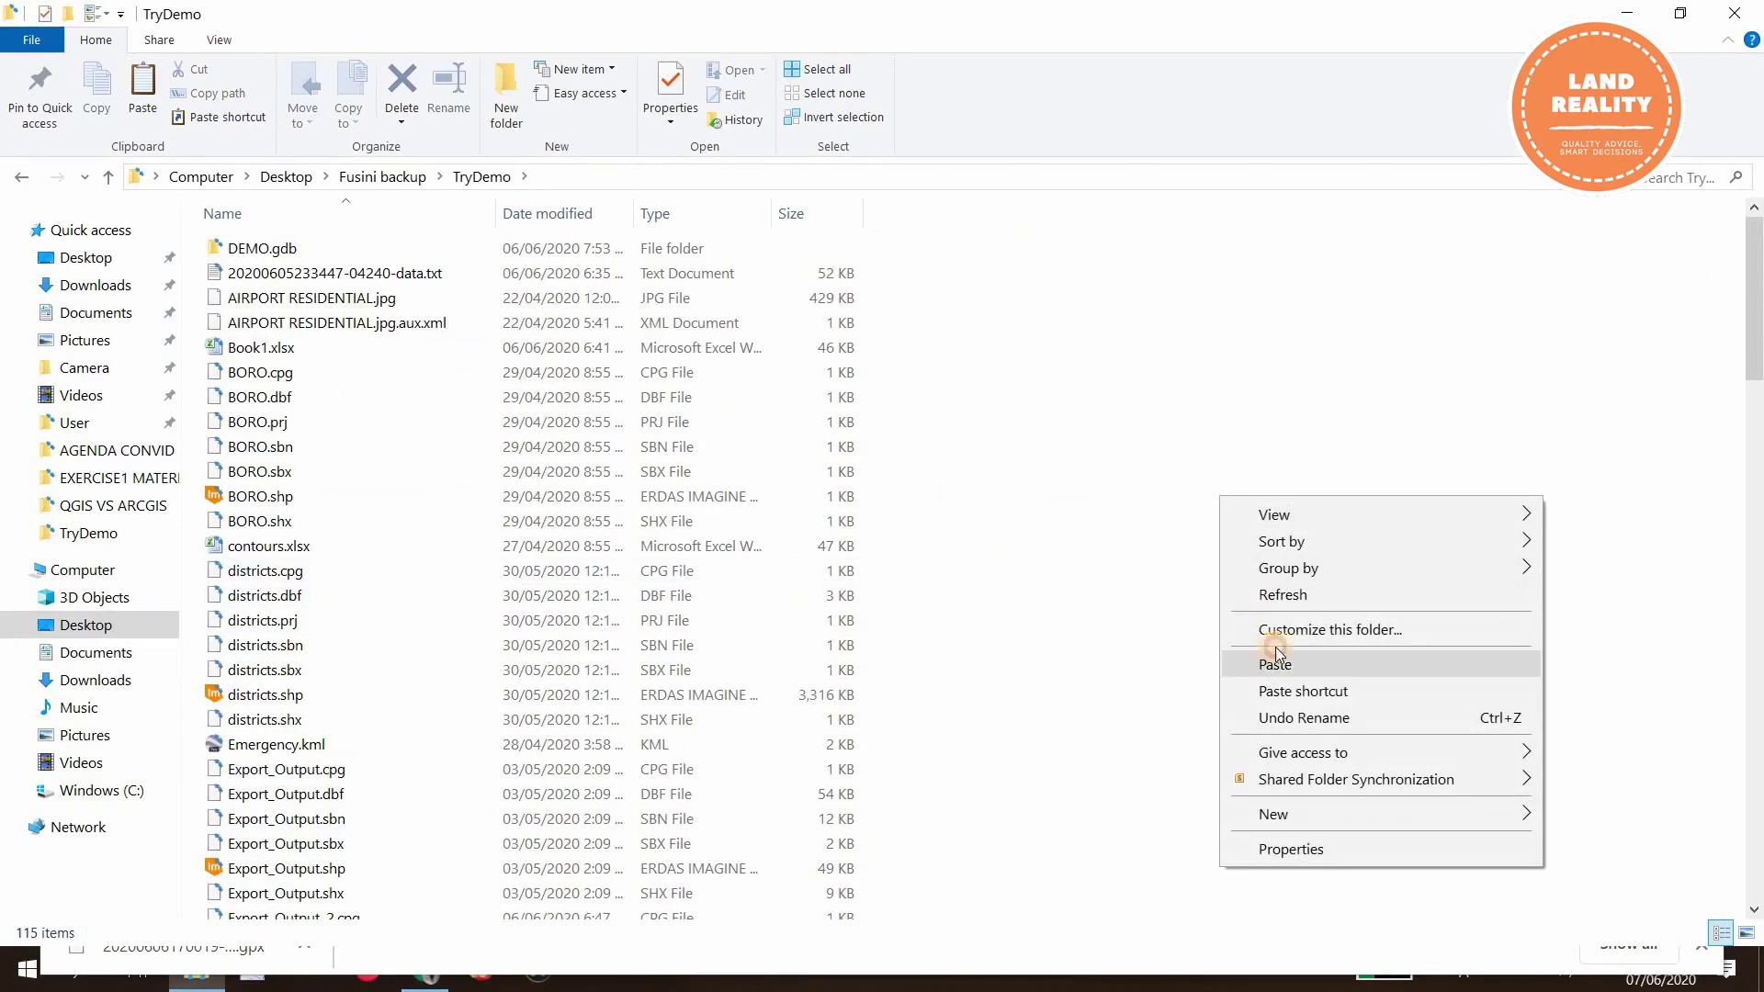
left_click(1276, 654)
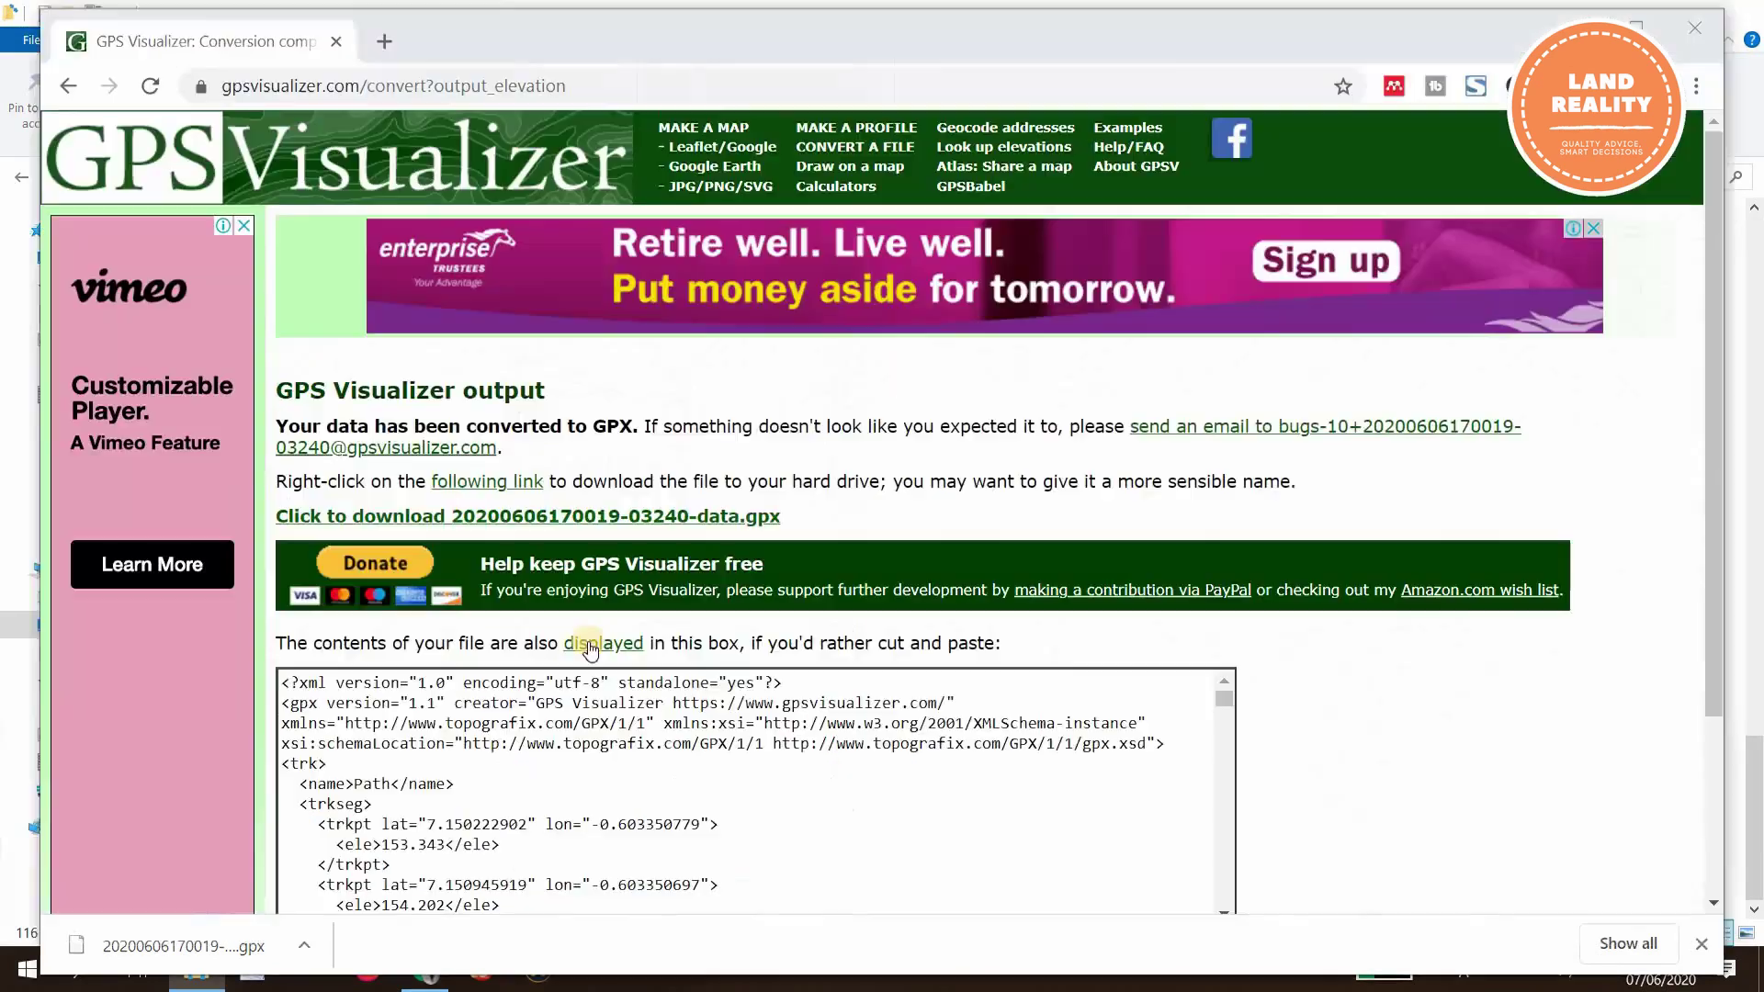
Step: Close the file manager and browser windows and launch ArcMap 10.7.1
left_click(1735, 12)
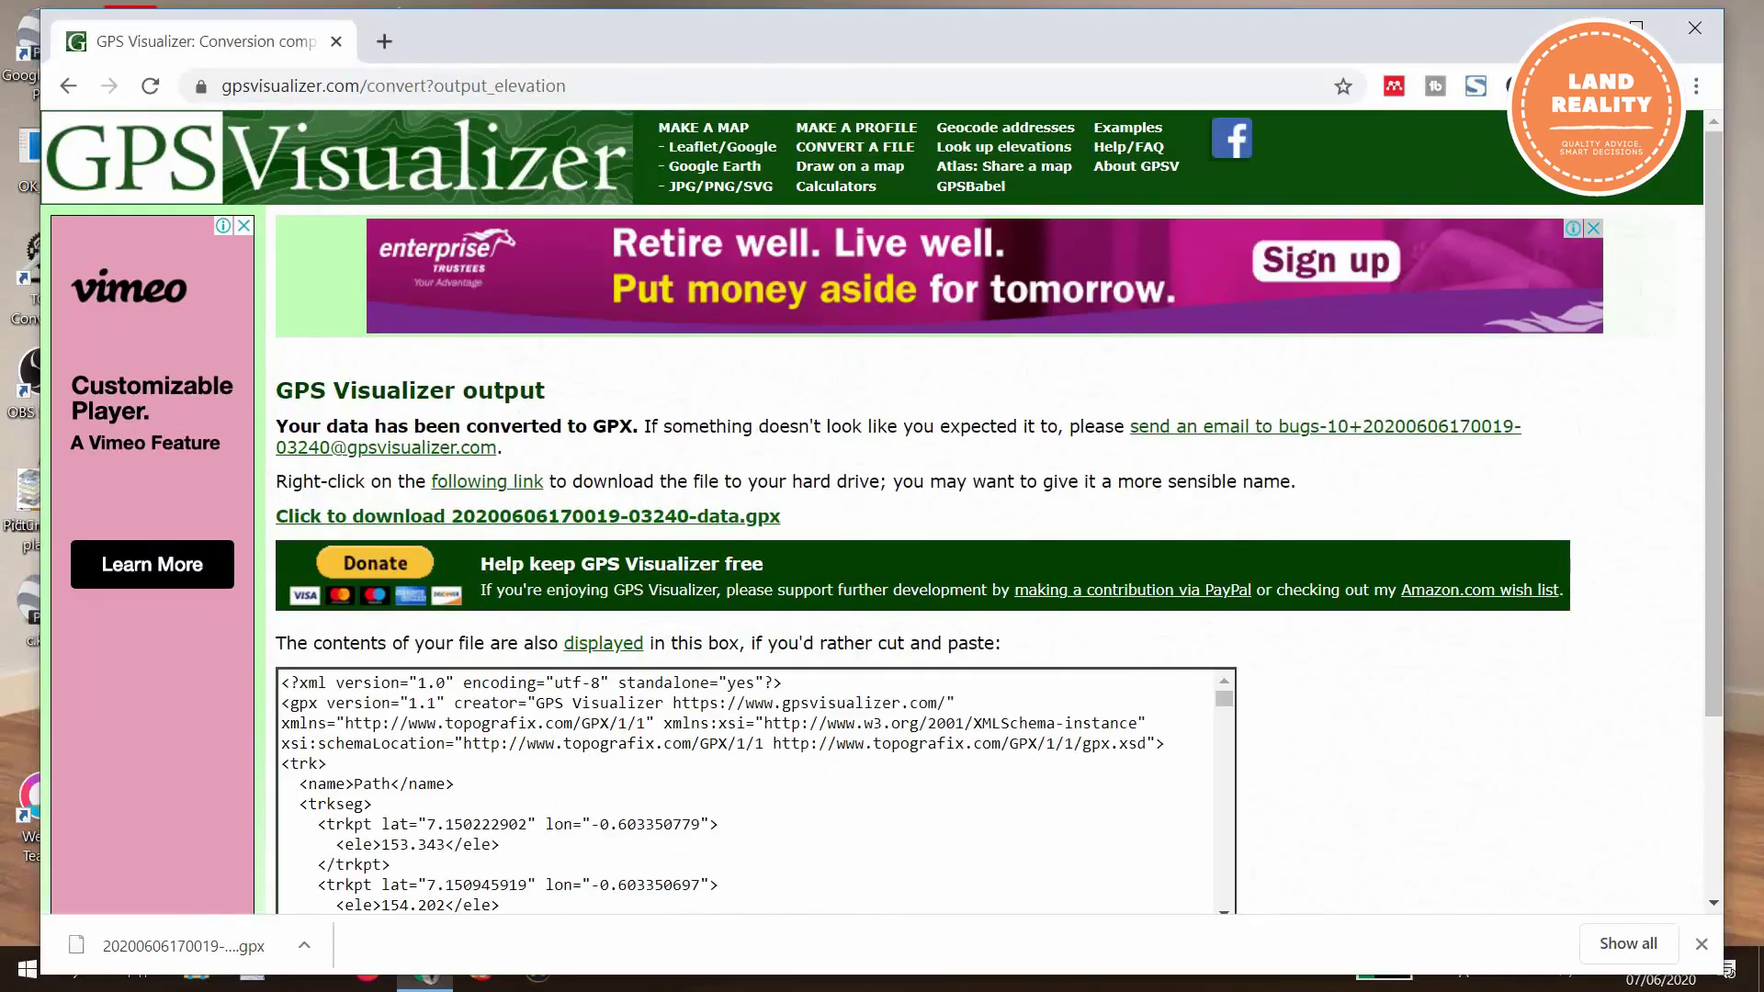
left_click(1712, 25)
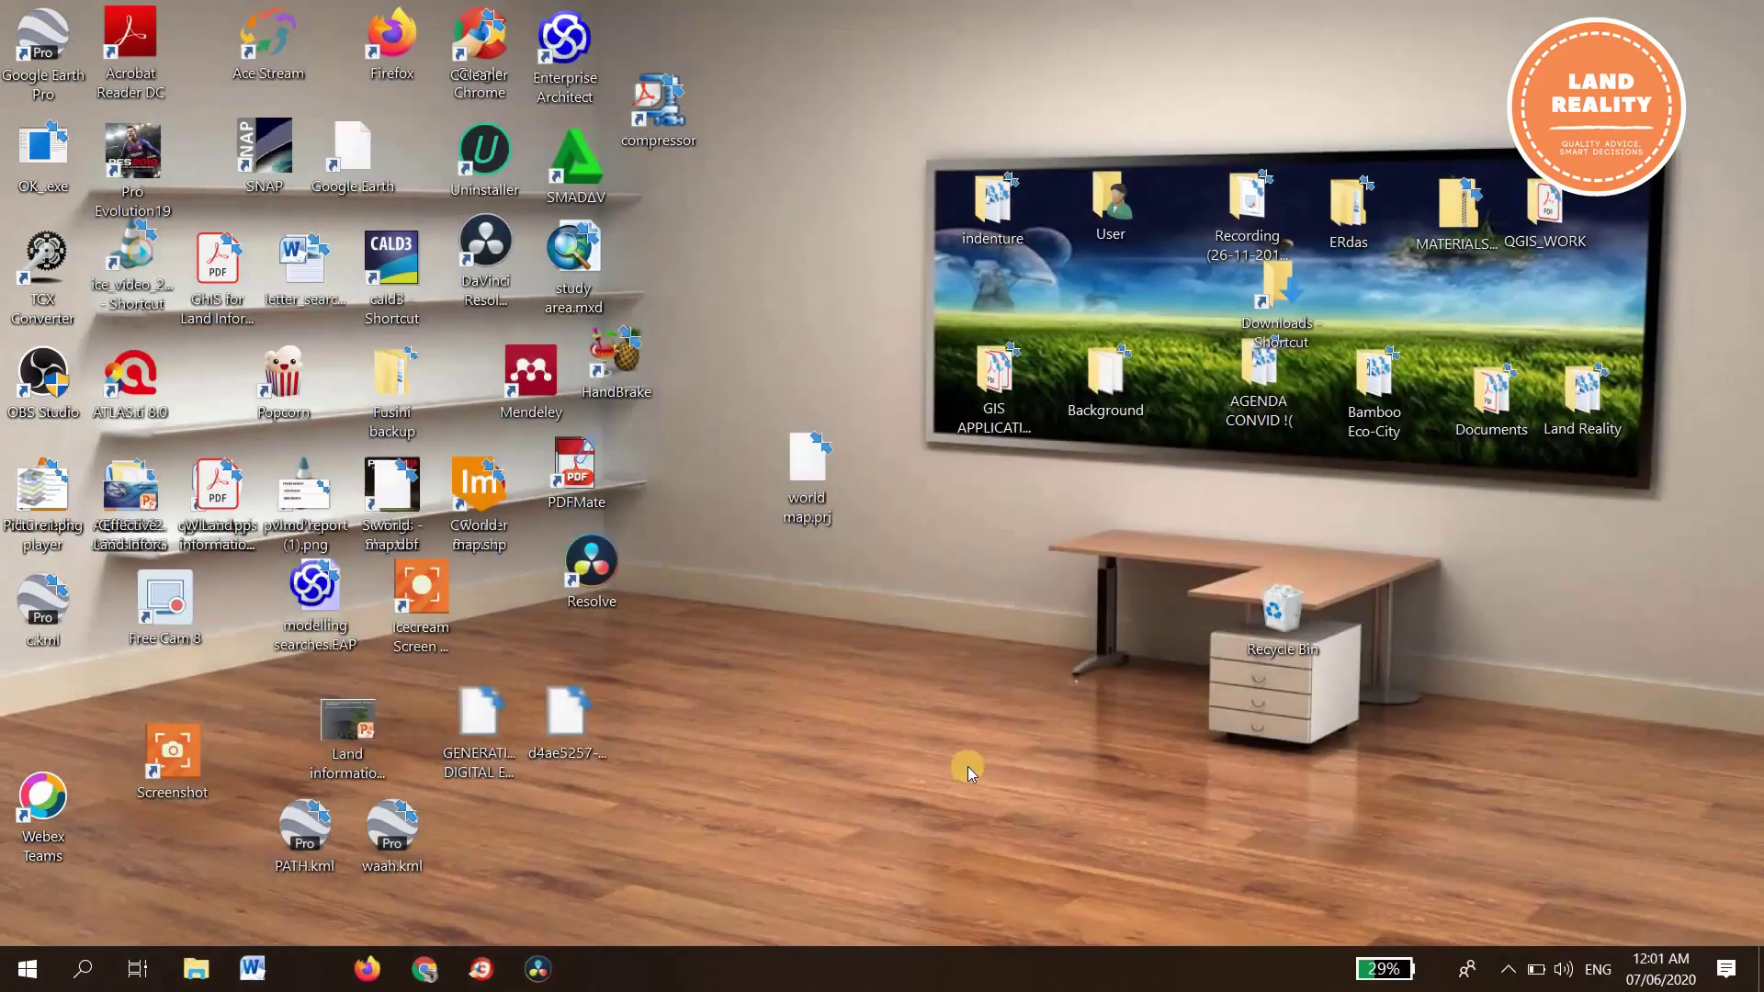
left_click(19, 964)
type("a")
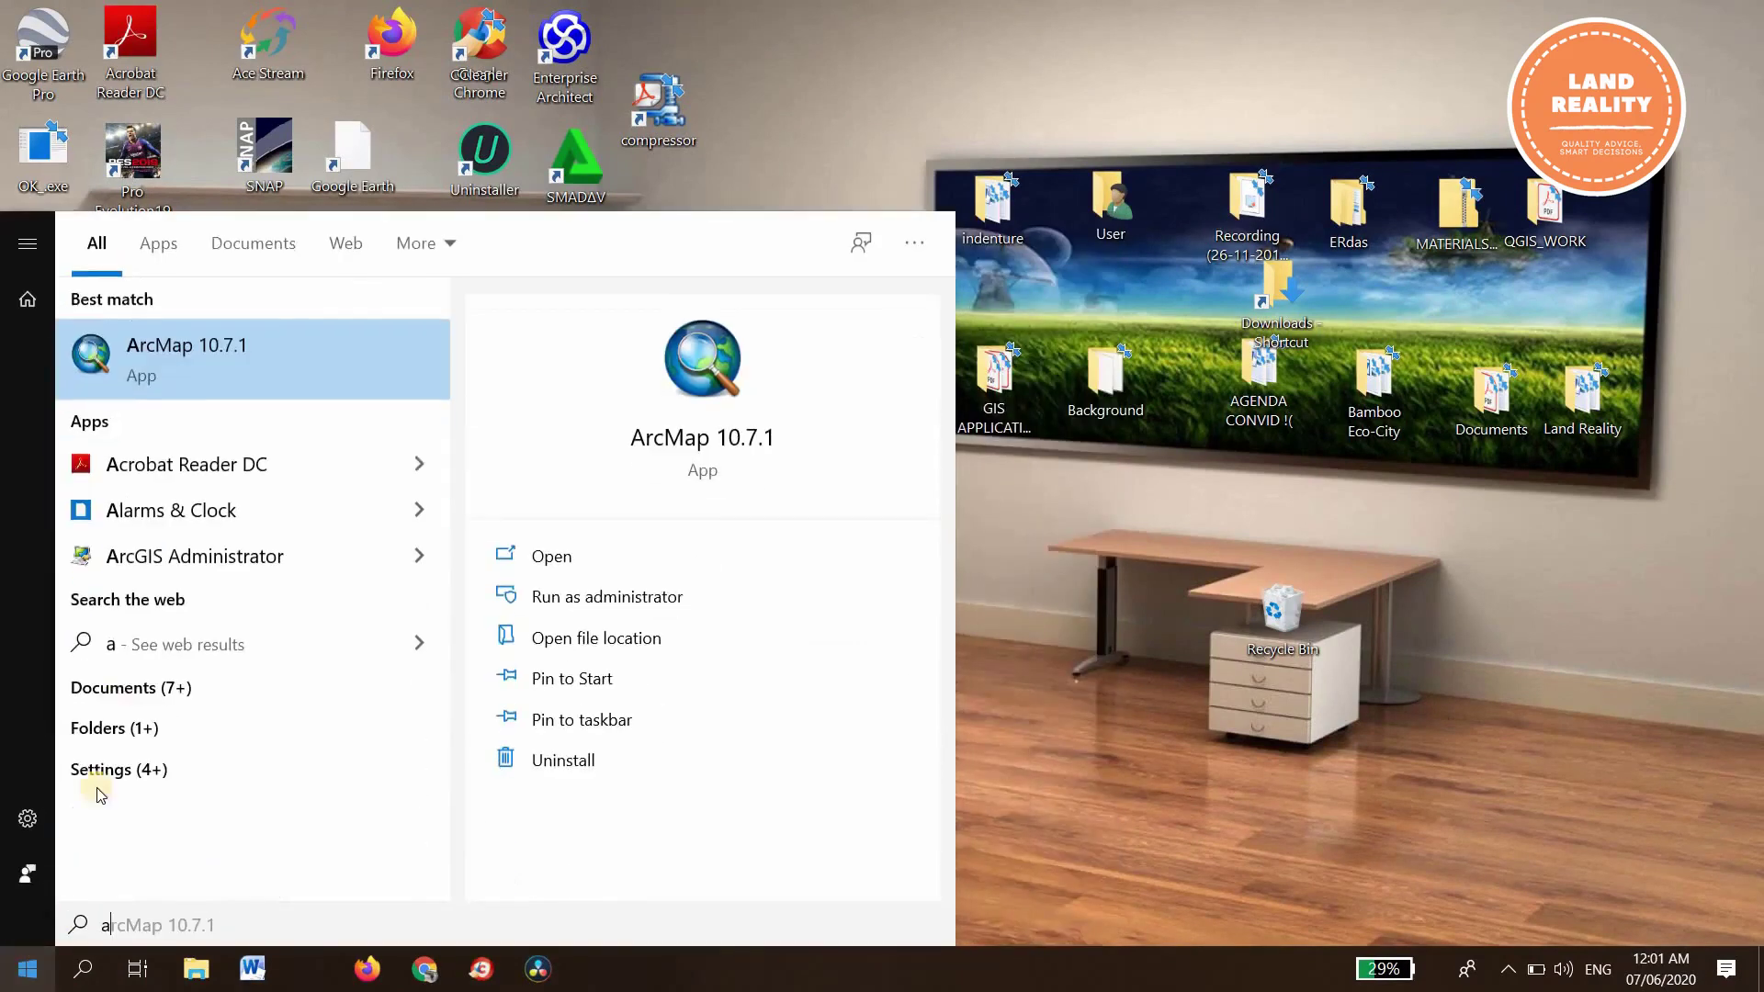
left_click(125, 372)
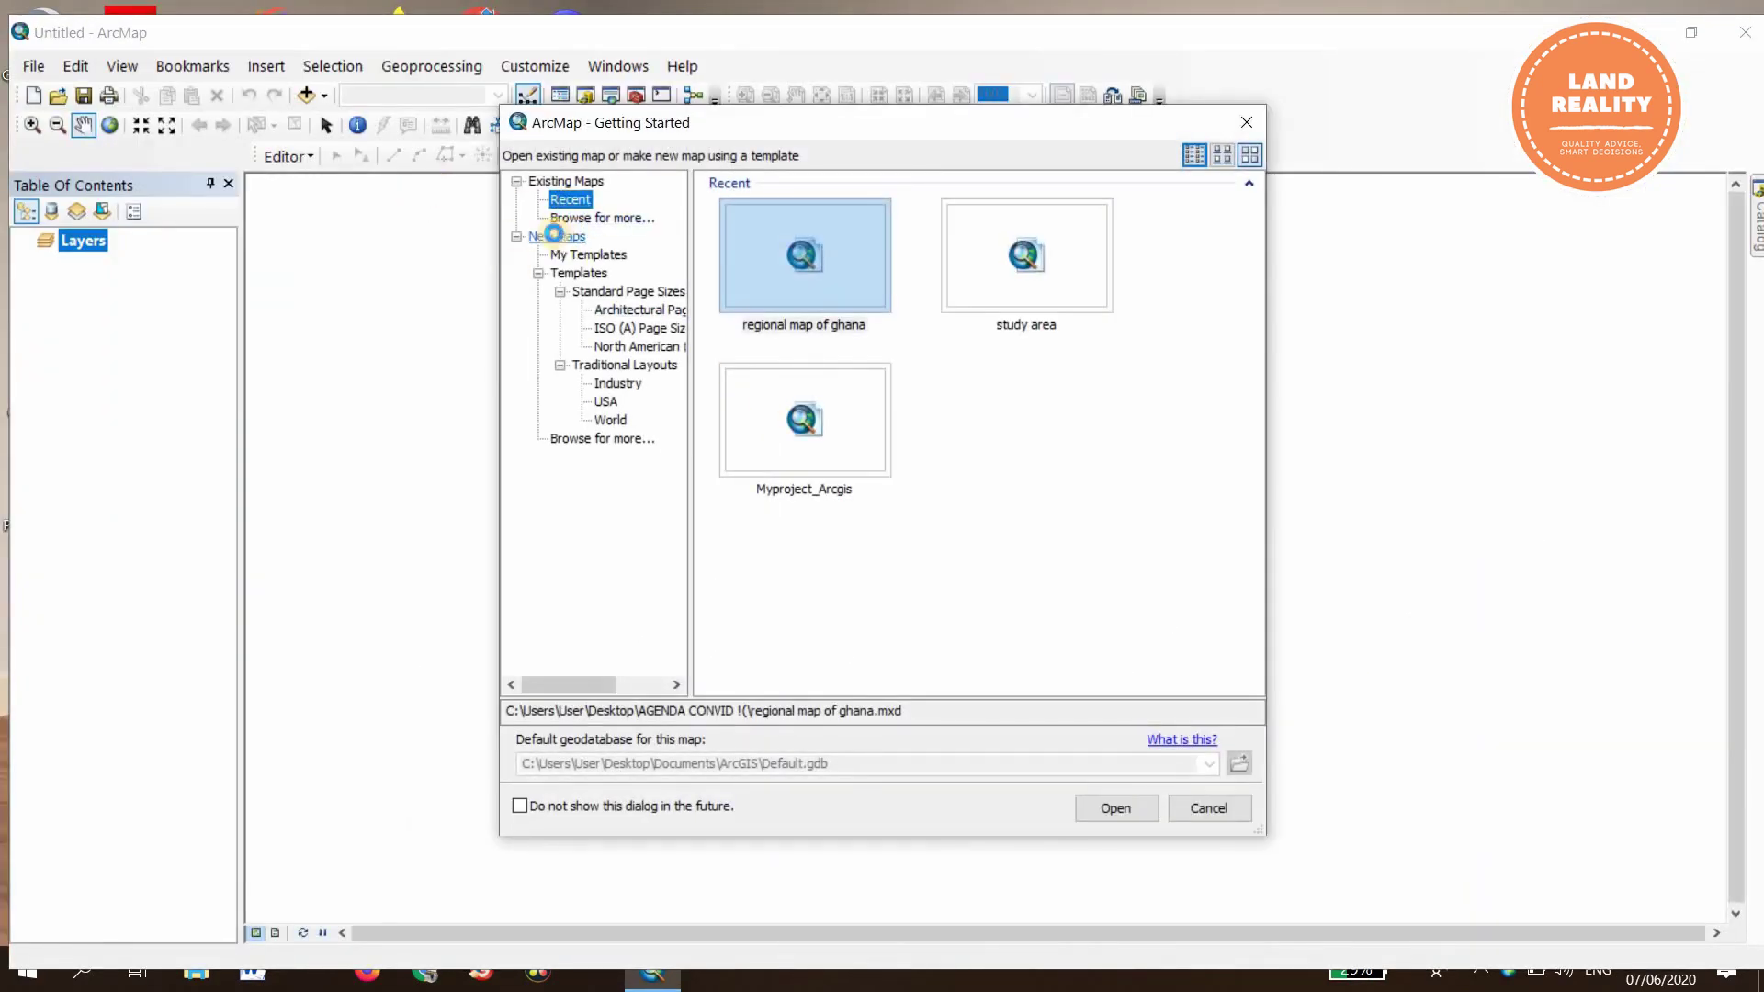
Step: Create a new map from the Blank Map template with the default geodatabase
left_click(556, 236)
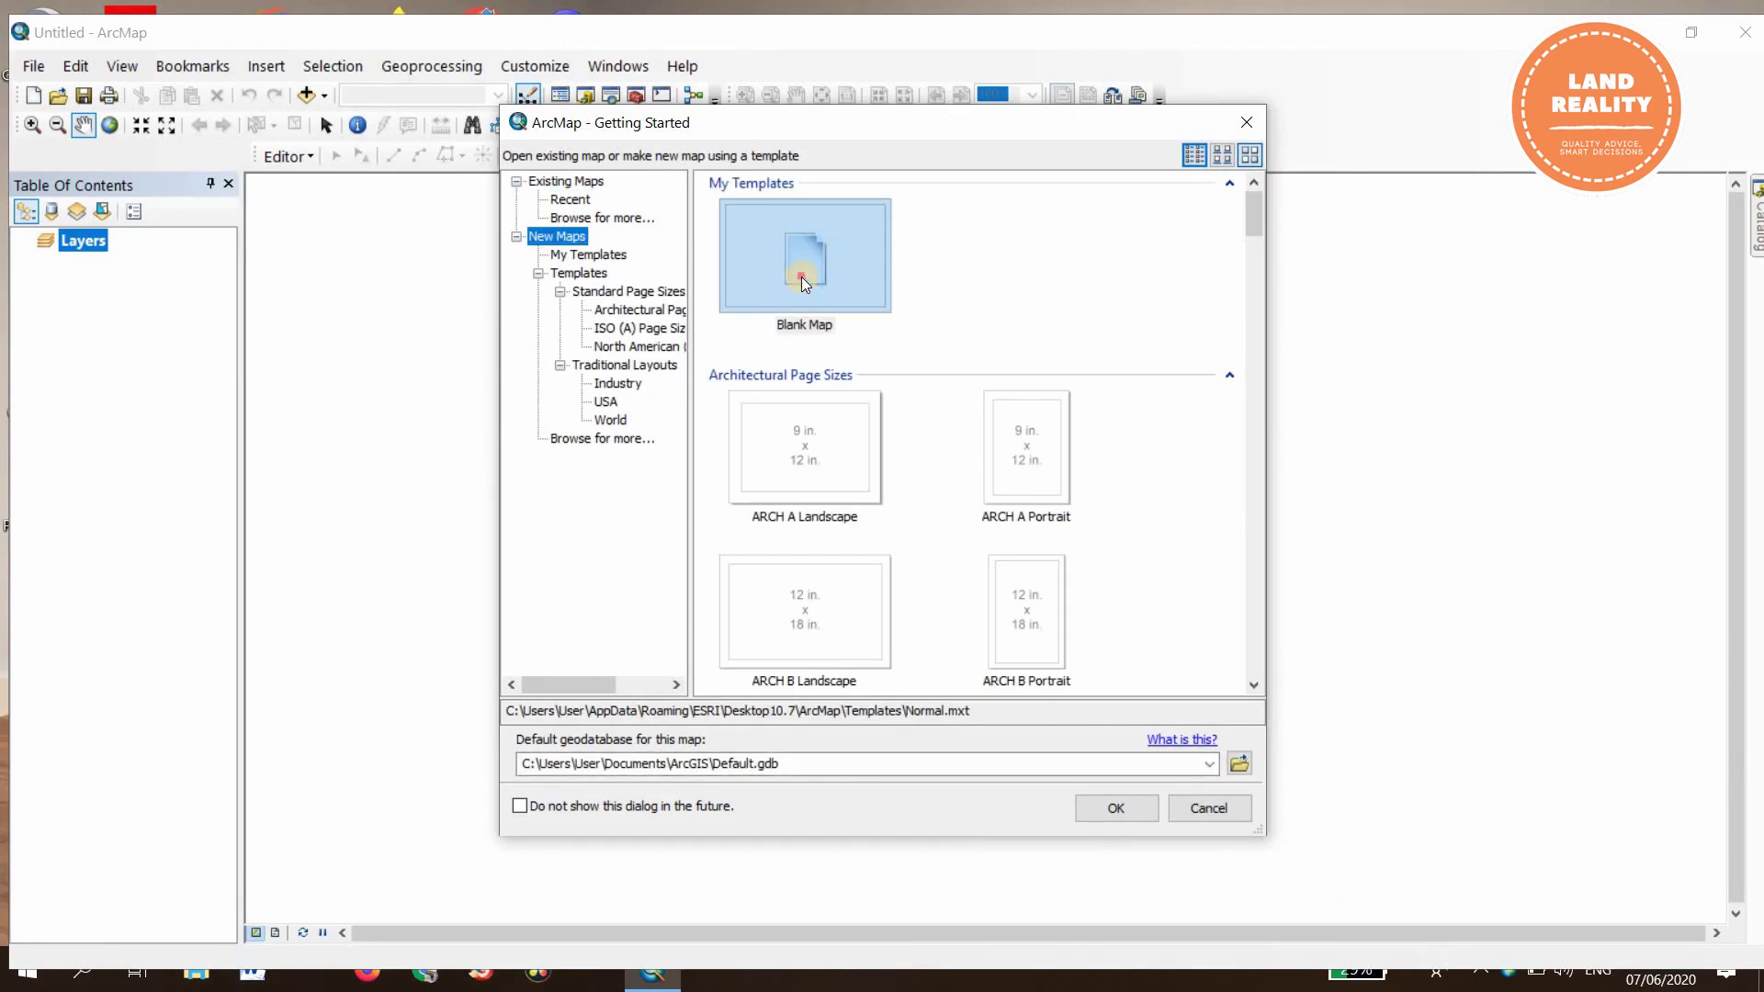
left_click(803, 287)
left_click(1126, 812)
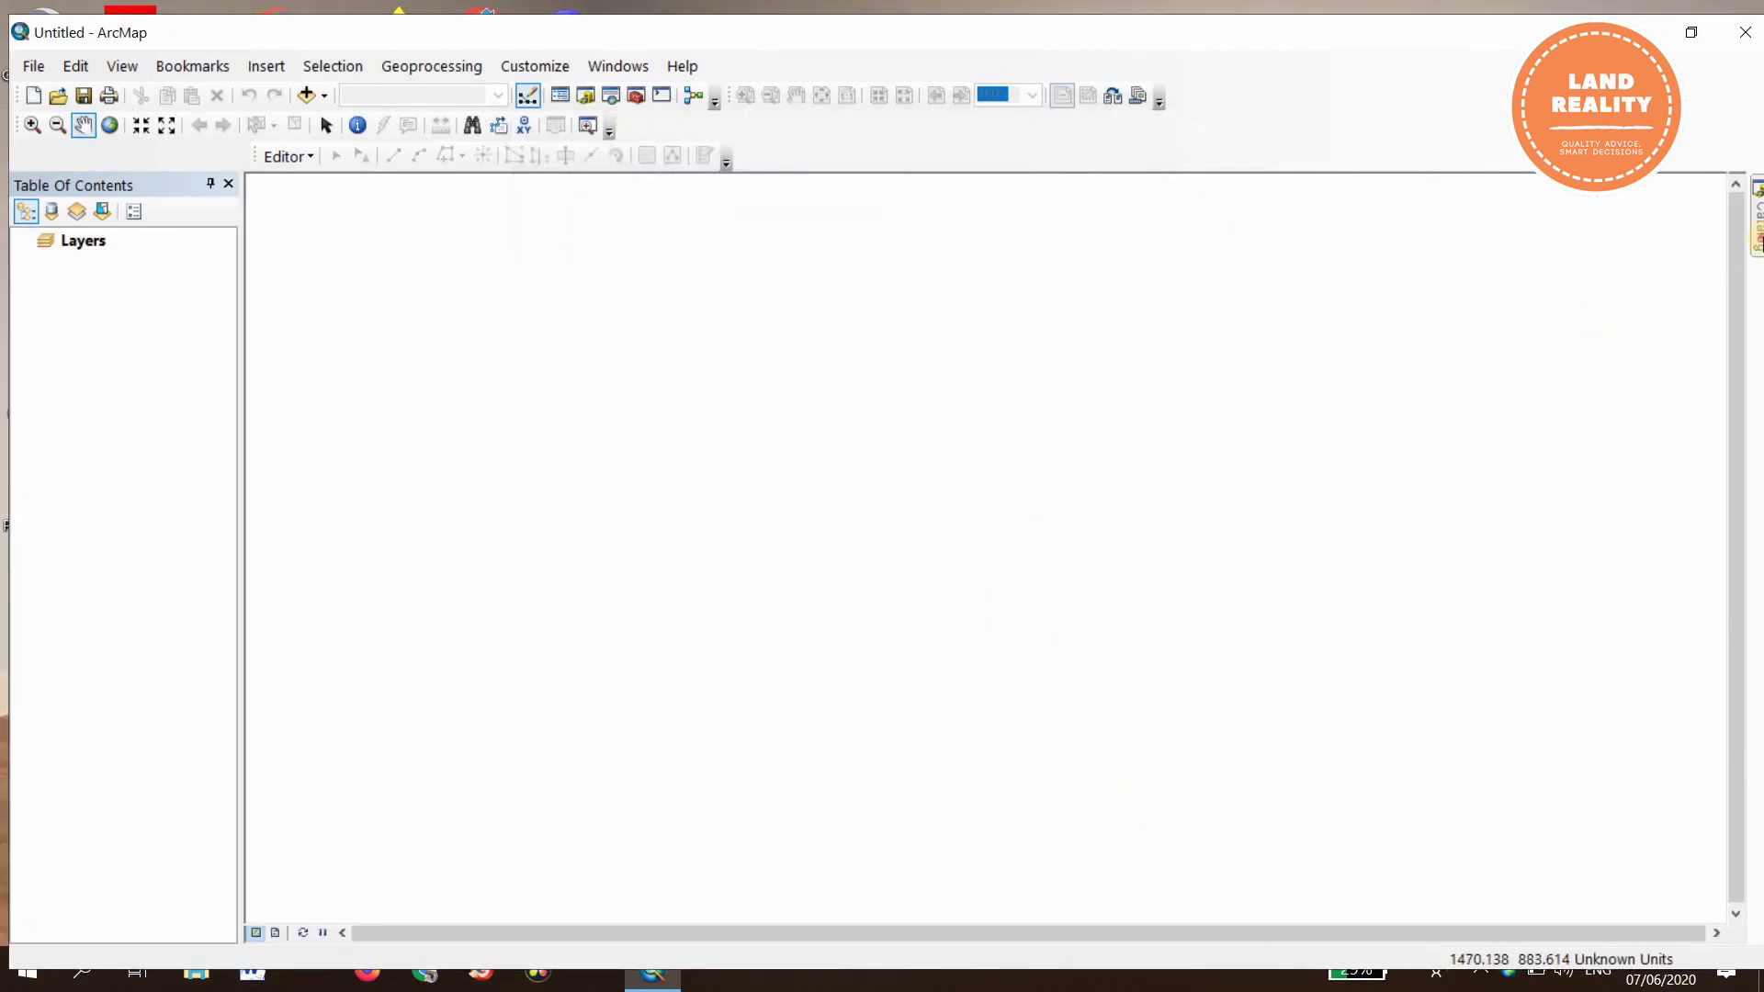
Step: Refresh the TryDemo folder connection in the Catalog
left_click(1756, 213)
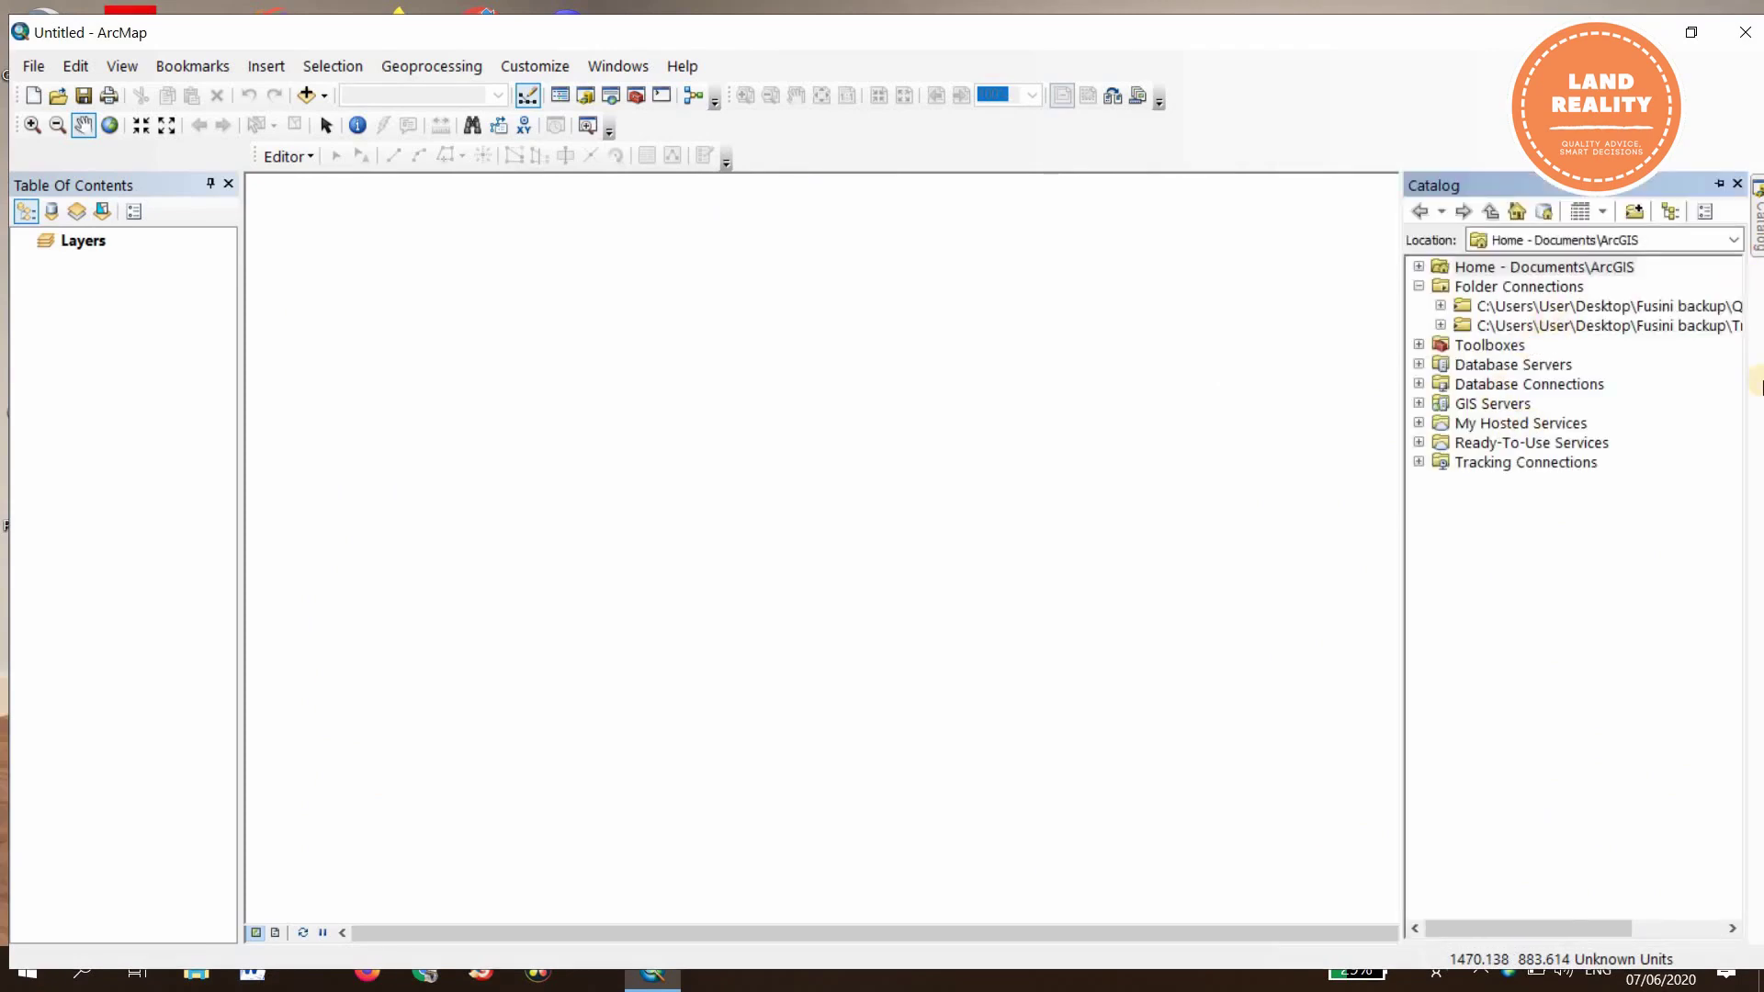
right_click(1571, 326)
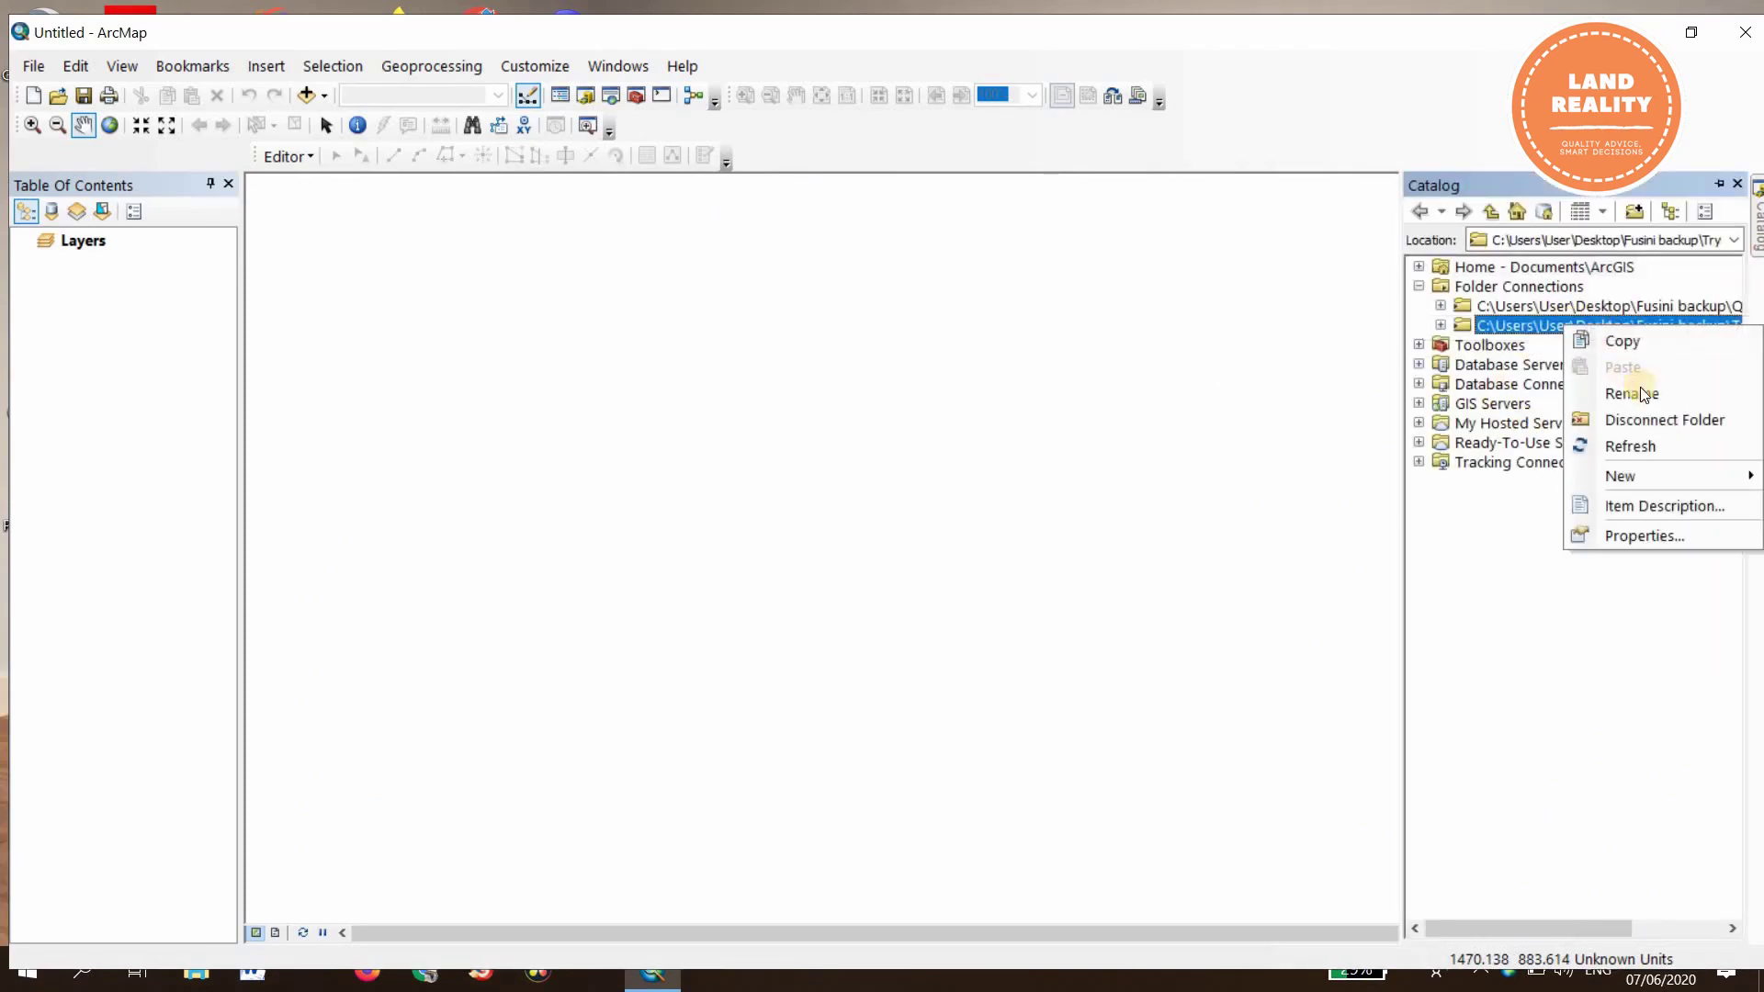
left_click(1642, 448)
left_click_drag(1647, 928, 1507, 926)
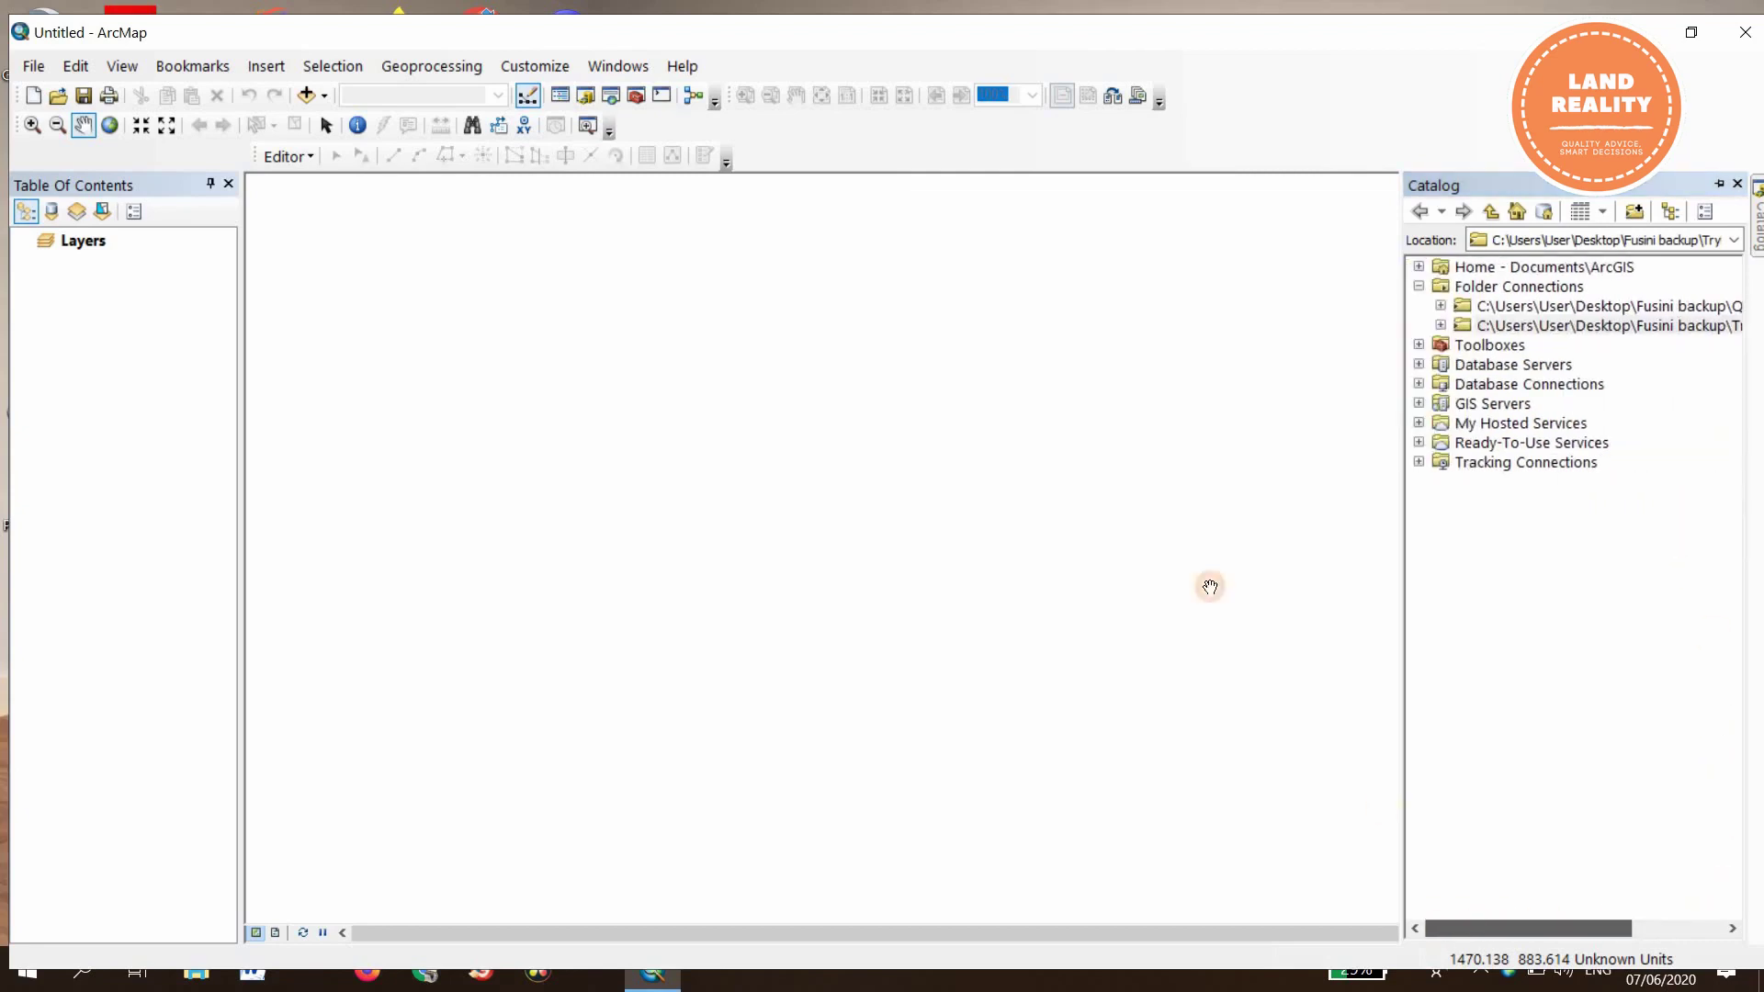
Step: Run the GPX To Features conversion on waah.gpx from the TryDemo folder, keeping the default output feature class in Default.gdb
left_click(637, 97)
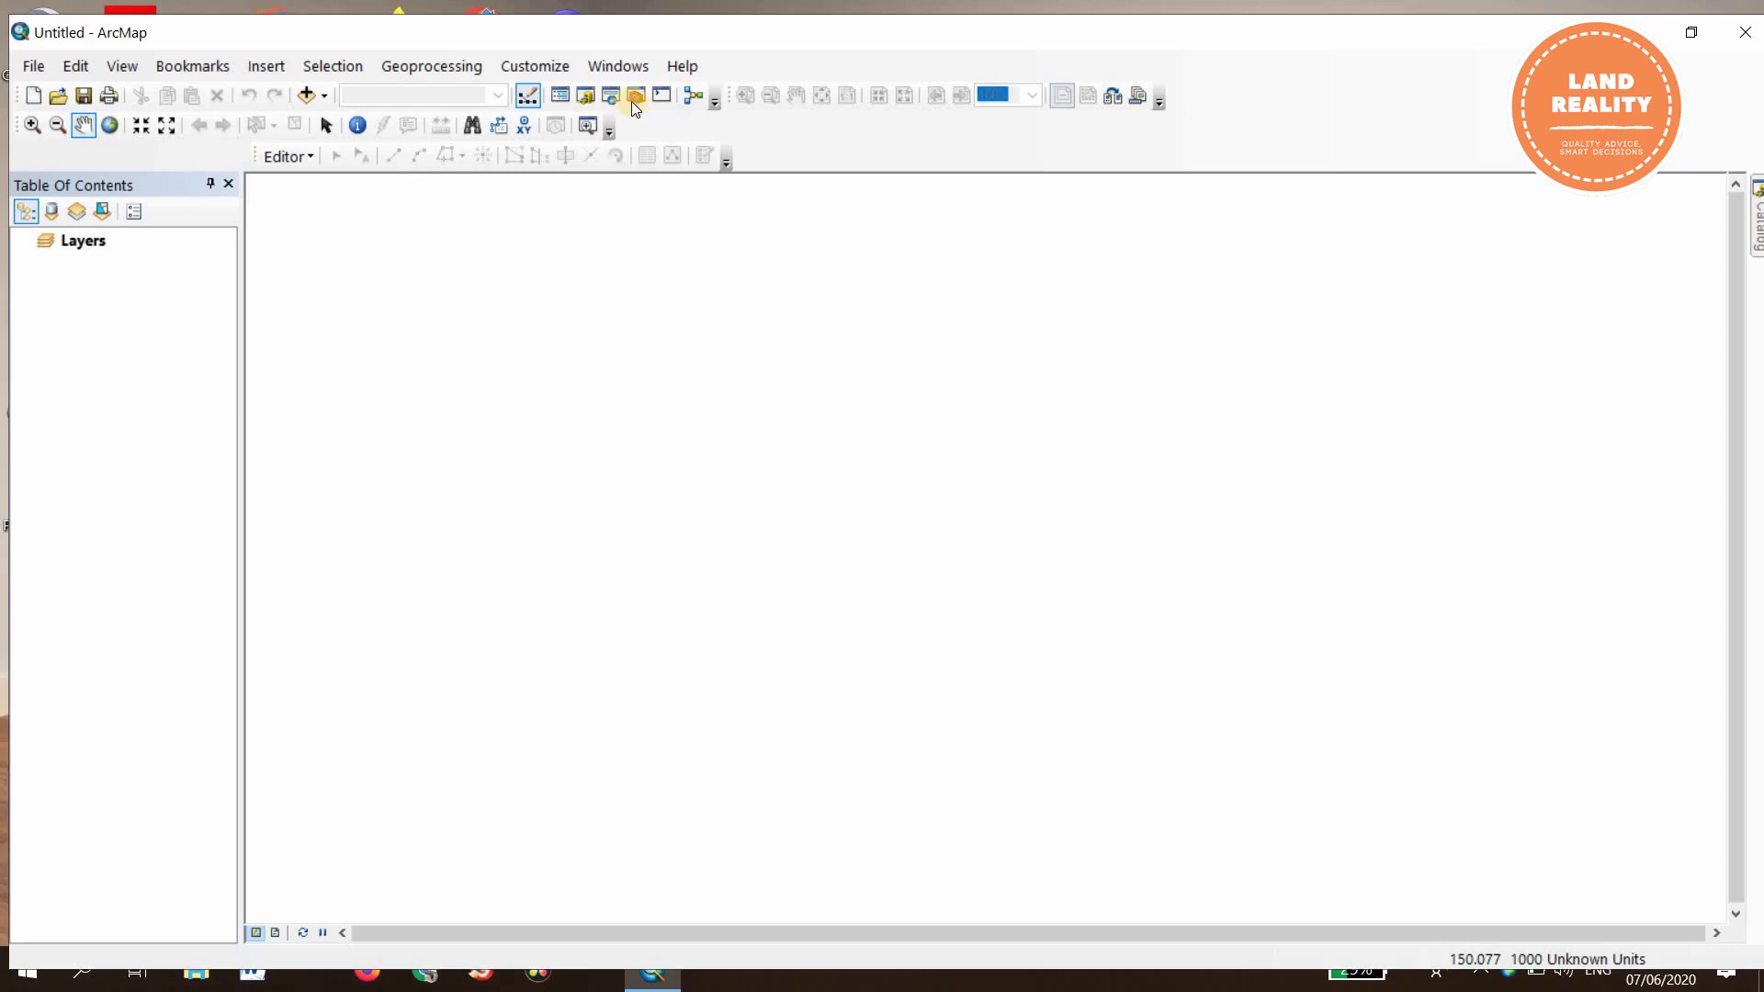
left_click(631, 98)
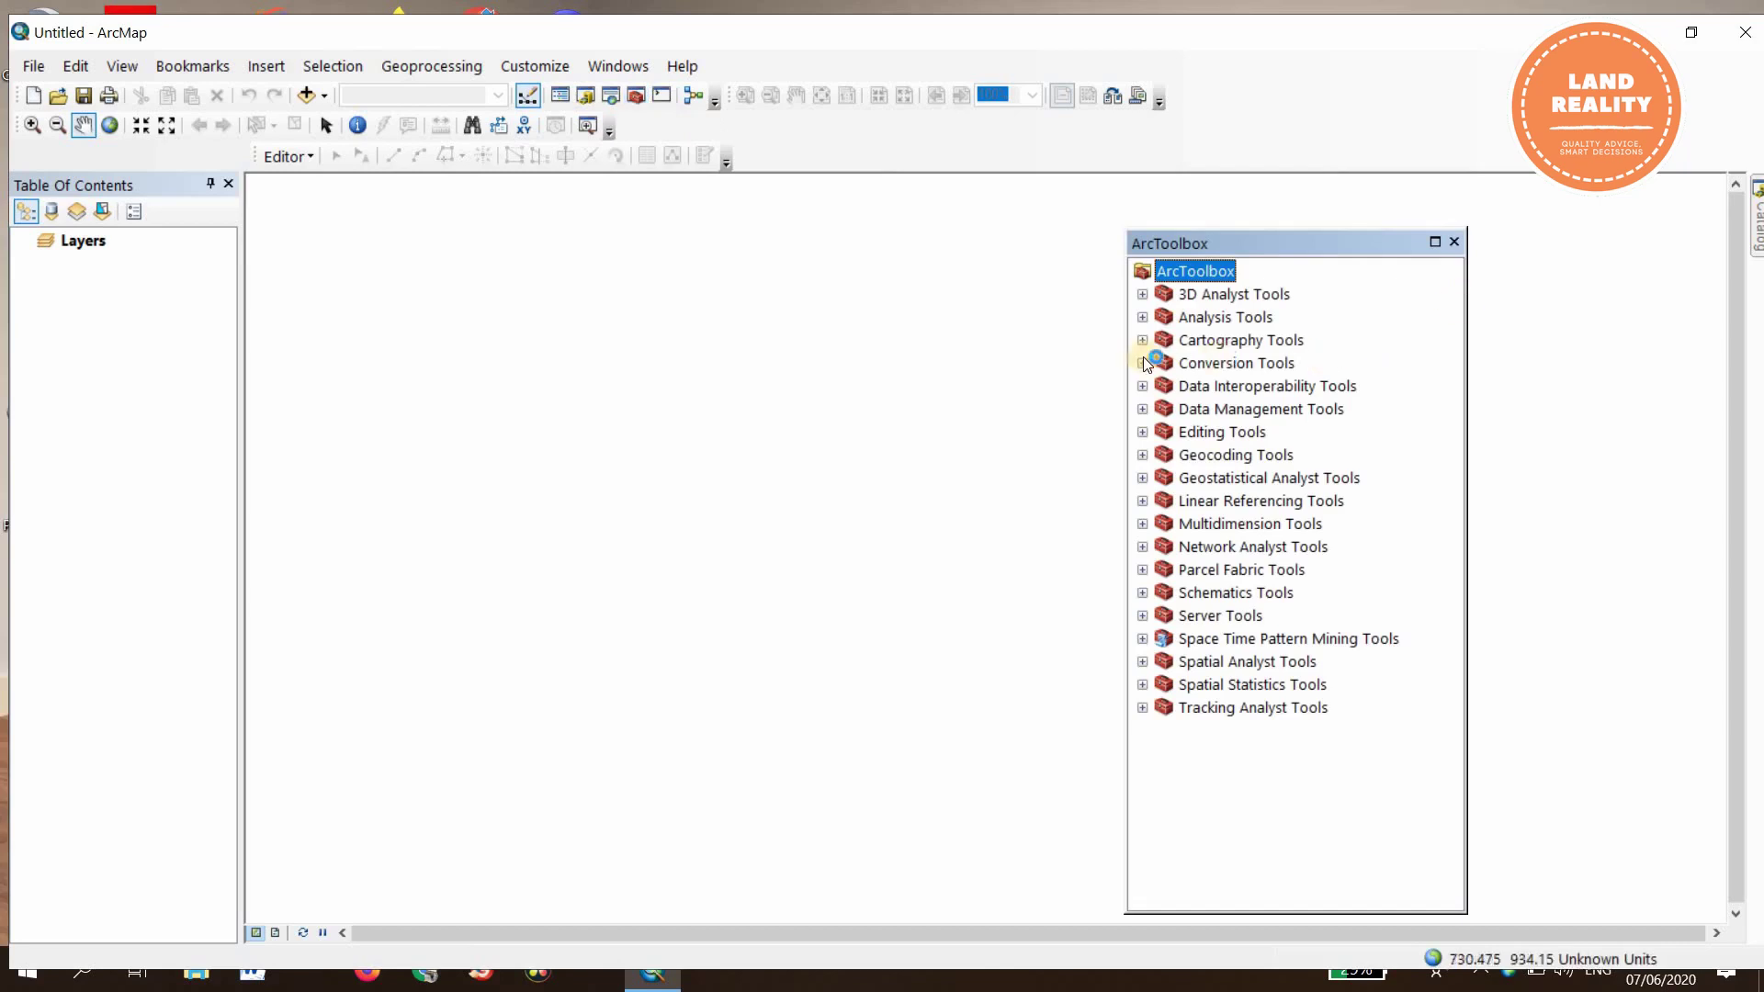
left_click(1142, 363)
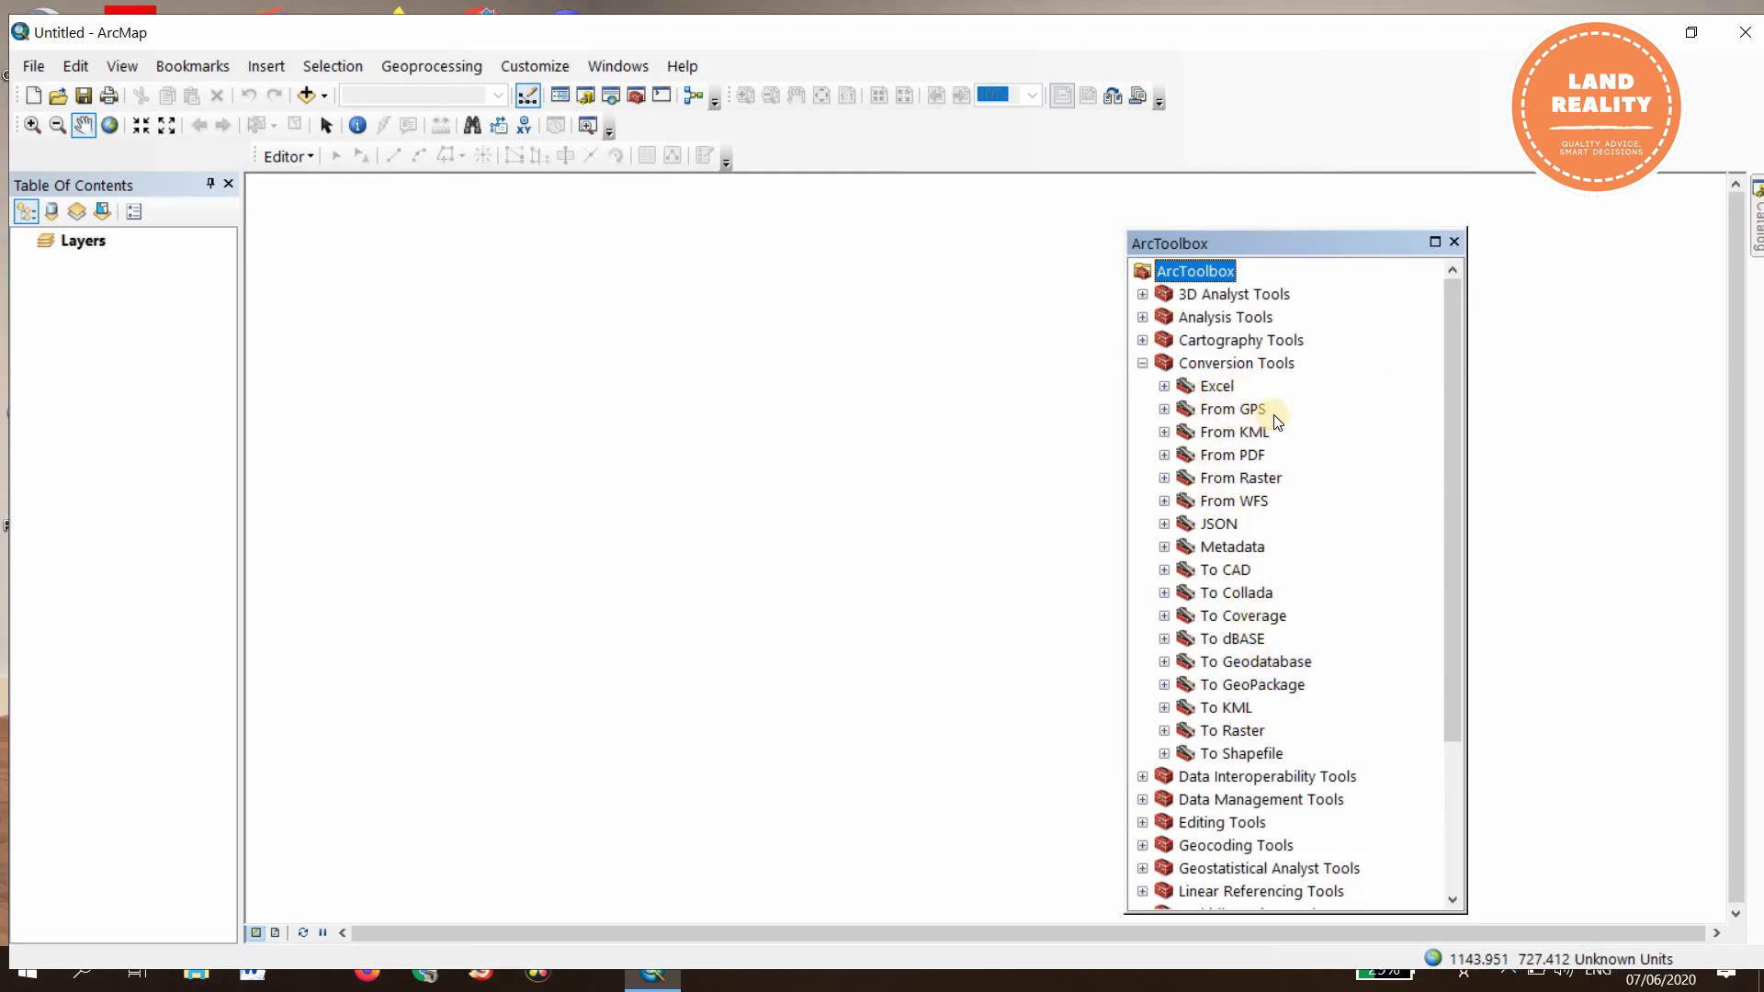
left_click(1165, 410)
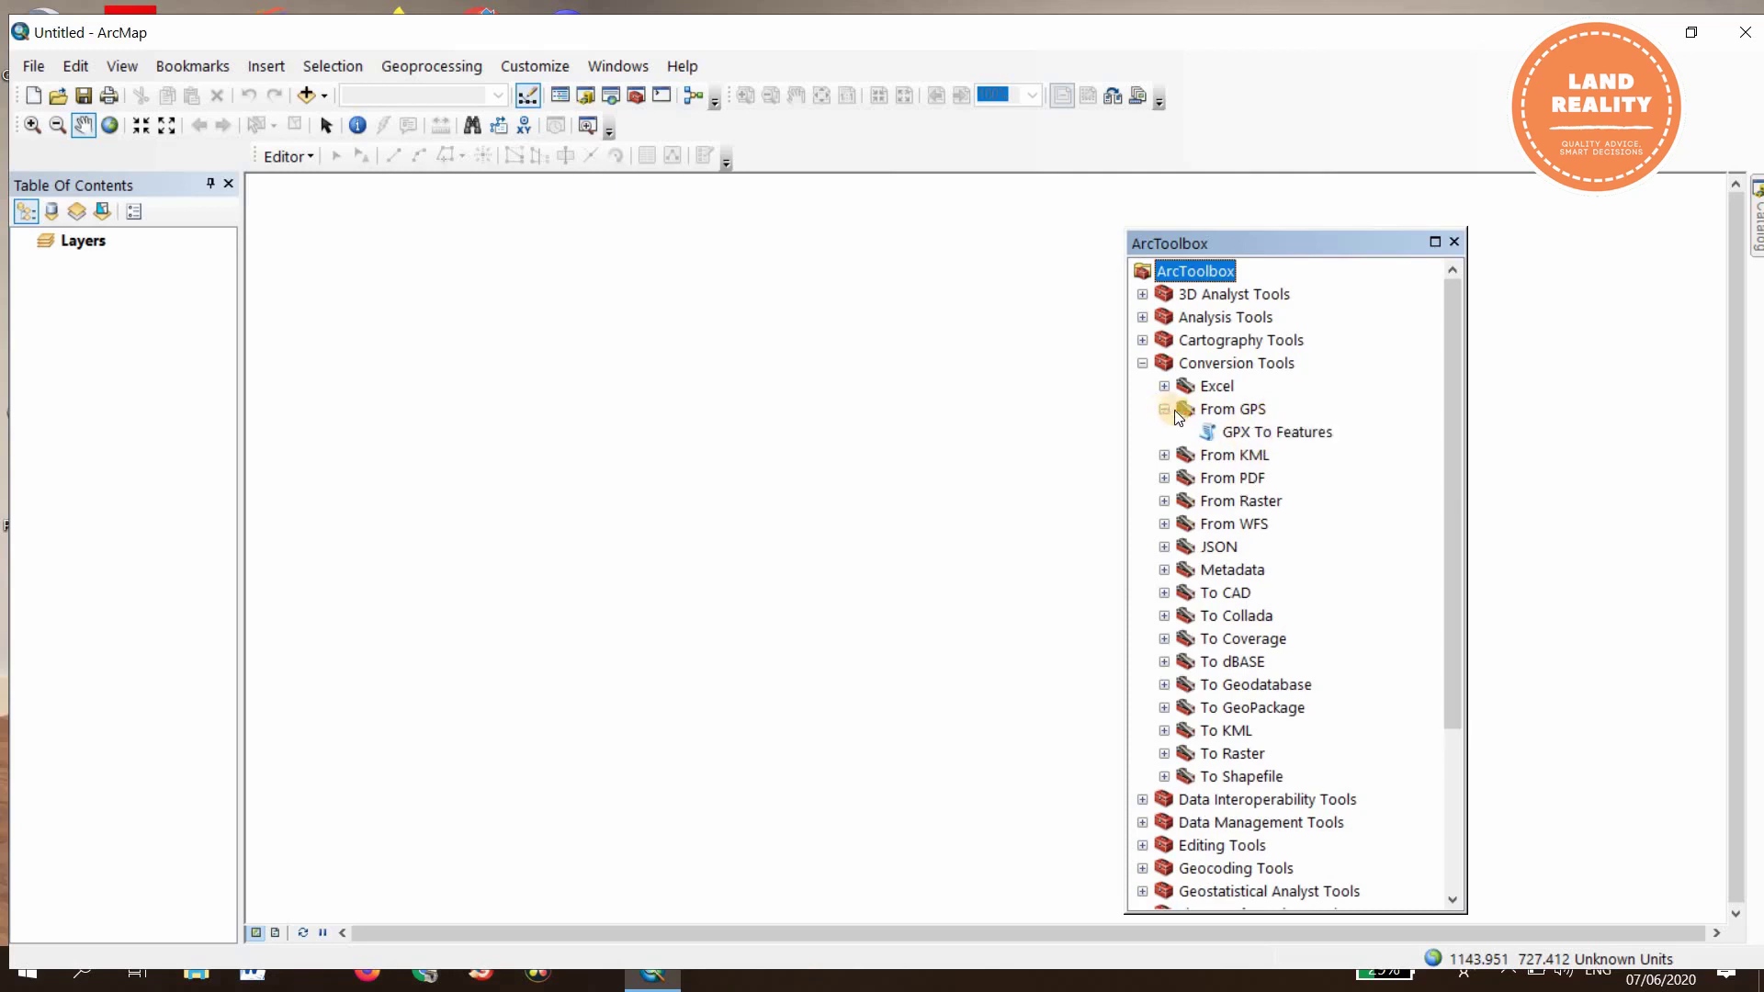
double_click(1274, 433)
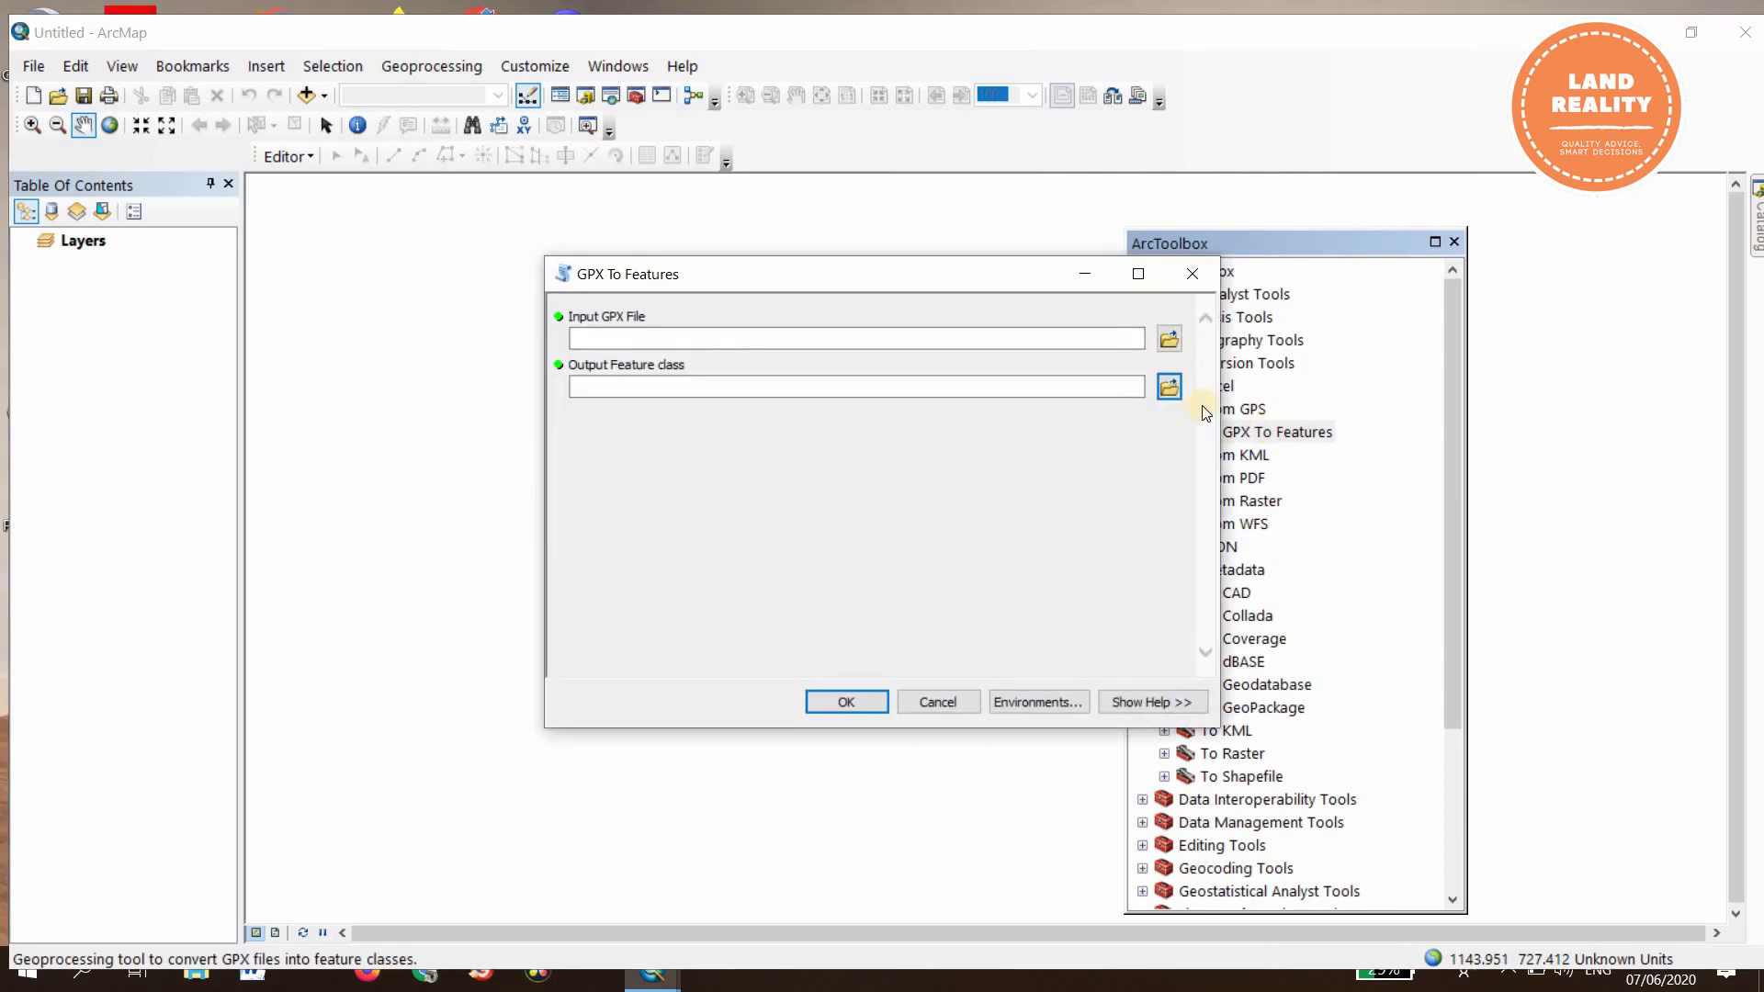
left_click(1167, 340)
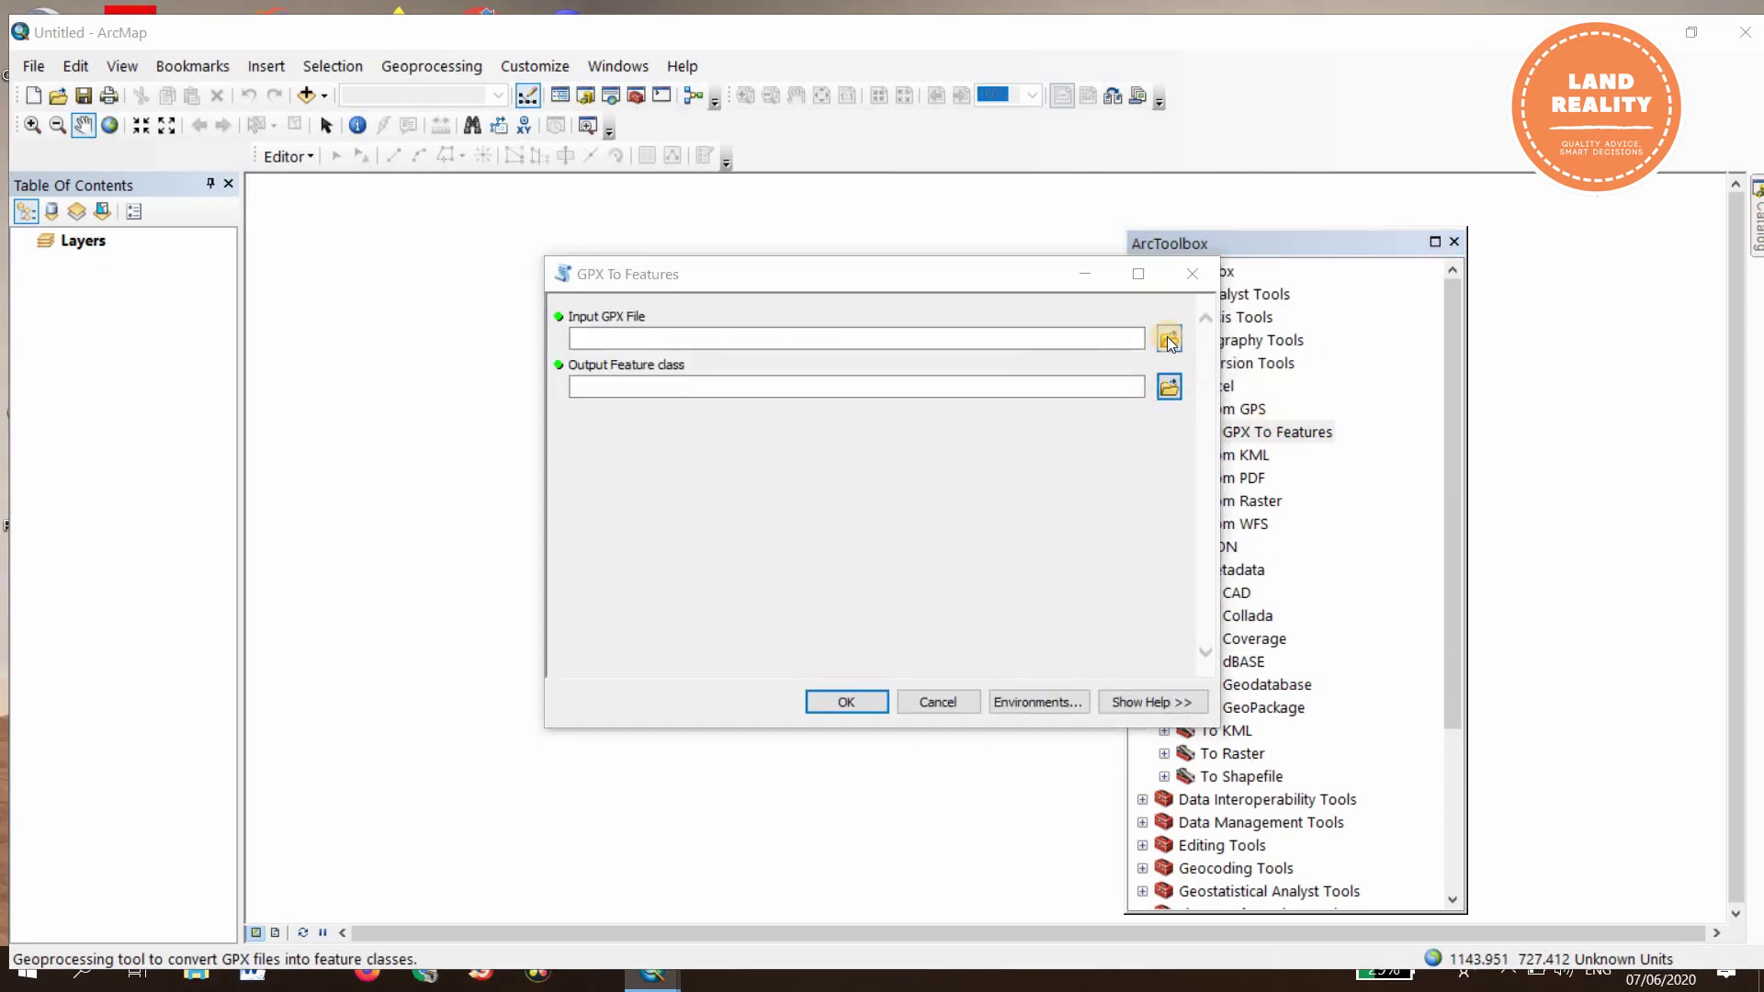
left_click(740, 396)
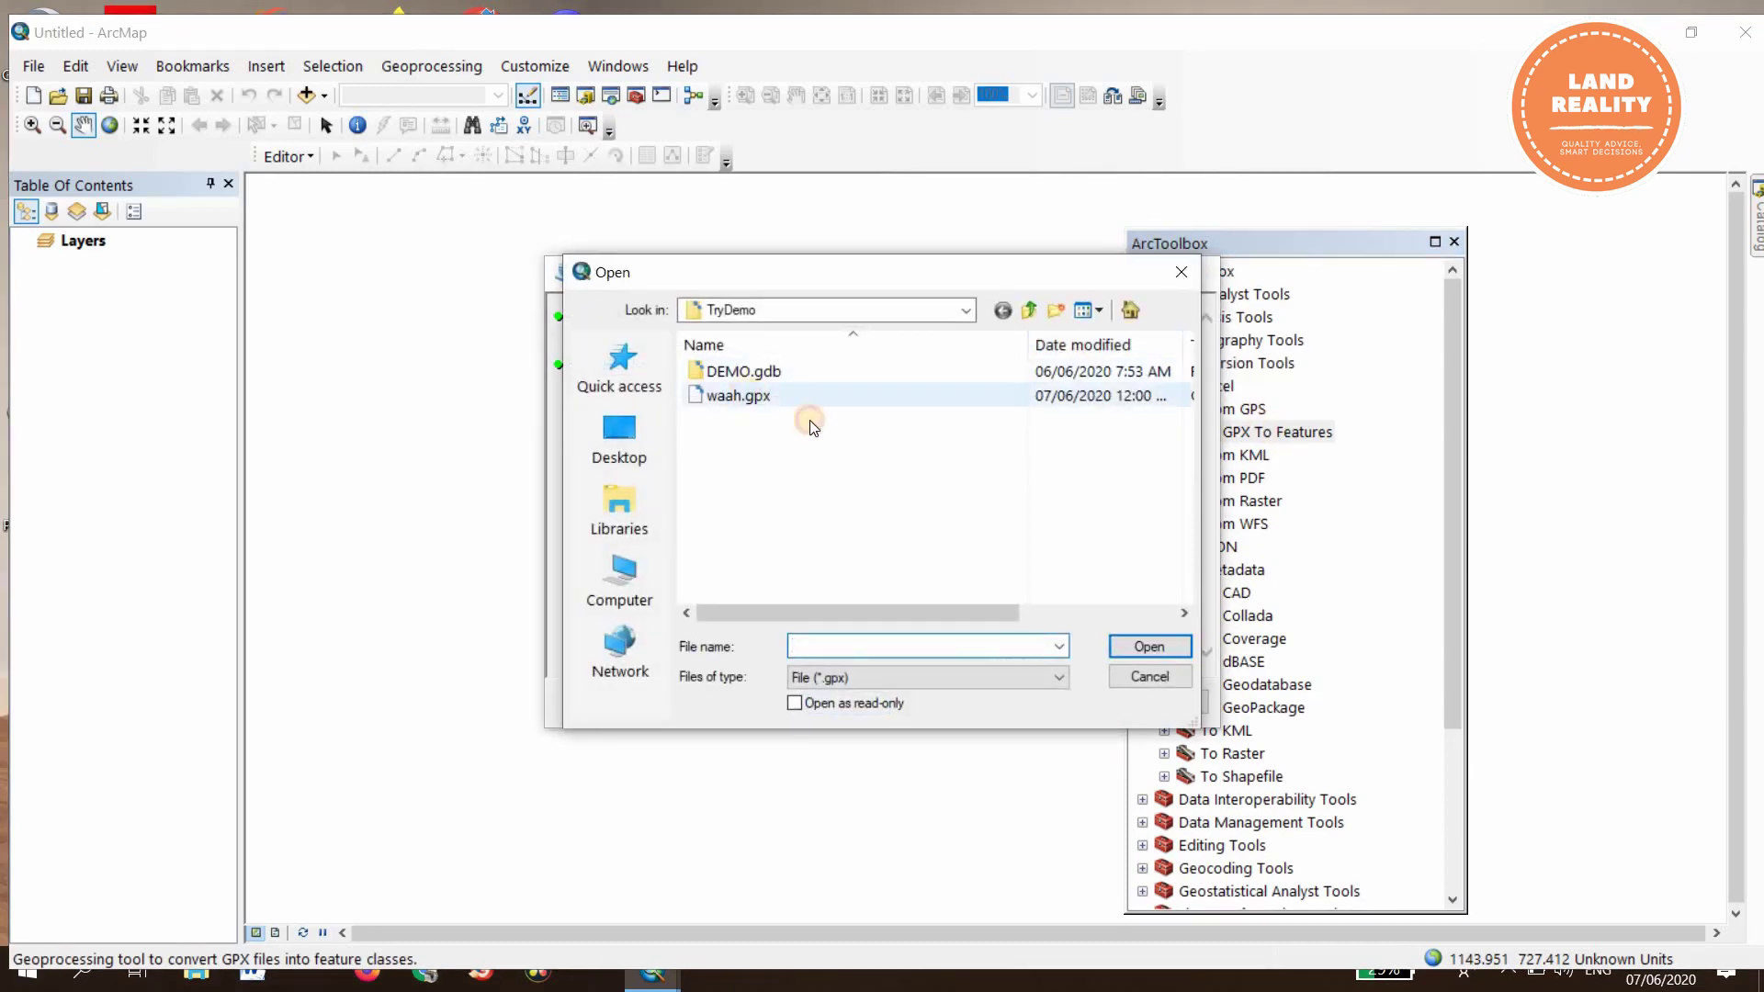
left_click(1150, 647)
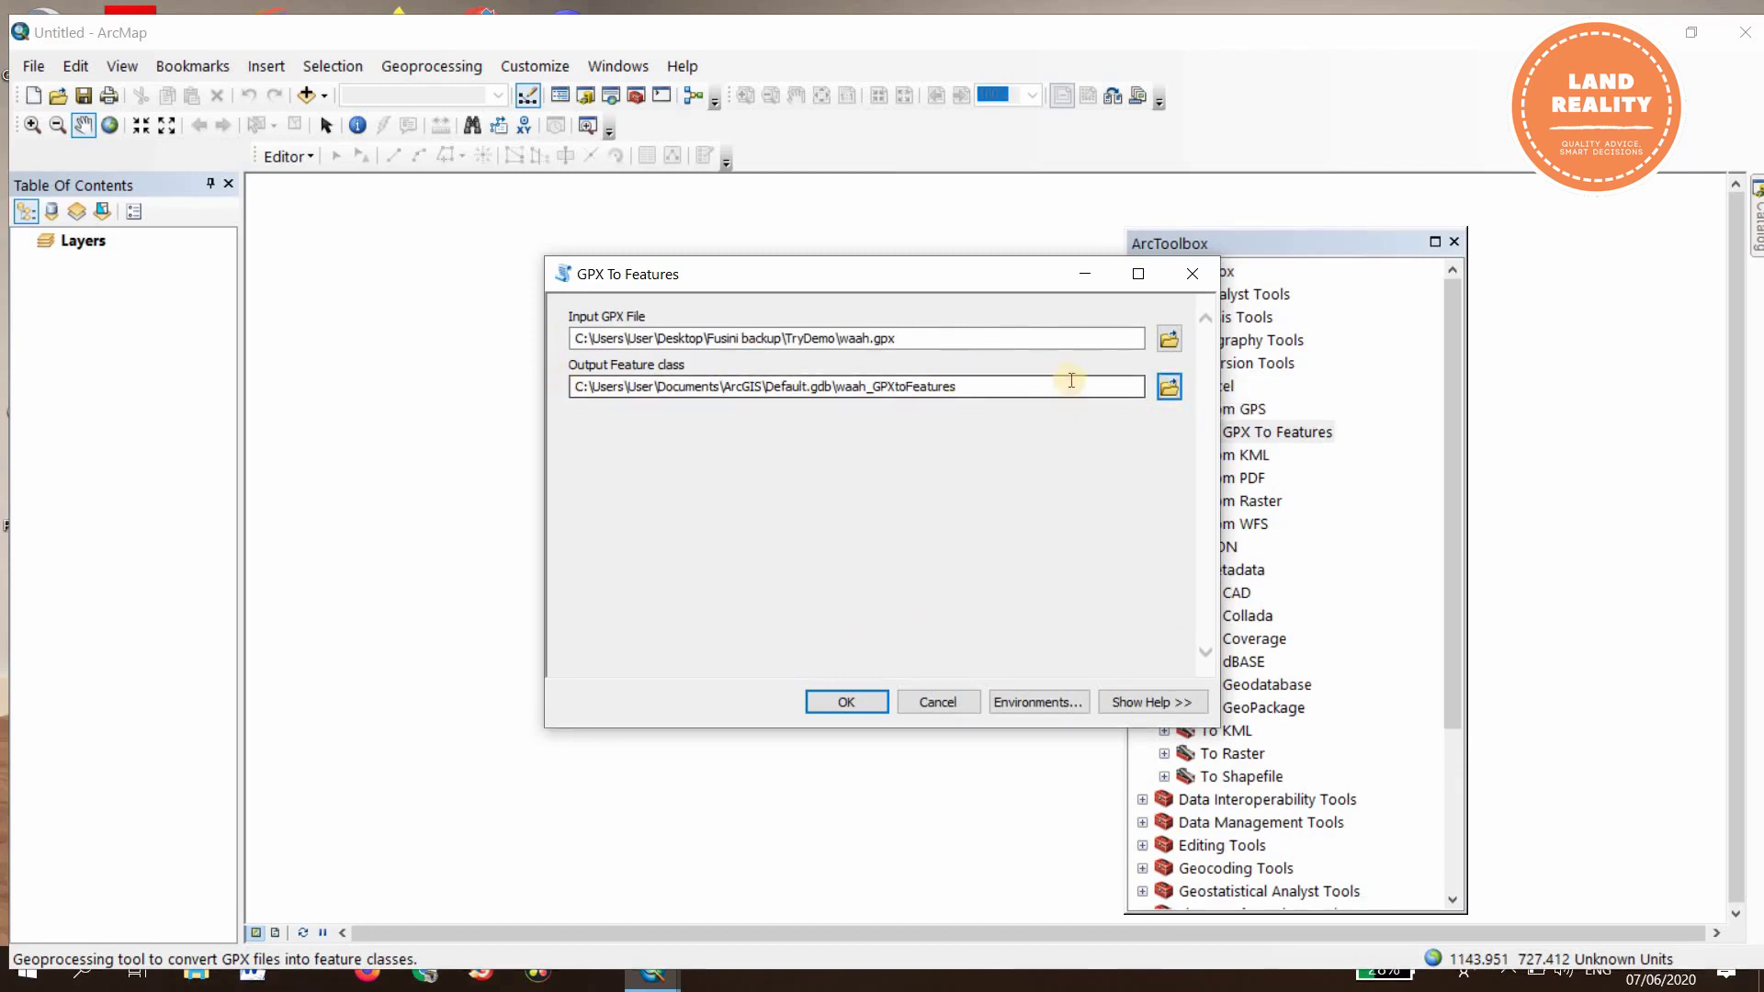
left_click(1170, 387)
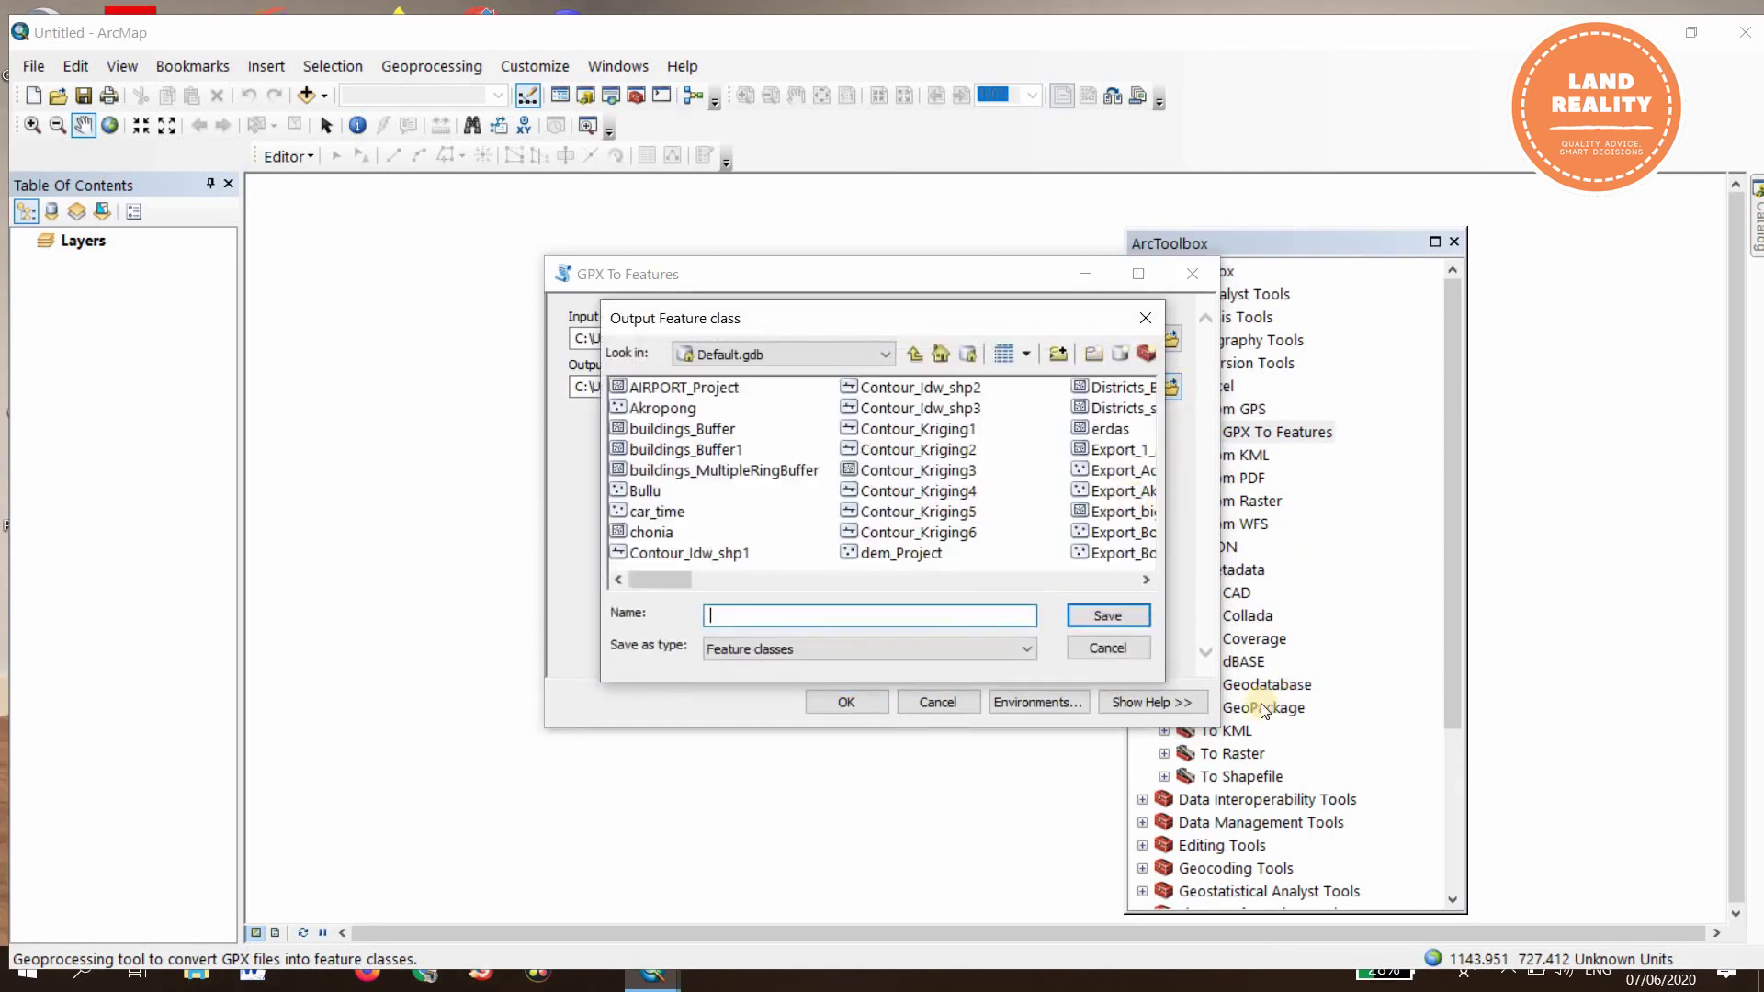
left_click(1095, 647)
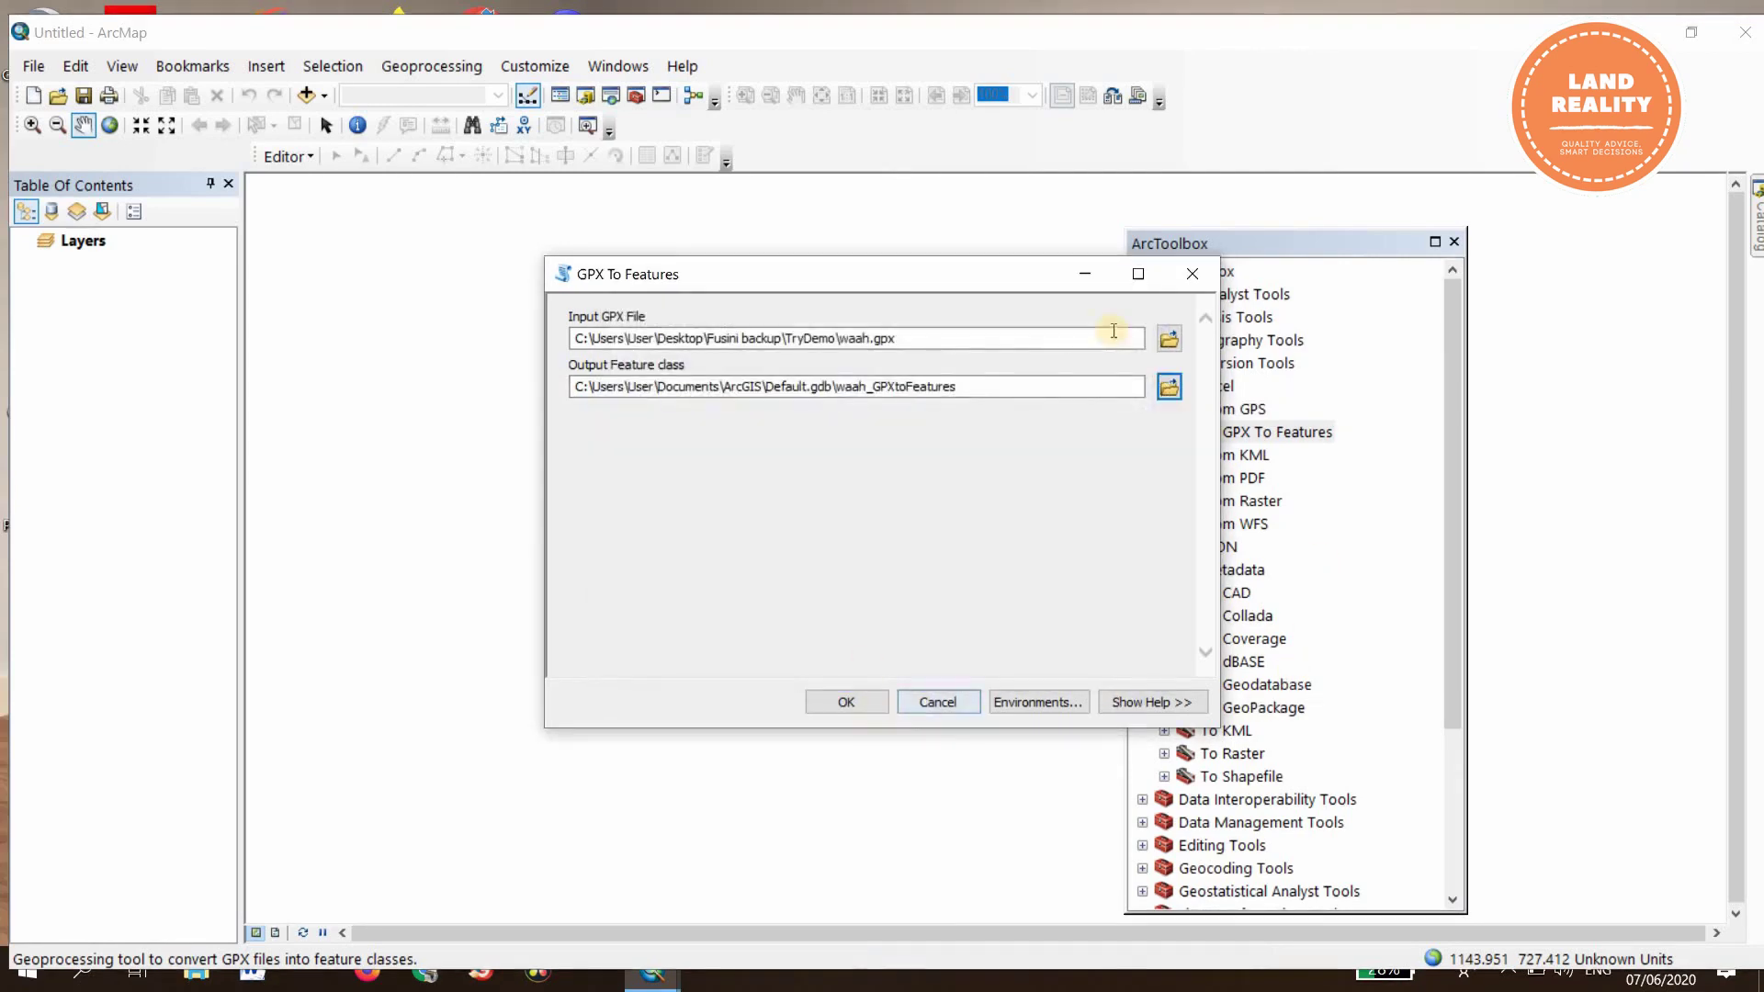
left_click(860, 700)
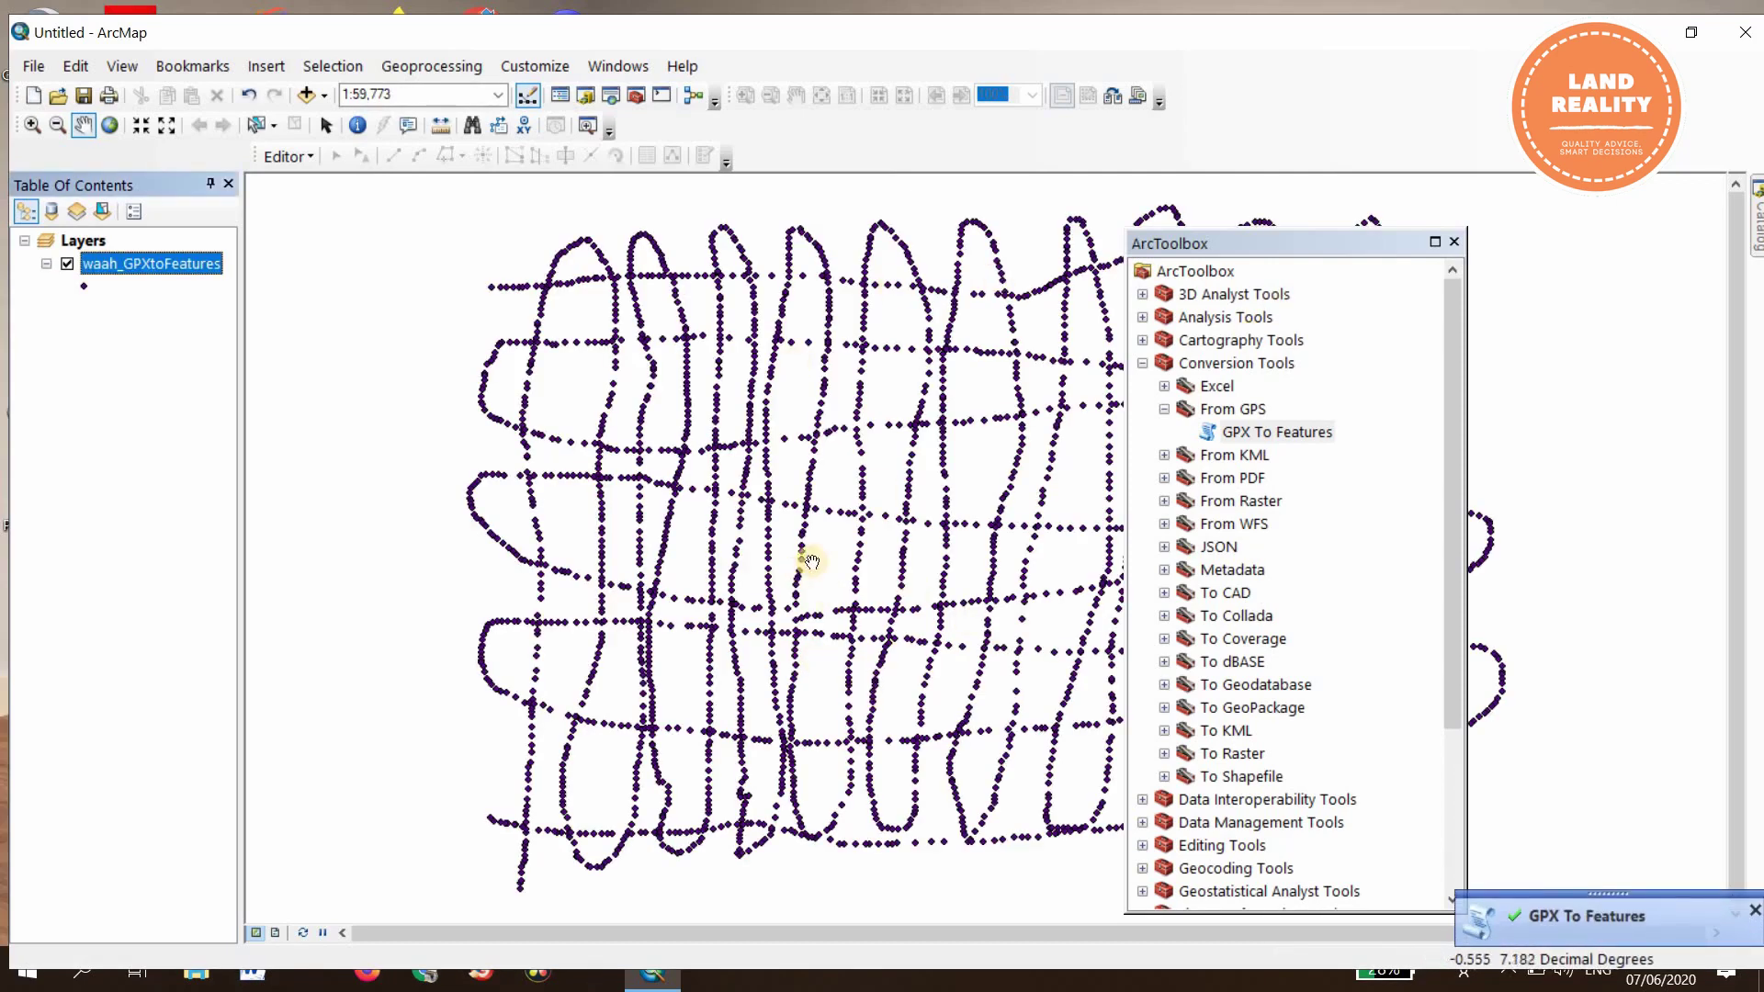
Step: Move the ArcToolbox window clear of the plotted points and open the data export for the waah_GPXtoFeatures layer
left_click(1383, 243)
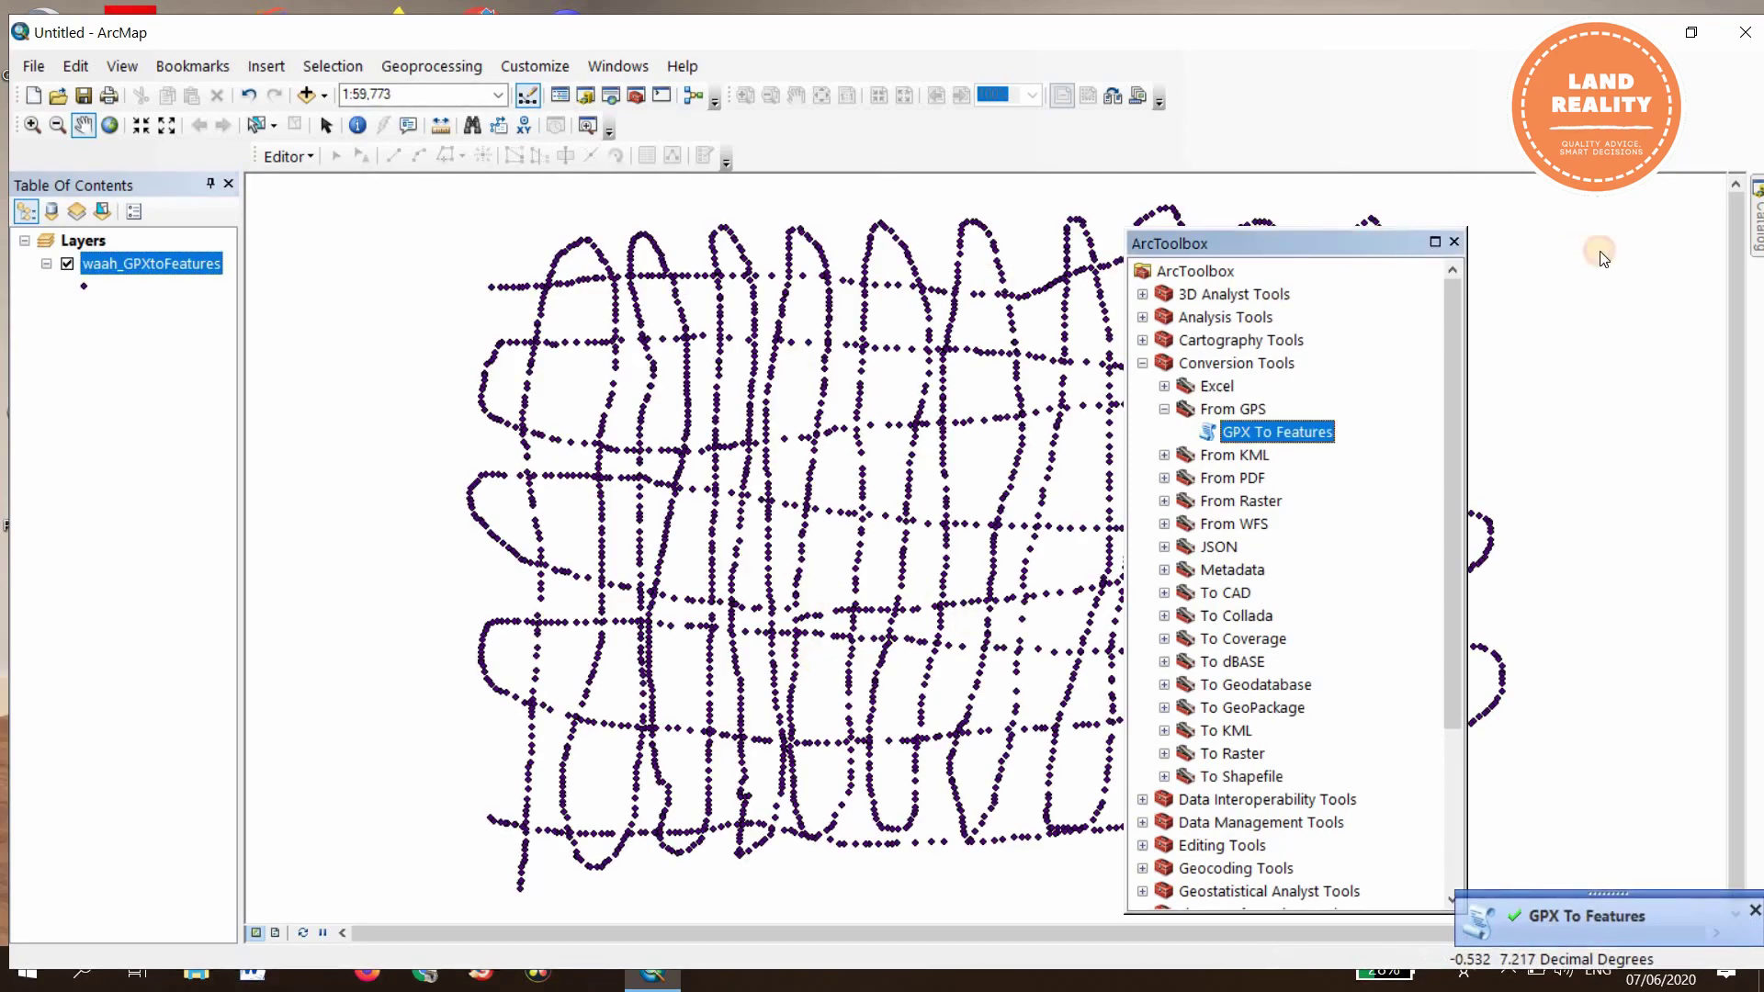
mouse_move(1599, 251)
left_mouse_down()
mouse_move(1604, 237)
mouse_move(1582, 236)
left_mouse_up()
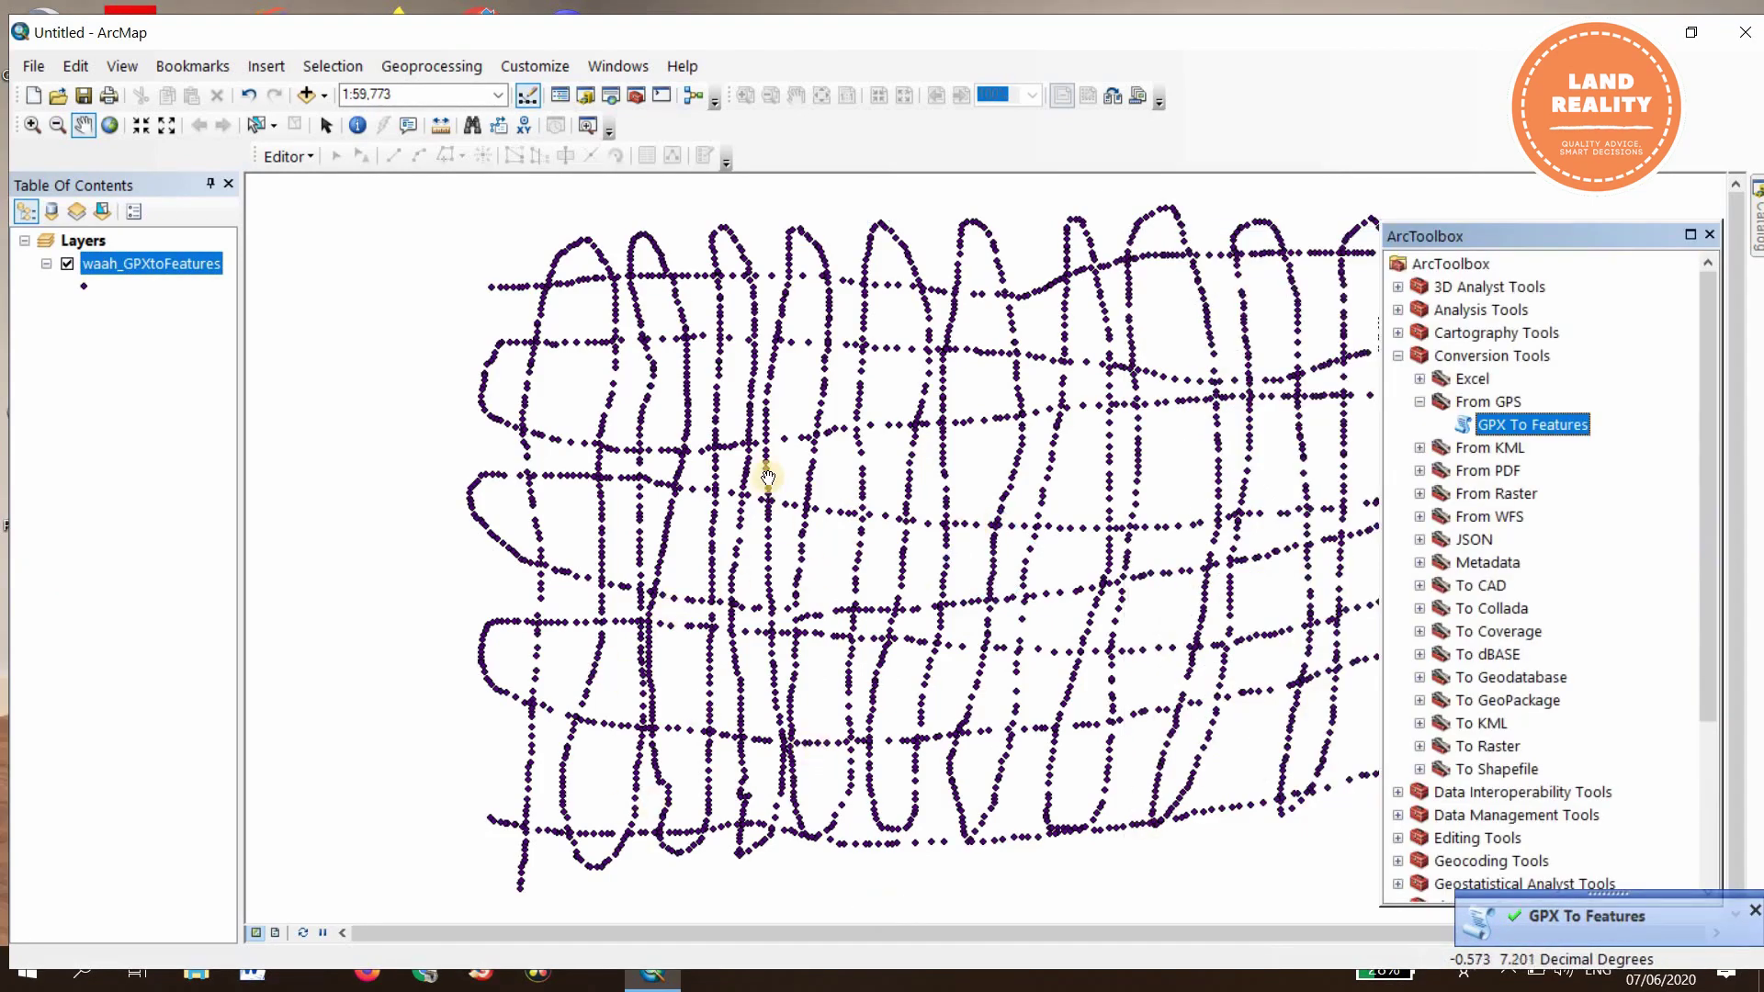
right_click(122, 267)
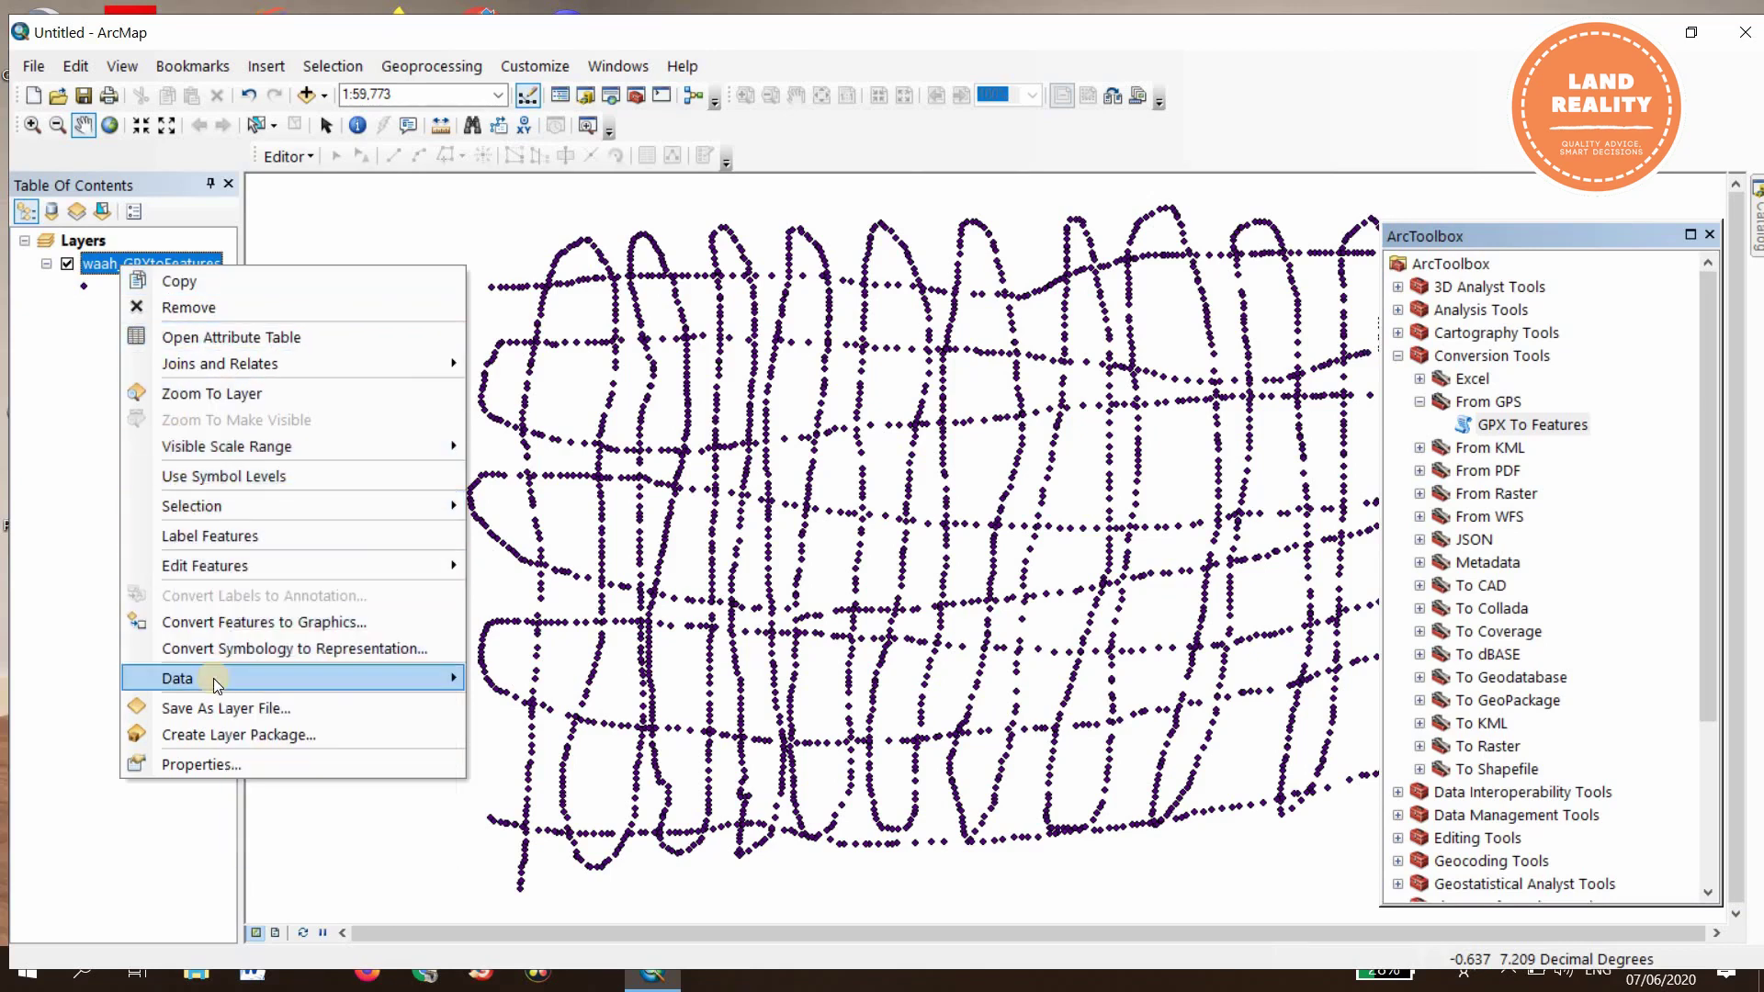
mouse_move(217, 685)
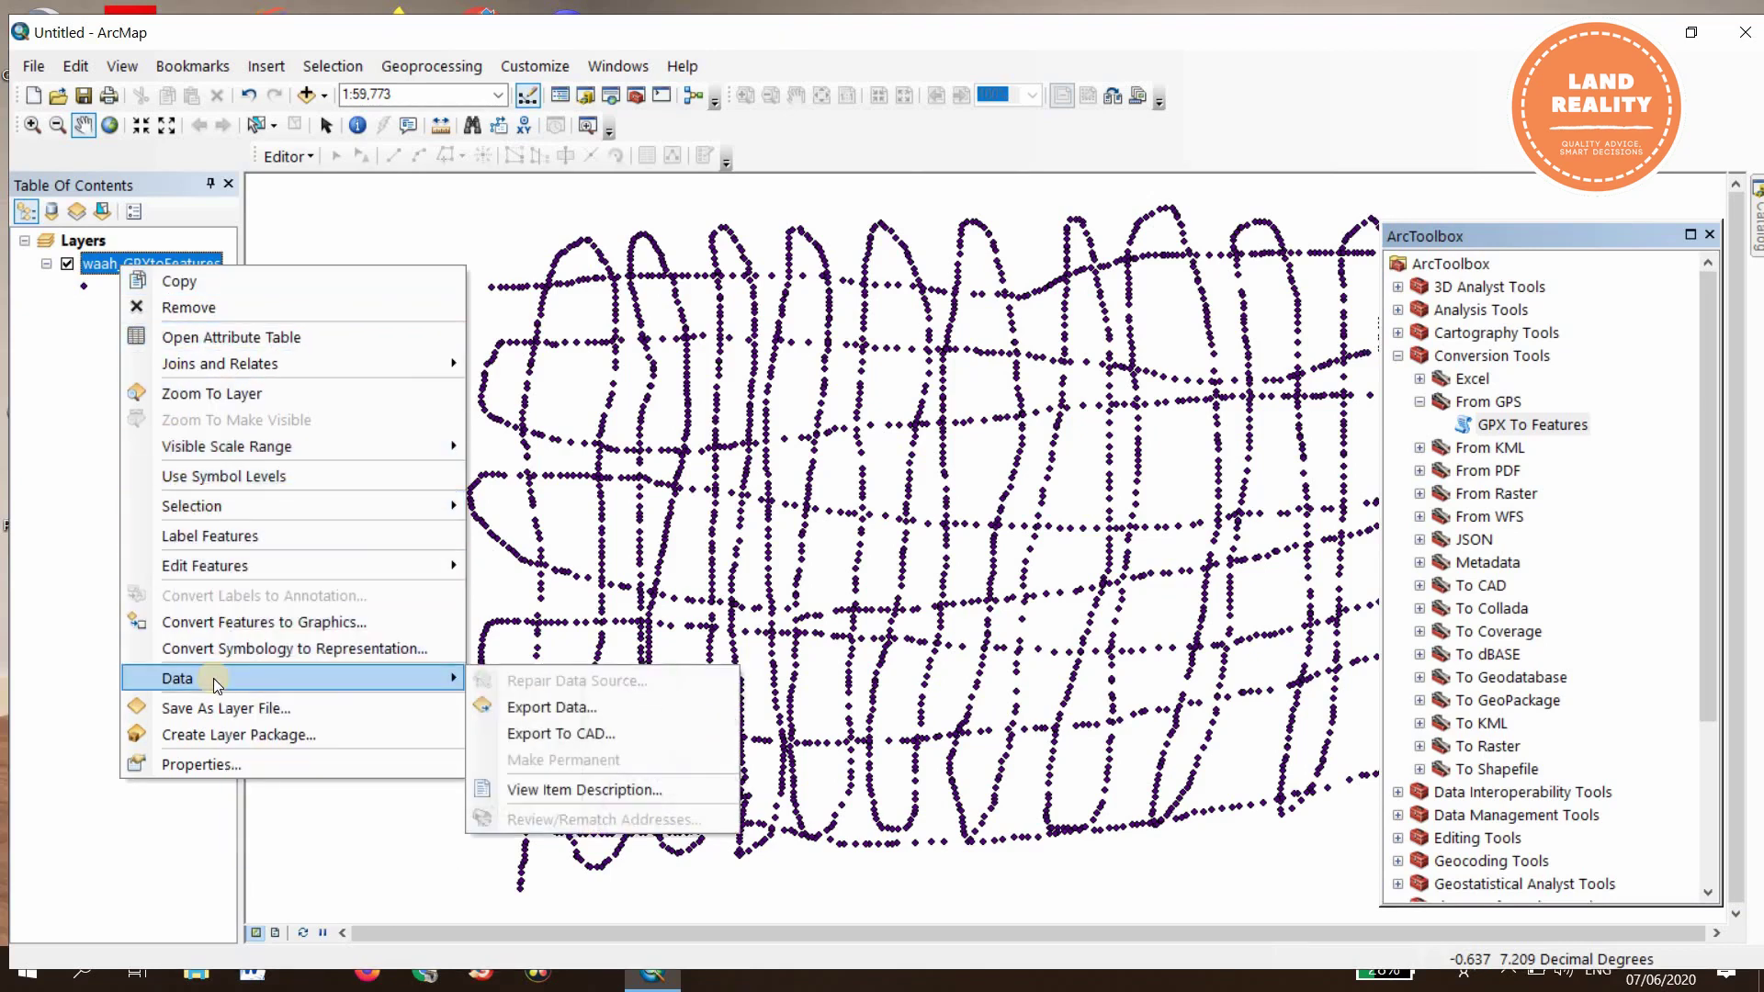
left_click(571, 709)
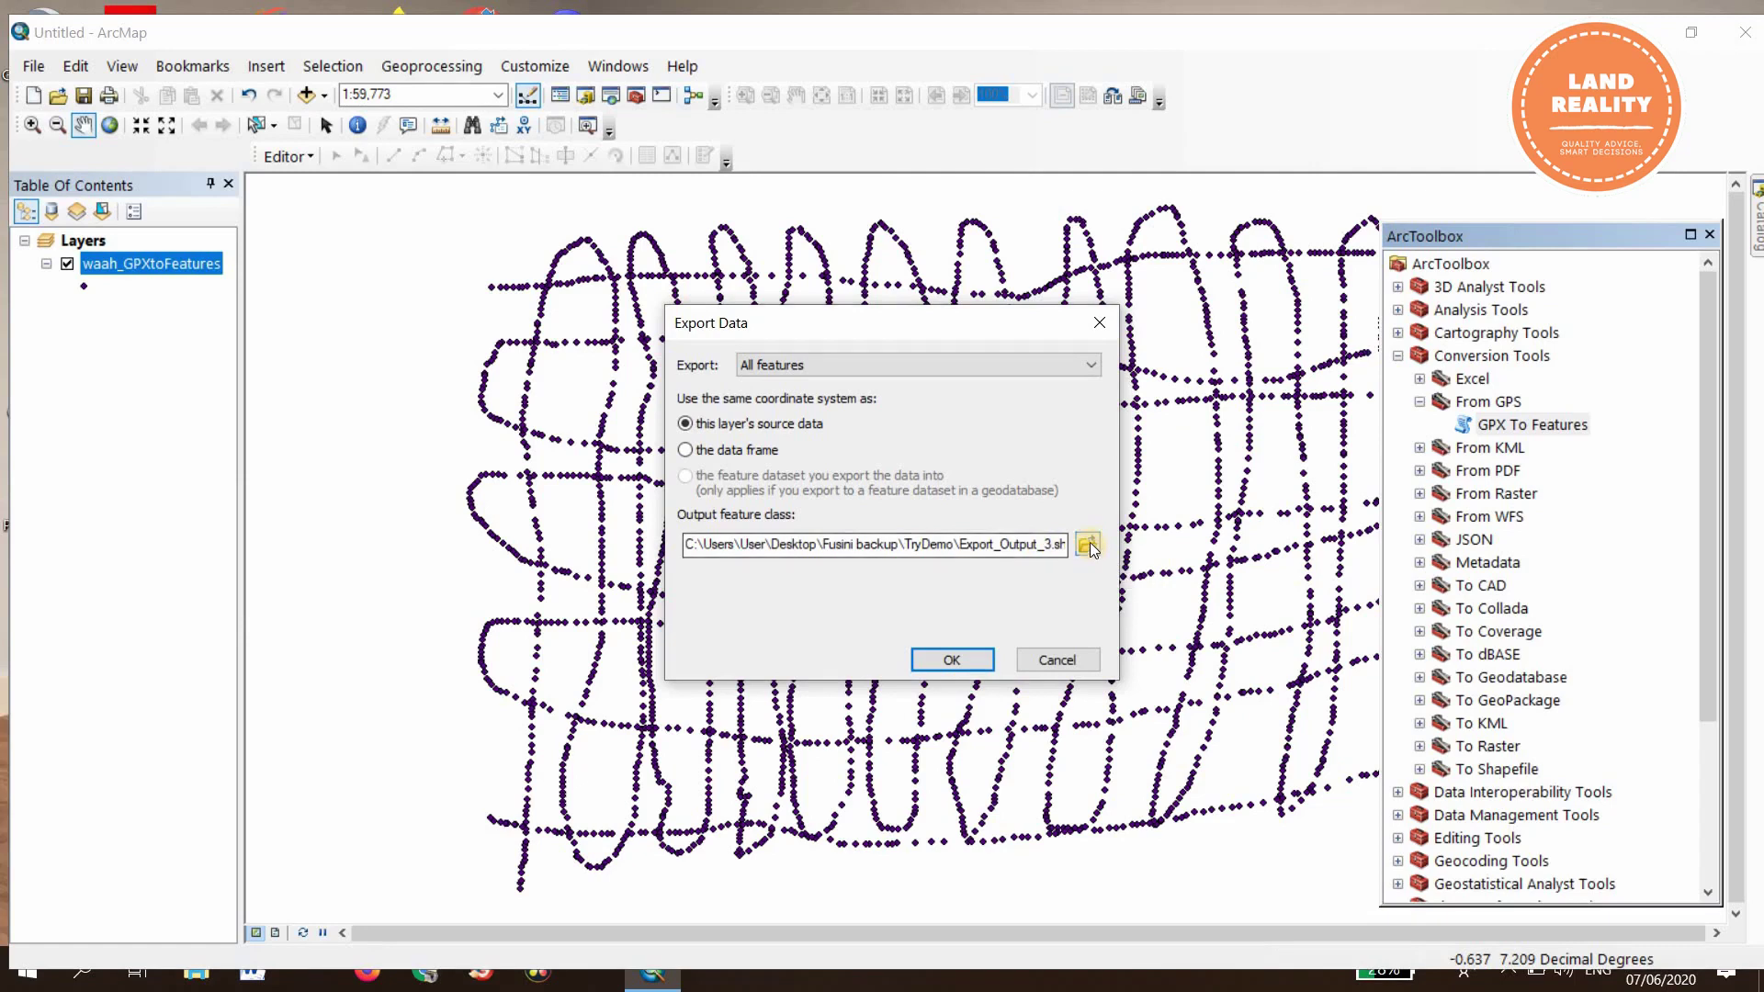
Step: Set the export output to a shapefile named demcontours in the TryDemo folder
left_click(1088, 546)
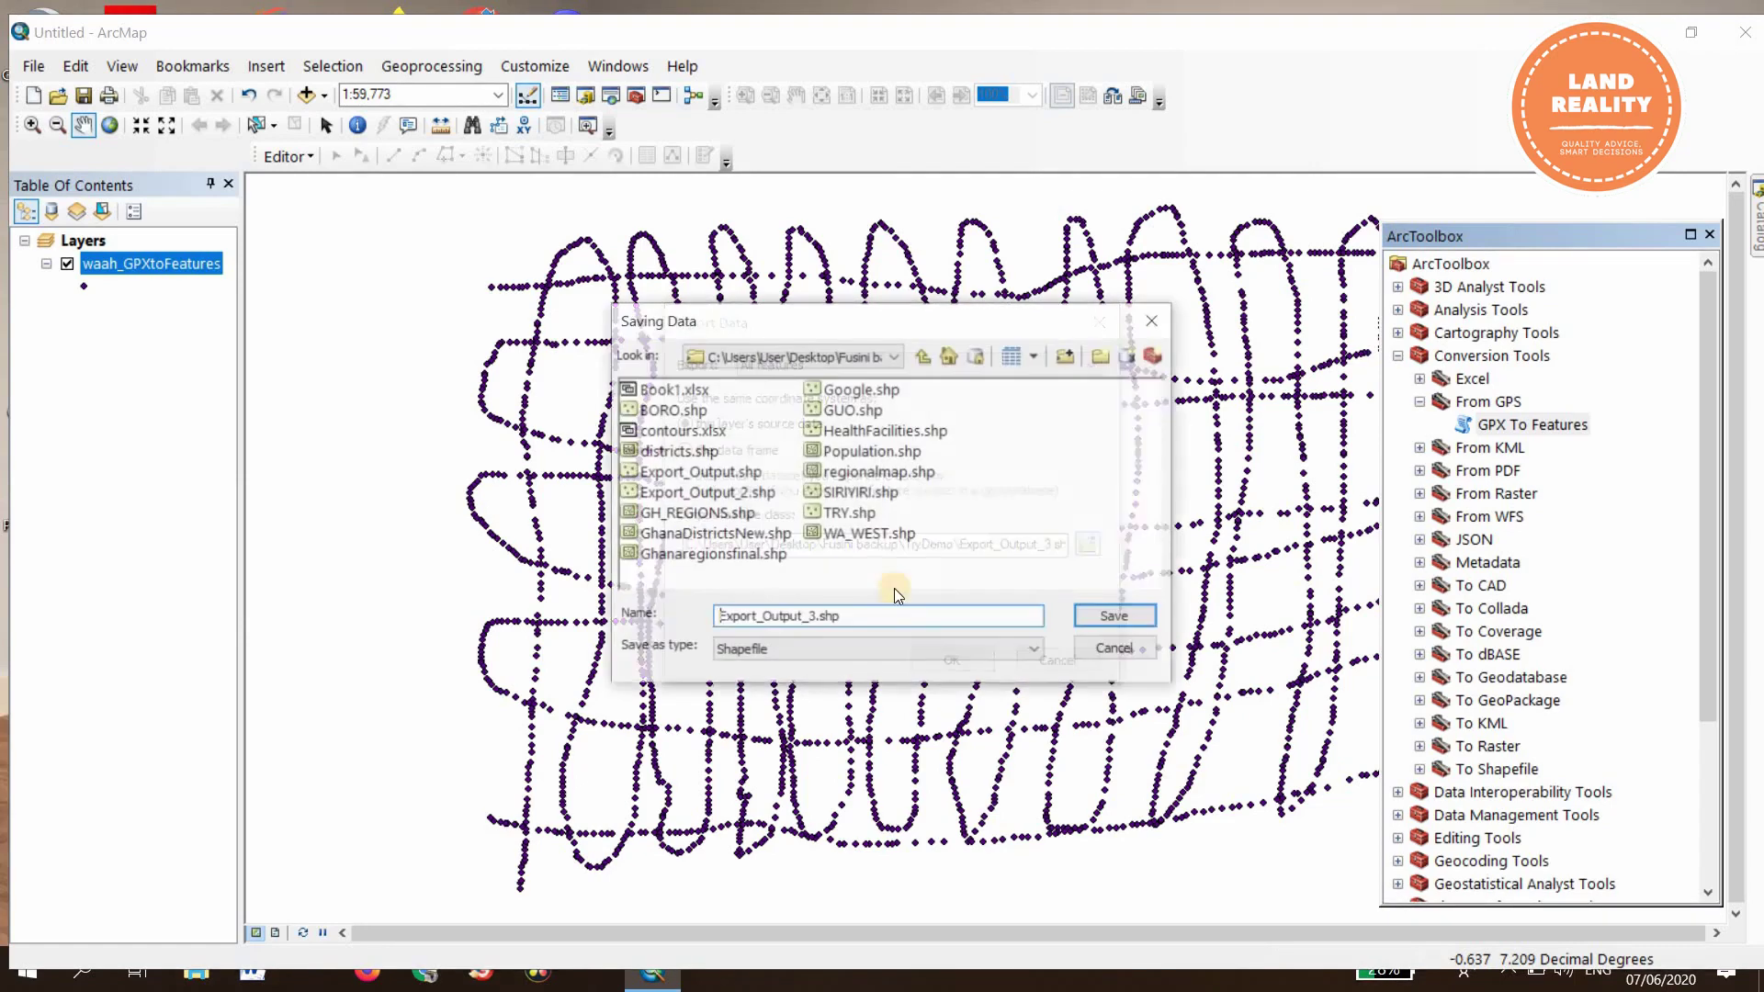
left_click(816, 618)
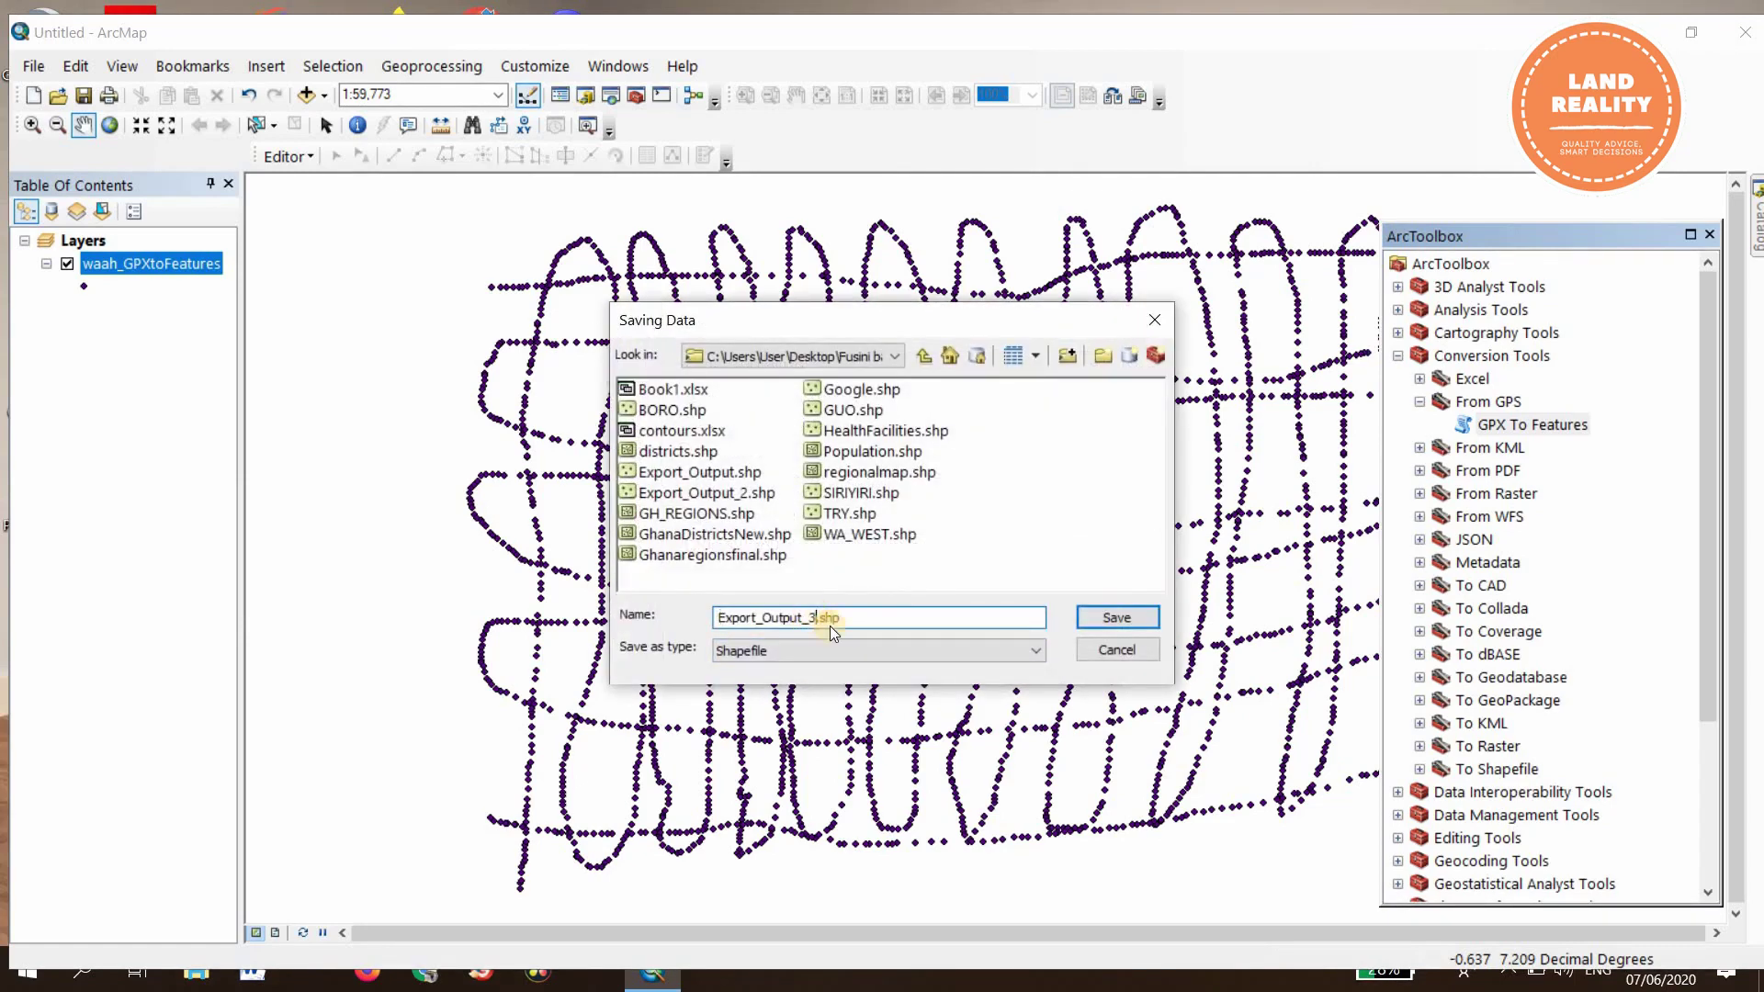
key("BackSpace")
key("BackSpace")
key("BackSpace")
key("BackSpace")
key("BackSpace")
key("BackSpace")
key("BackSpace")
key("BackSpace")
key("BackSpace")
key("BackSpace")
key("BackSpace")
key("BackSpace")
key("BackSpace")
key("BackSpace")
type("de")
left_click(755, 618)
left_click(1113, 617)
Step: Run the export with the result added to the map as a layer, and remove the waah_GPXtoFeatures layer
left_click(951, 661)
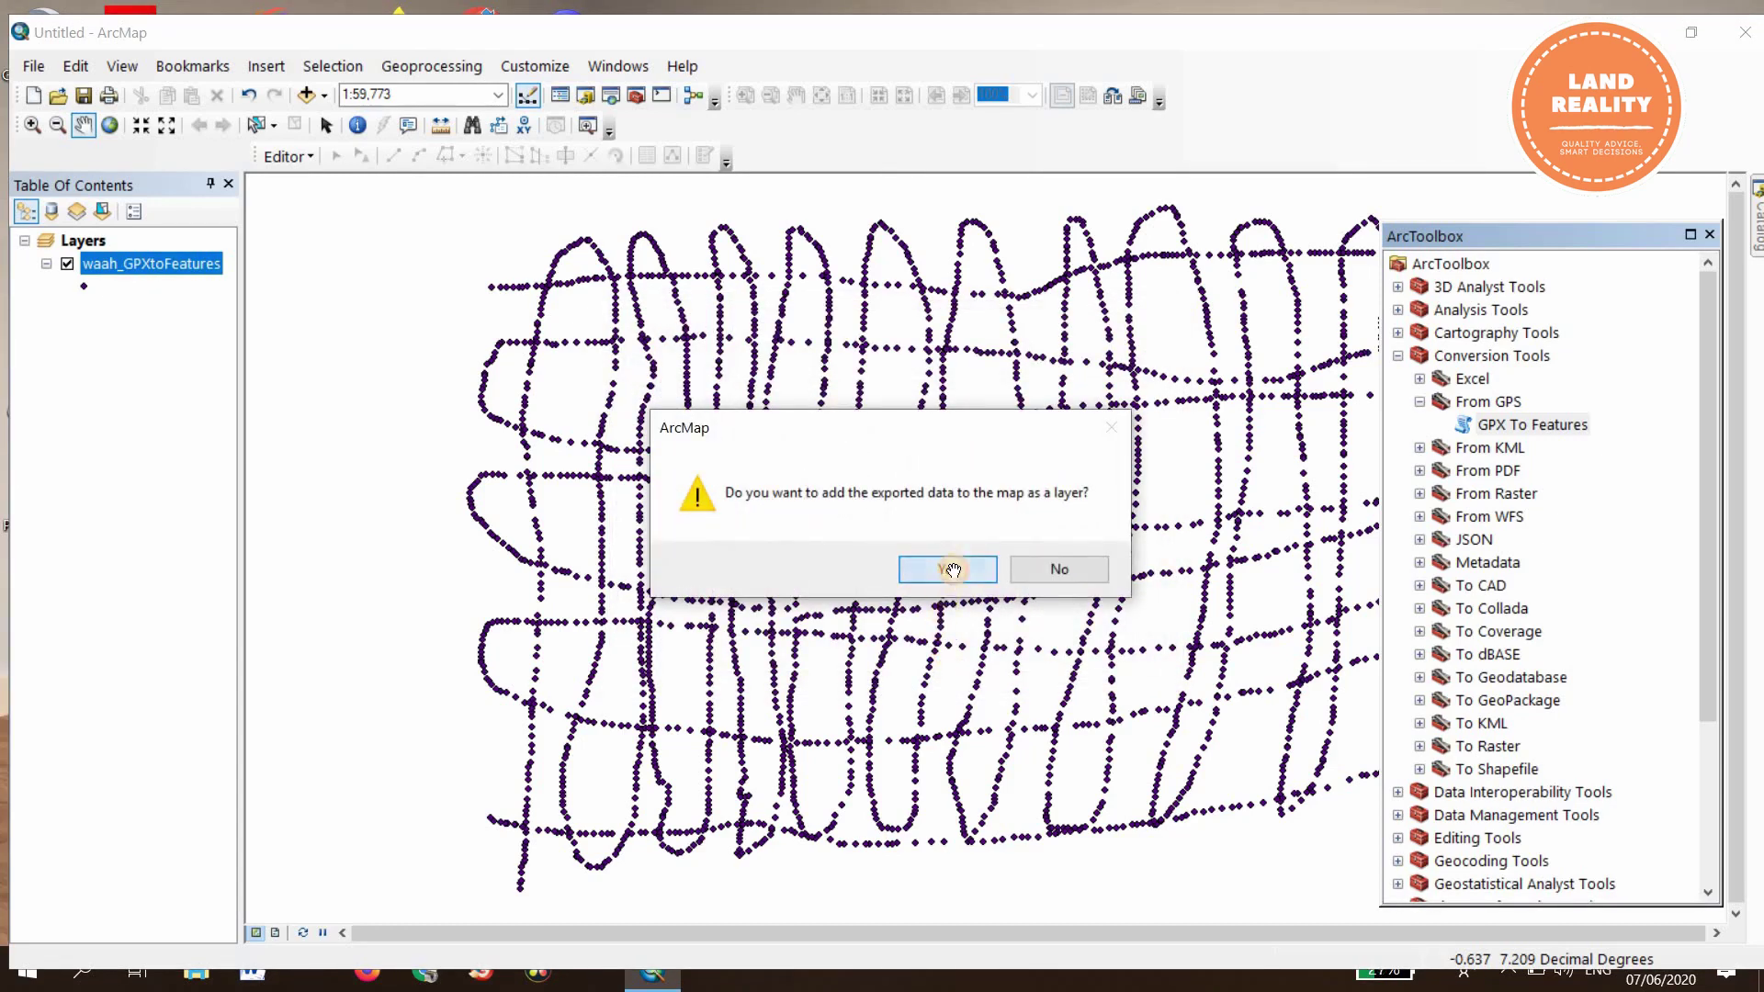
left_click(949, 569)
right_click(142, 314)
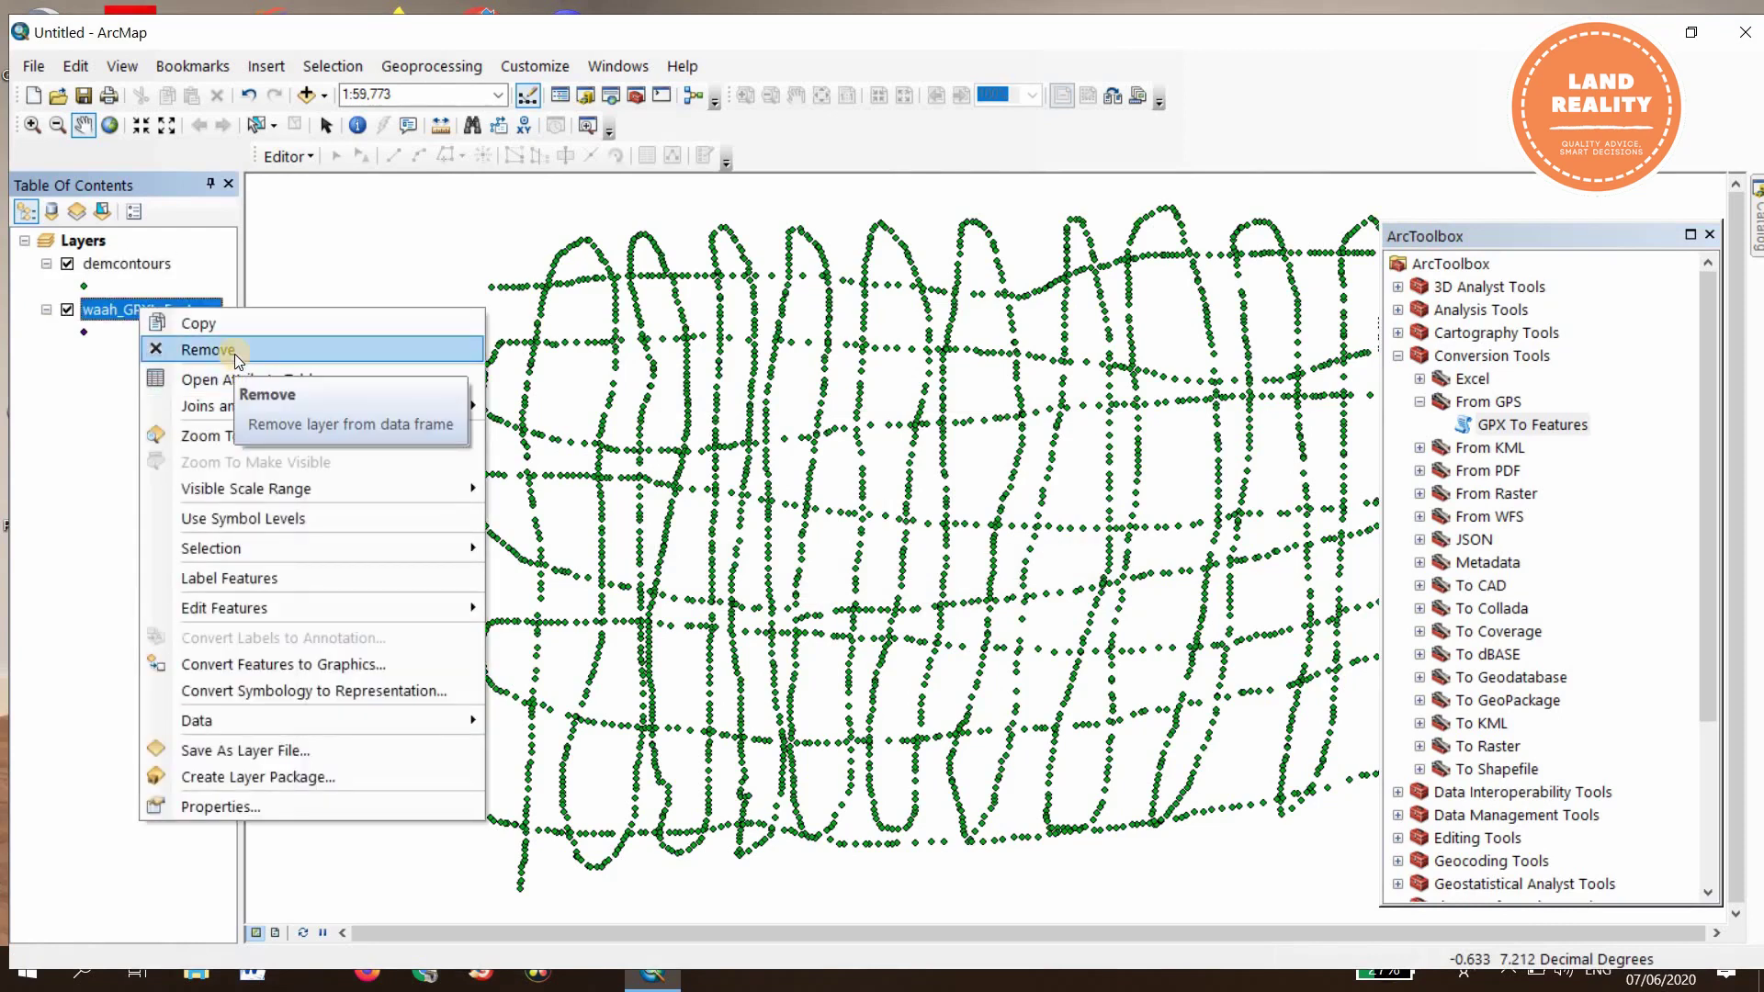
left_click(208, 350)
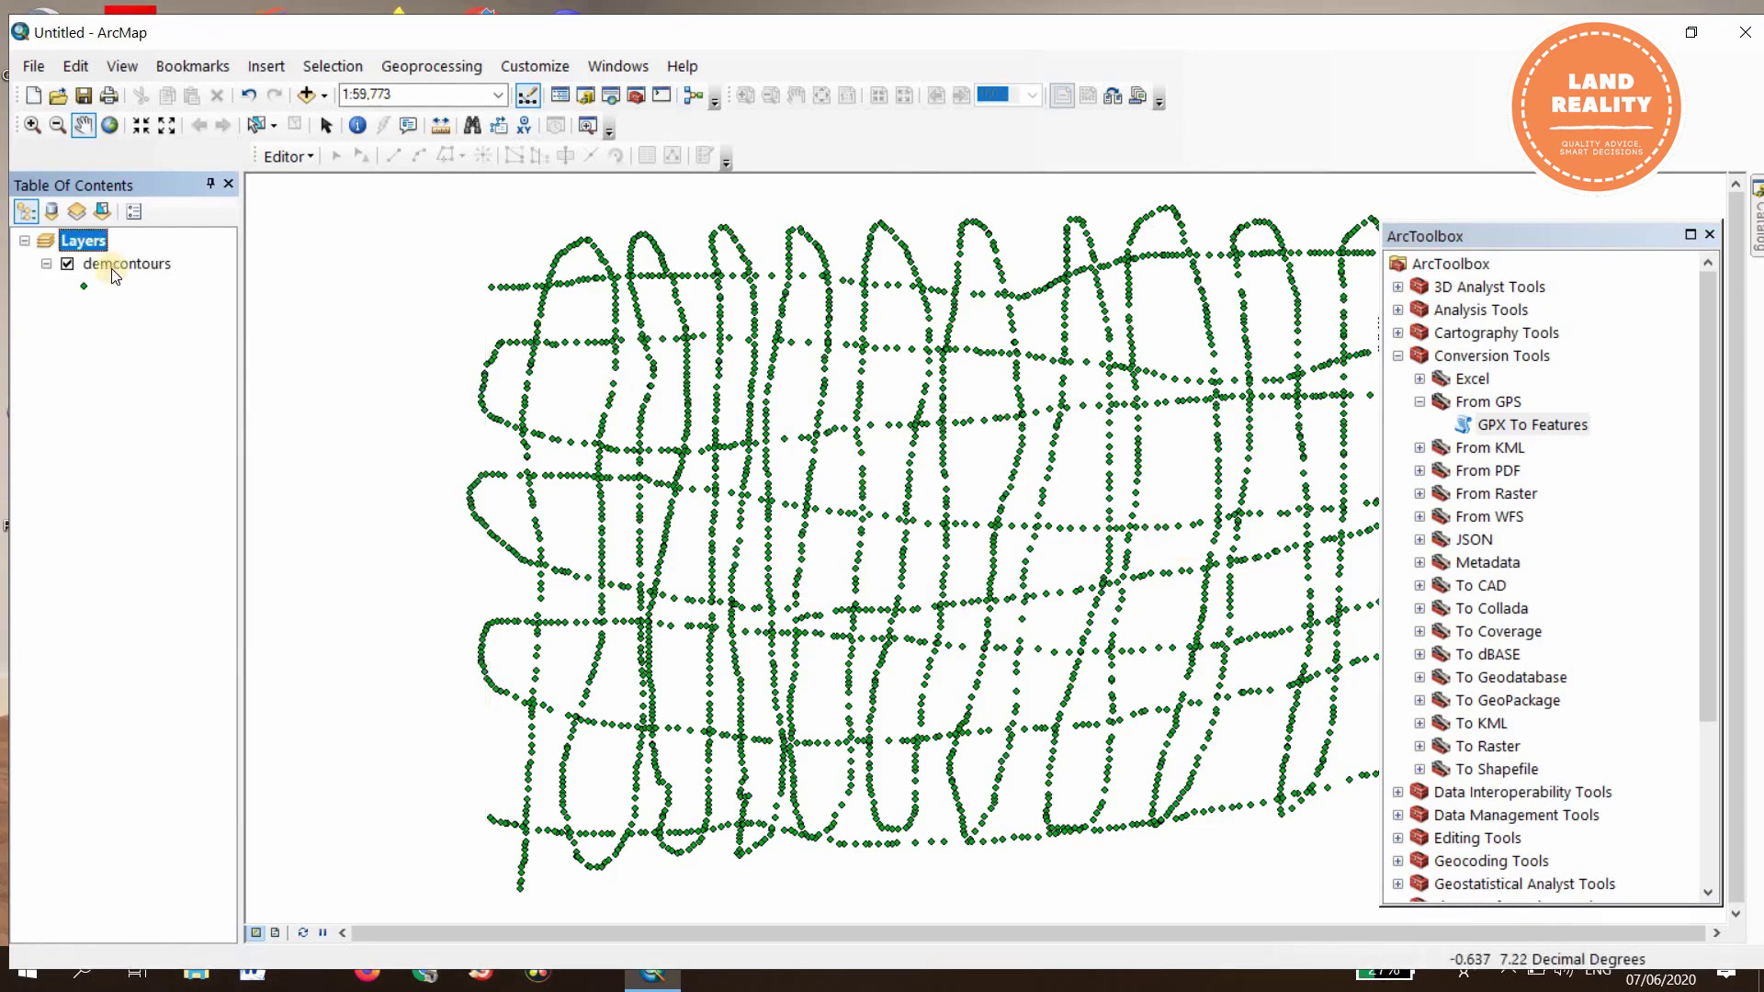
Step: Examine the demcontours attribute table, including the Elevation values of the points, and close it
right_click(112, 267)
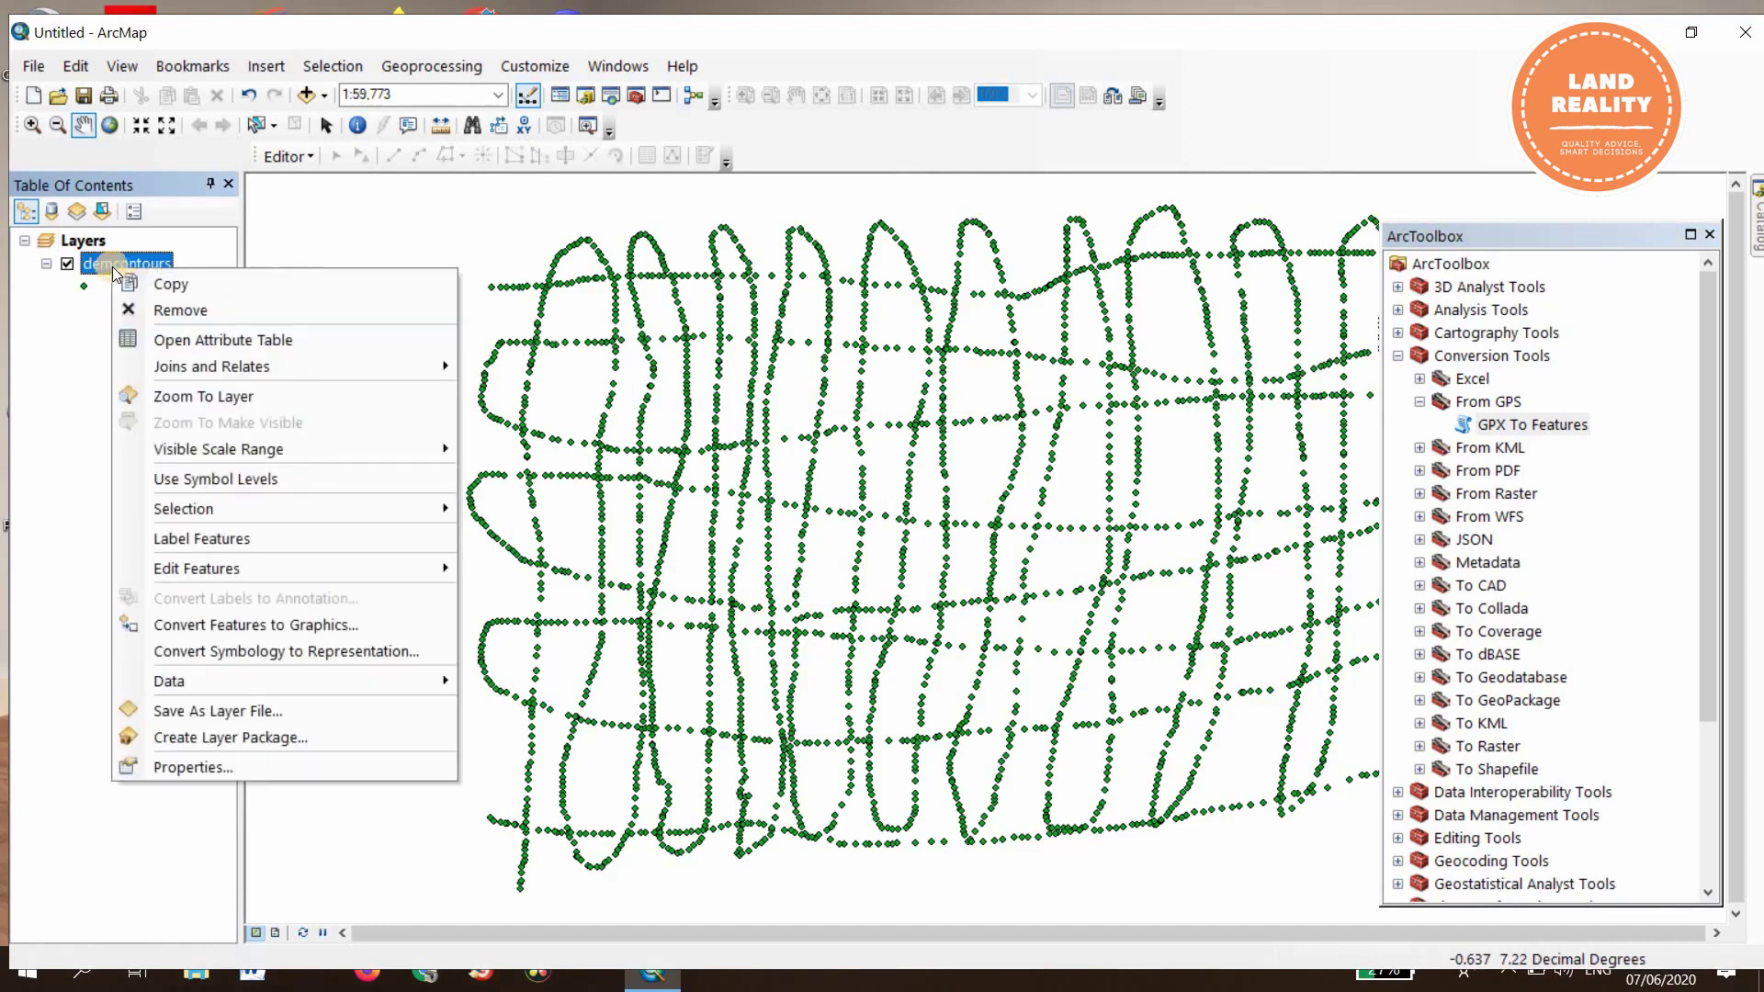
left_click(220, 345)
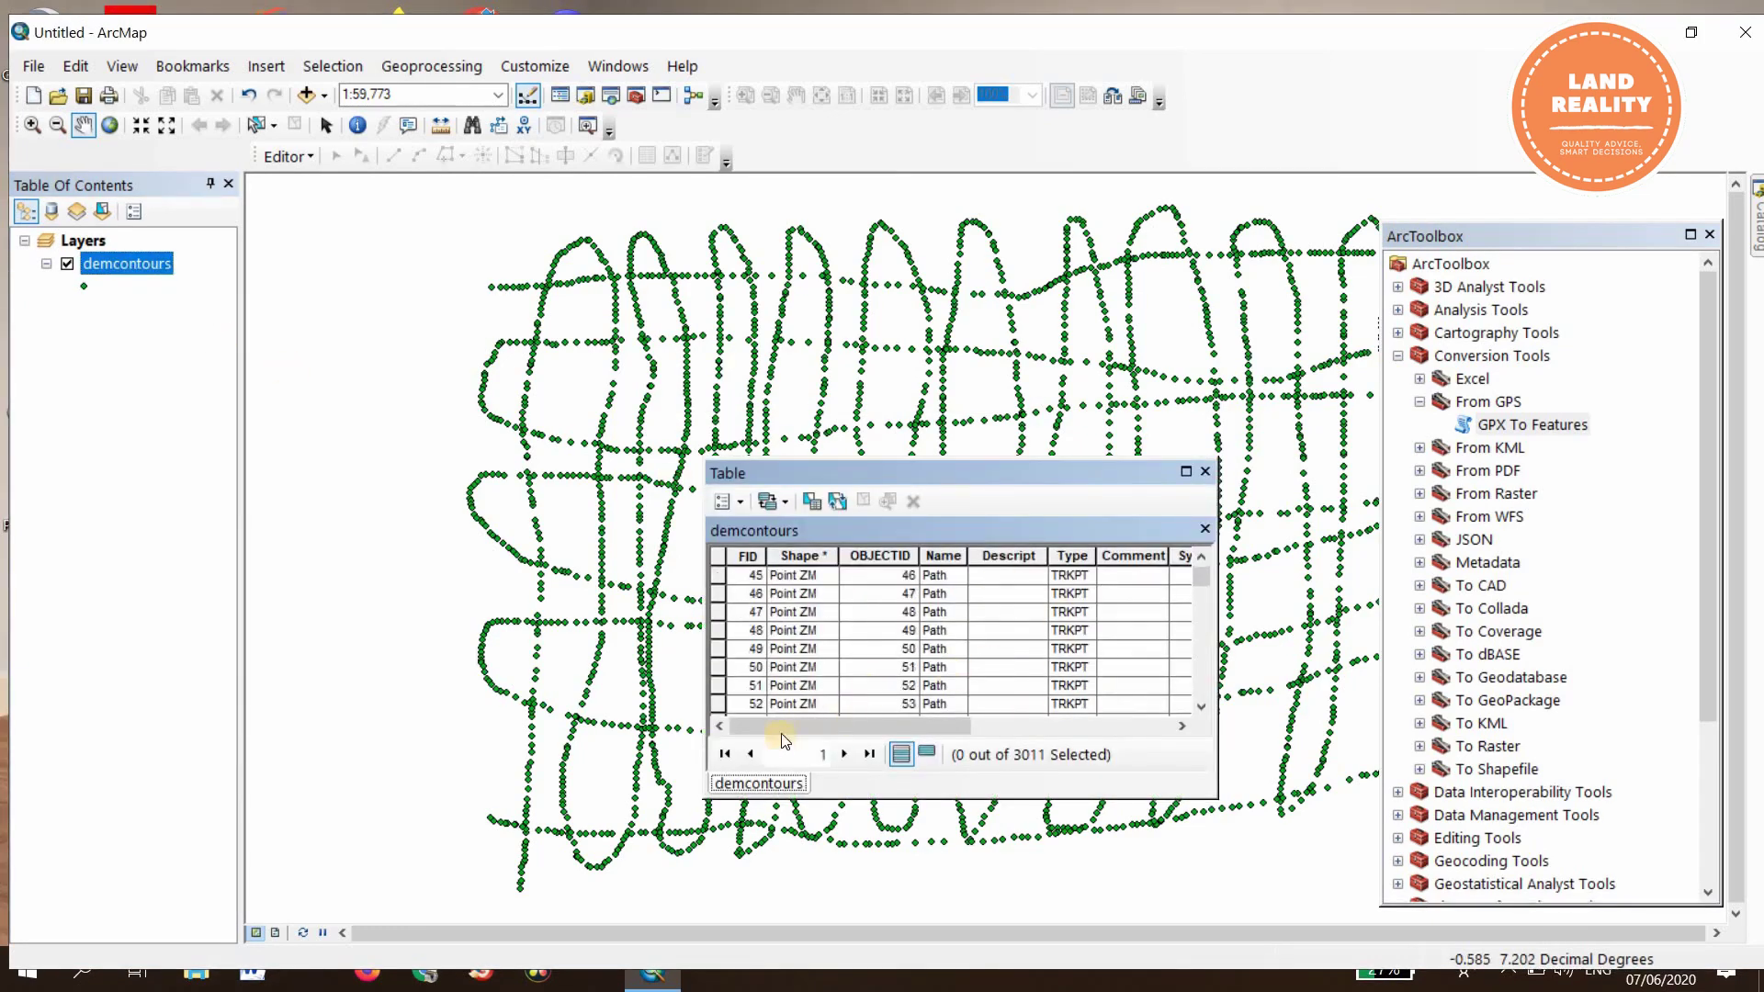
left_click_drag(835, 725, 1106, 720)
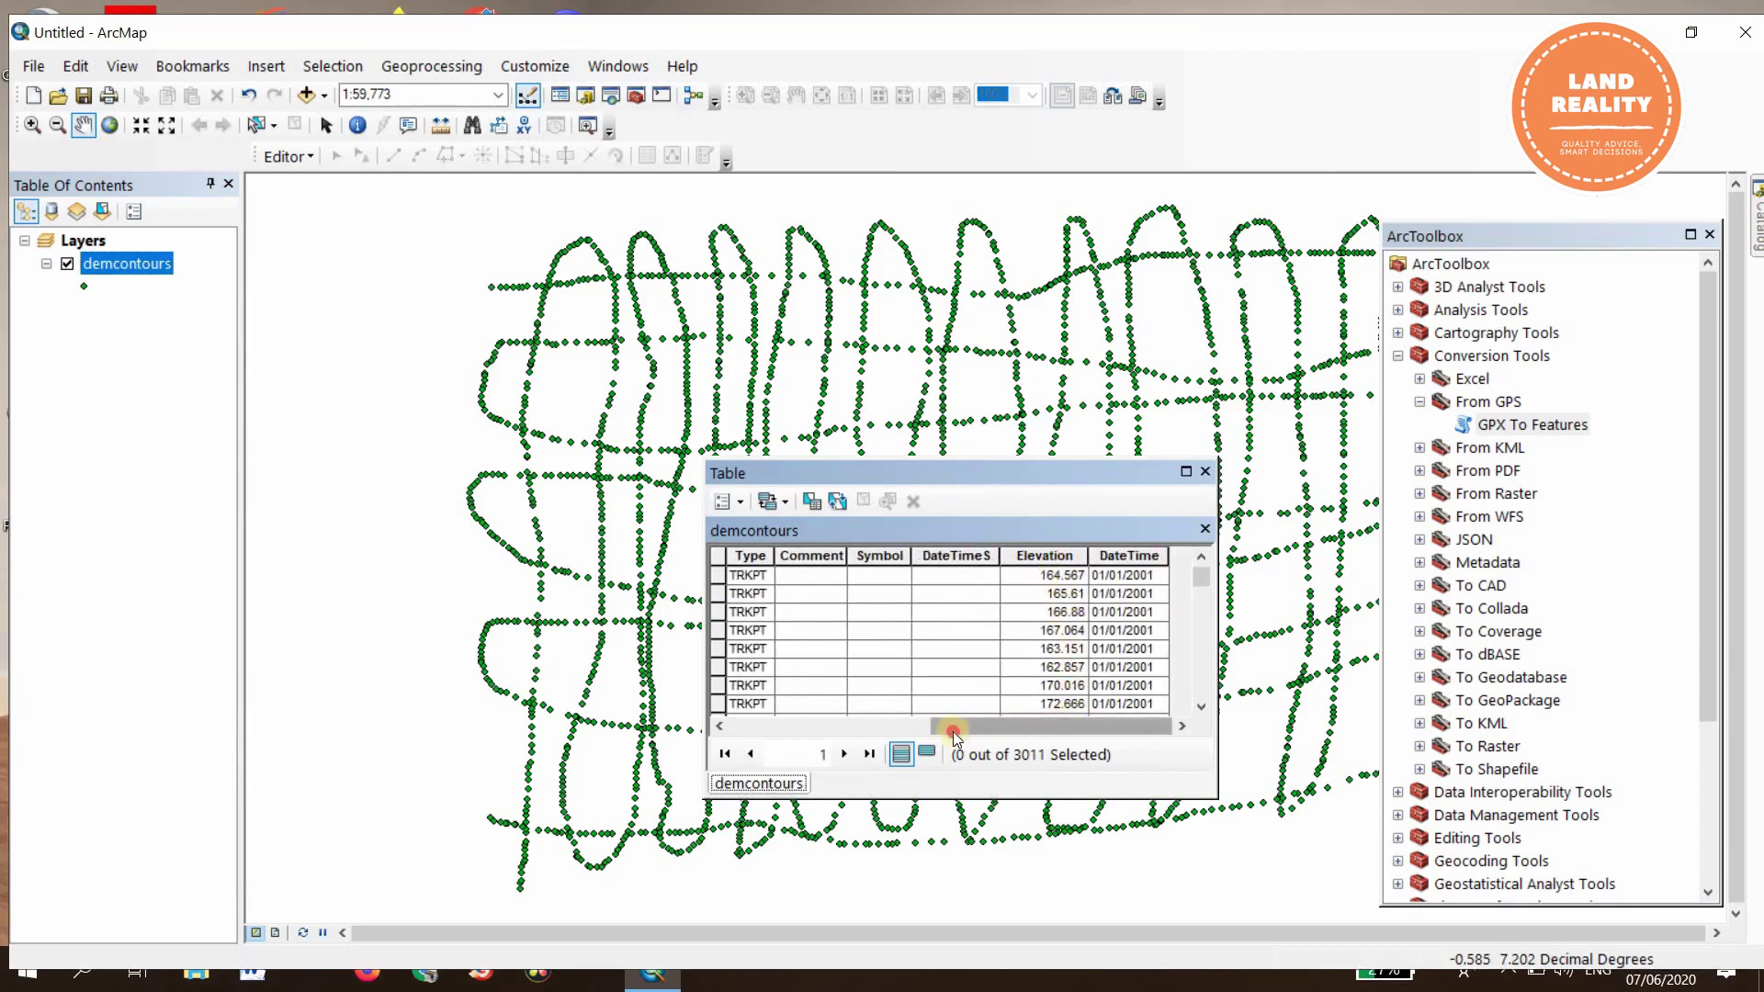
left_click_drag(946, 725, 726, 746)
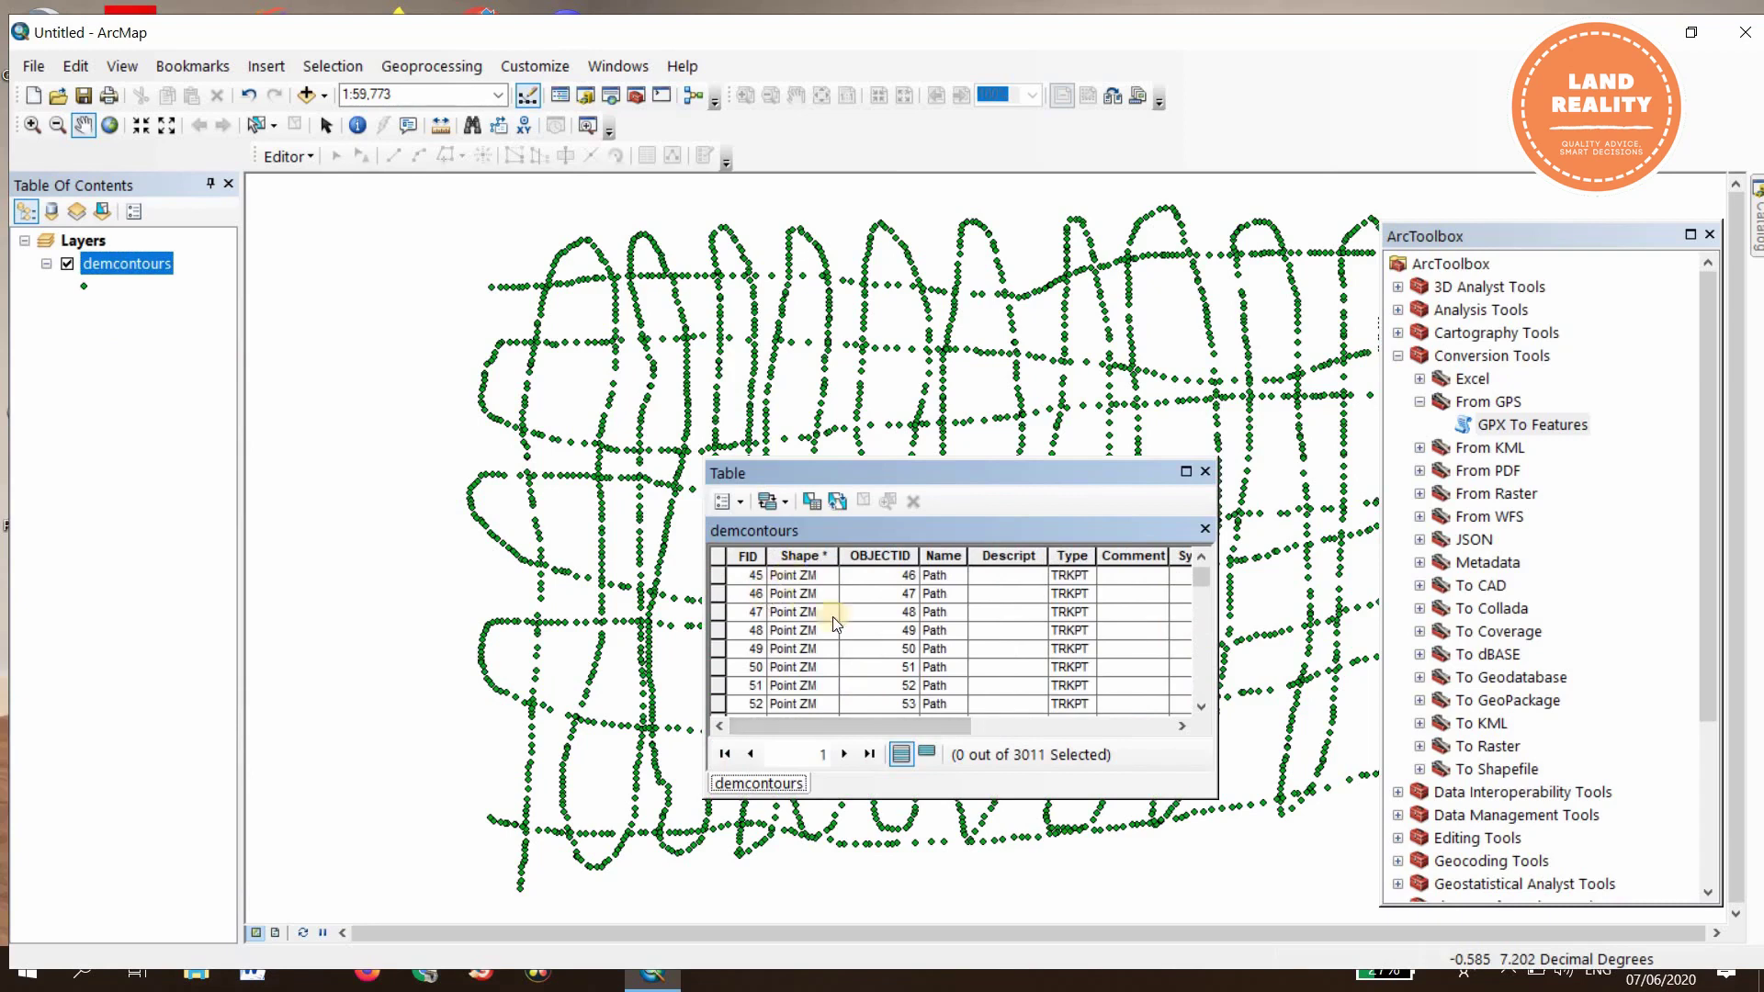
left_click_drag(877, 735, 1091, 723)
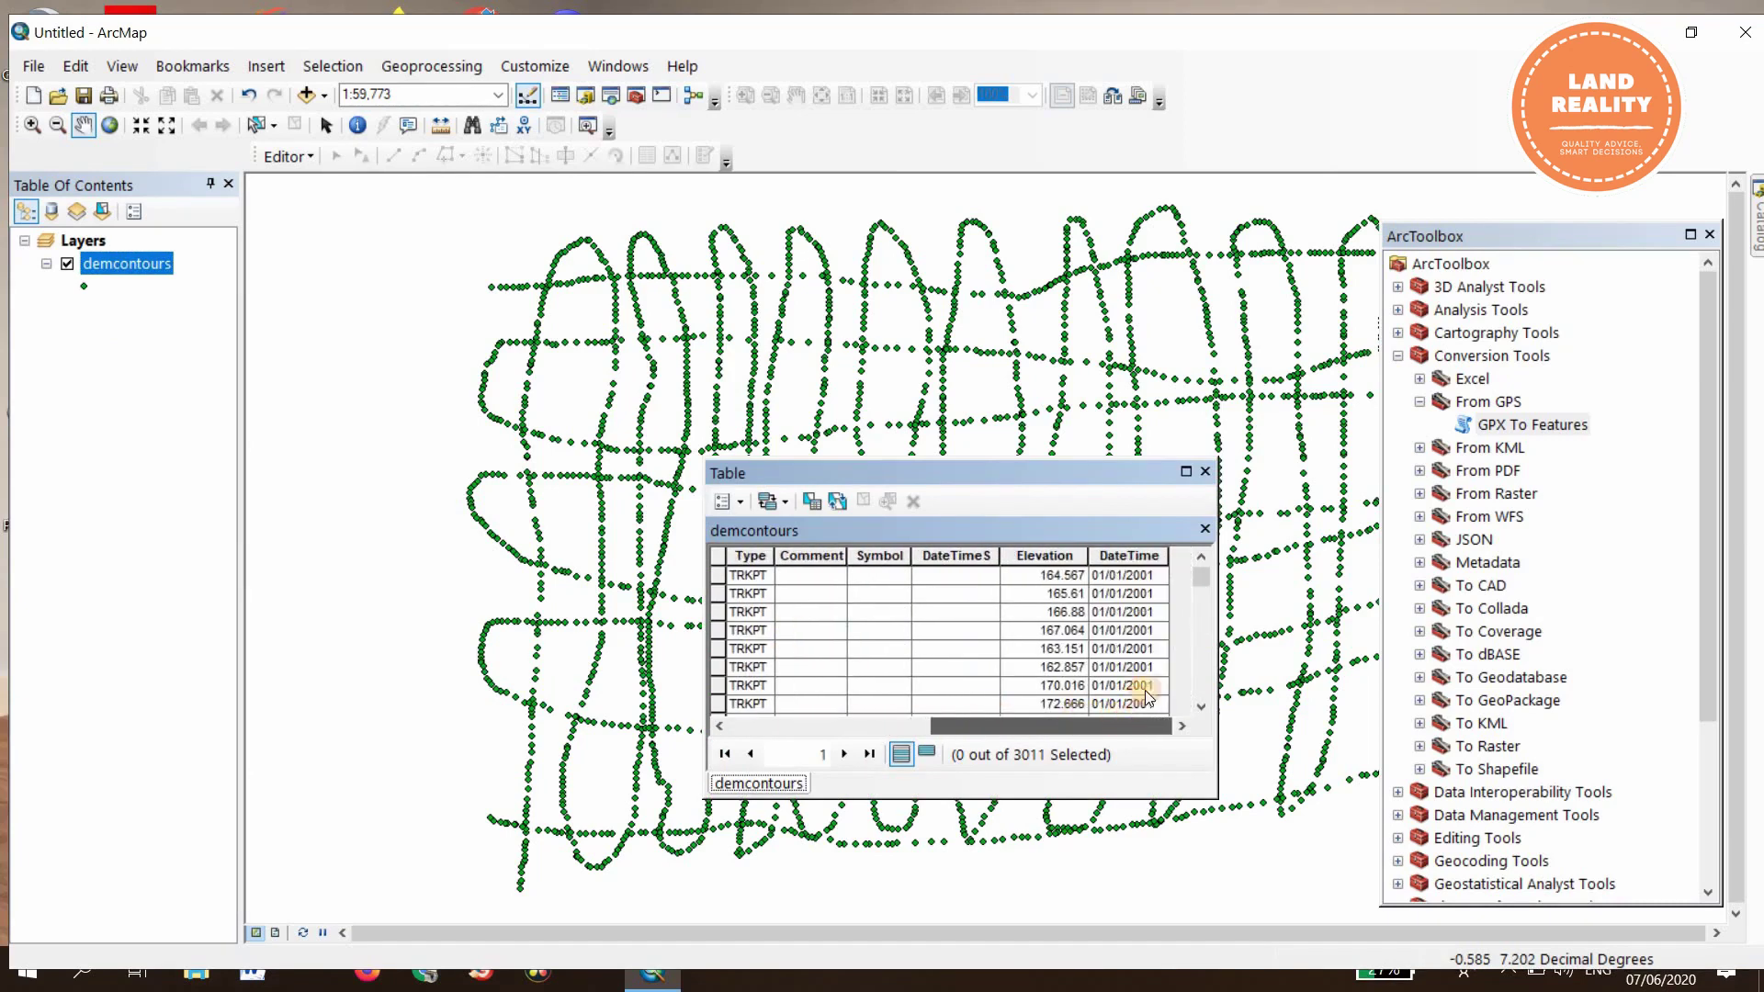
scroll(1145, 652, "down", 3)
scroll(1145, 654, "down", 5)
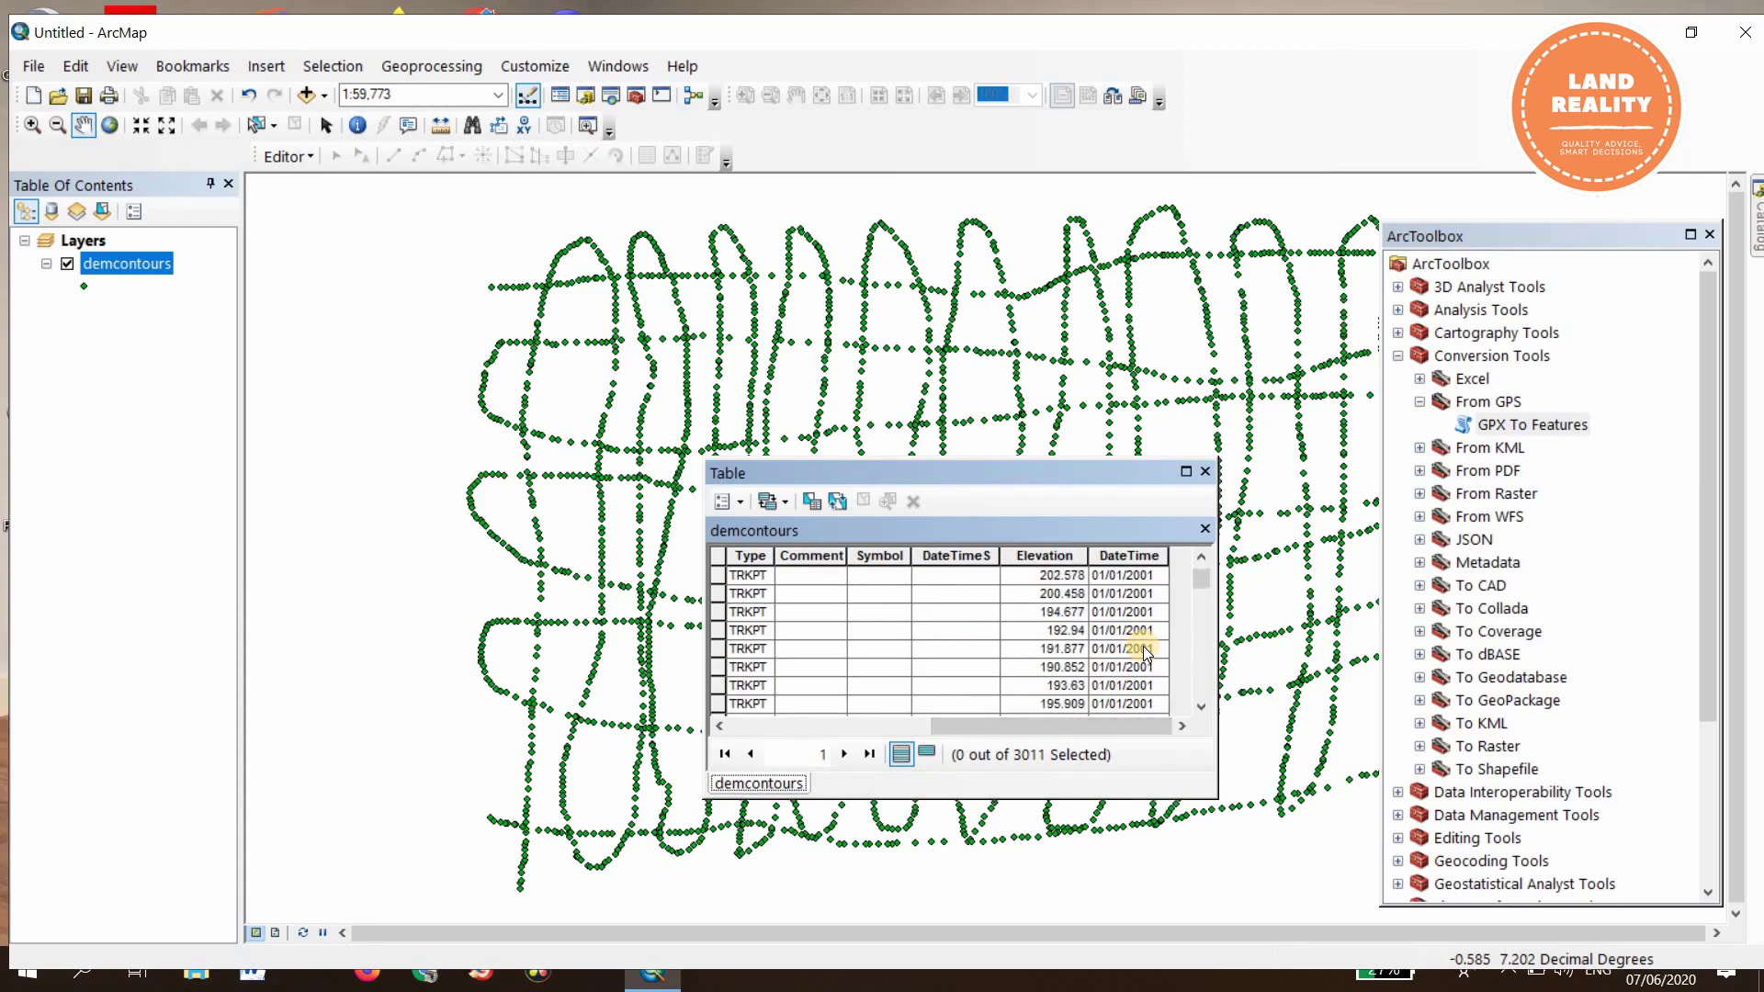
scroll(1144, 665, "down", 6)
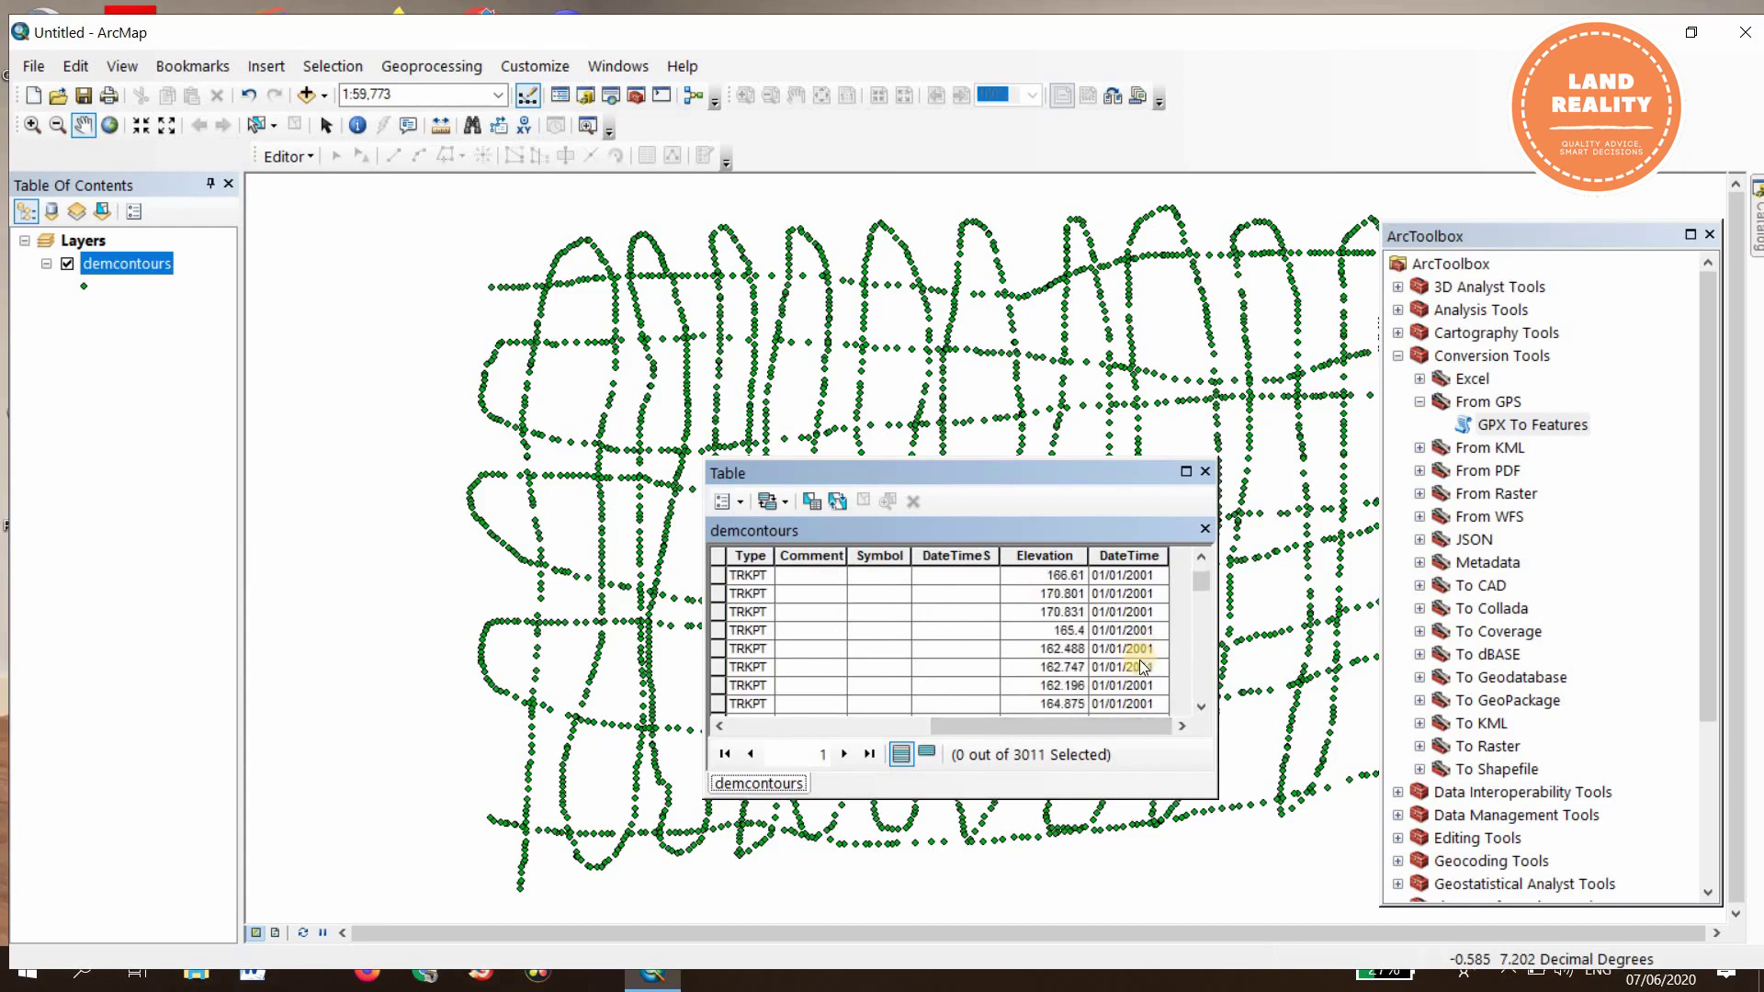
scroll(1065, 593, "down", 3)
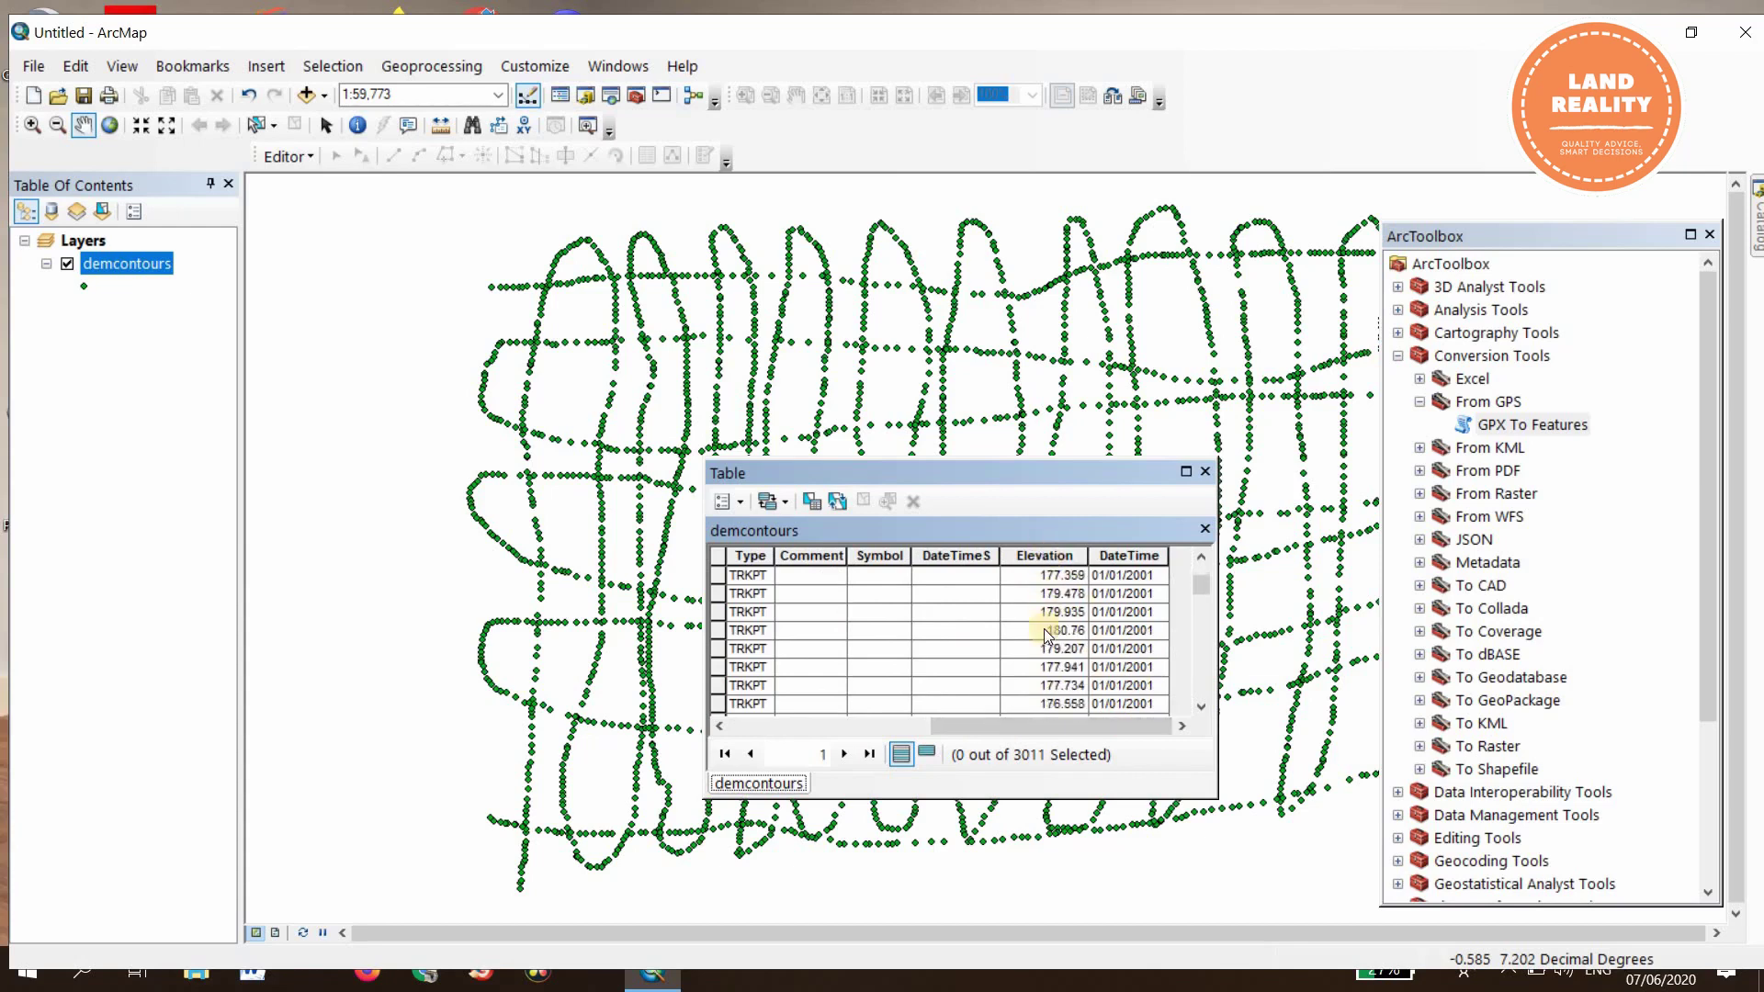
left_click_drag(1160, 727, 958, 679)
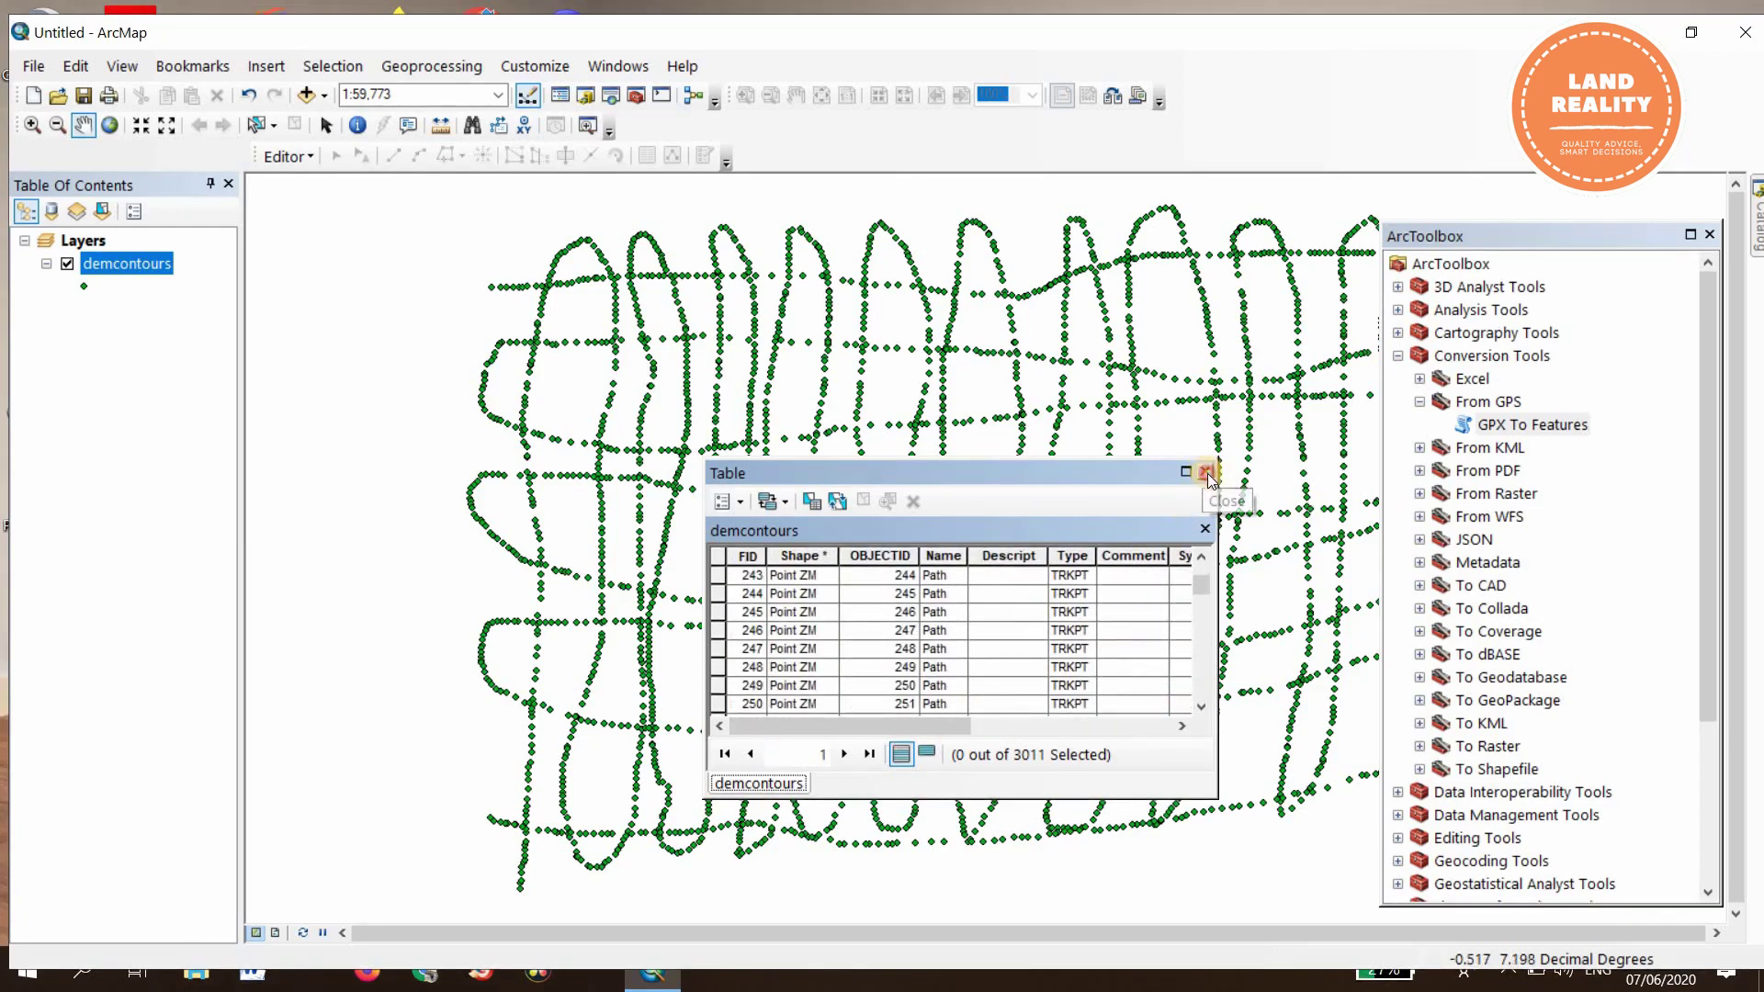
left_click(1207, 473)
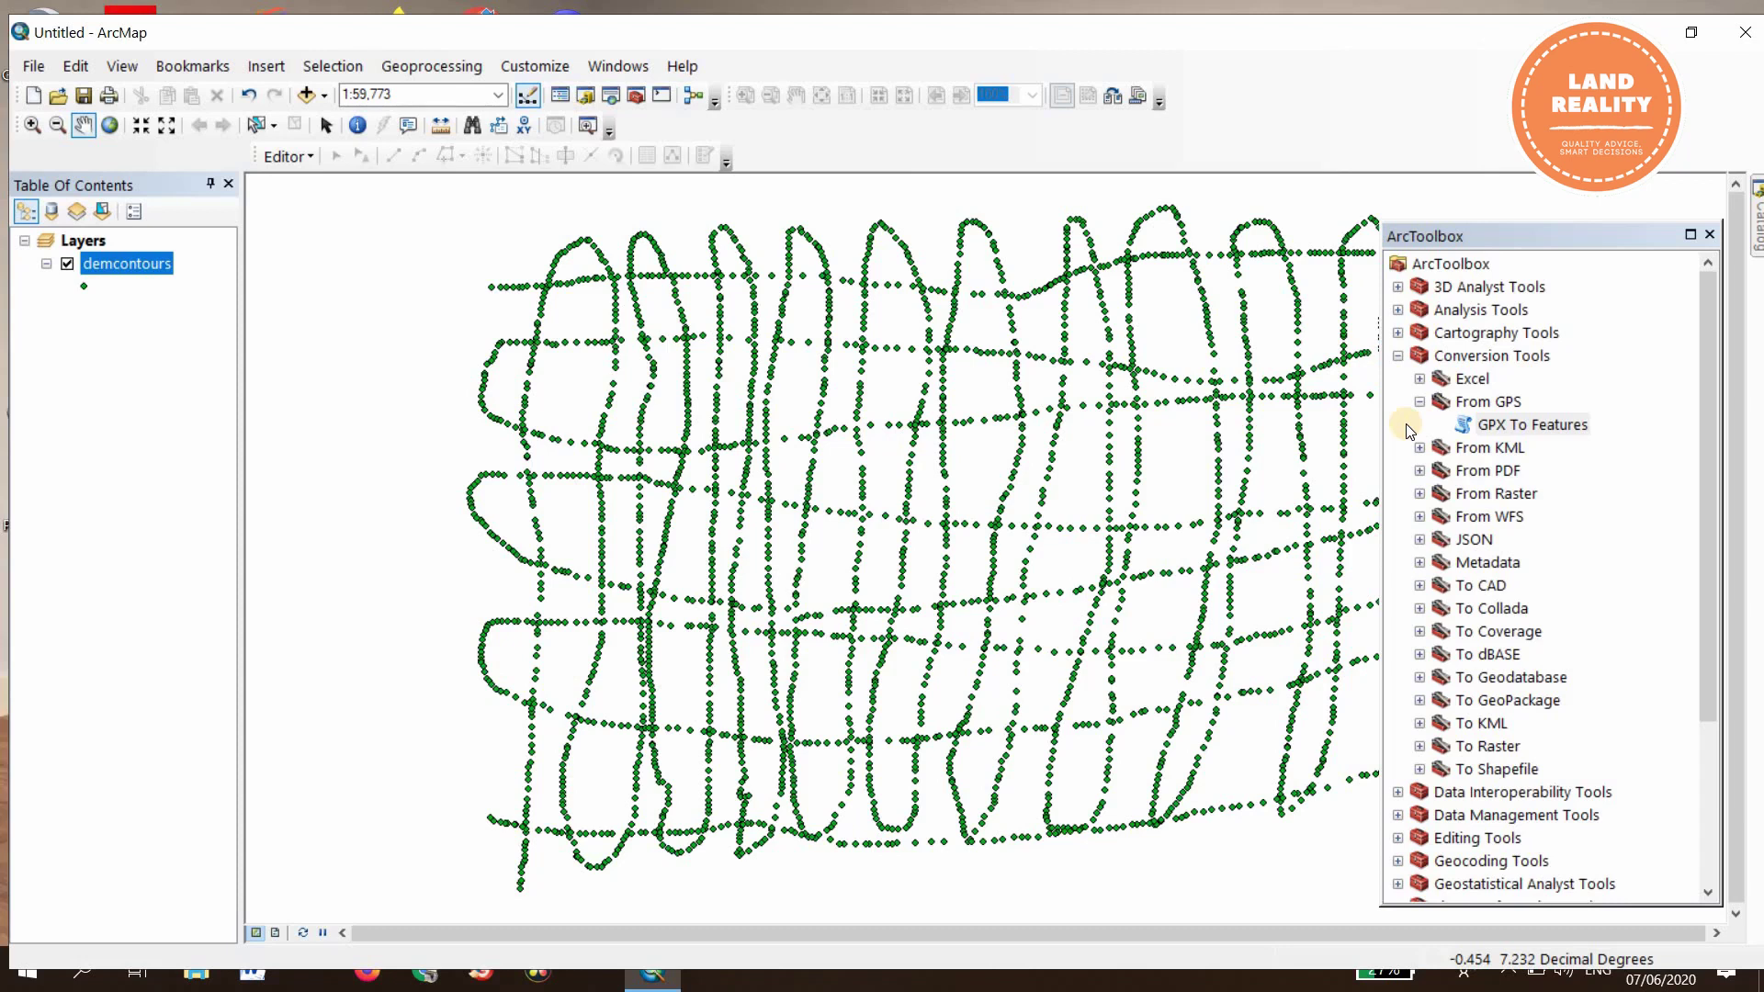
Step: Run 3D Analyst Kriging on demcontours with OBJECTID as Z value field, Ordinary method, Spherical model and the default output raster and cell size
left_click(1398, 356)
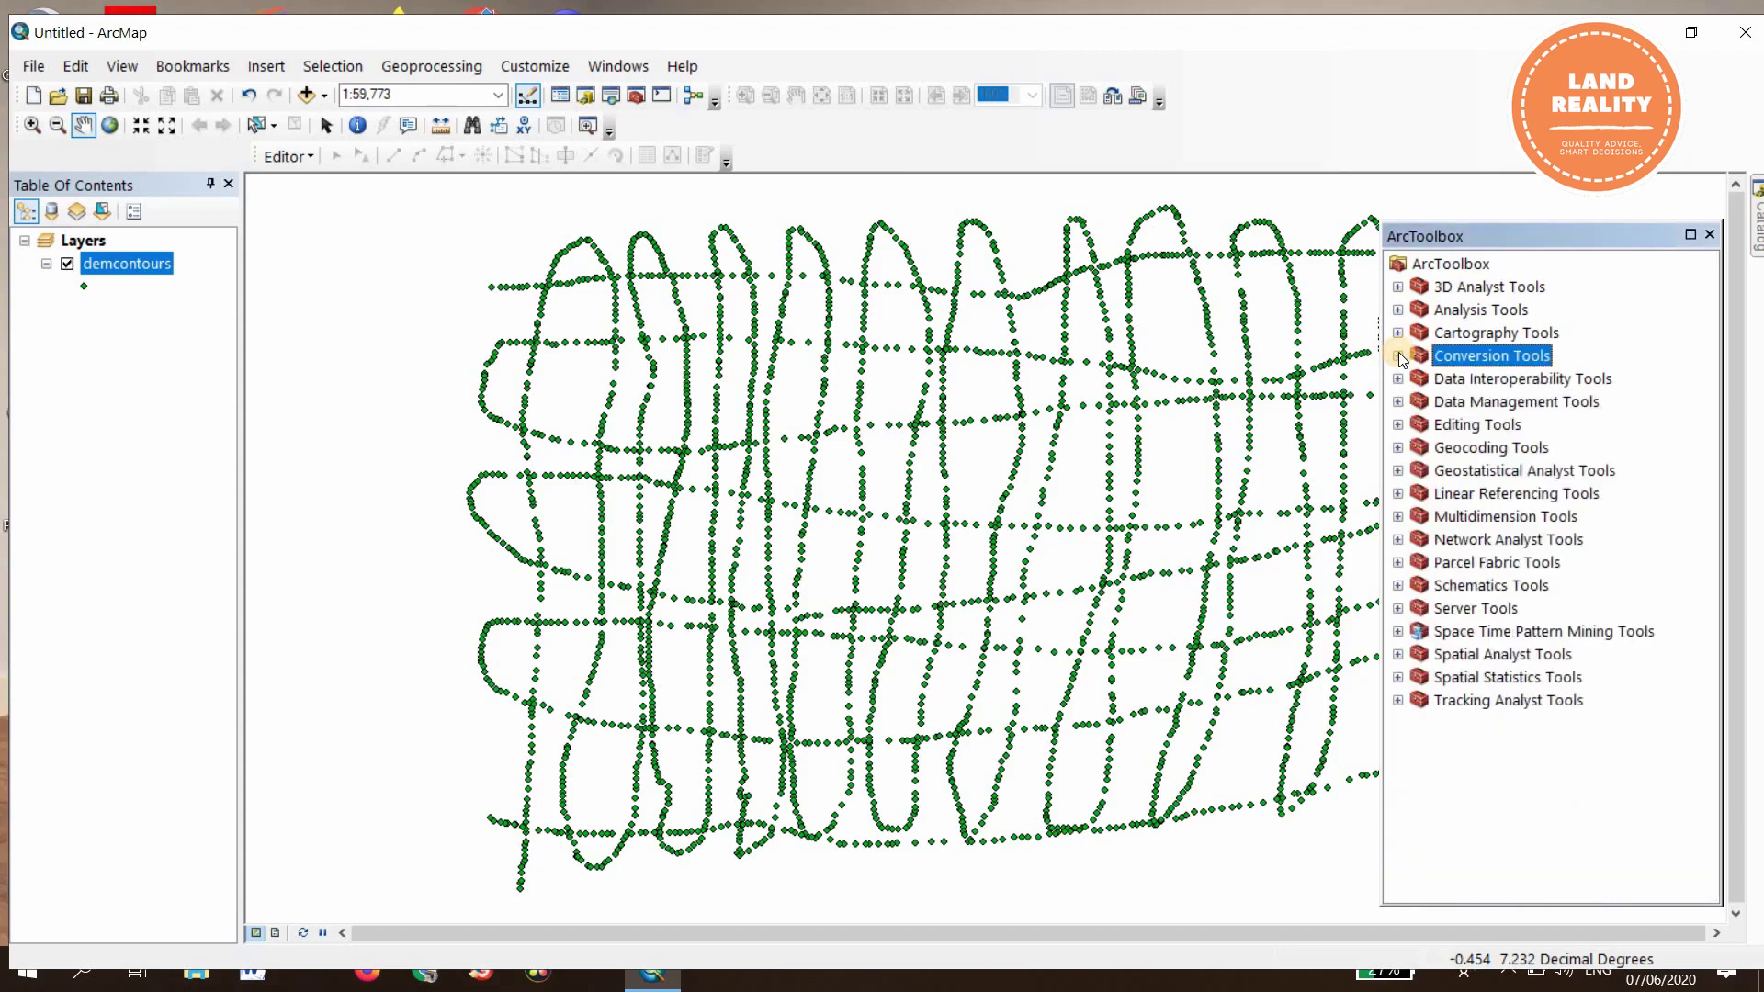
left_click(1398, 287)
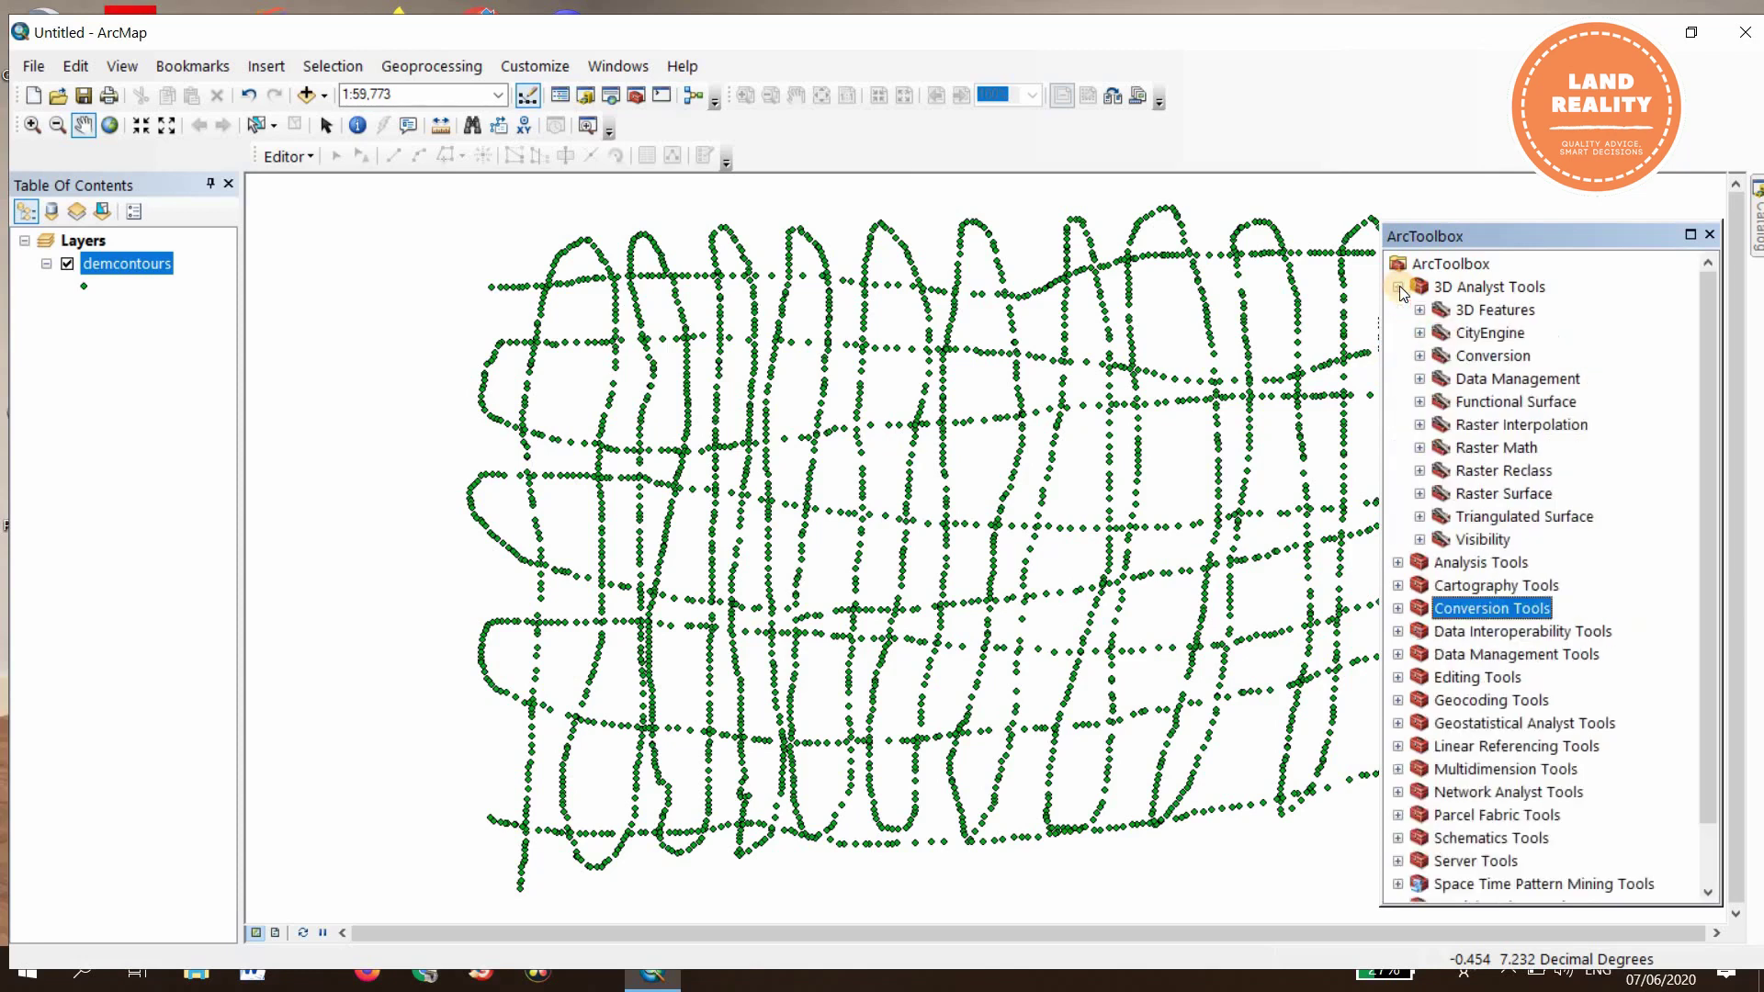
left_click(1419, 426)
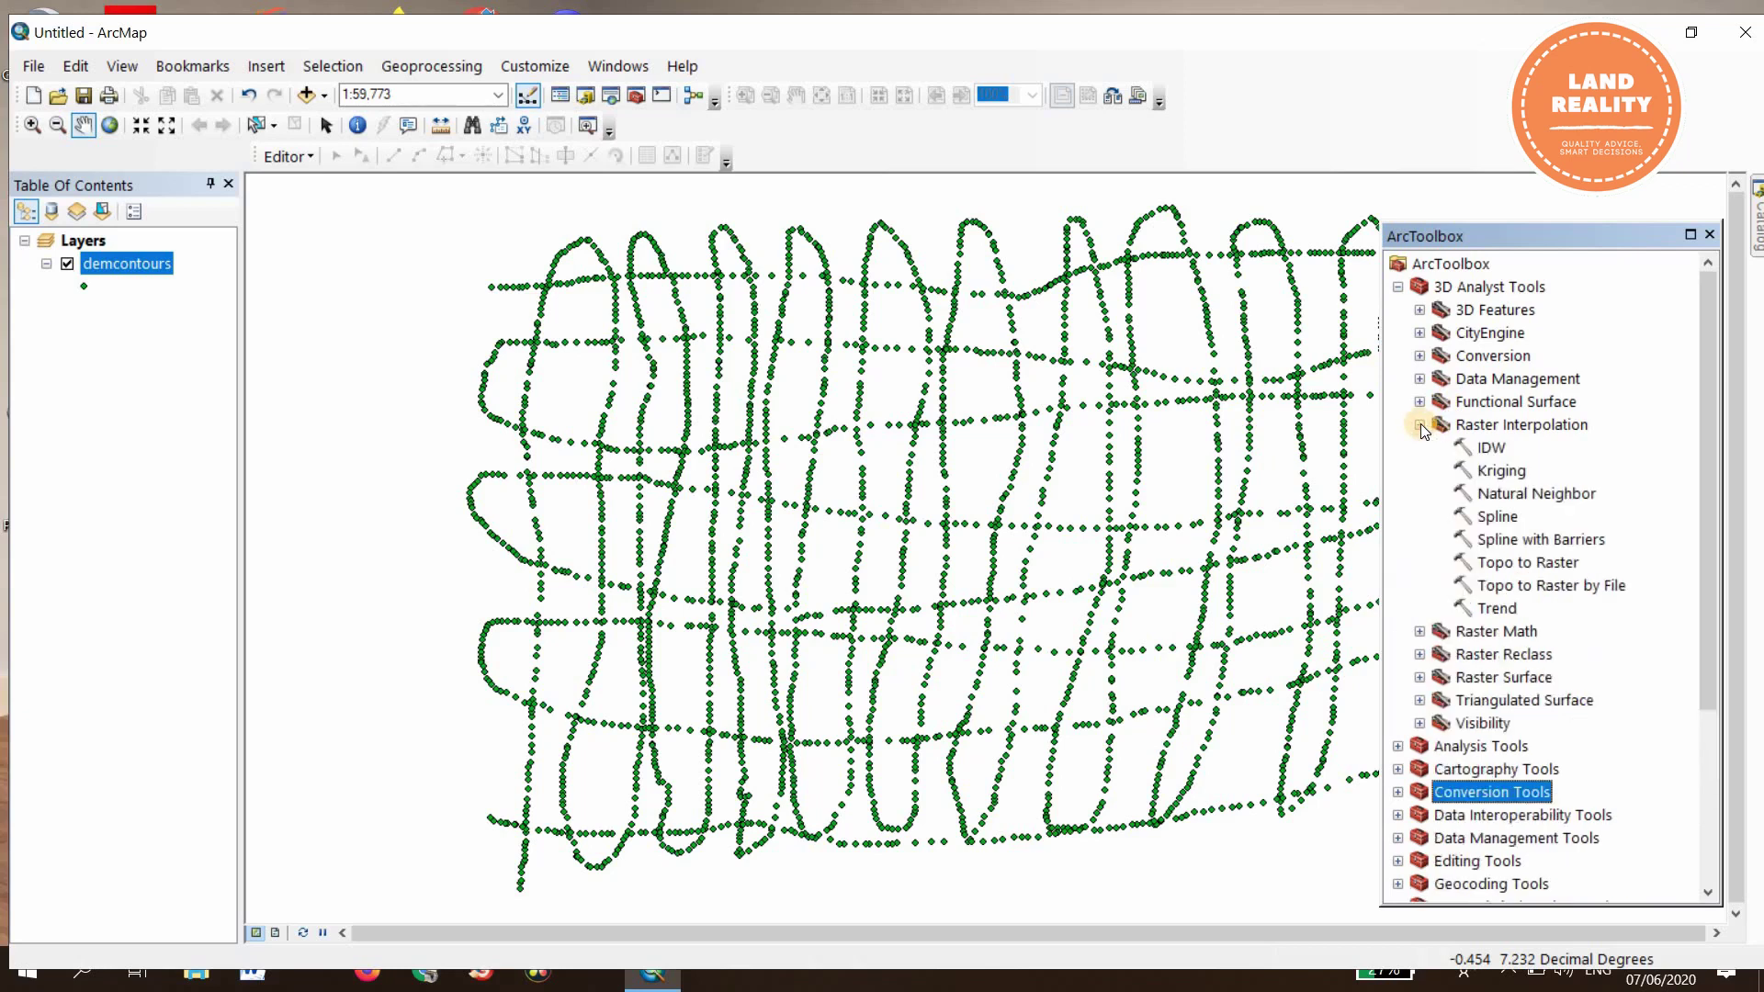
double_click(1501, 471)
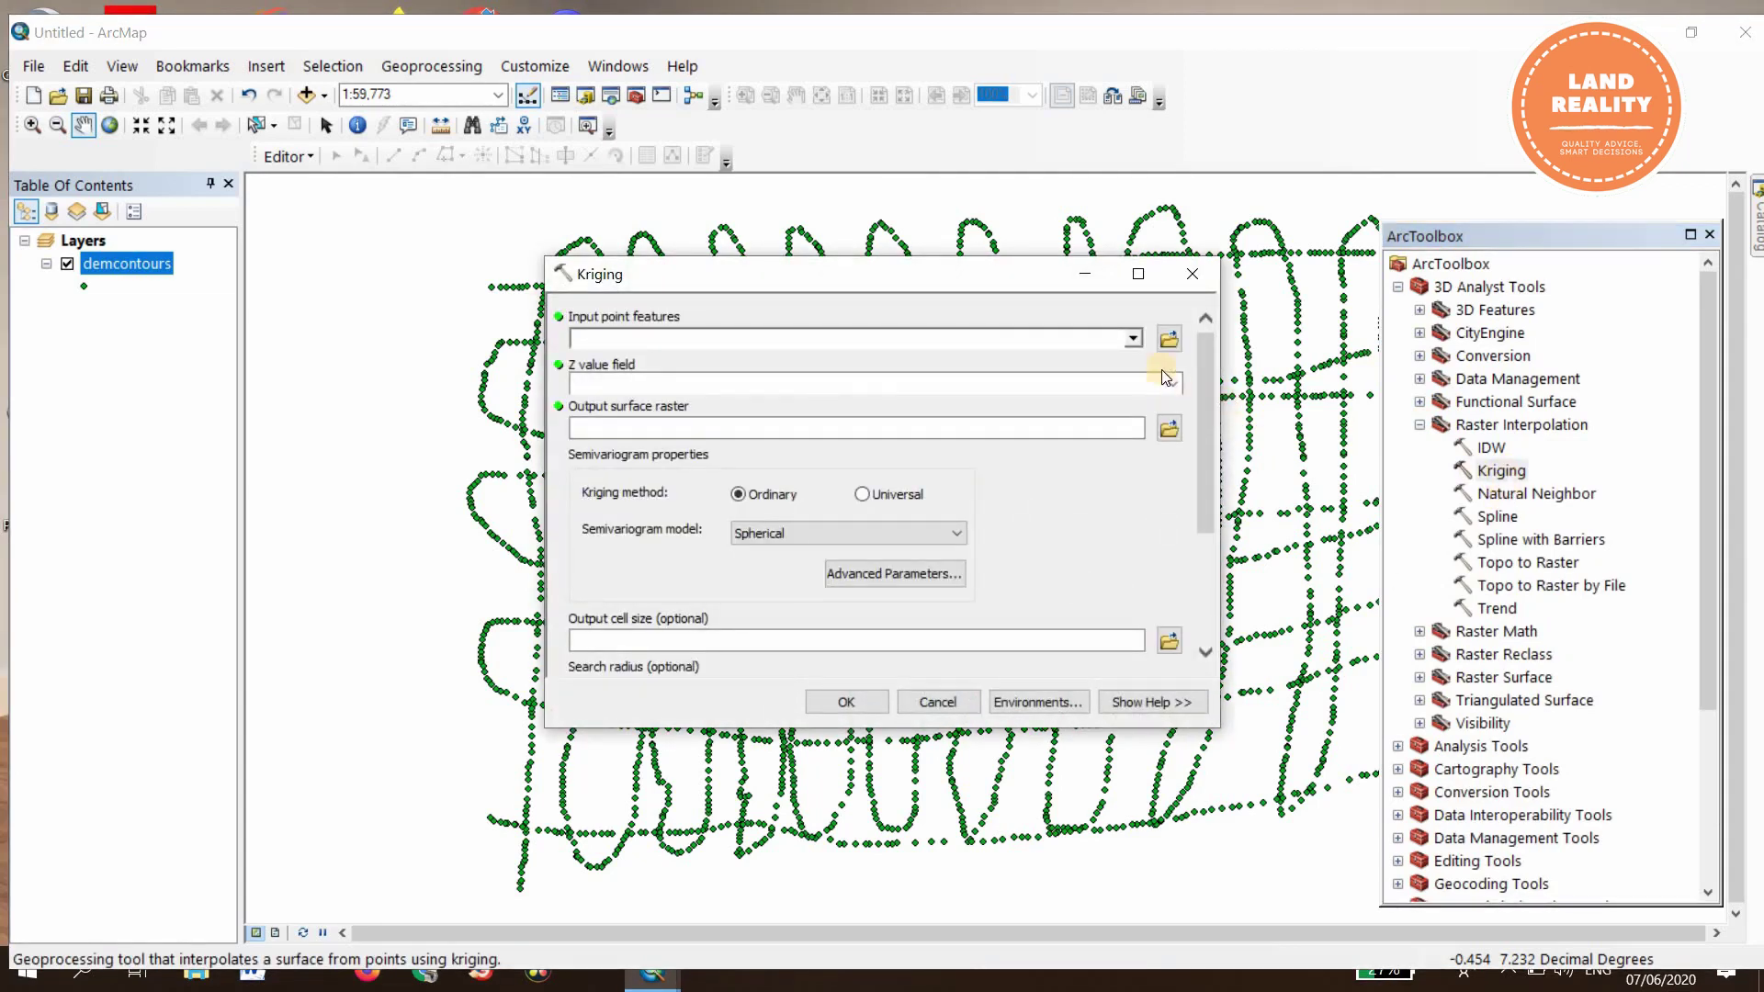
left_click(1137, 340)
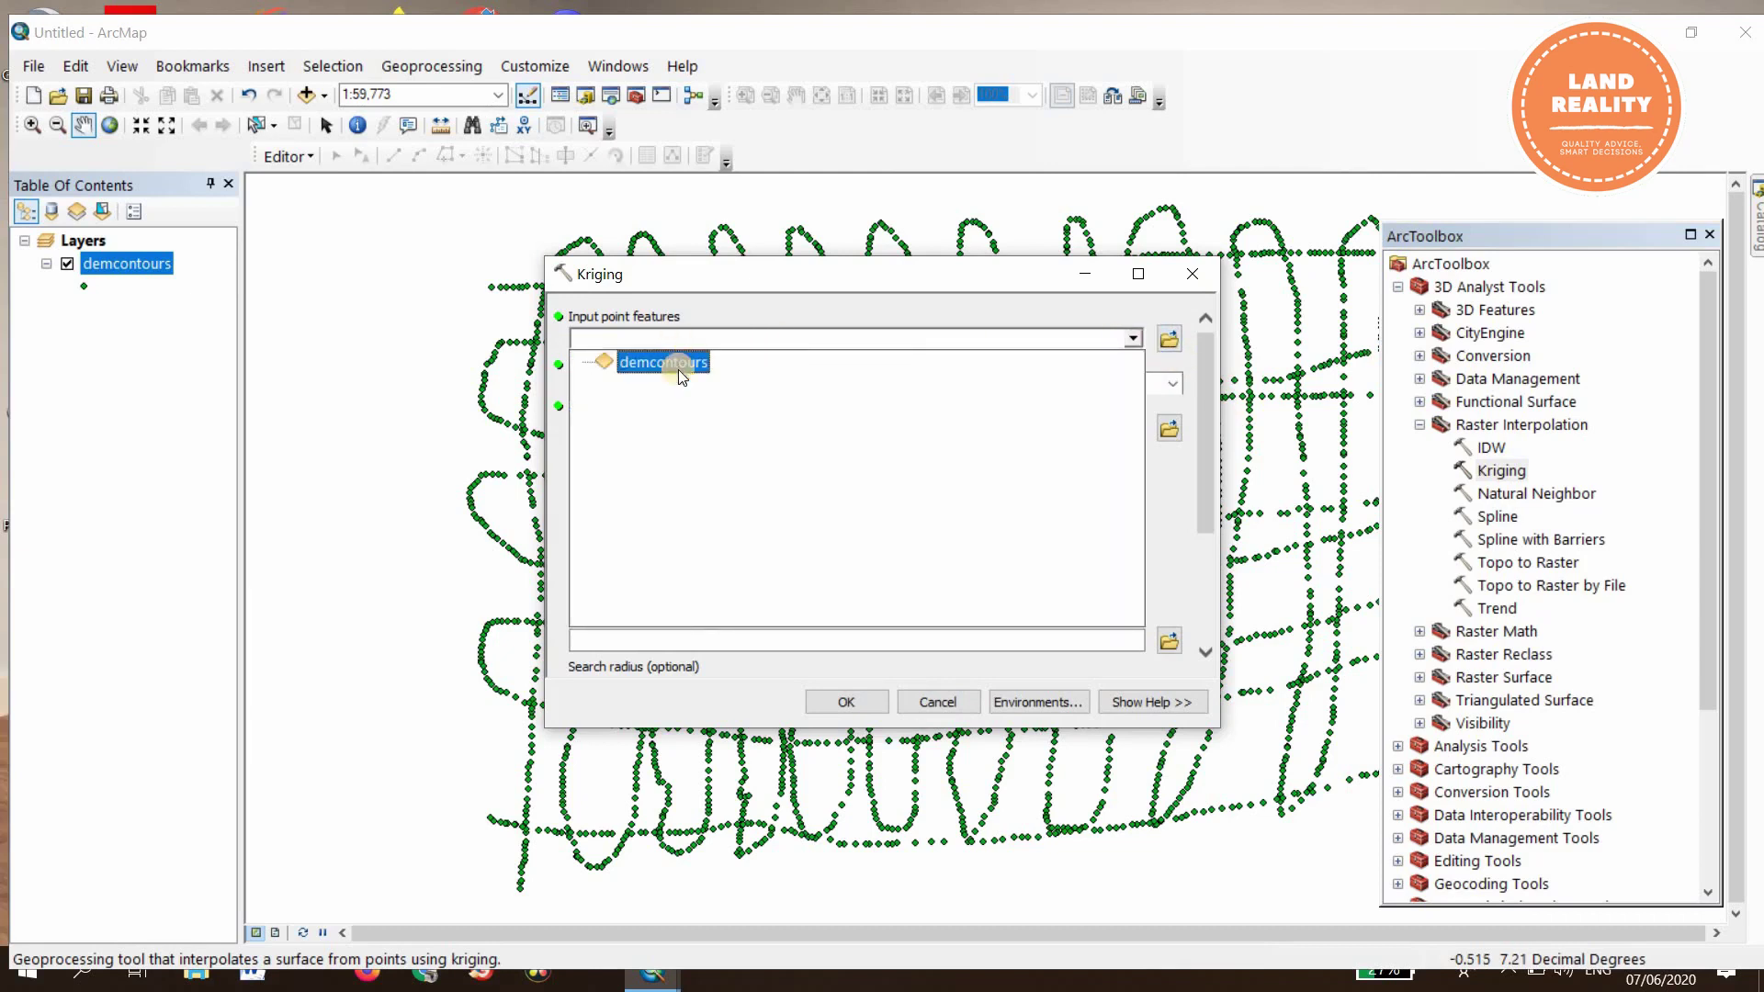
left_click(740, 365)
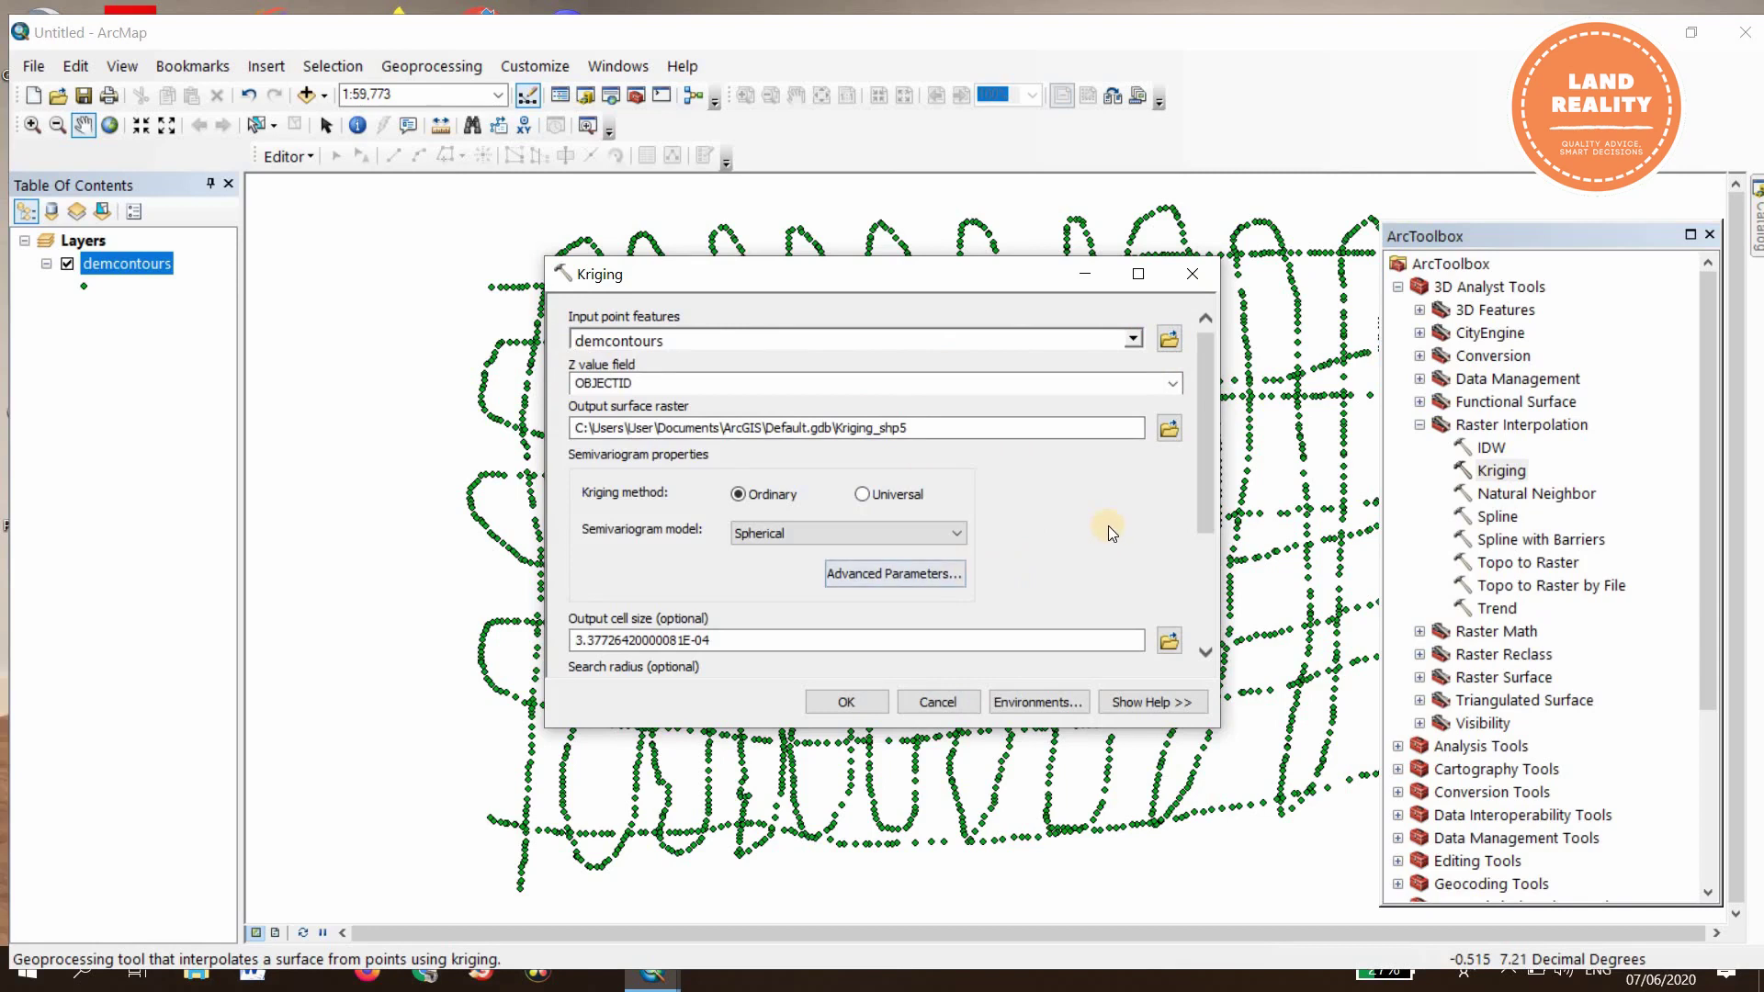
scroll(1112, 533, "down", 4)
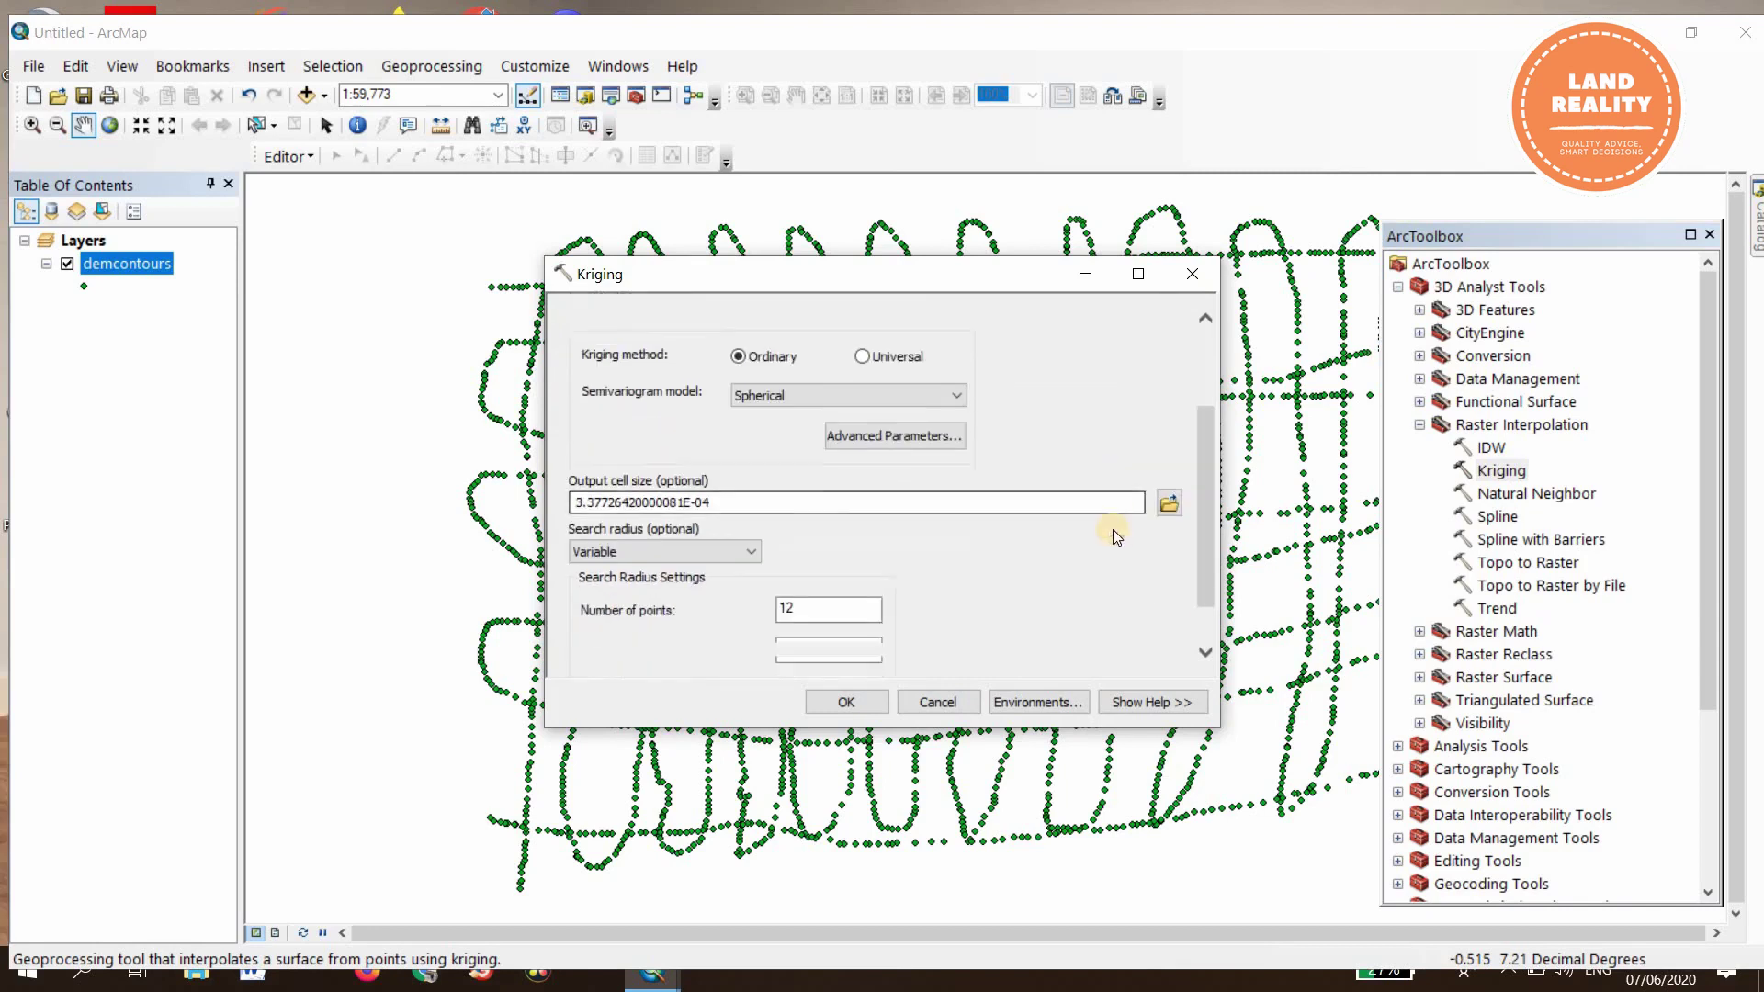
scroll(1111, 534, "up", 4)
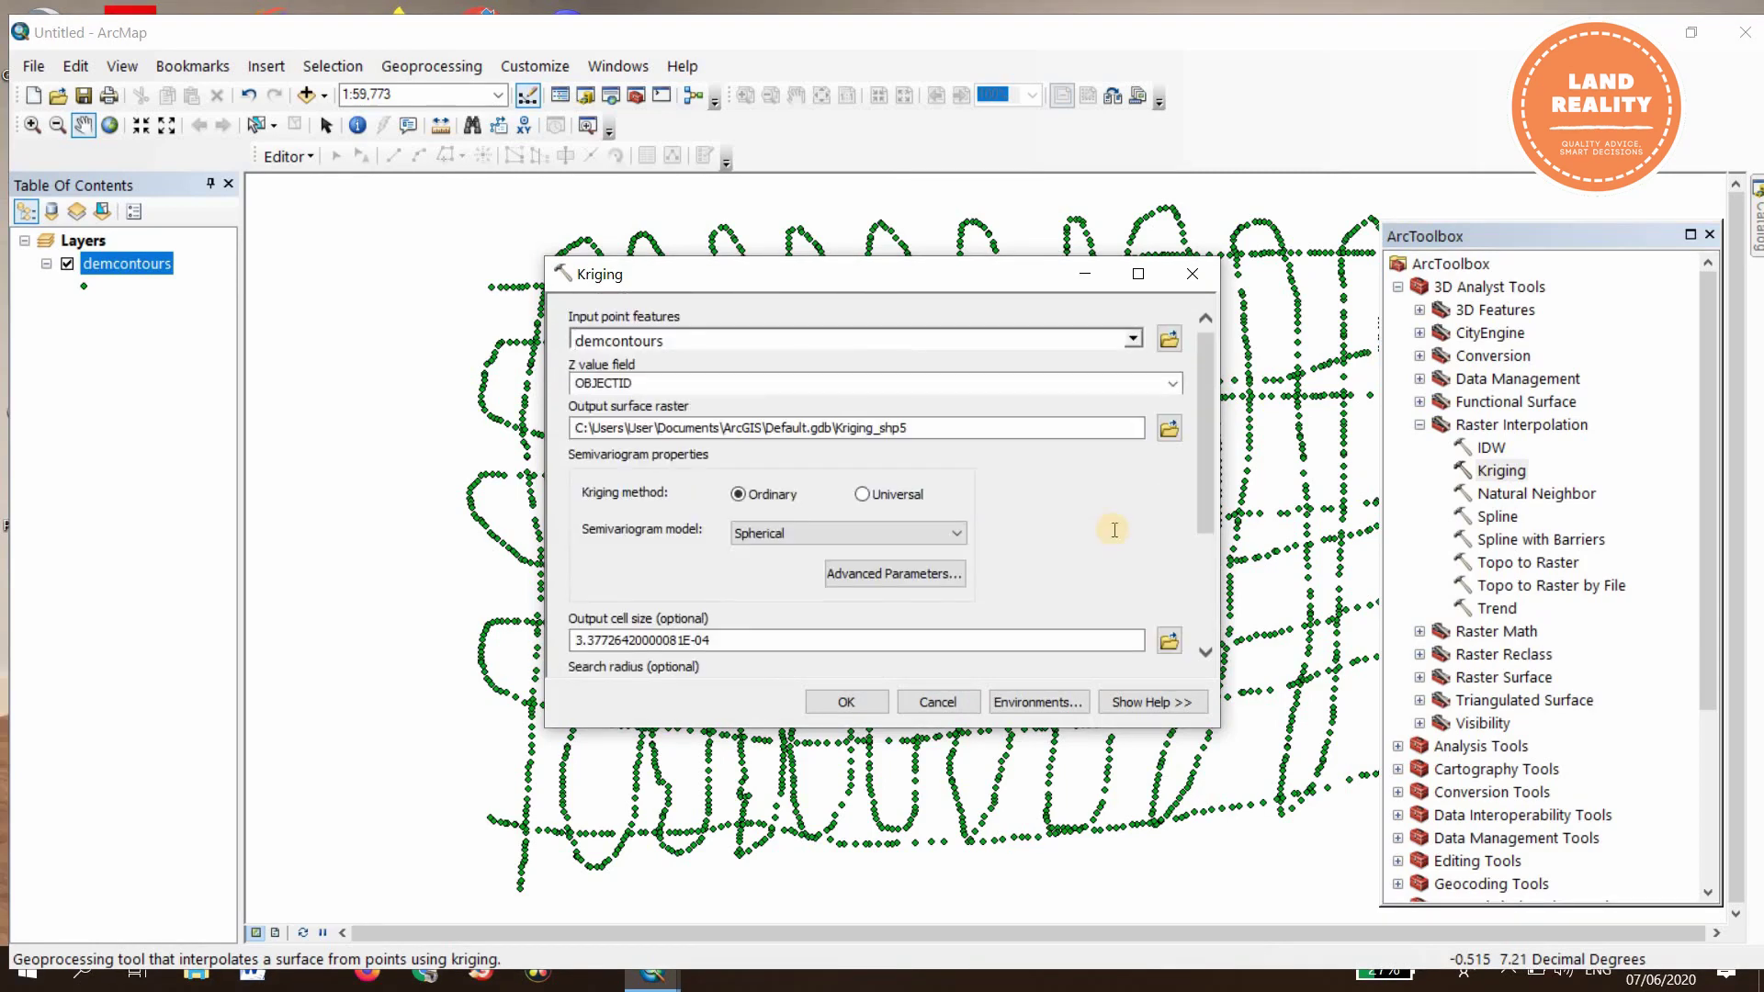
scroll(1112, 529, "down", 4)
left_click(844, 704)
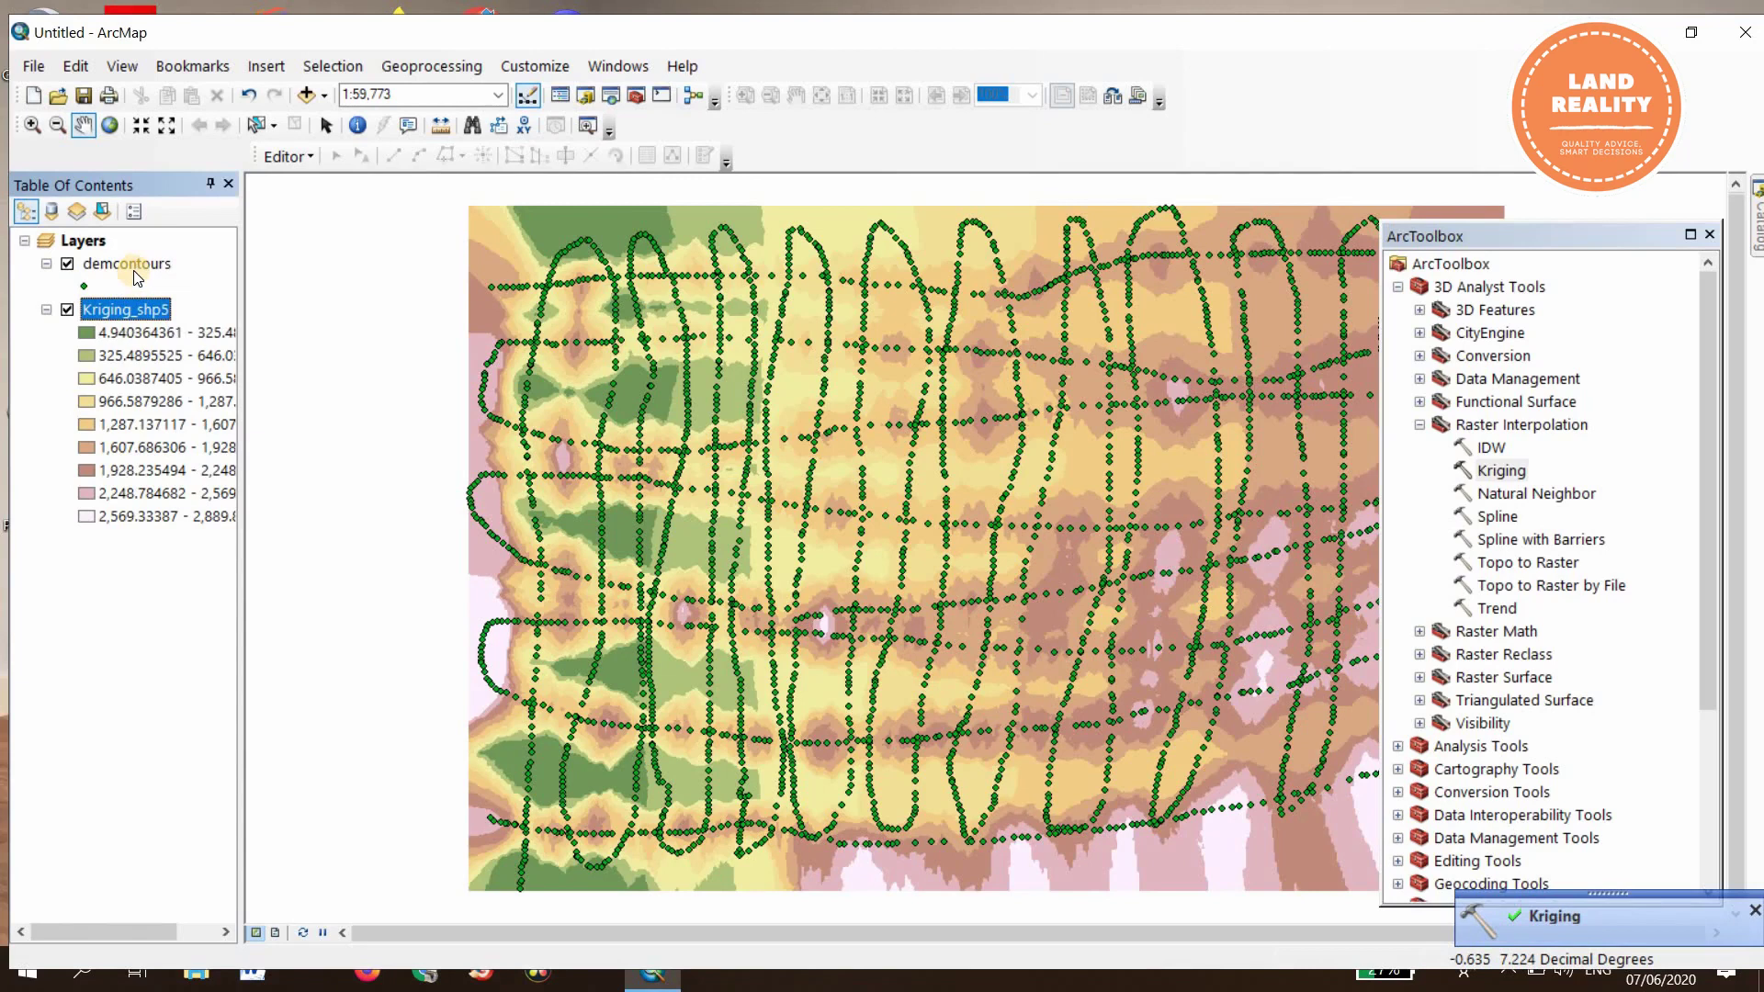
Step: Toggle the demcontours layer to compare its points with the kriging raster, leaving the points hidden
left_click(67, 263)
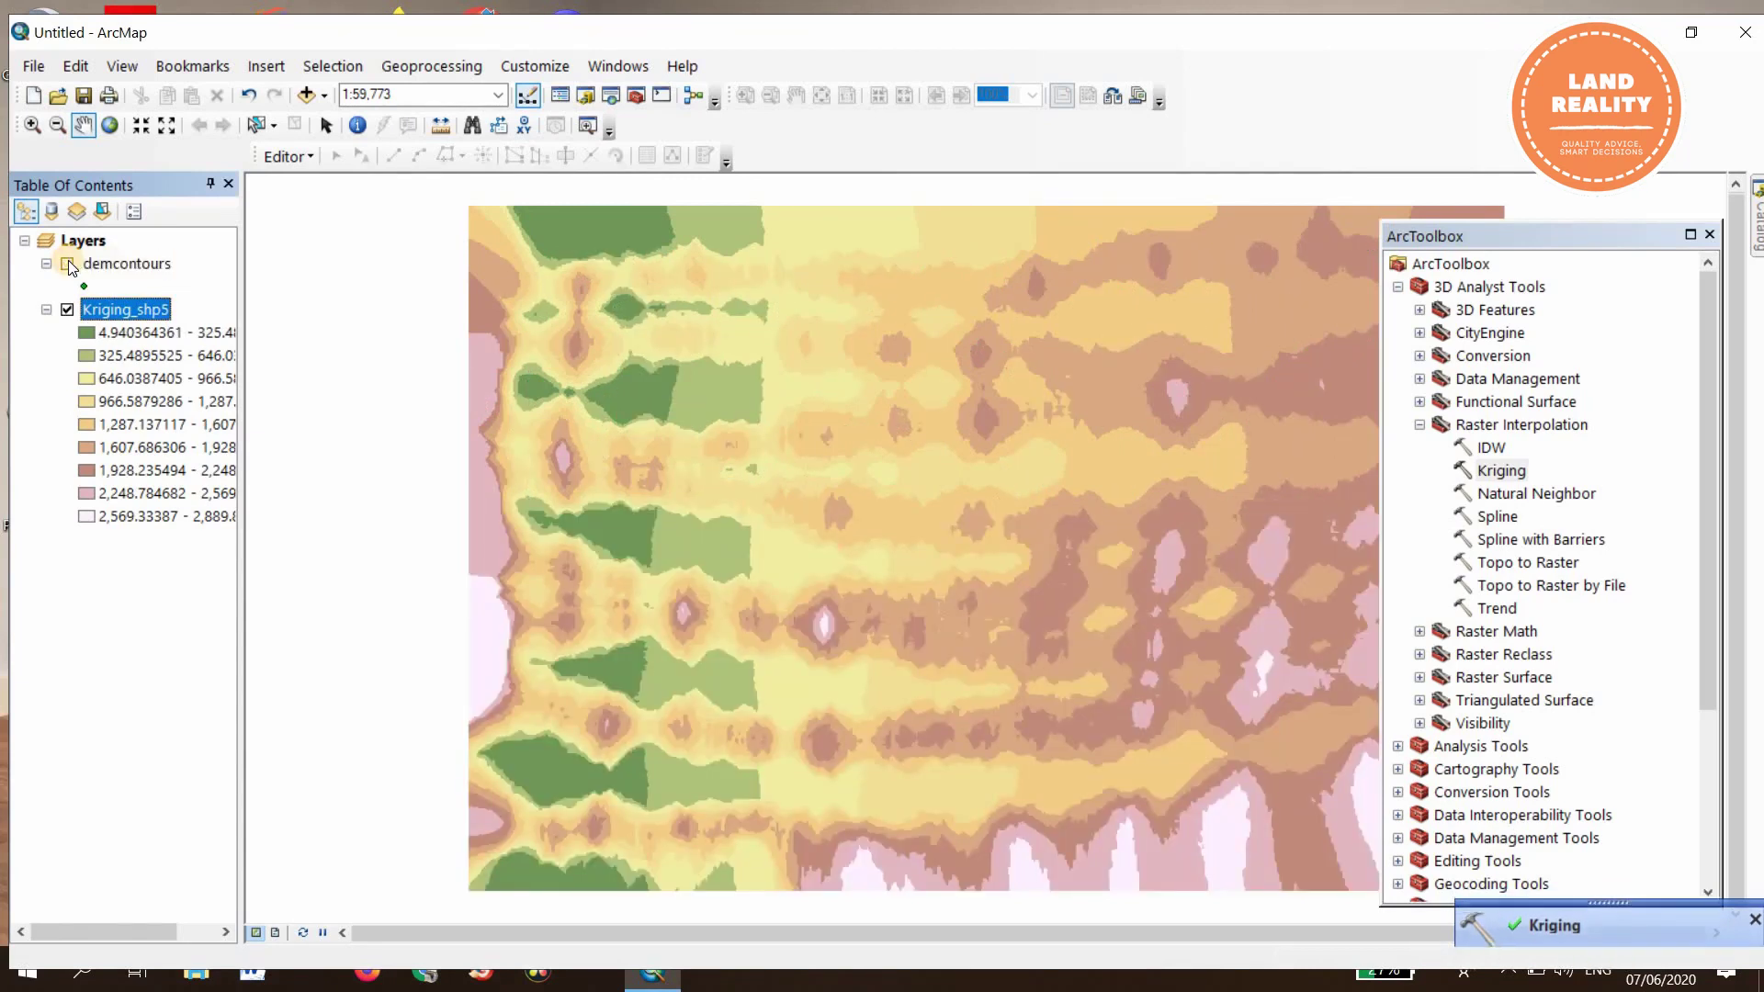
left_click(68, 263)
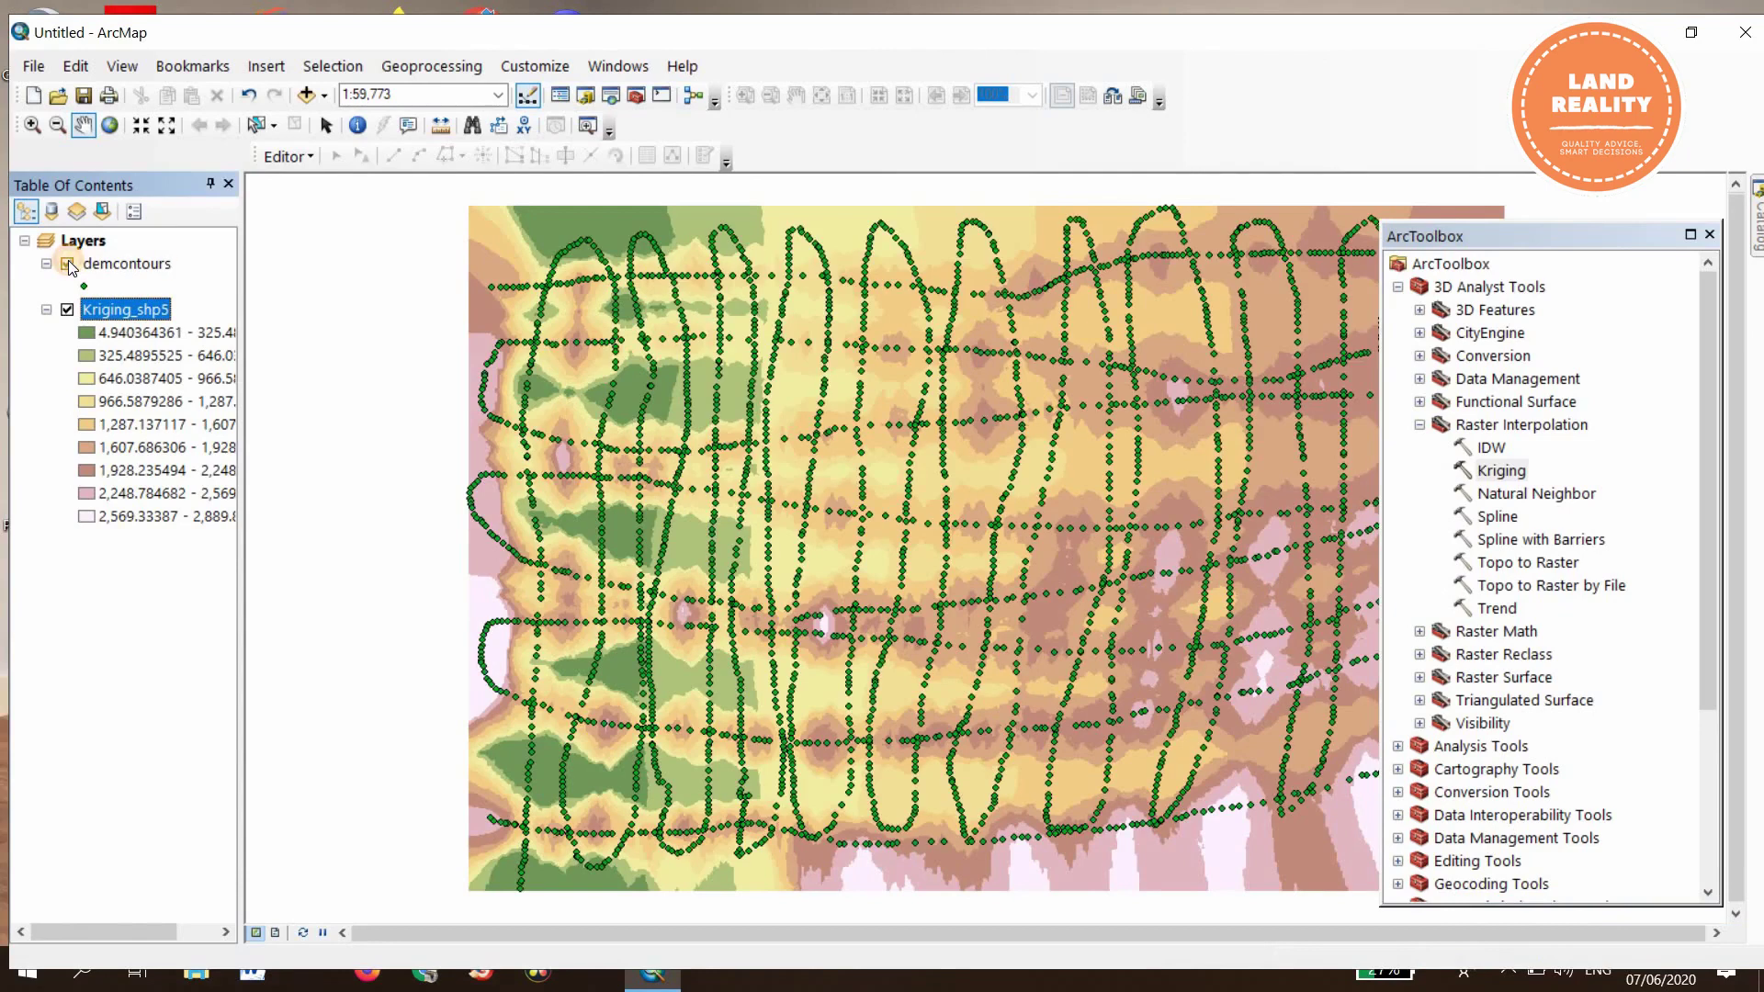
left_click(68, 263)
left_click(68, 264)
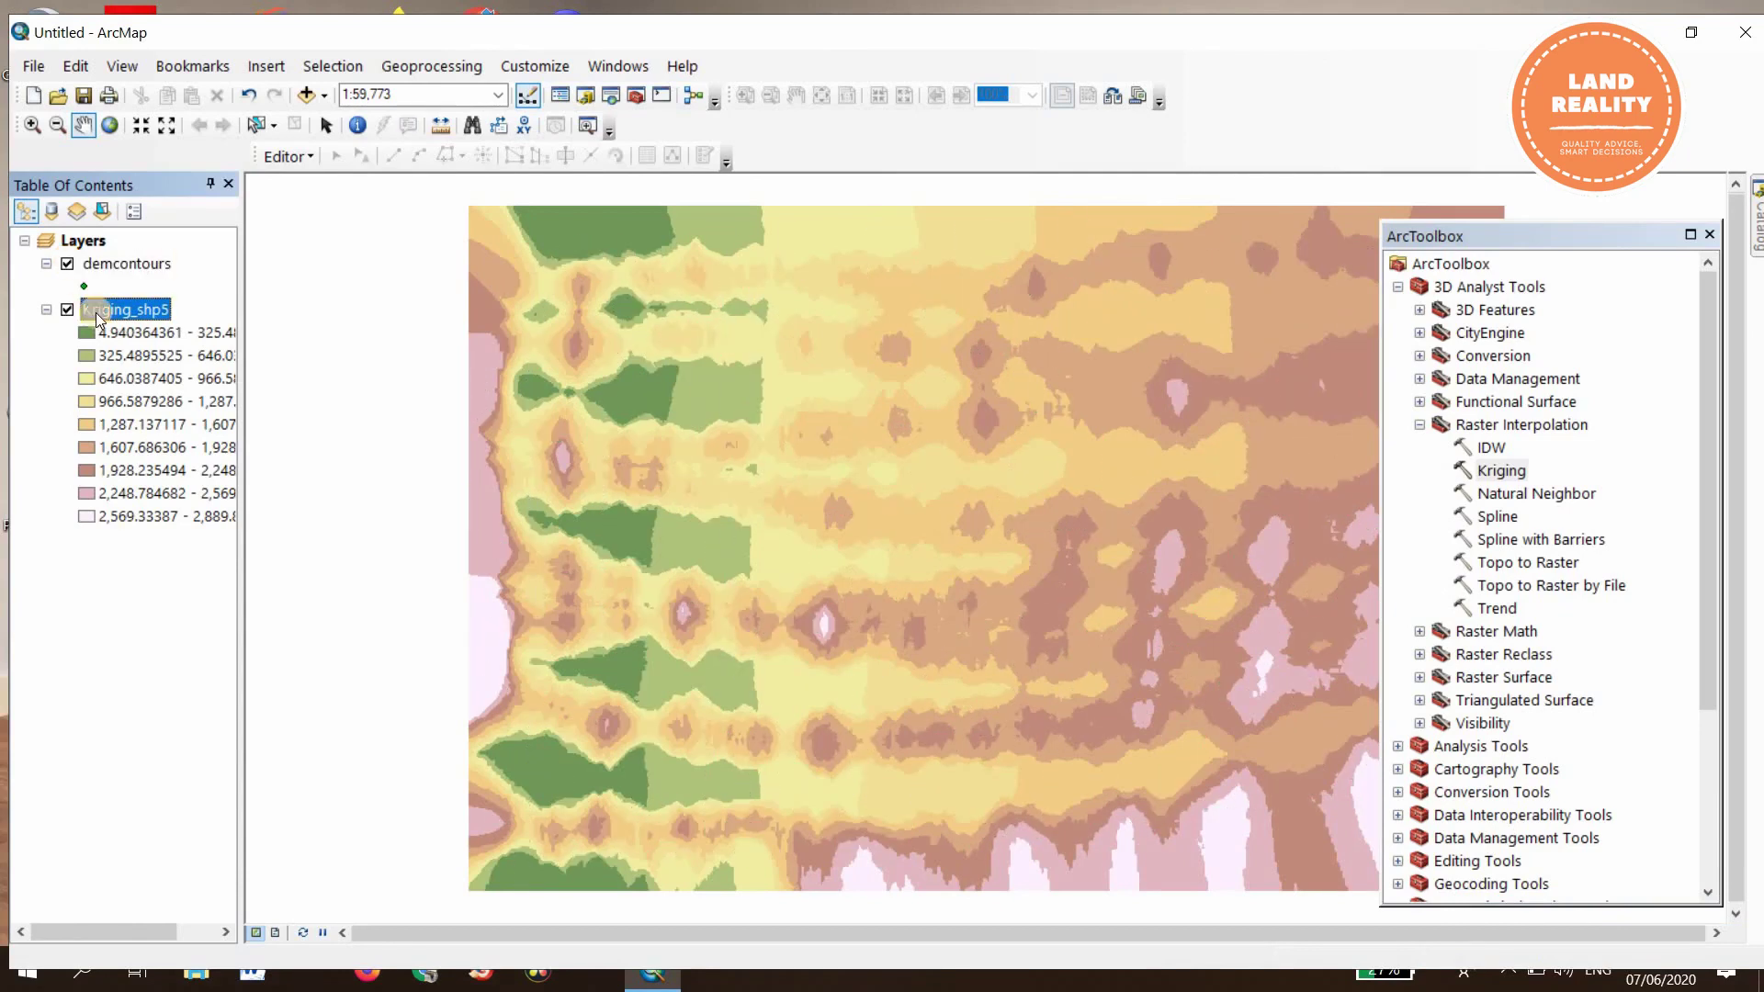
left_click(68, 263)
Step: Recolour the classified Kriging_shp5 raster with the white-to-black color ramp
right_click(138, 310)
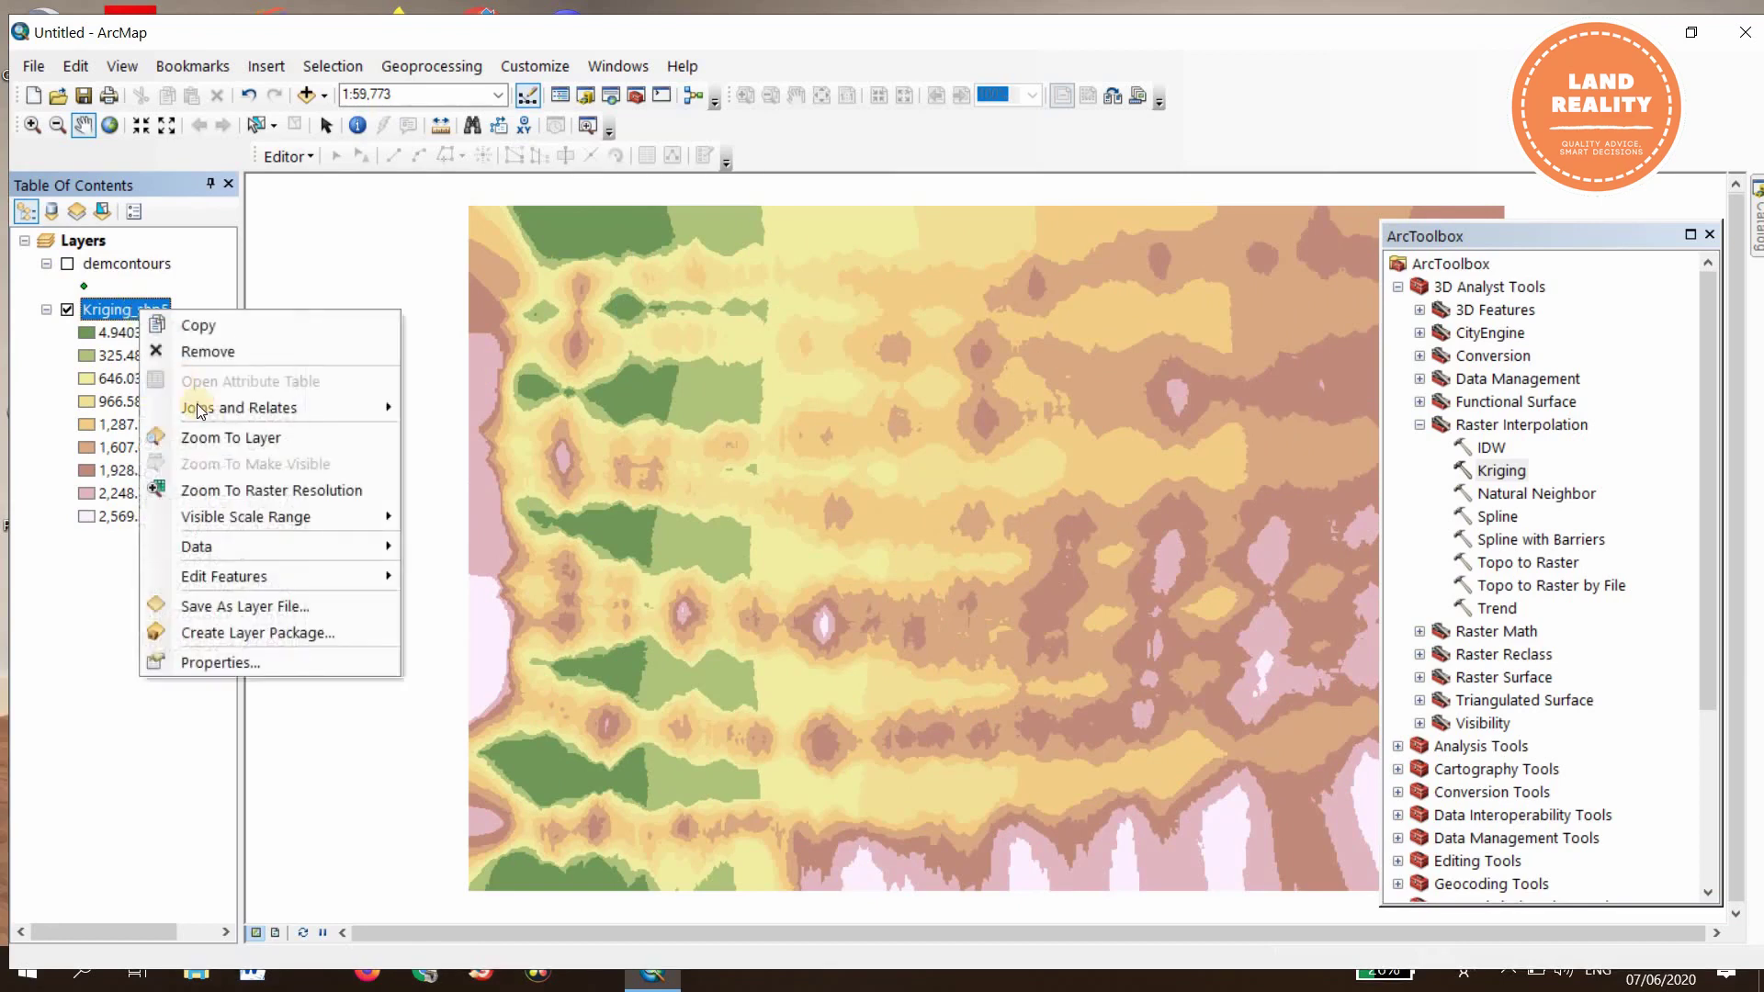
left_click(220, 662)
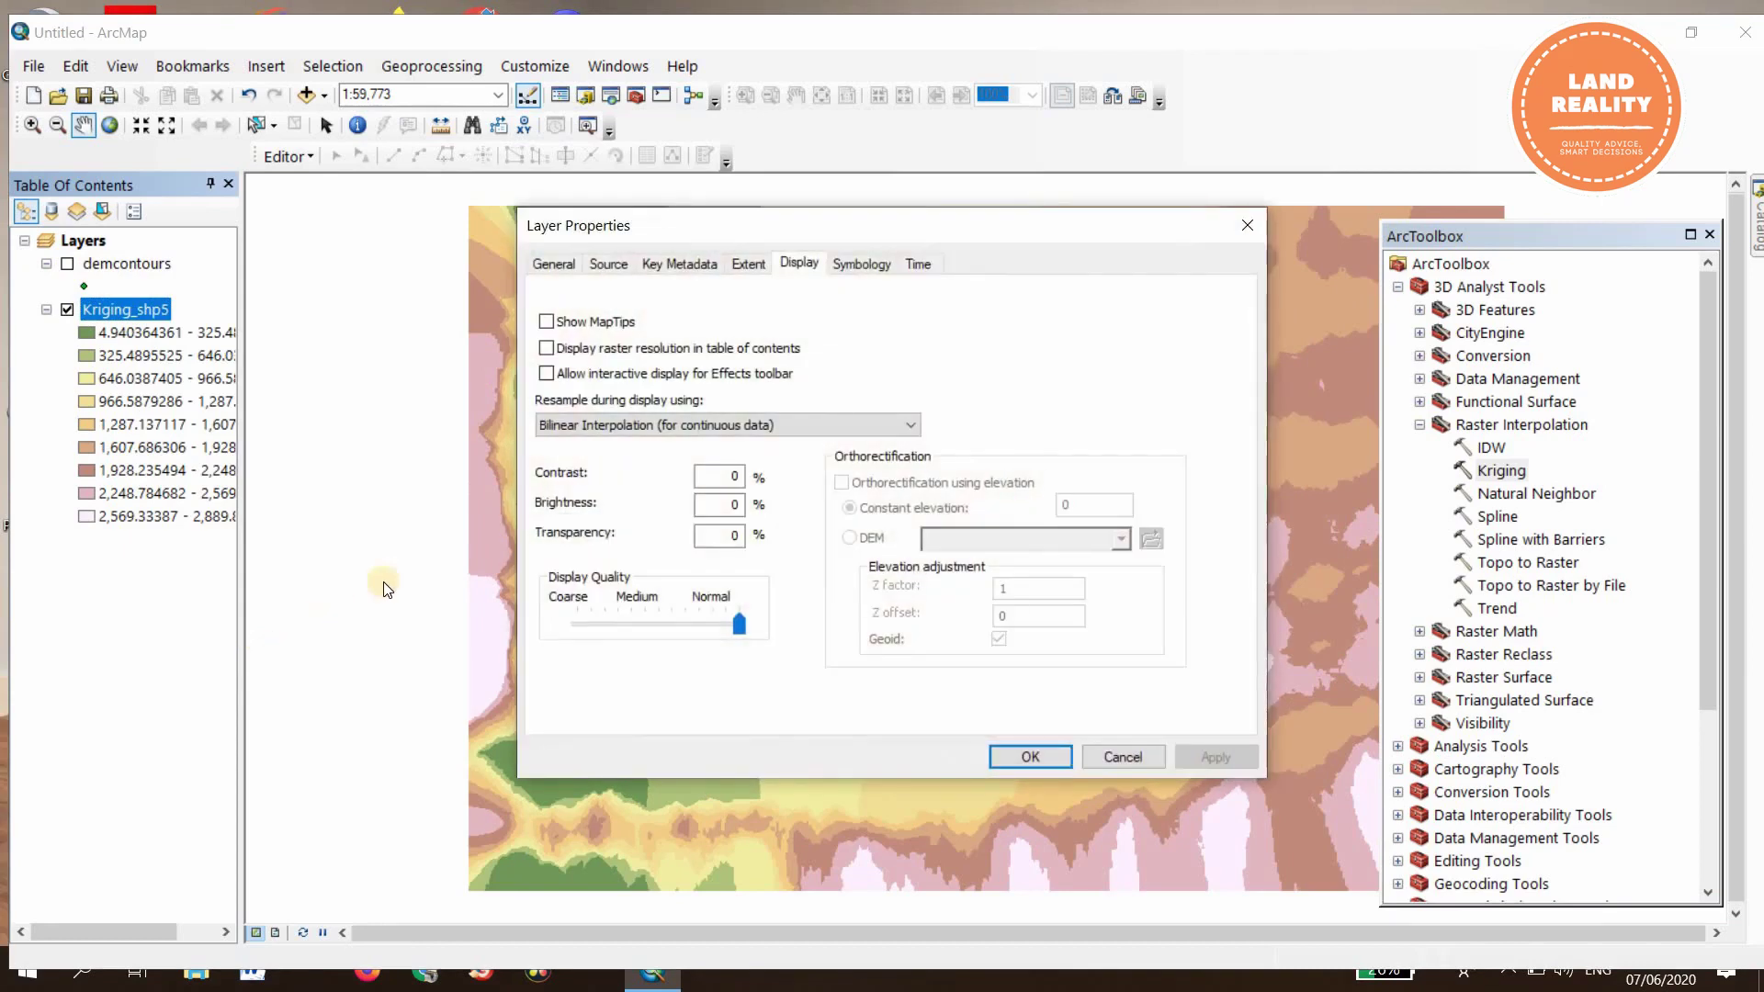
left_click(853, 264)
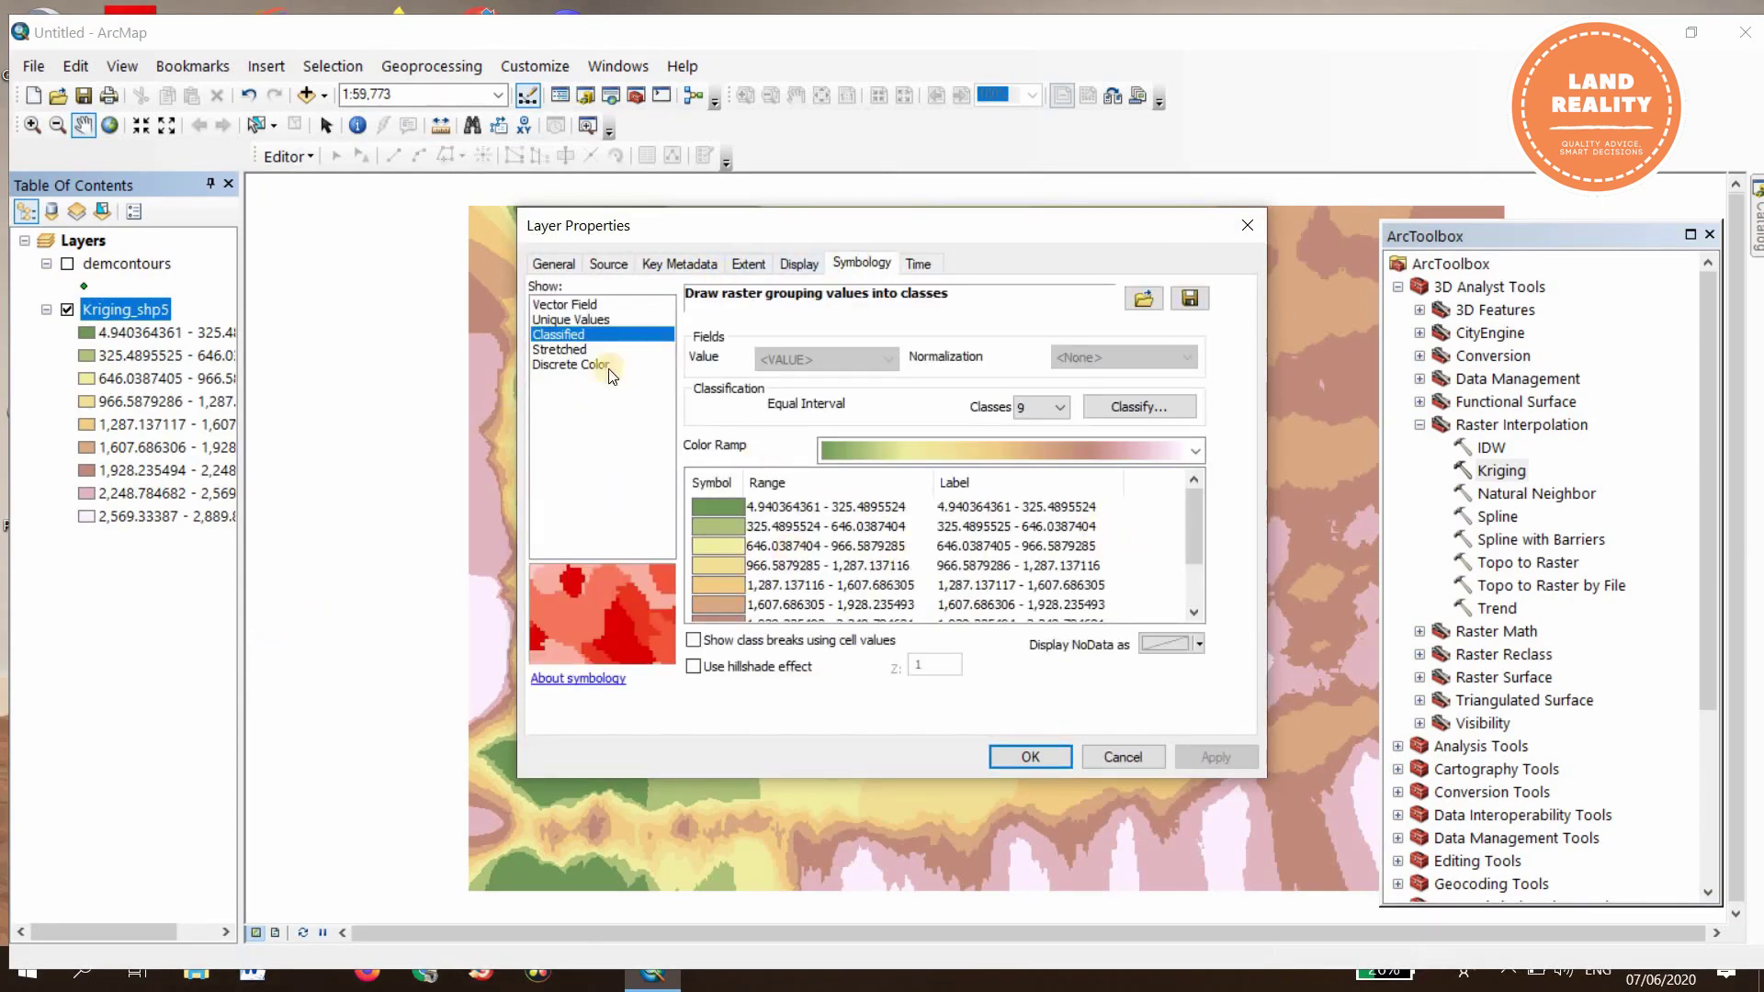
left_click(1185, 451)
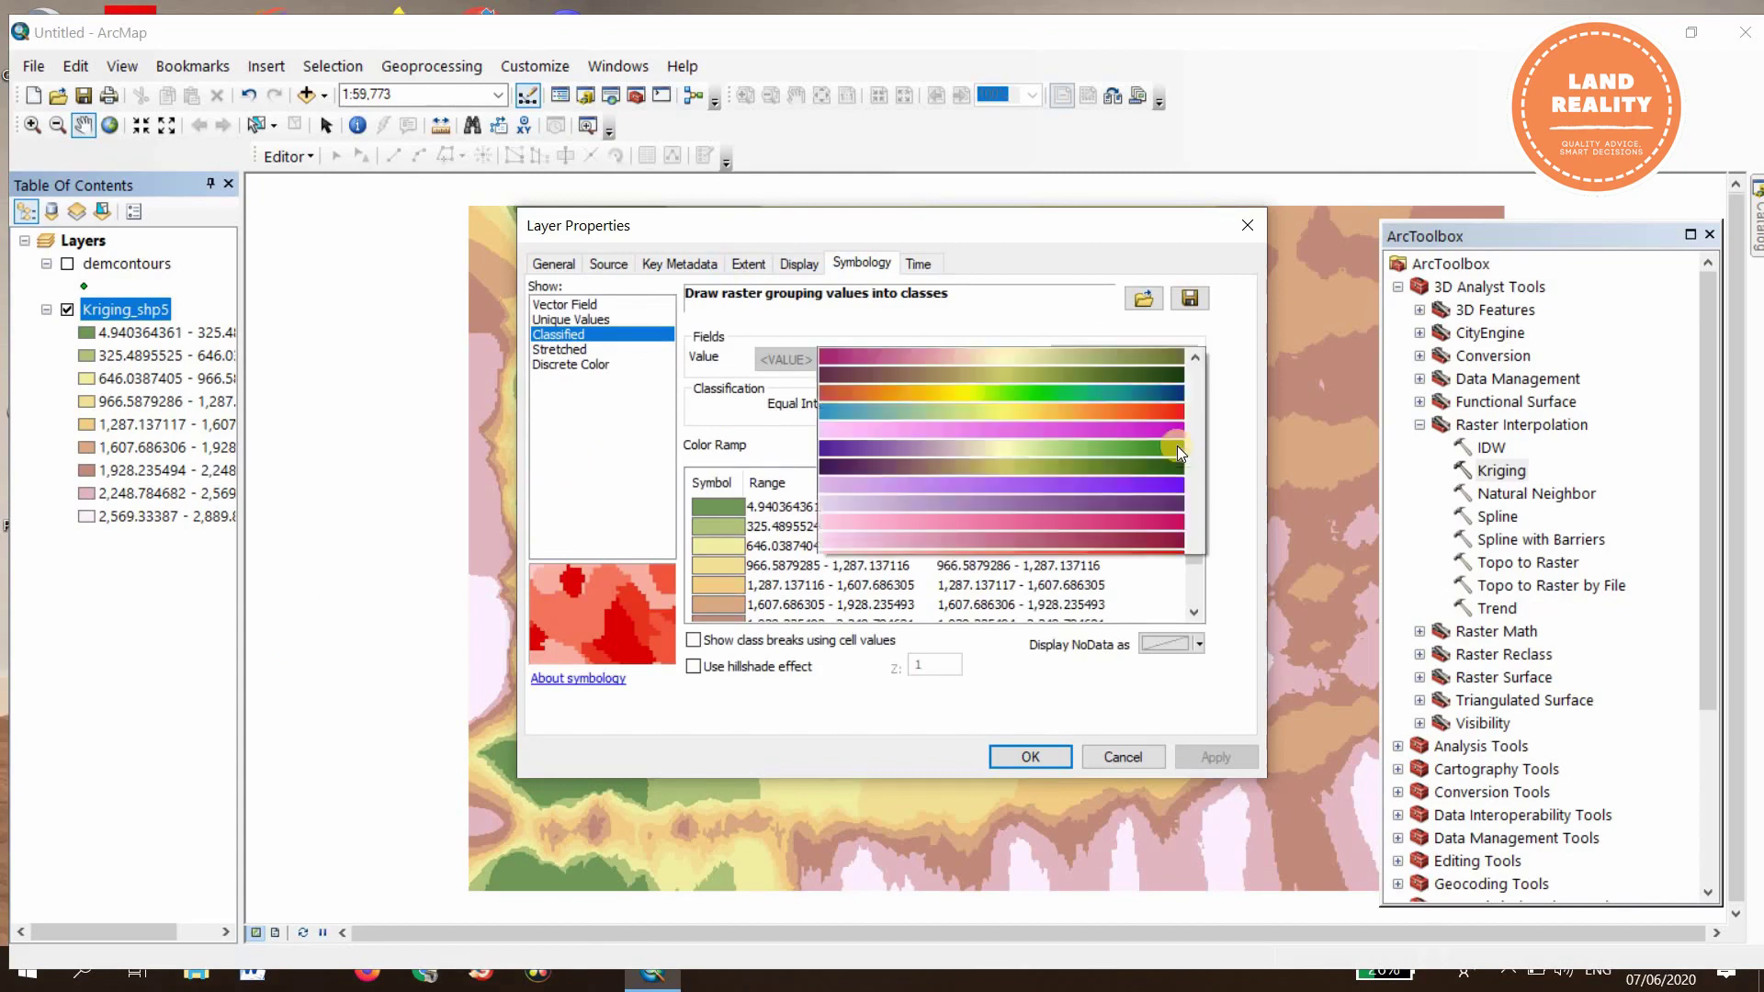
left_click(999, 457)
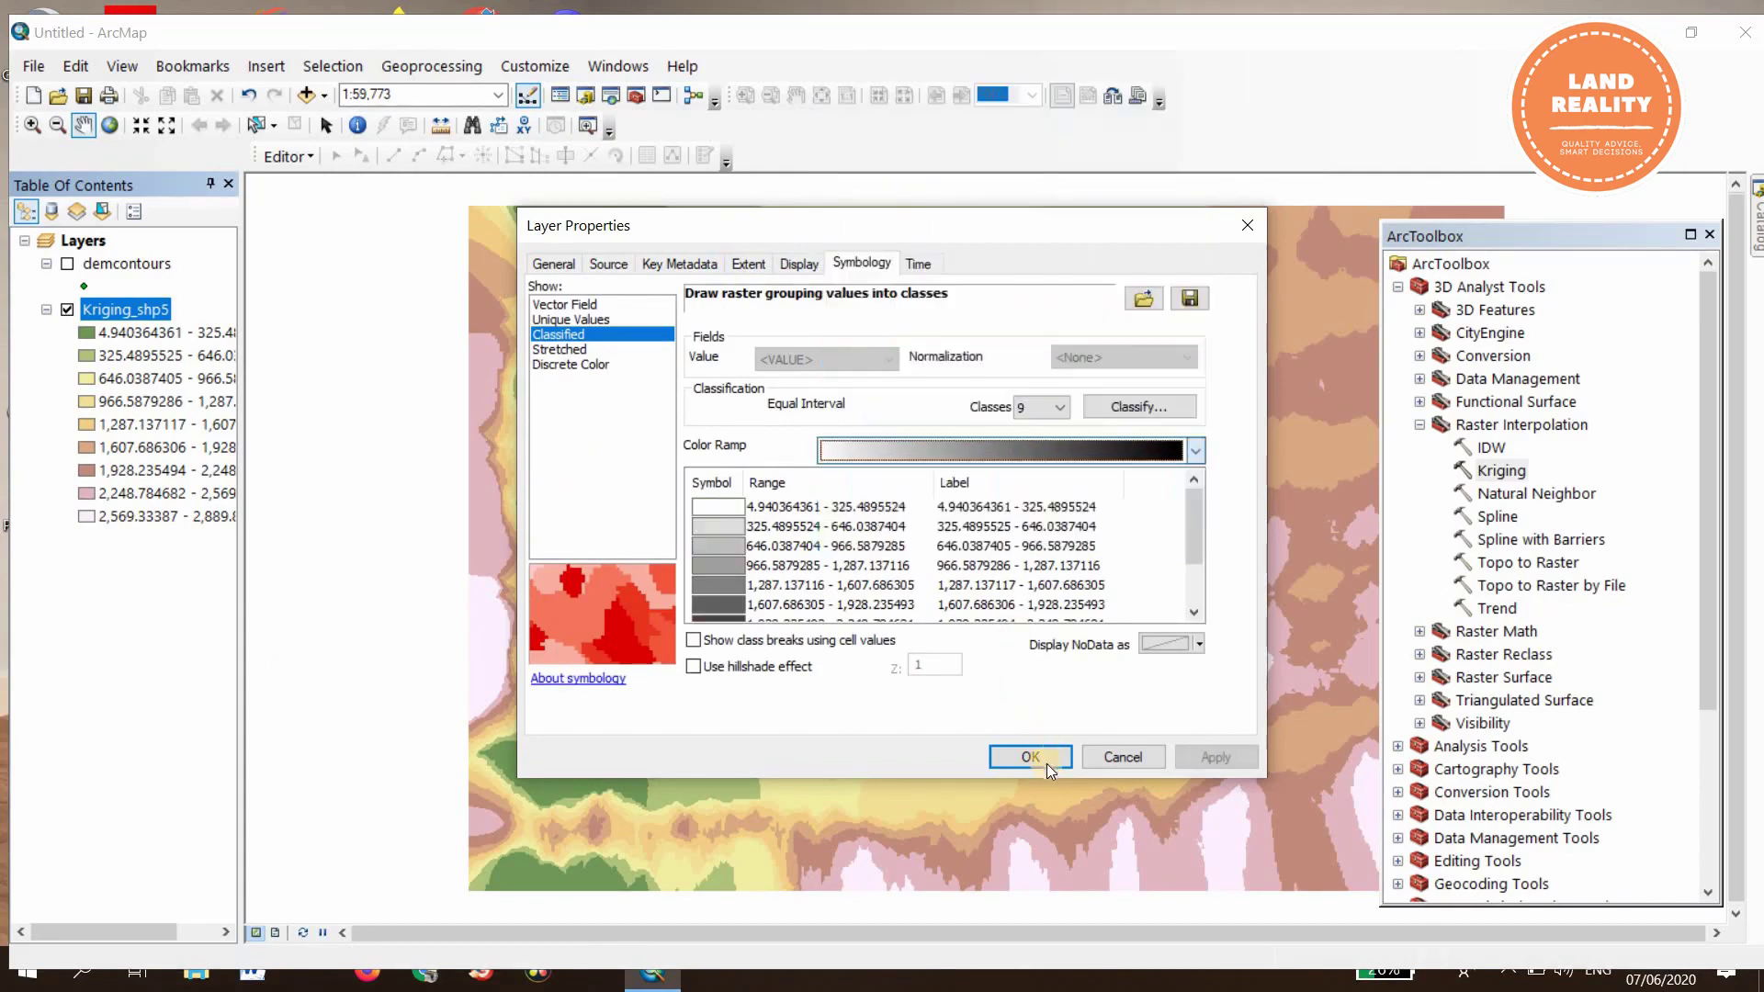
left_click(1032, 760)
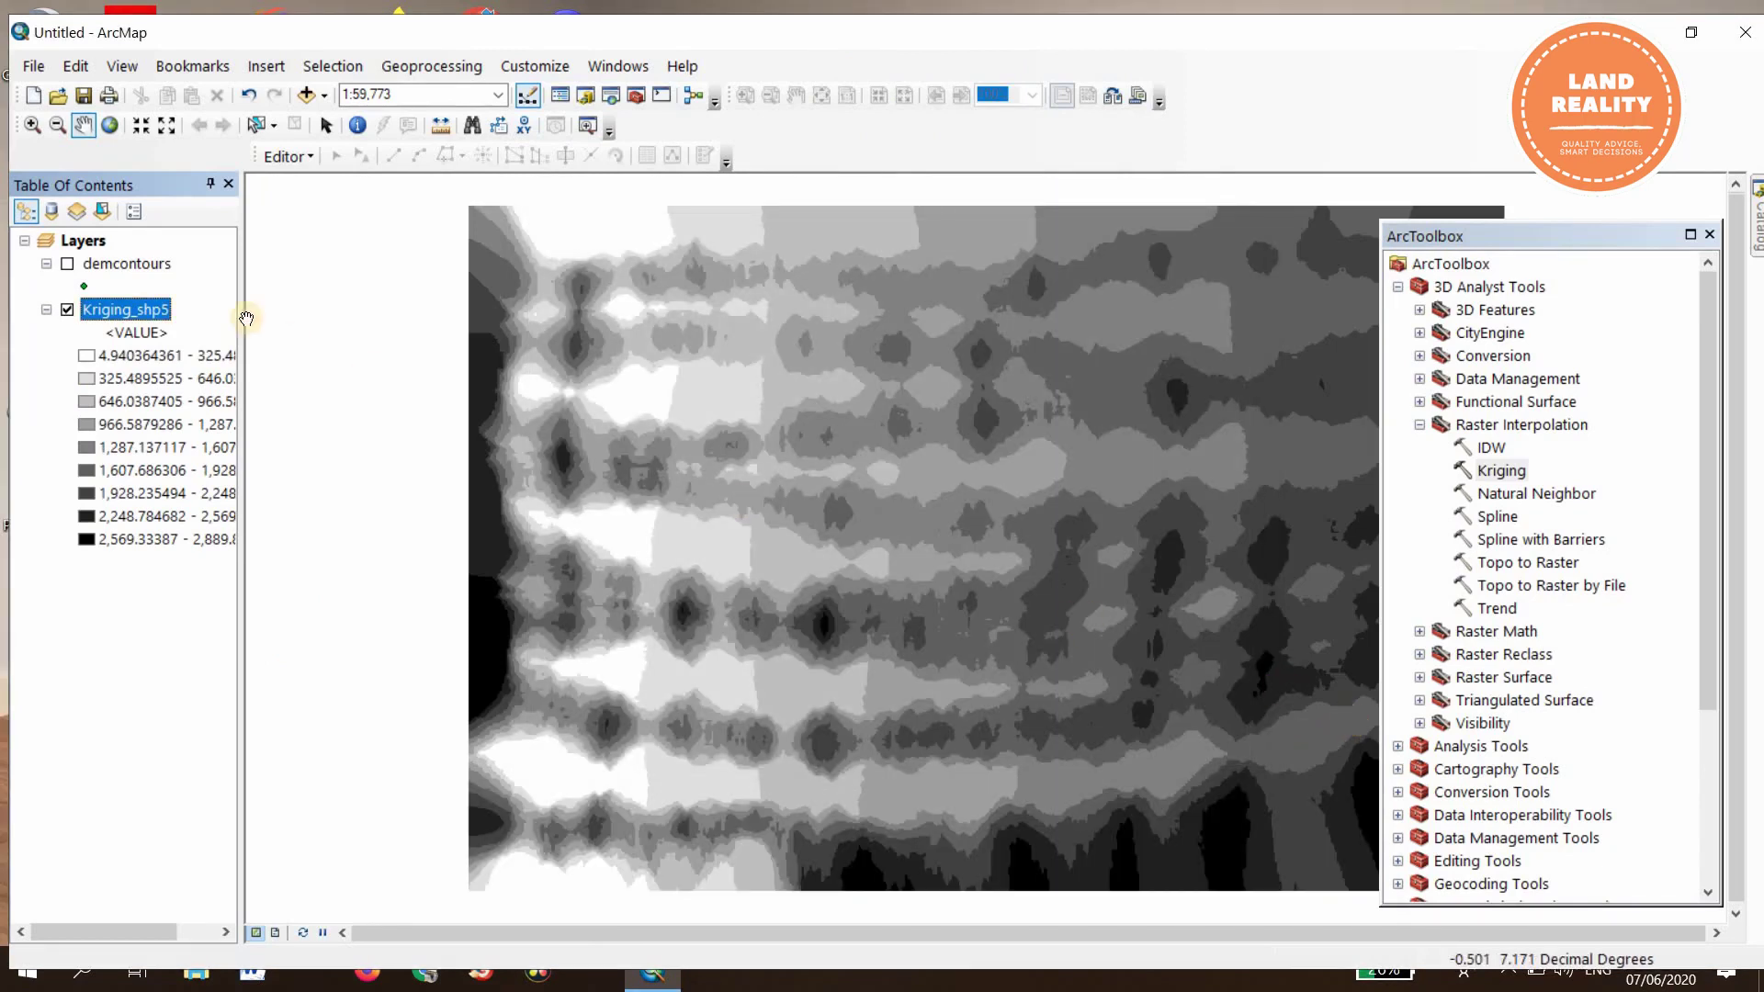
Step: Apply the red-yellow-green color ramp to the classified Kriging_shp5 raster and zoom the map to that layer
right_click(117, 309)
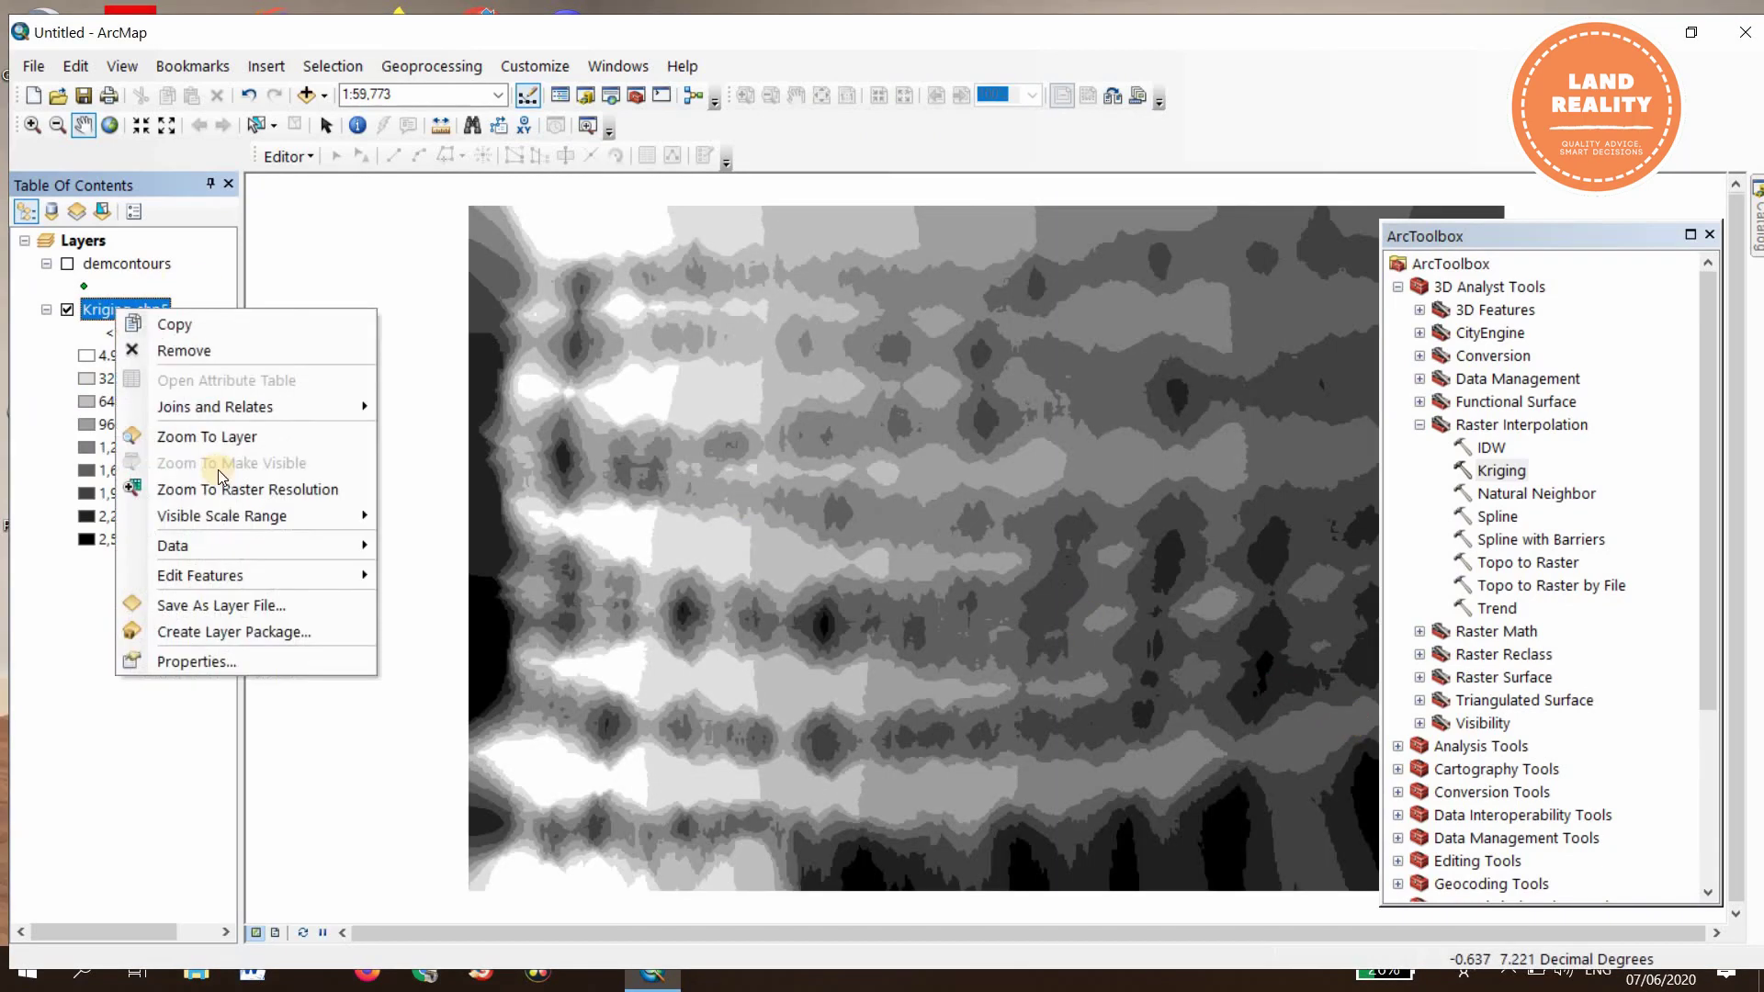
left_click(241, 662)
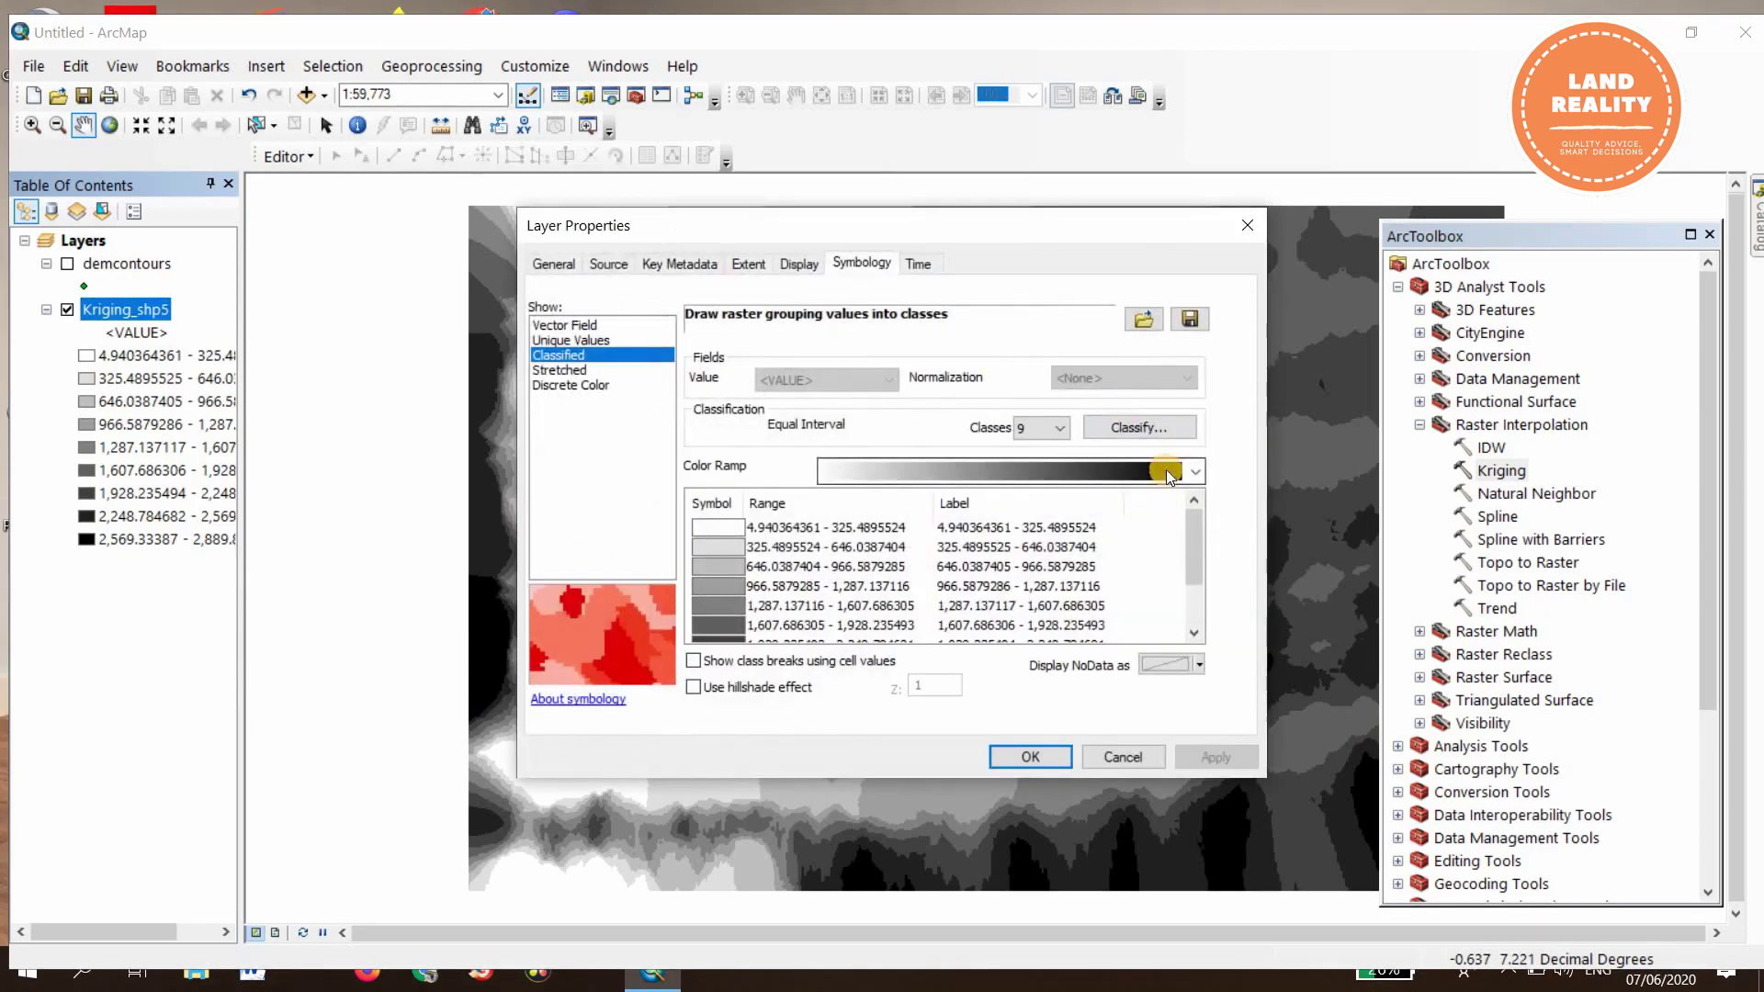
left_click(1168, 474)
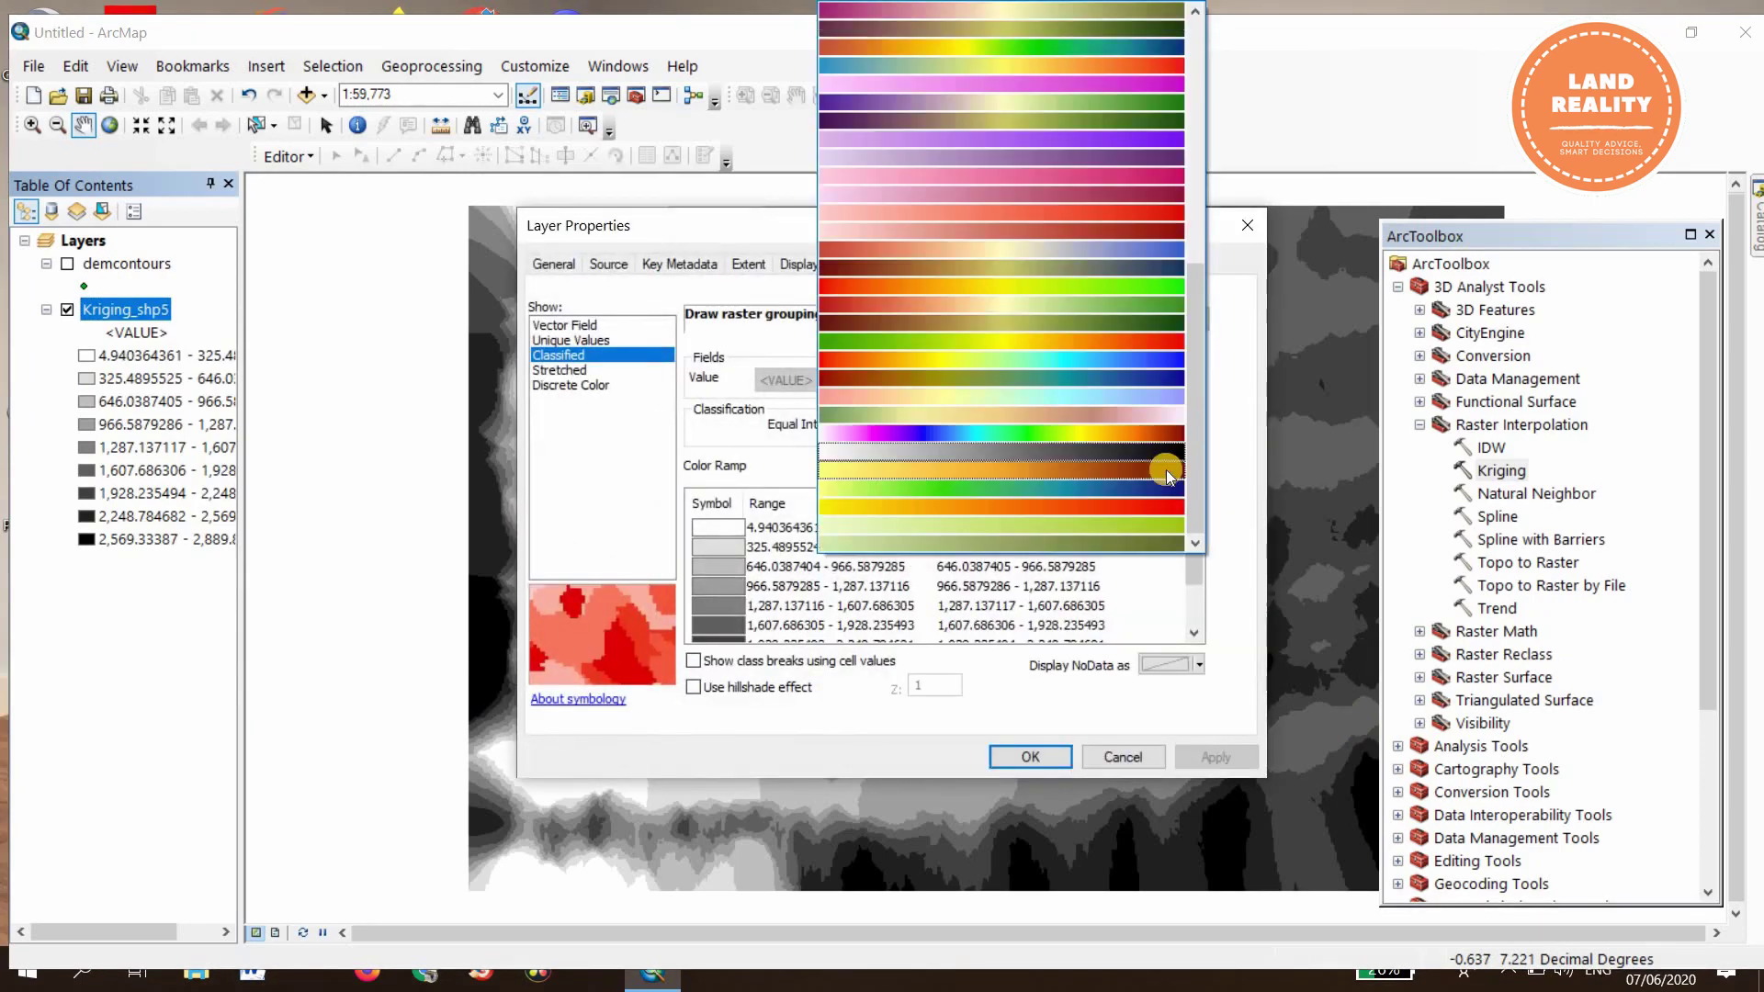
left_click(983, 278)
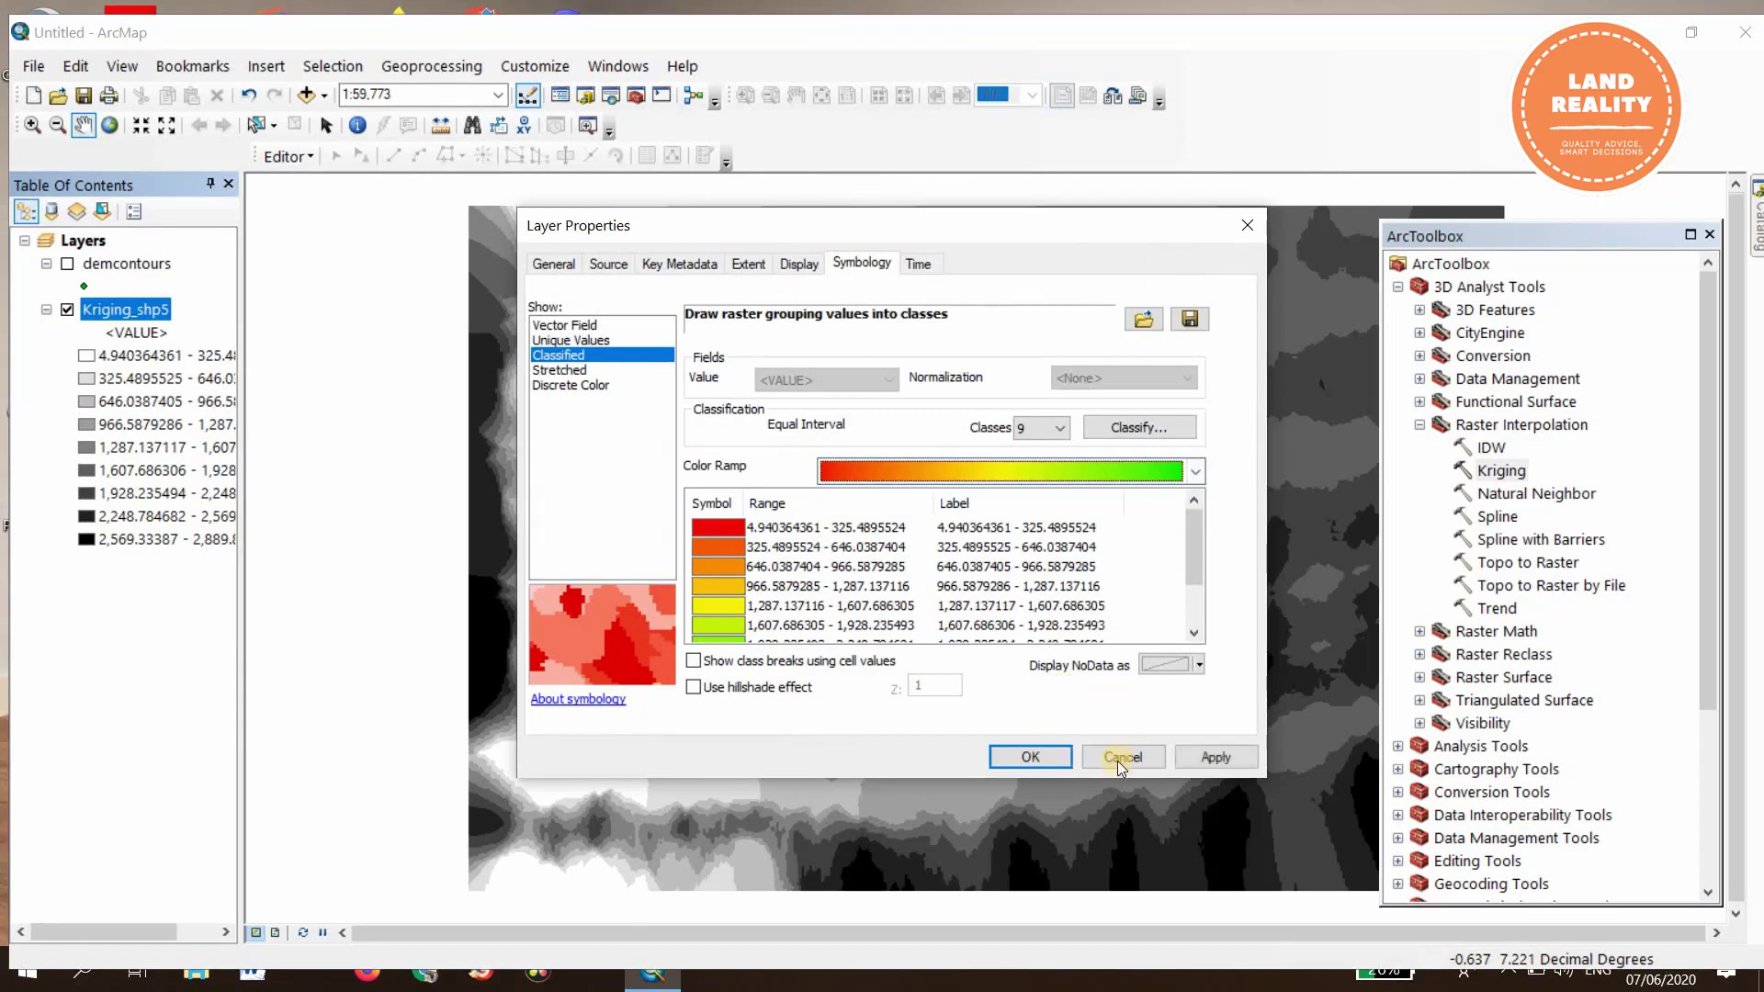
left_click(1214, 756)
key("Return")
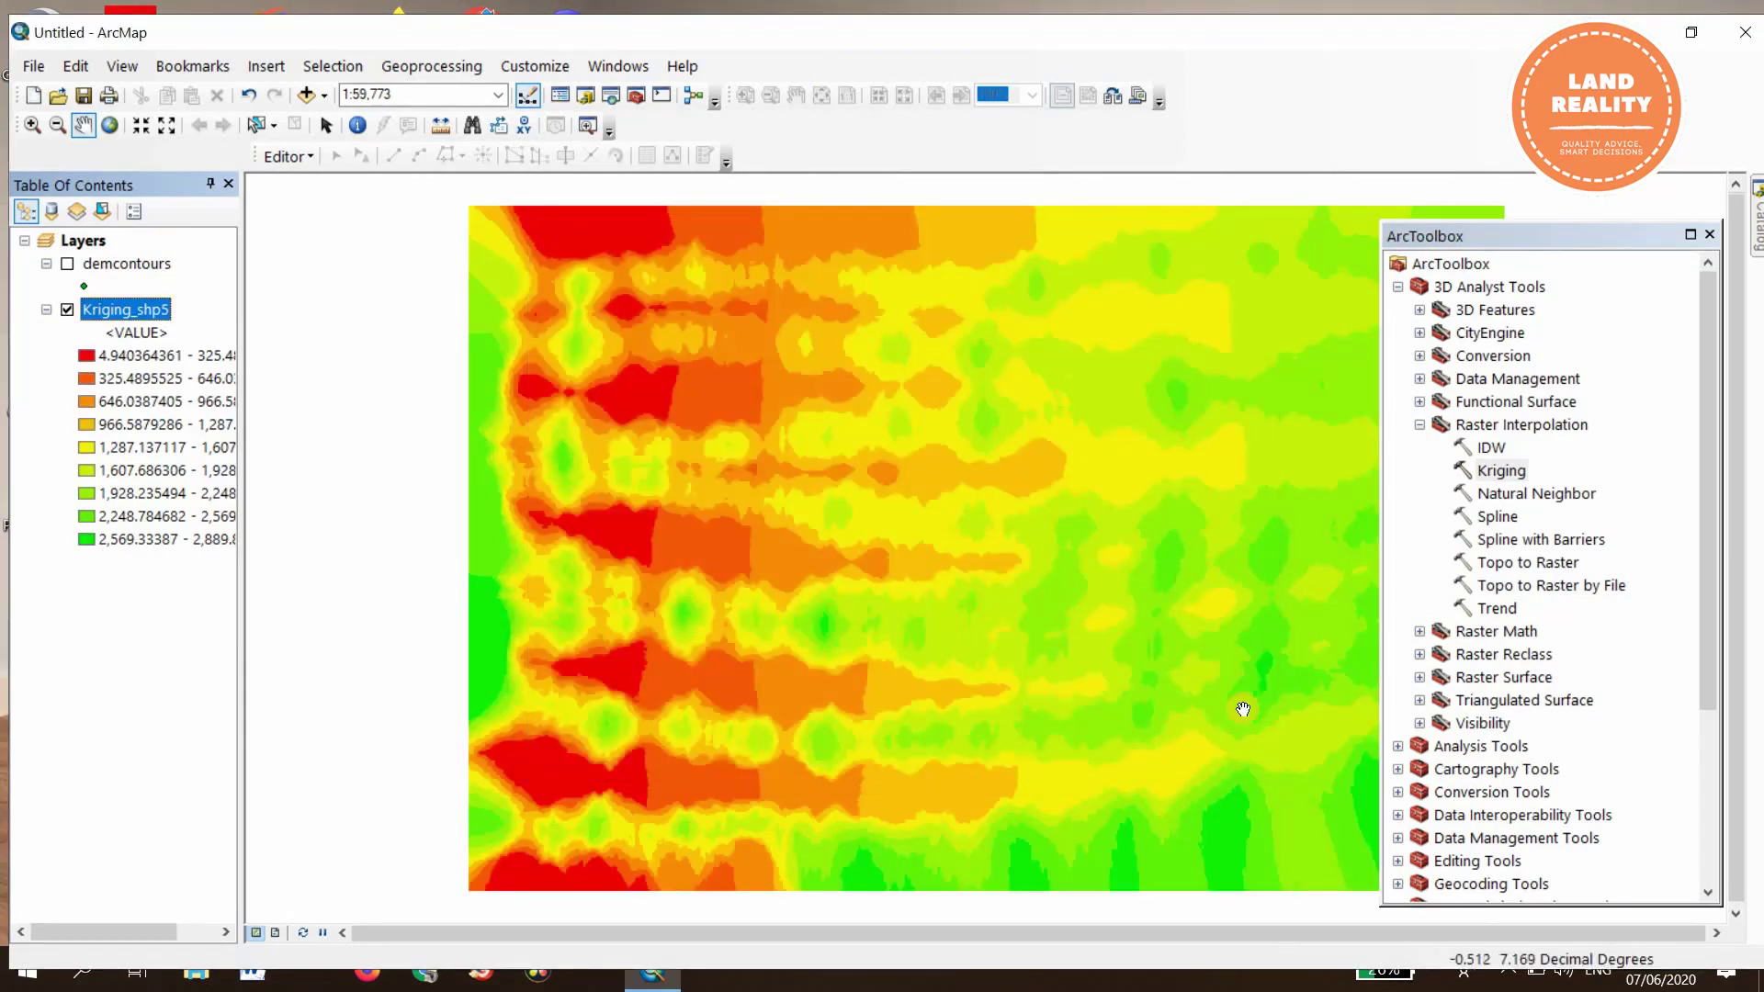
scroll(926, 622, "up", 3)
scroll(920, 622, "down", 4)
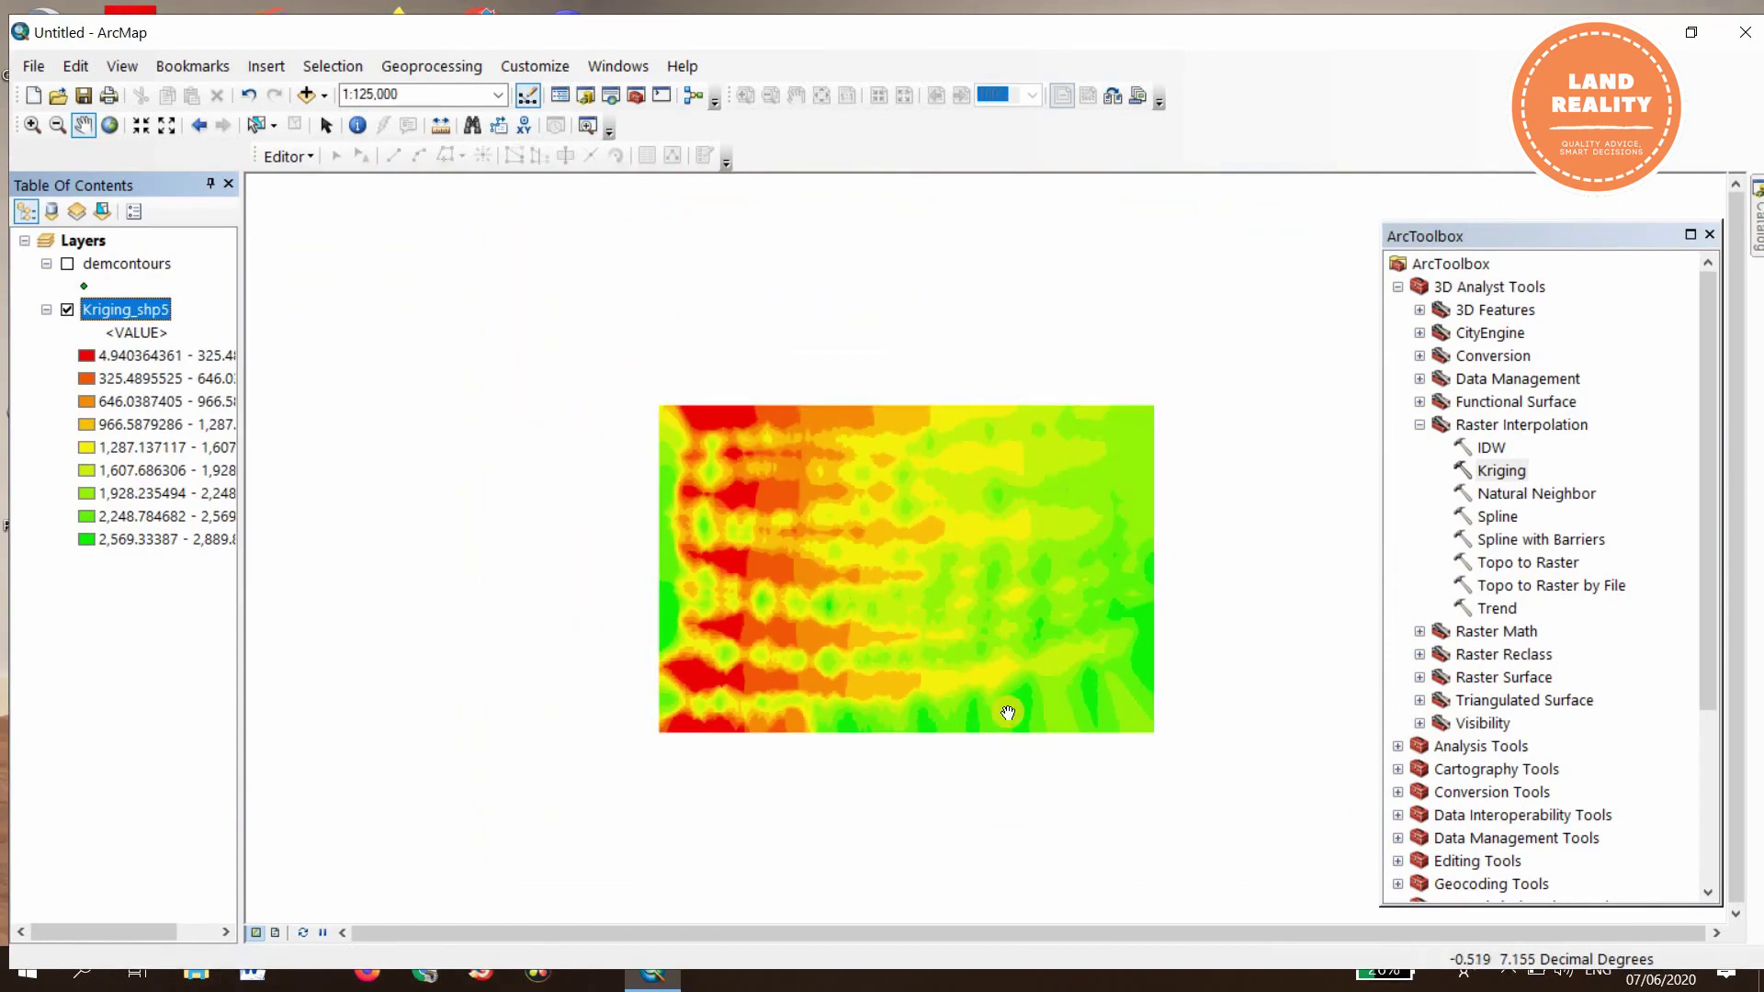
right_click(131, 315)
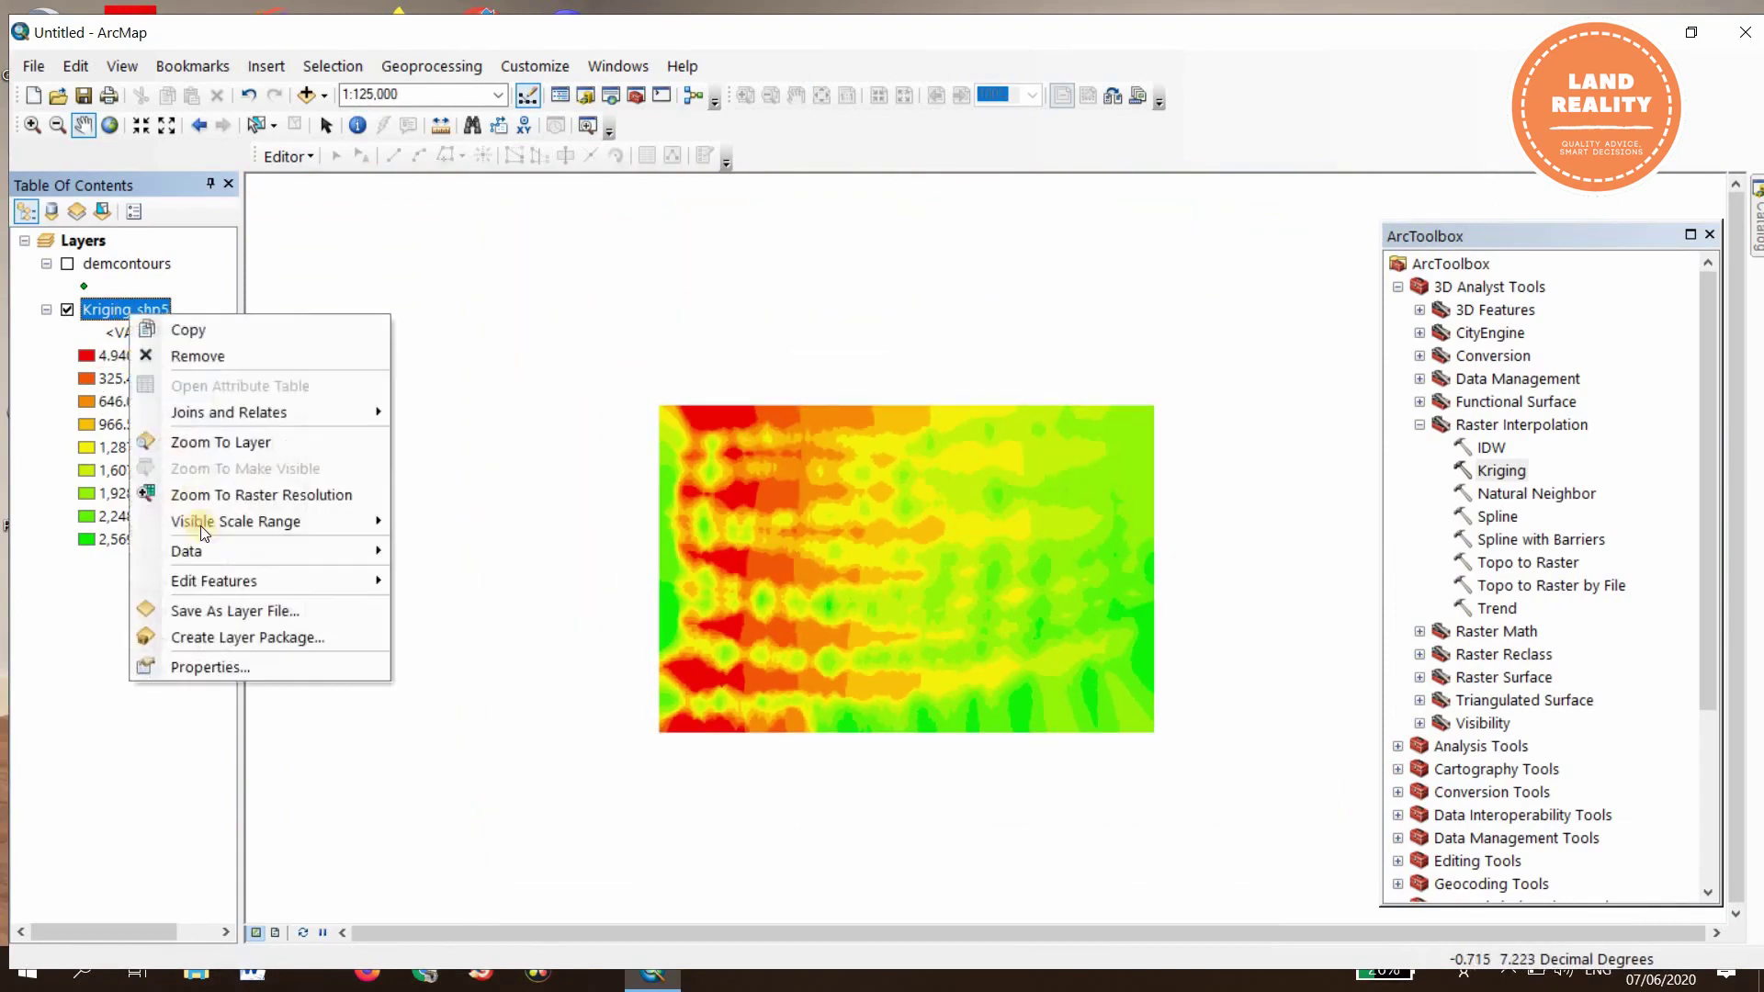
left_click(232, 443)
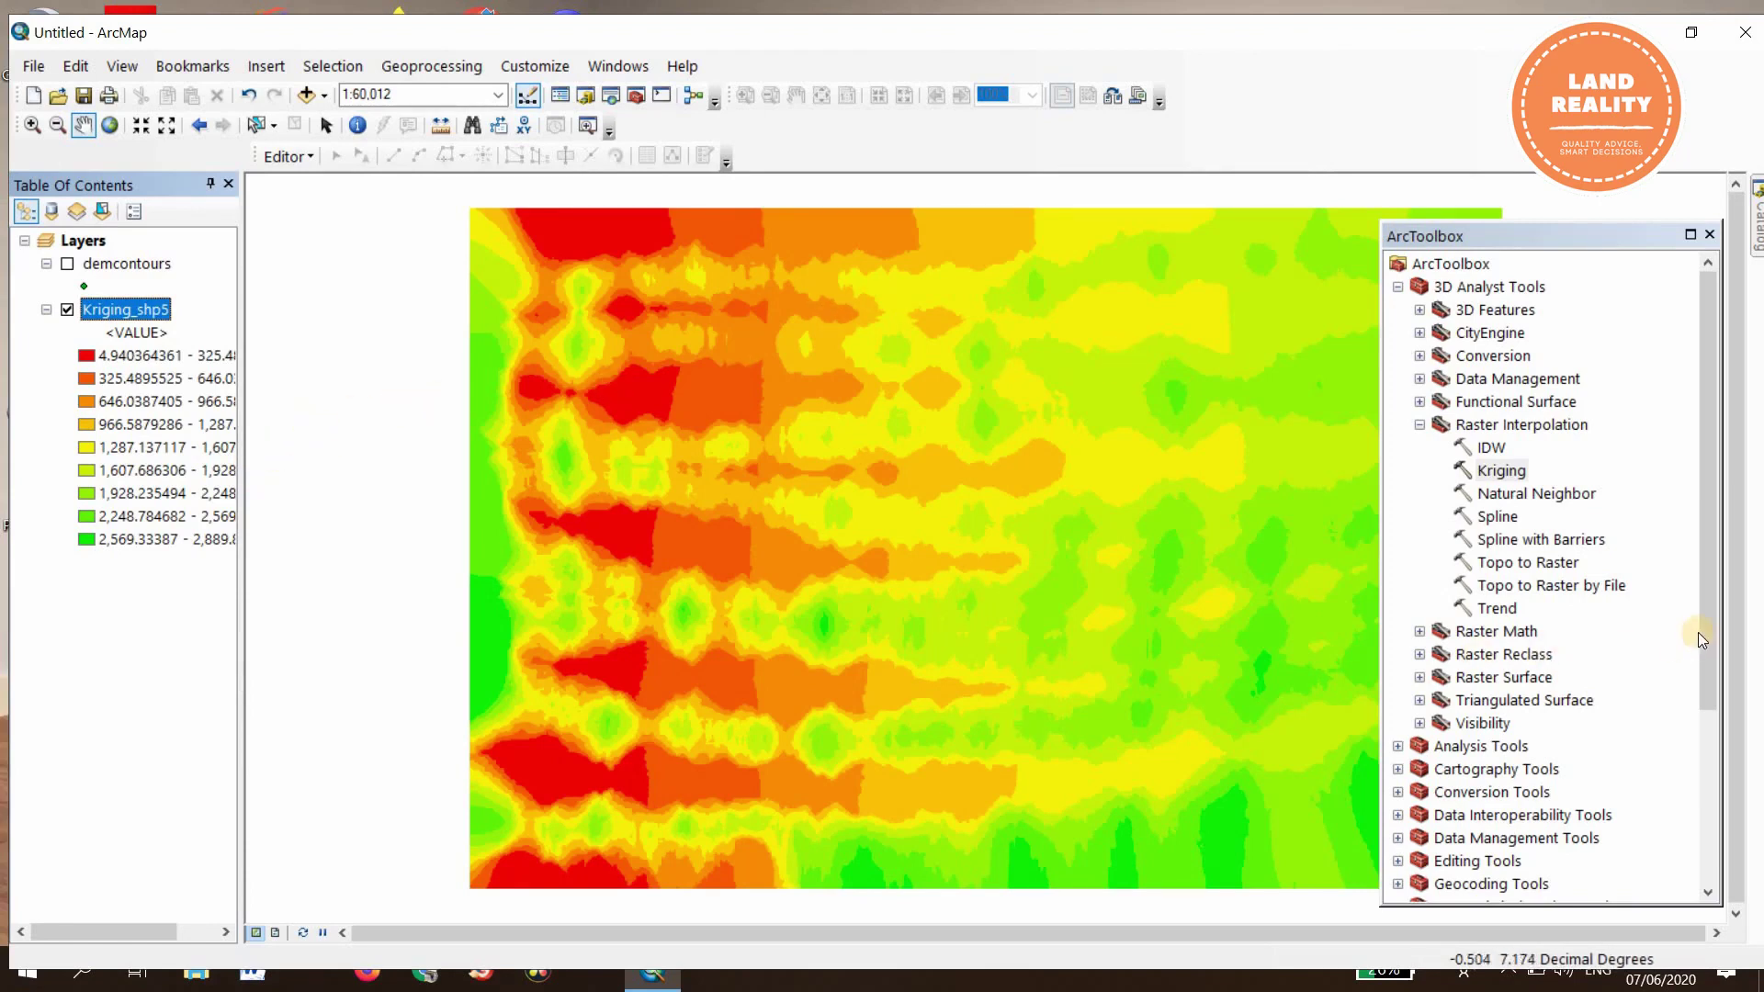
Step: Run 3D Analyst Contour on Kriging_shp5 with a contour interval of 150 and the default output feature class, base contour and Z factor
left_click(1420, 425)
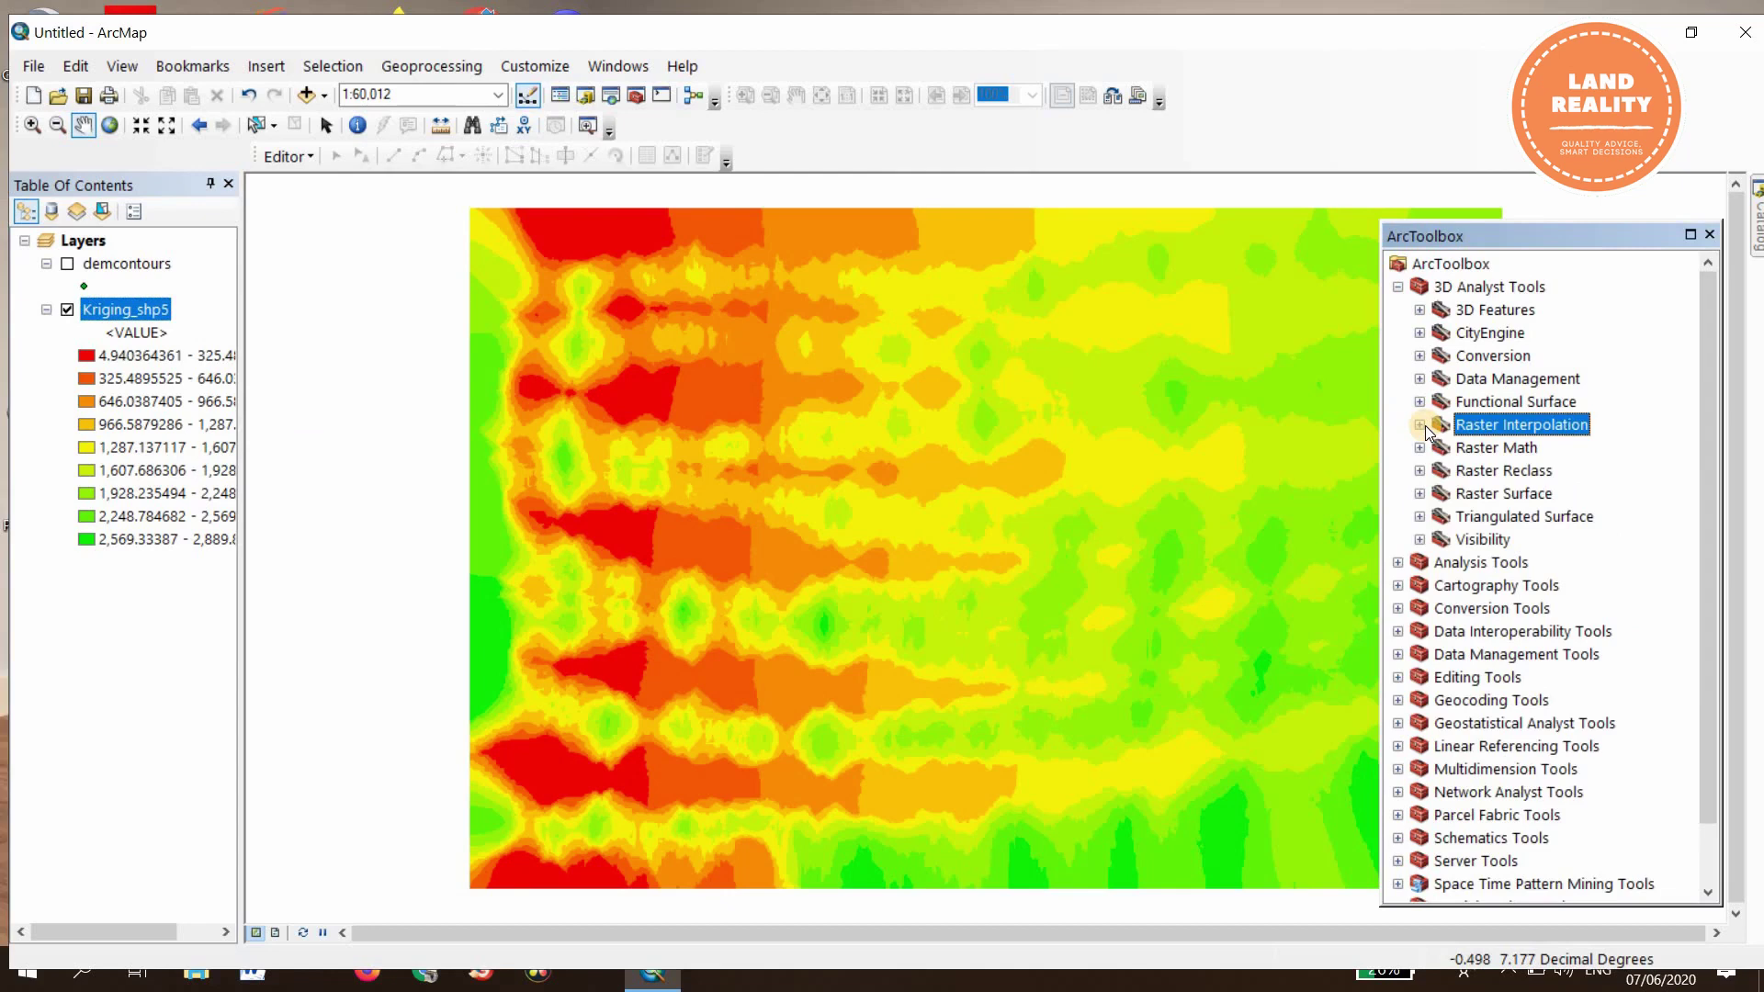
left_click(1420, 494)
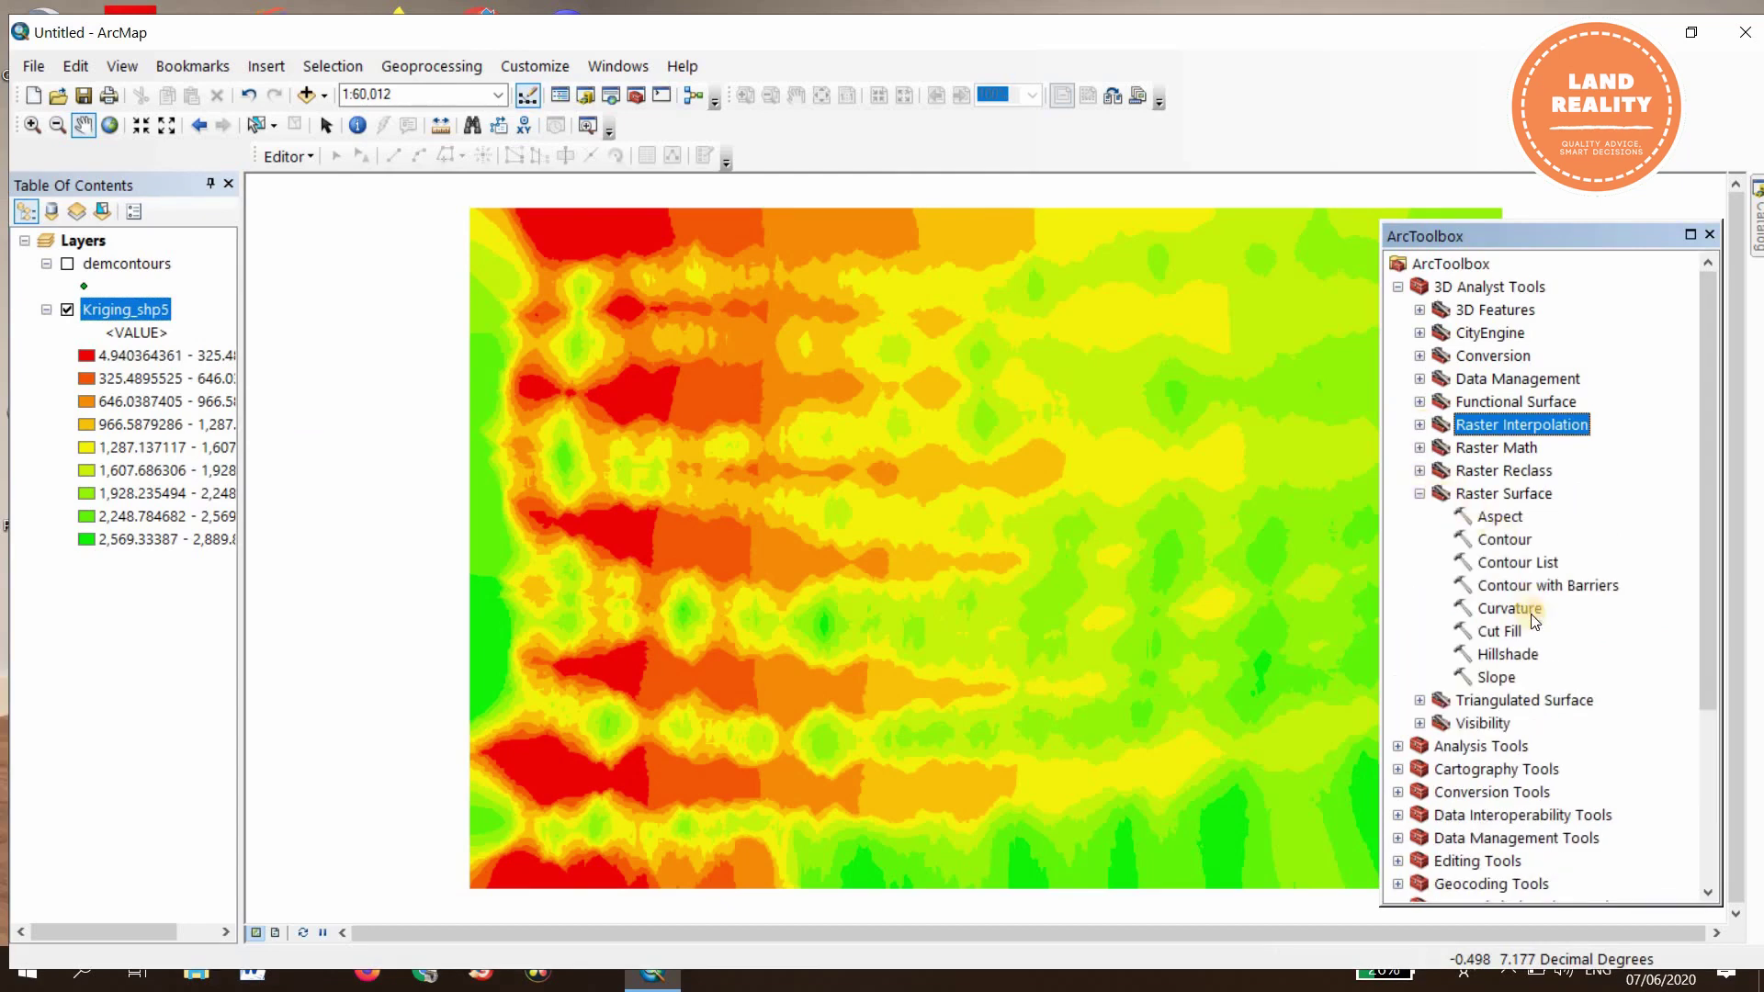
double_click(1503, 539)
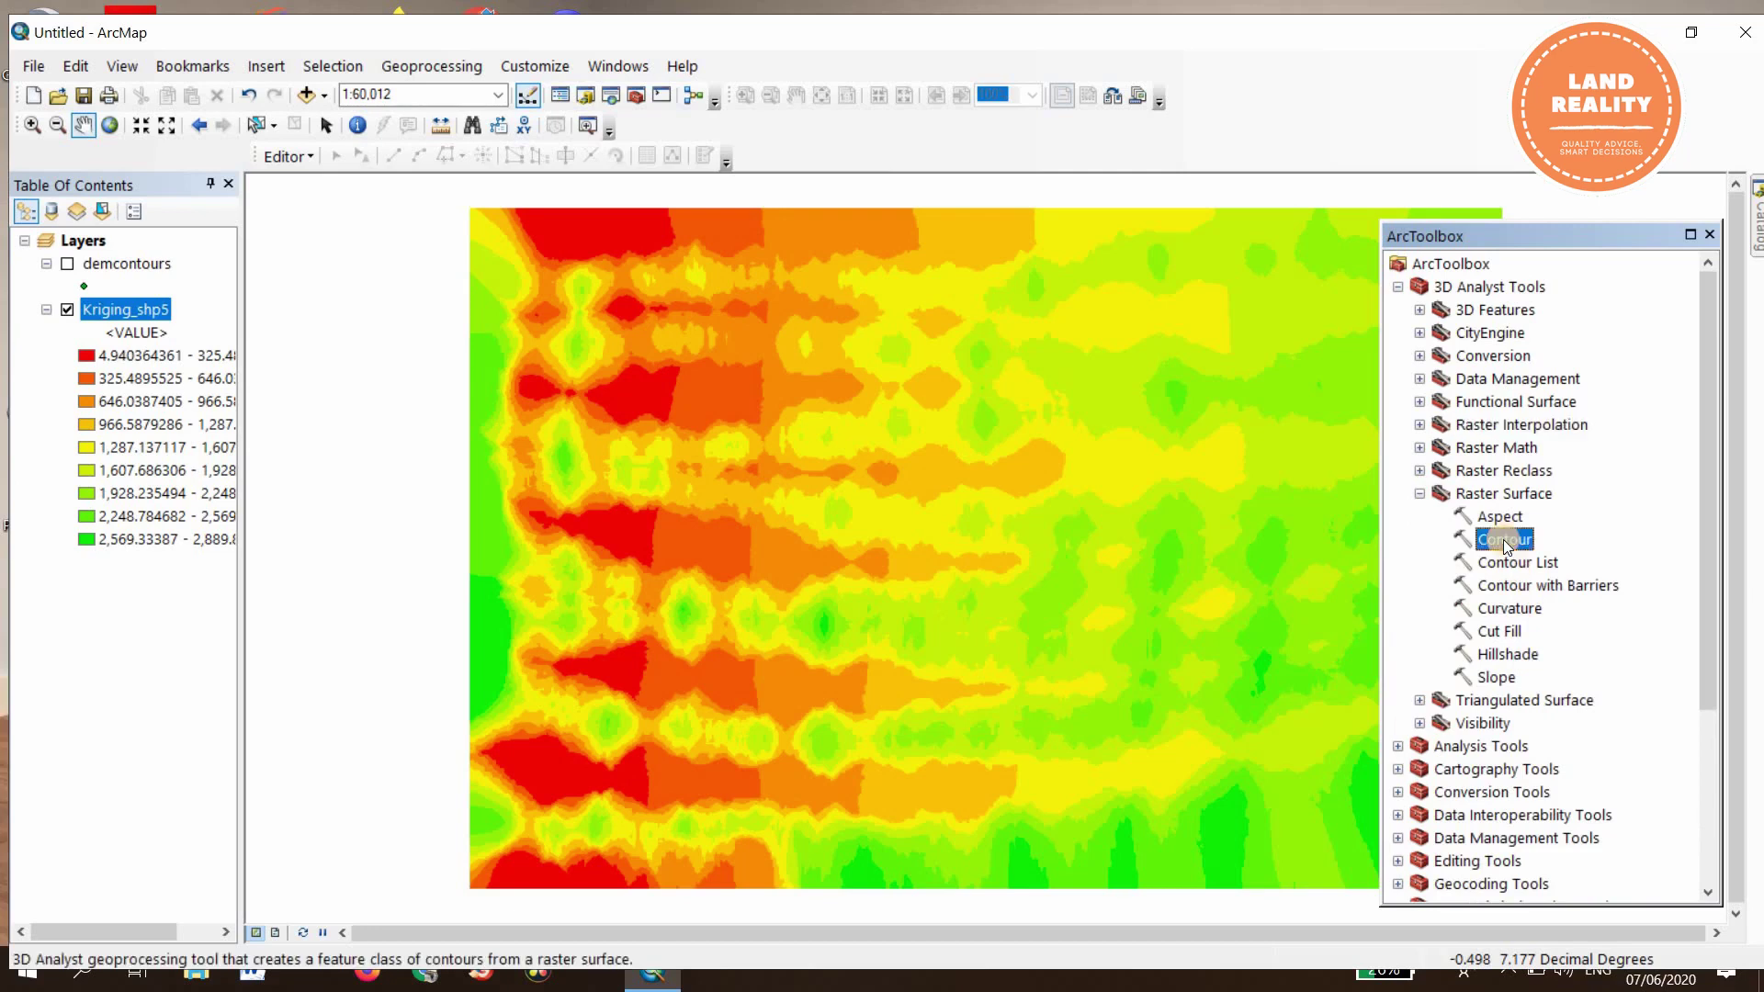
left_click(1135, 338)
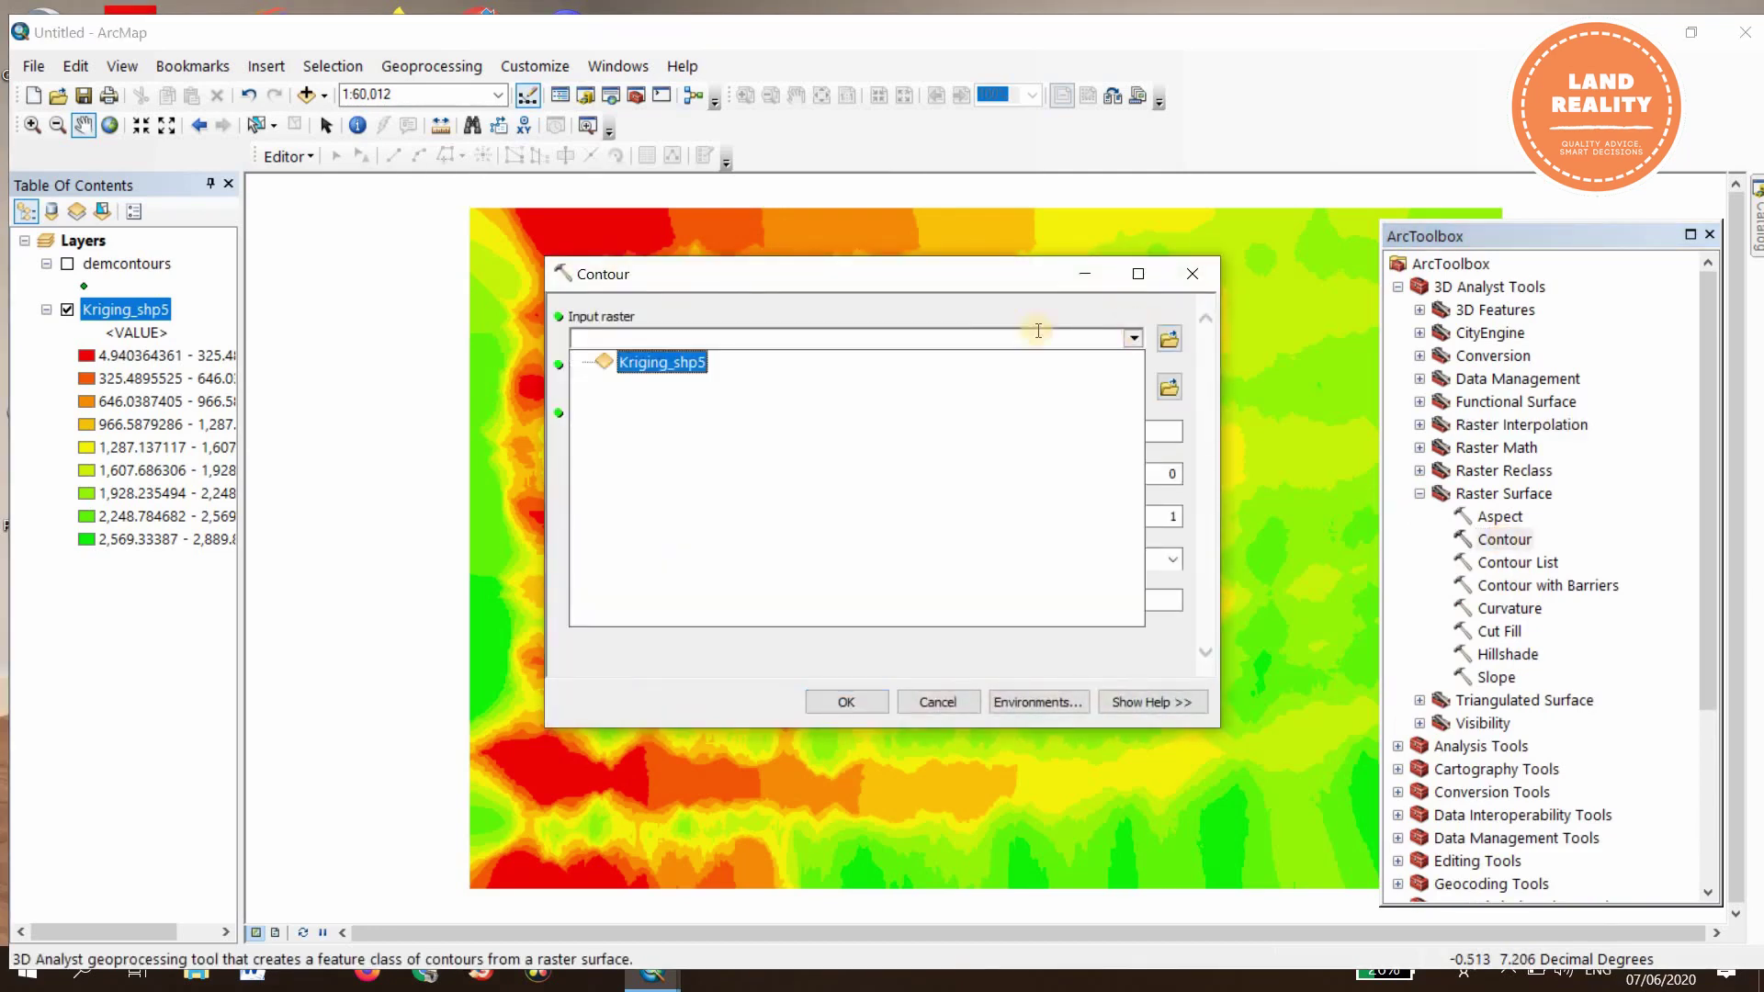
left_click(674, 362)
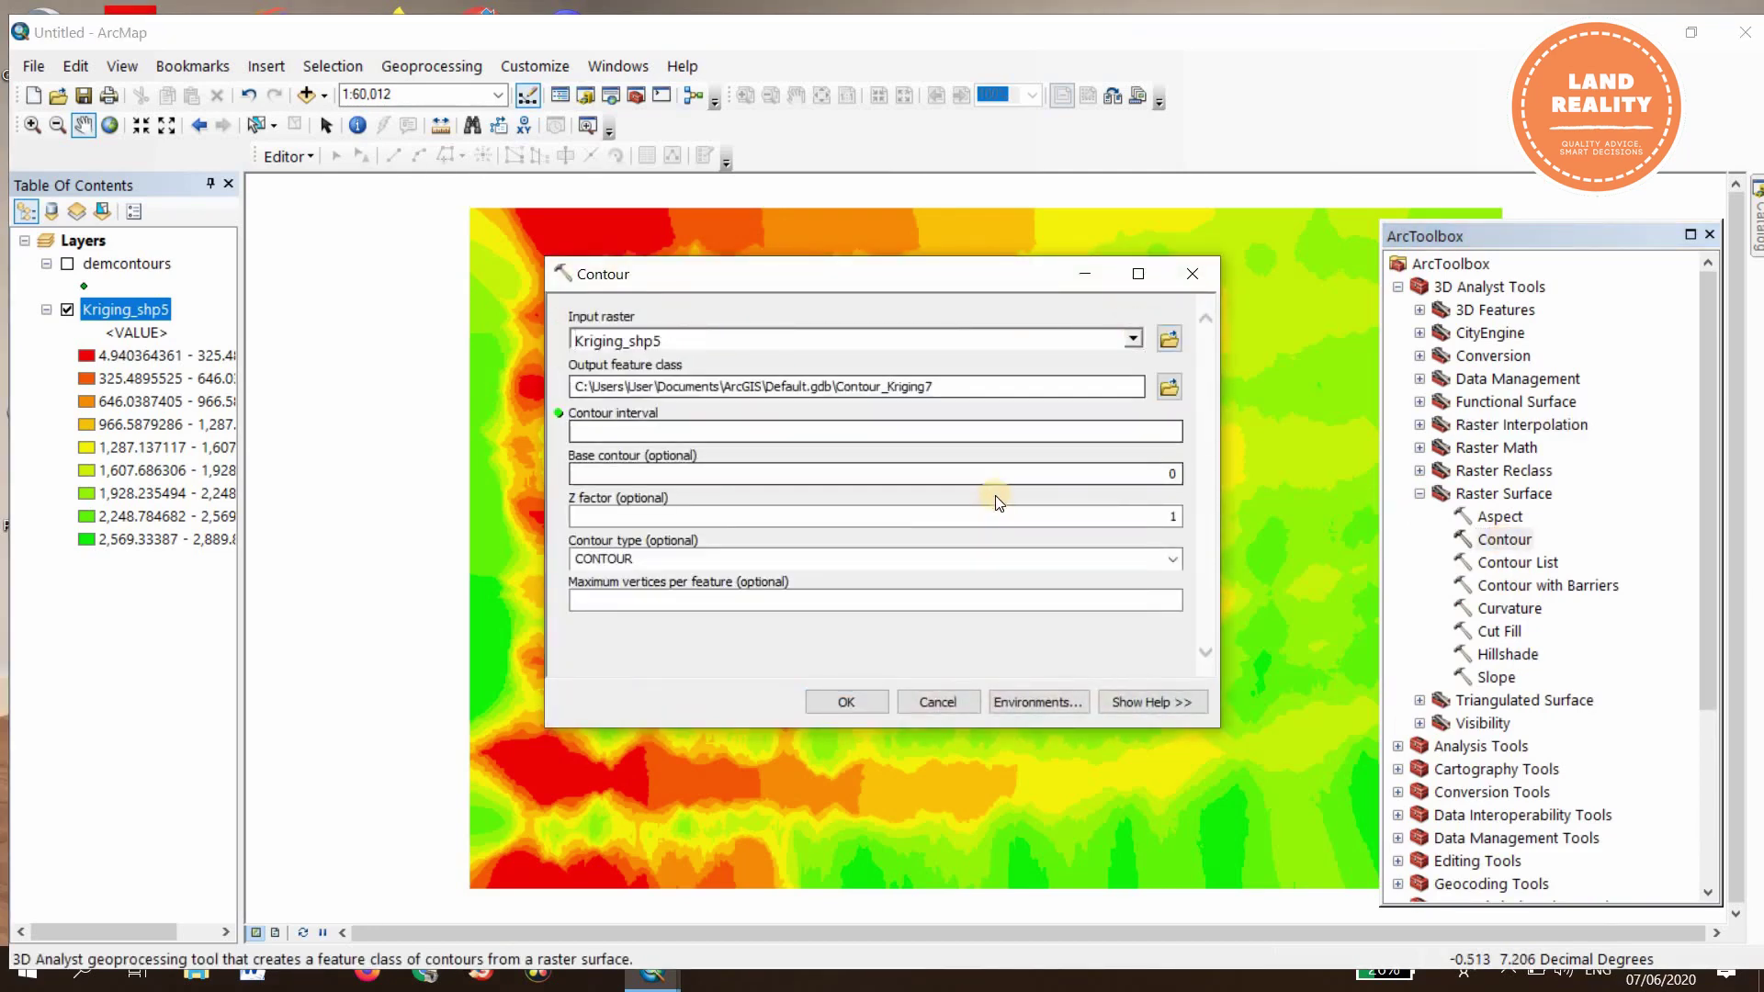
left_click(1092, 428)
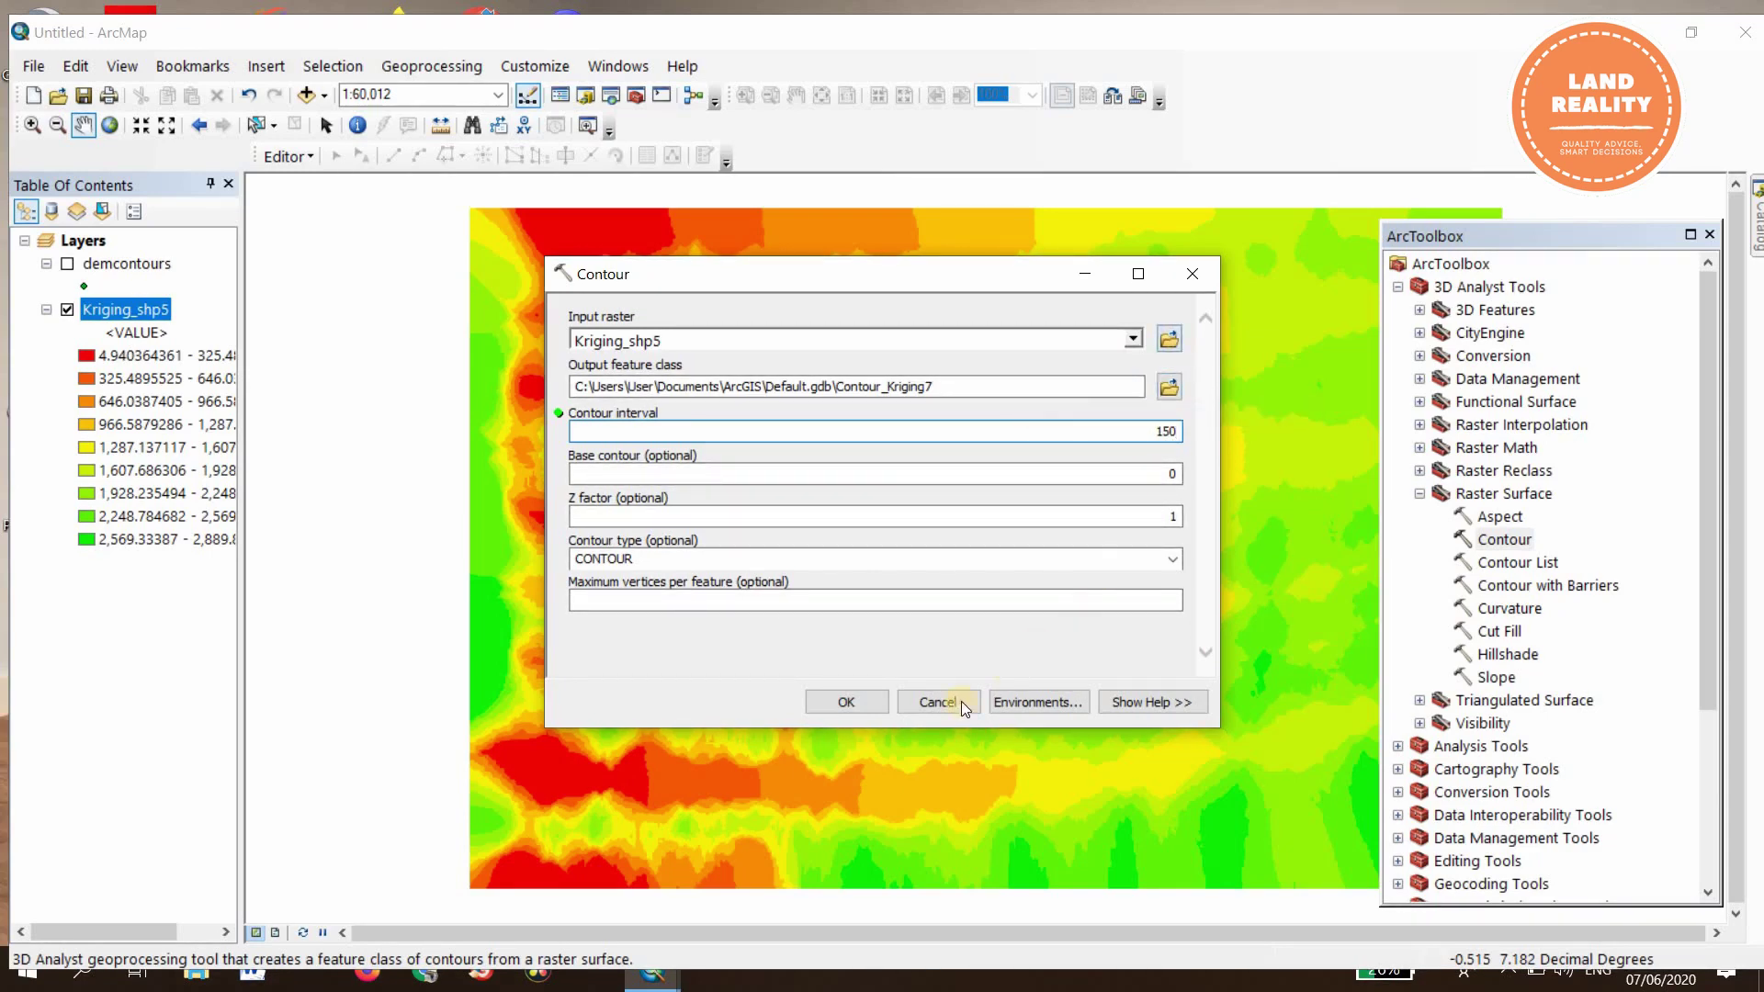
left_click(851, 705)
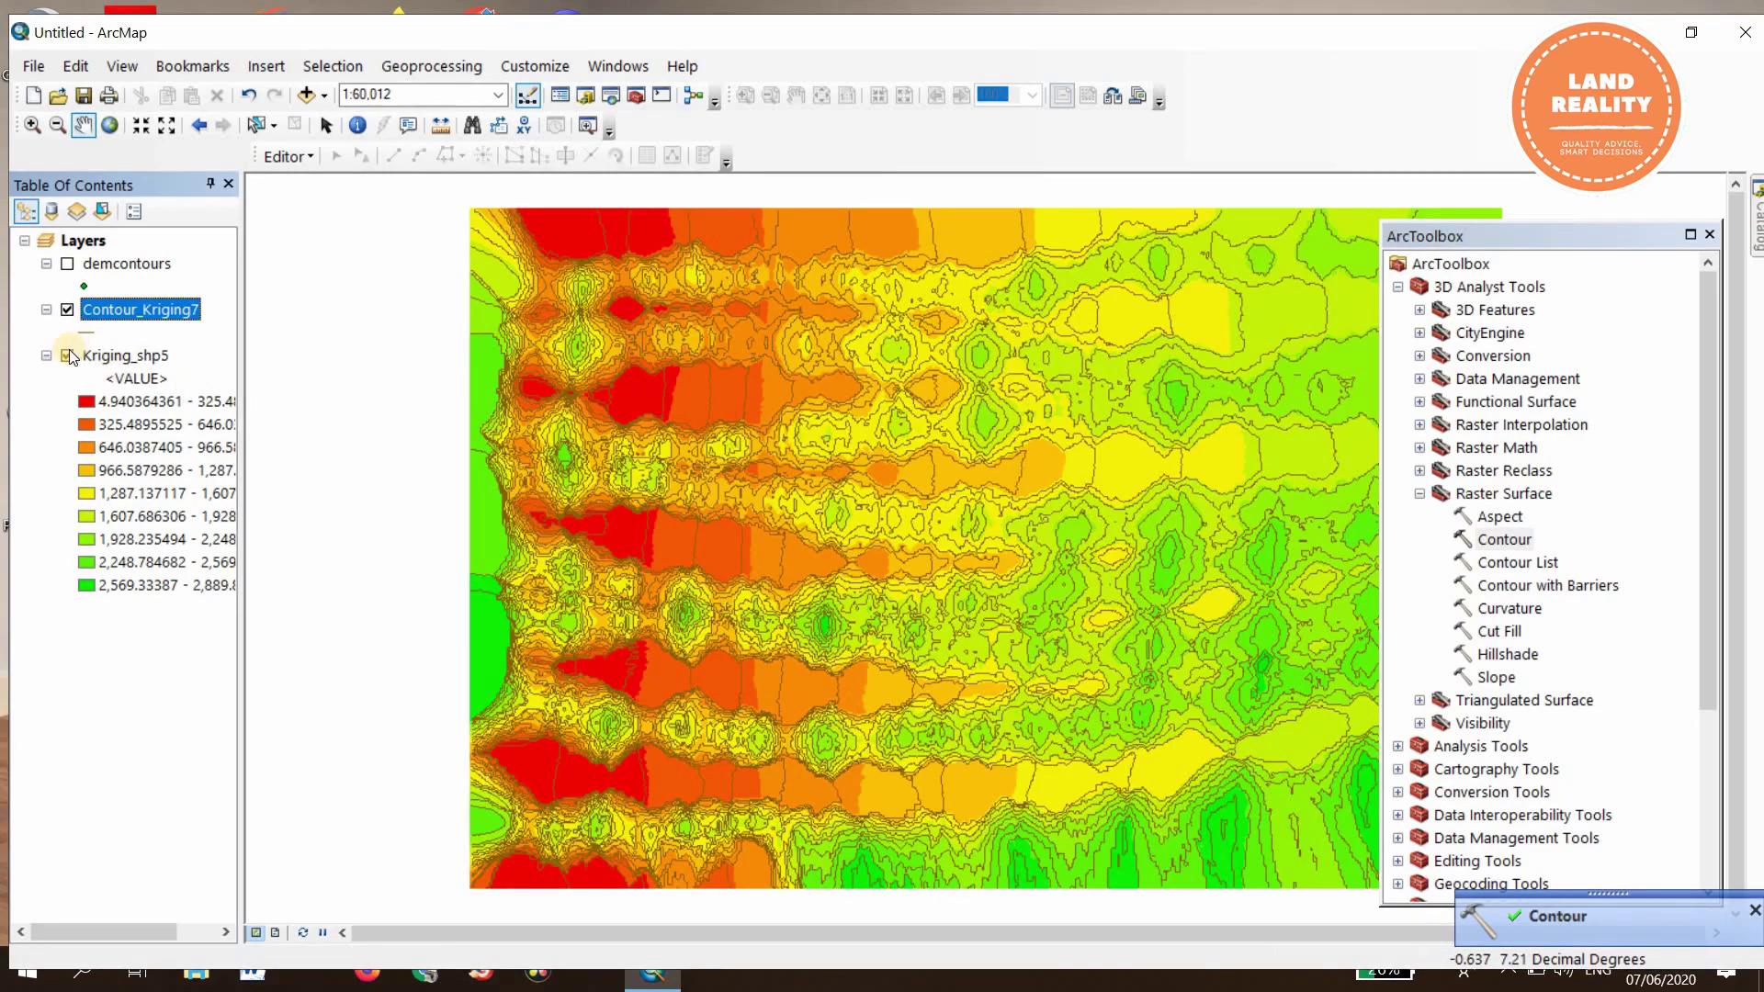
Step: Hide the Kriging_shp5 raster and inspect the contour lines on their own
left_click(68, 357)
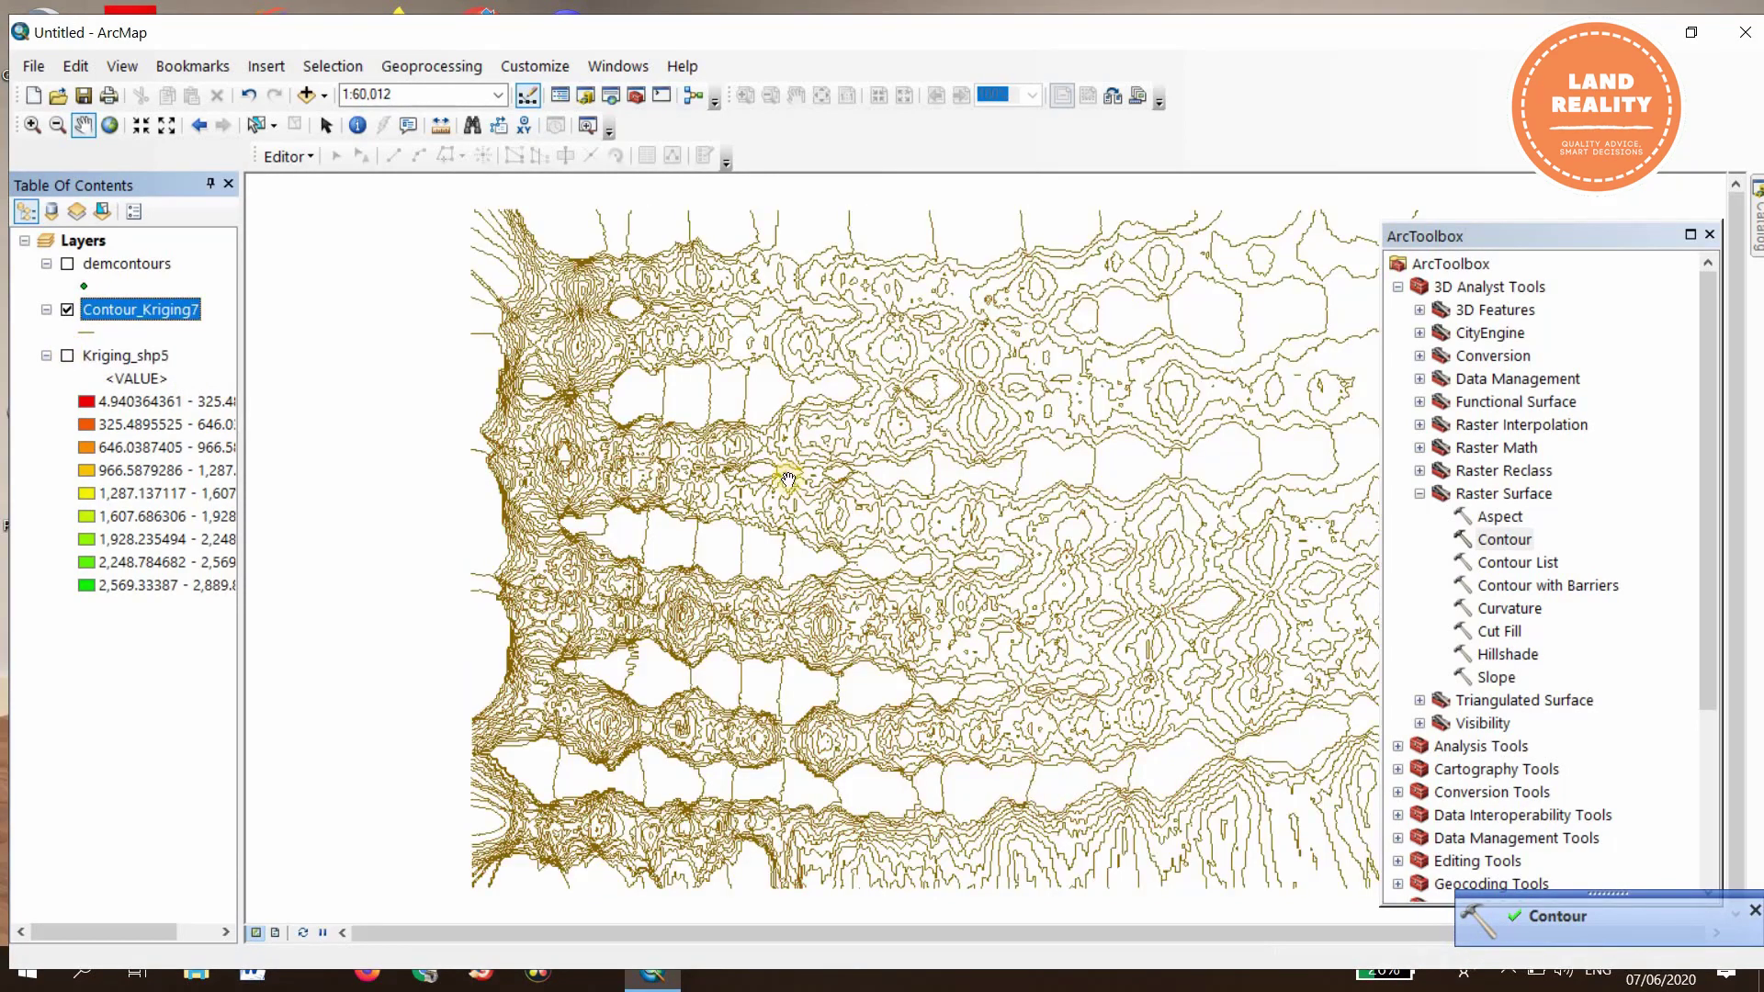
scroll(796, 485, "up", 4)
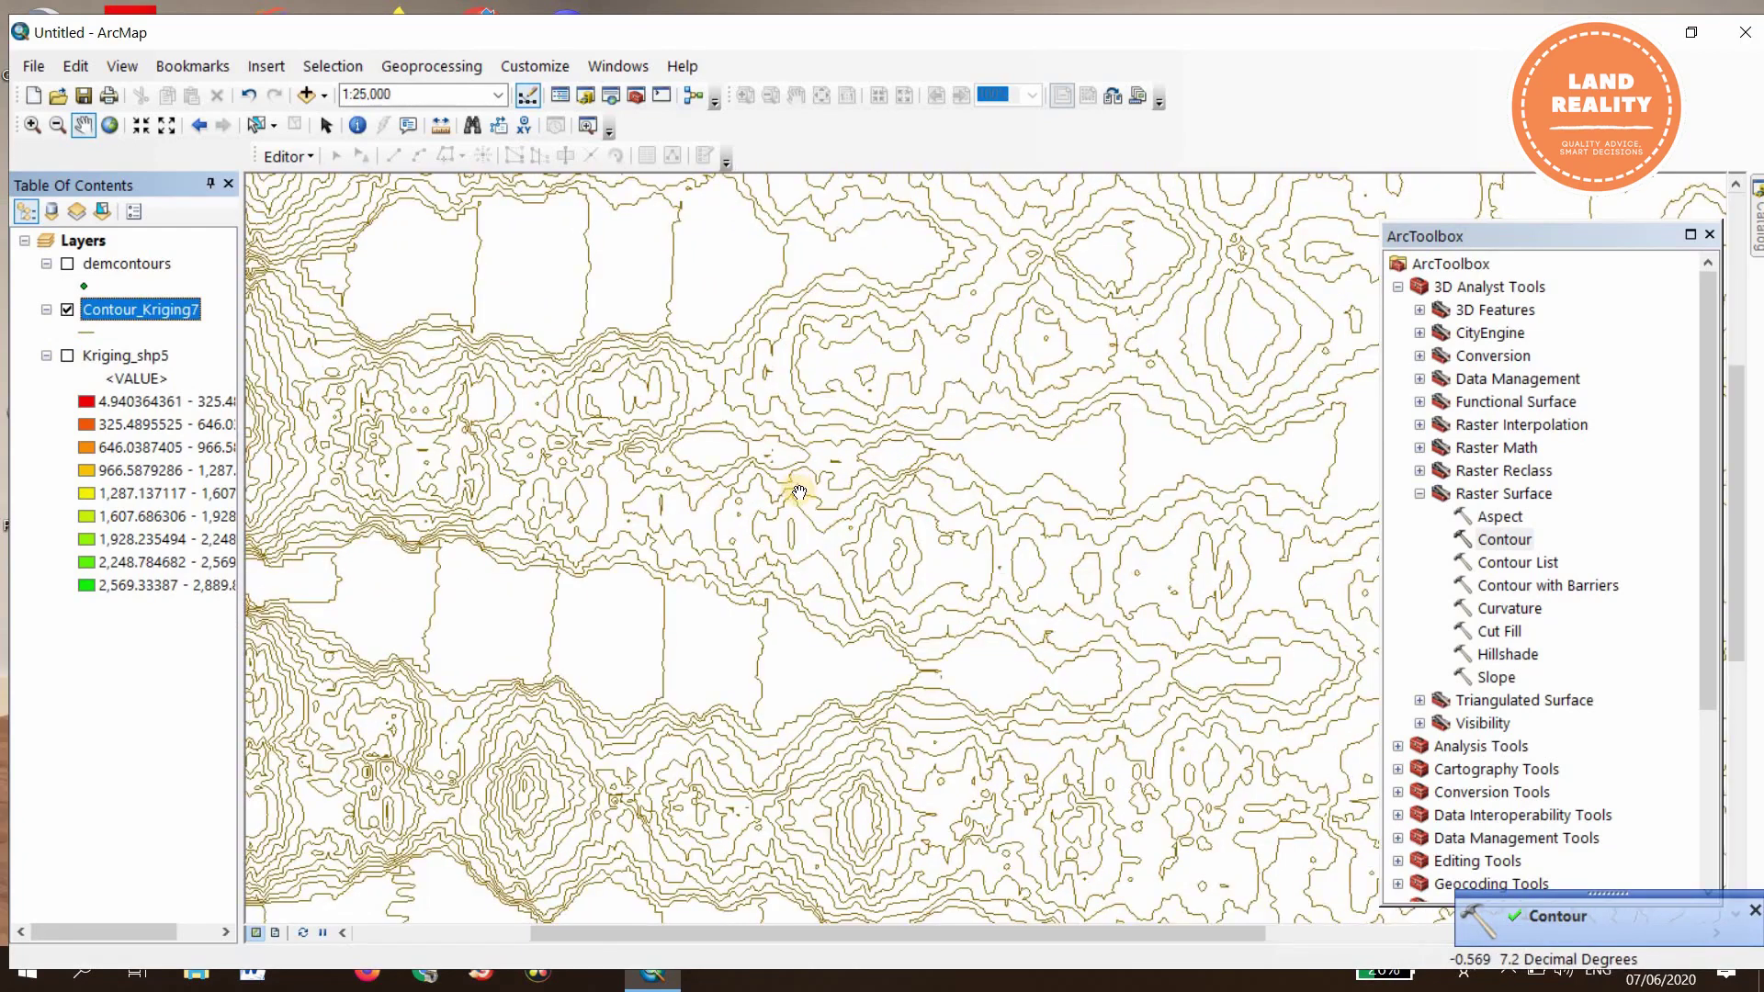
scroll(801, 492, "up", 2)
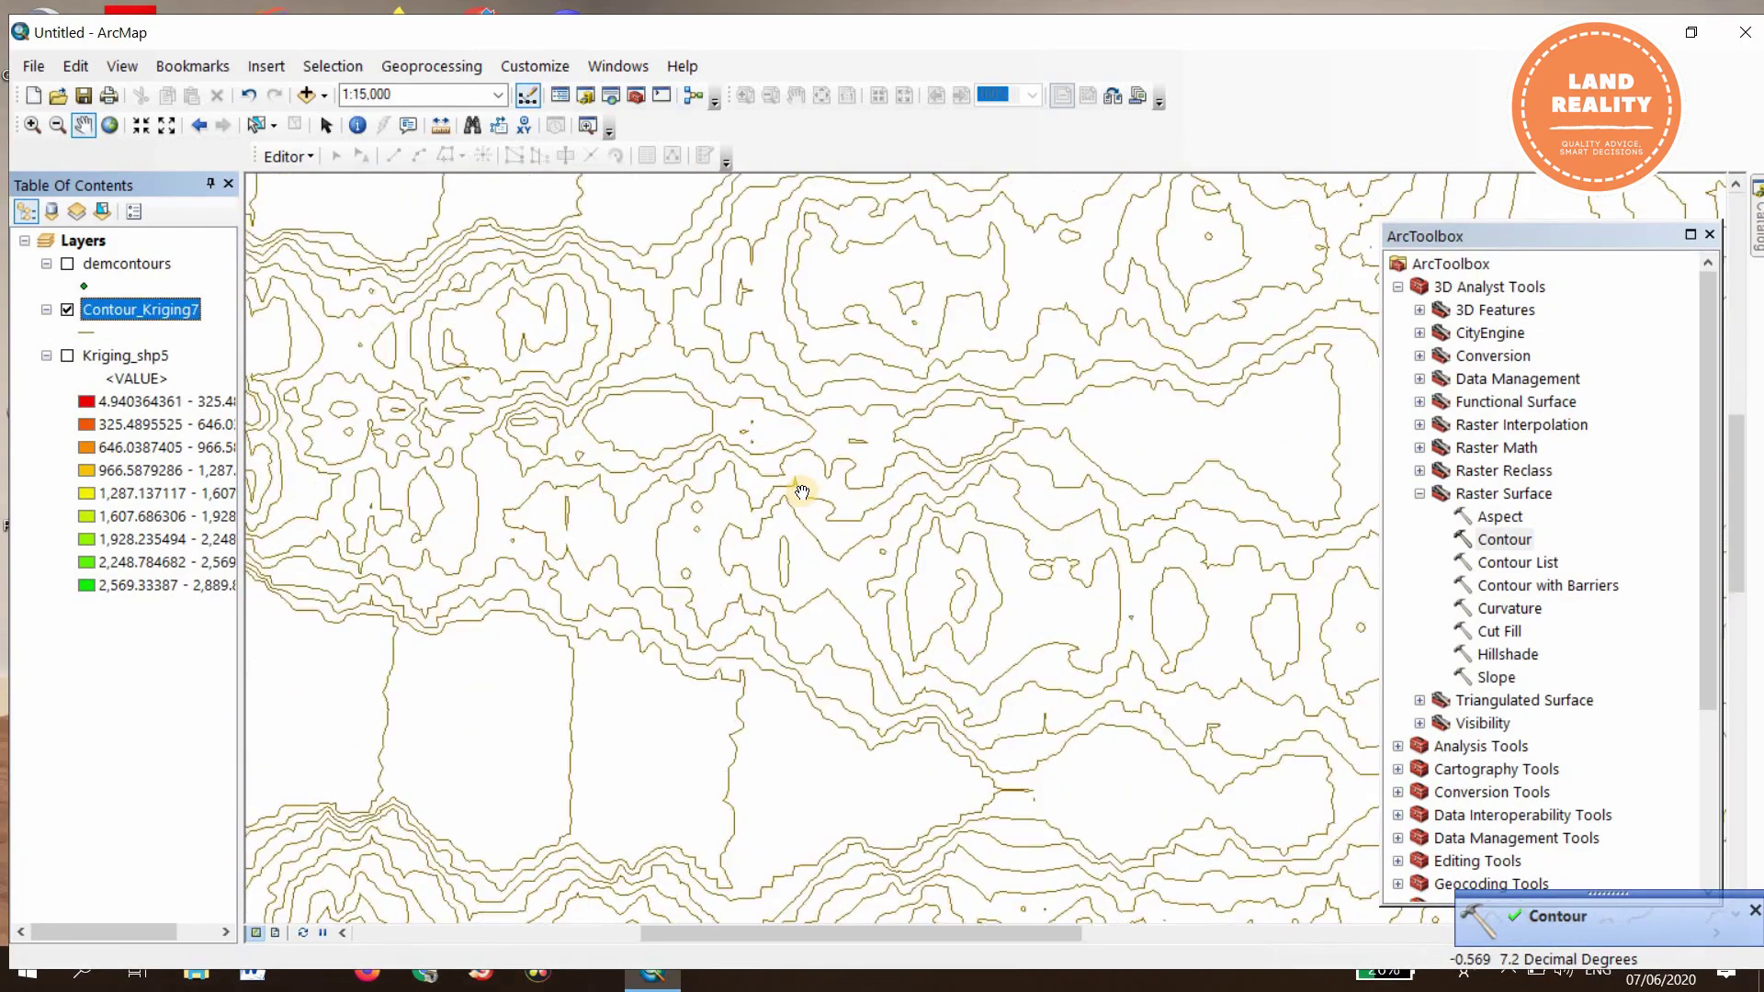
scroll(802, 492, "down", 4)
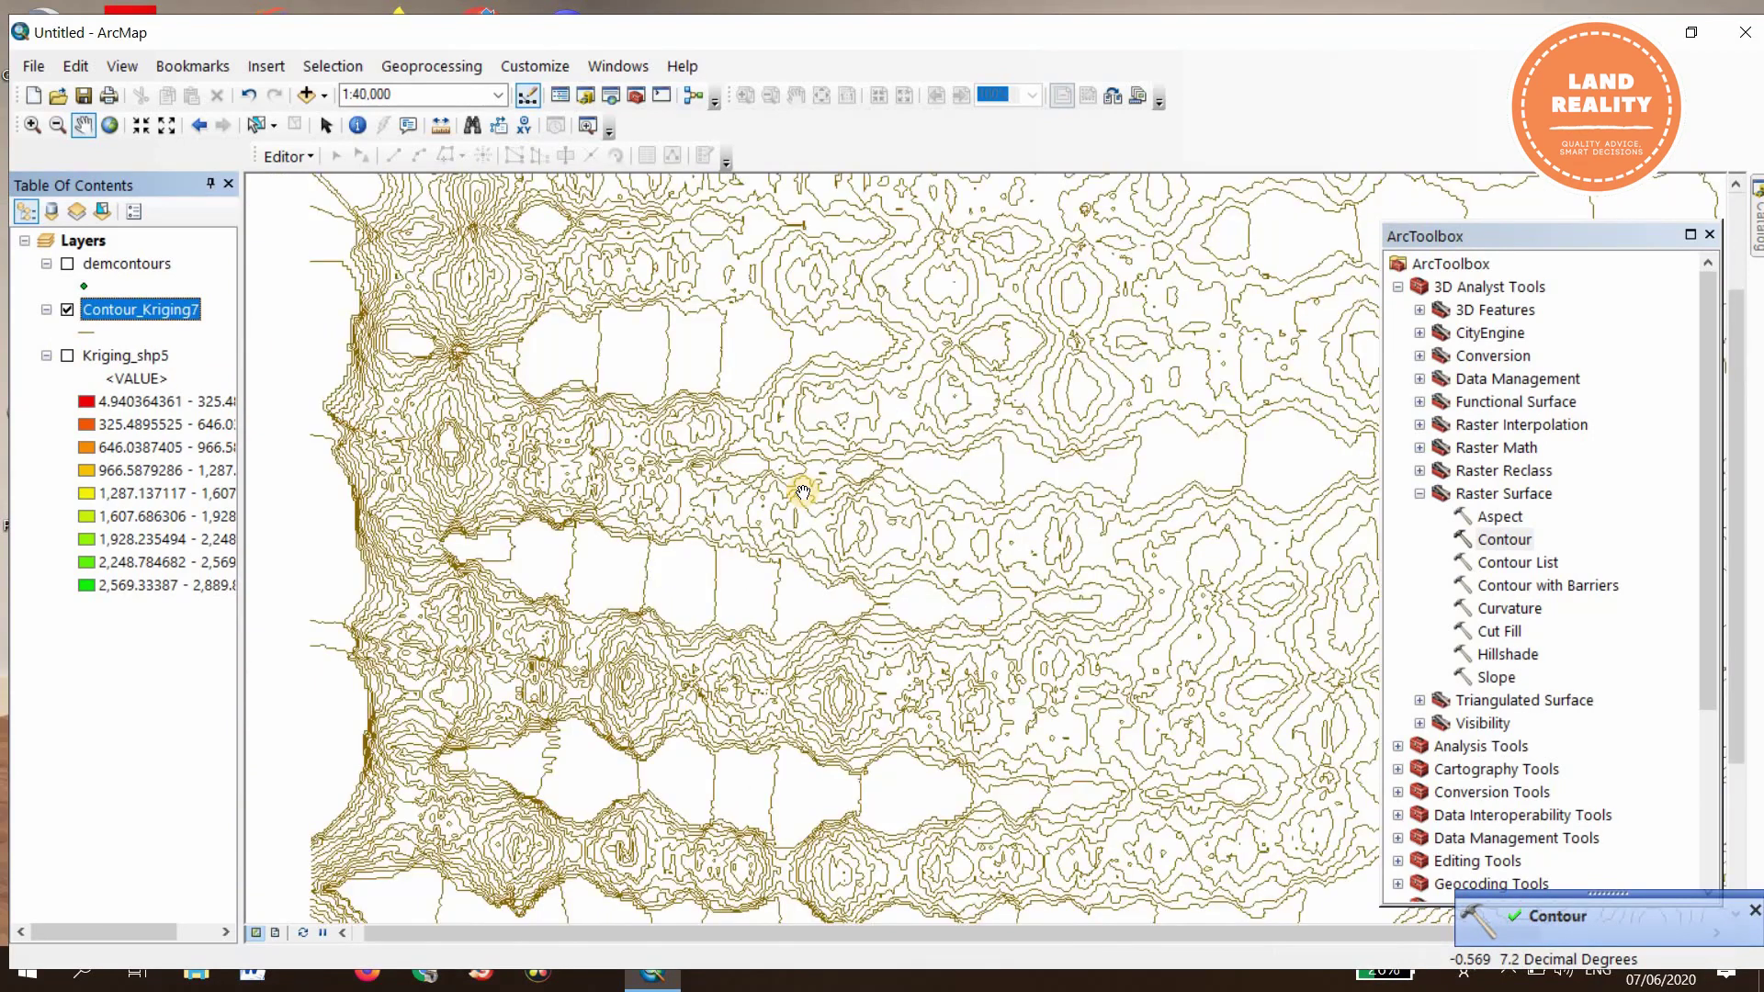
scroll(803, 492, "down", 1)
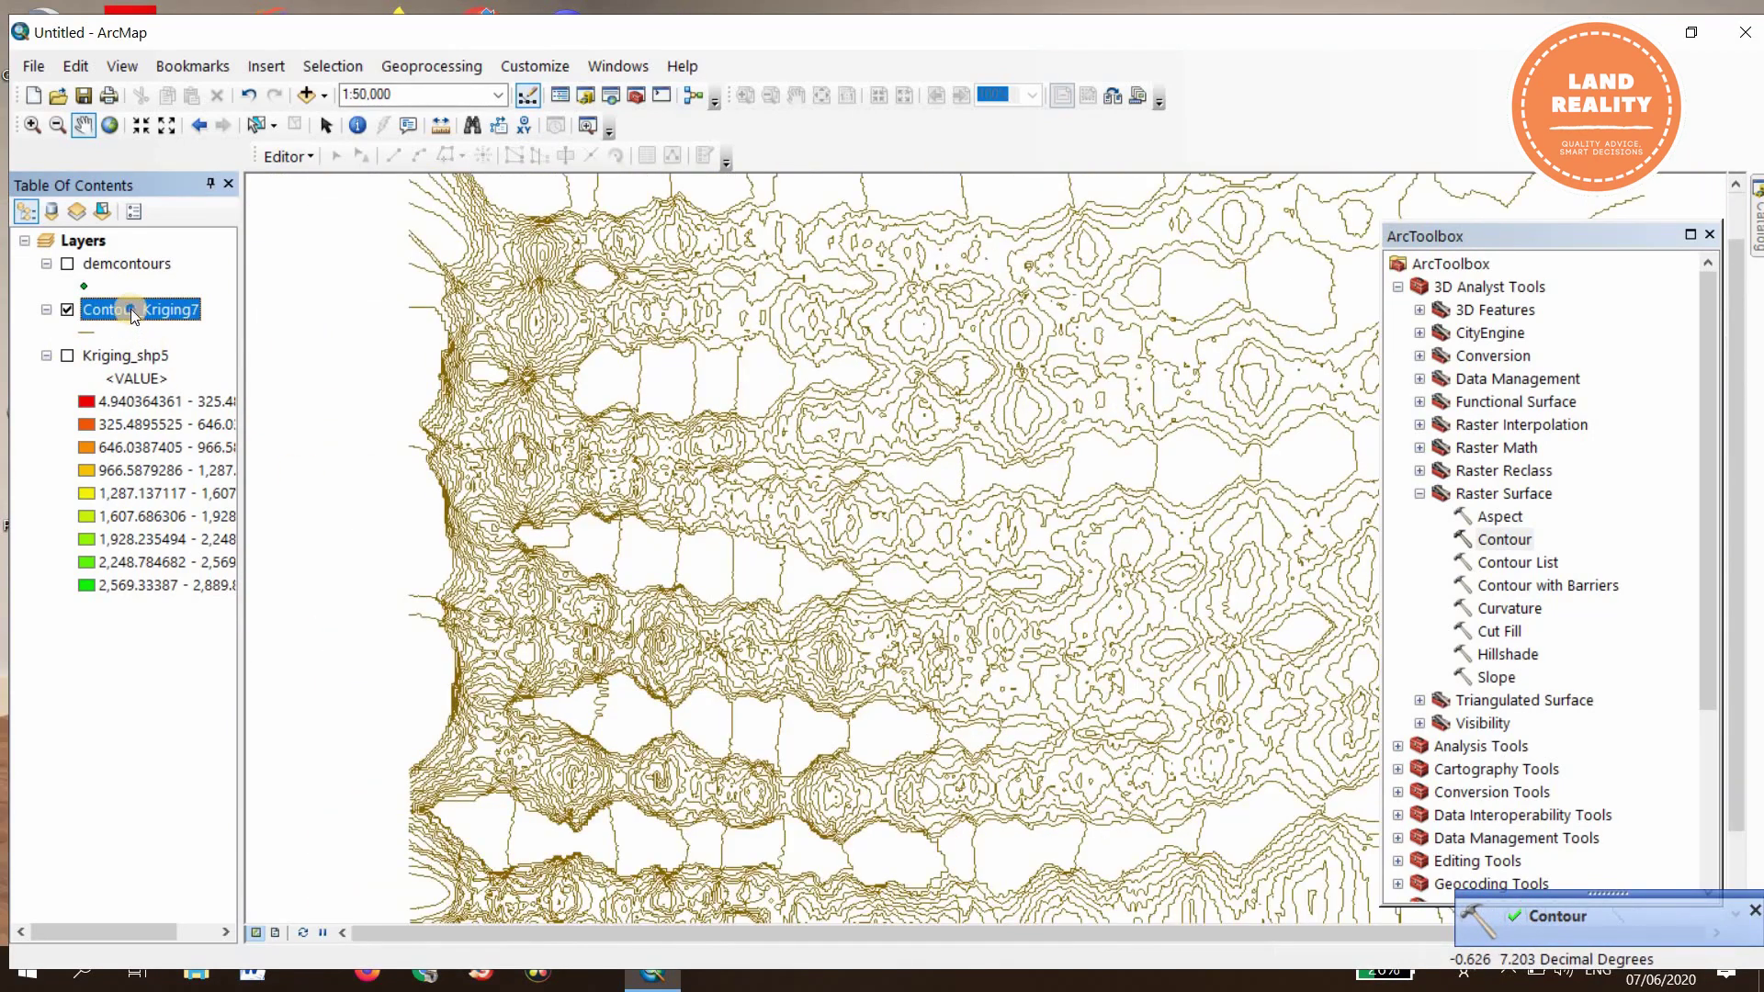
Step: Turn on feature labels for the Contour_Kriging7 layer and inspect them along the contour lines
right_click(130, 308)
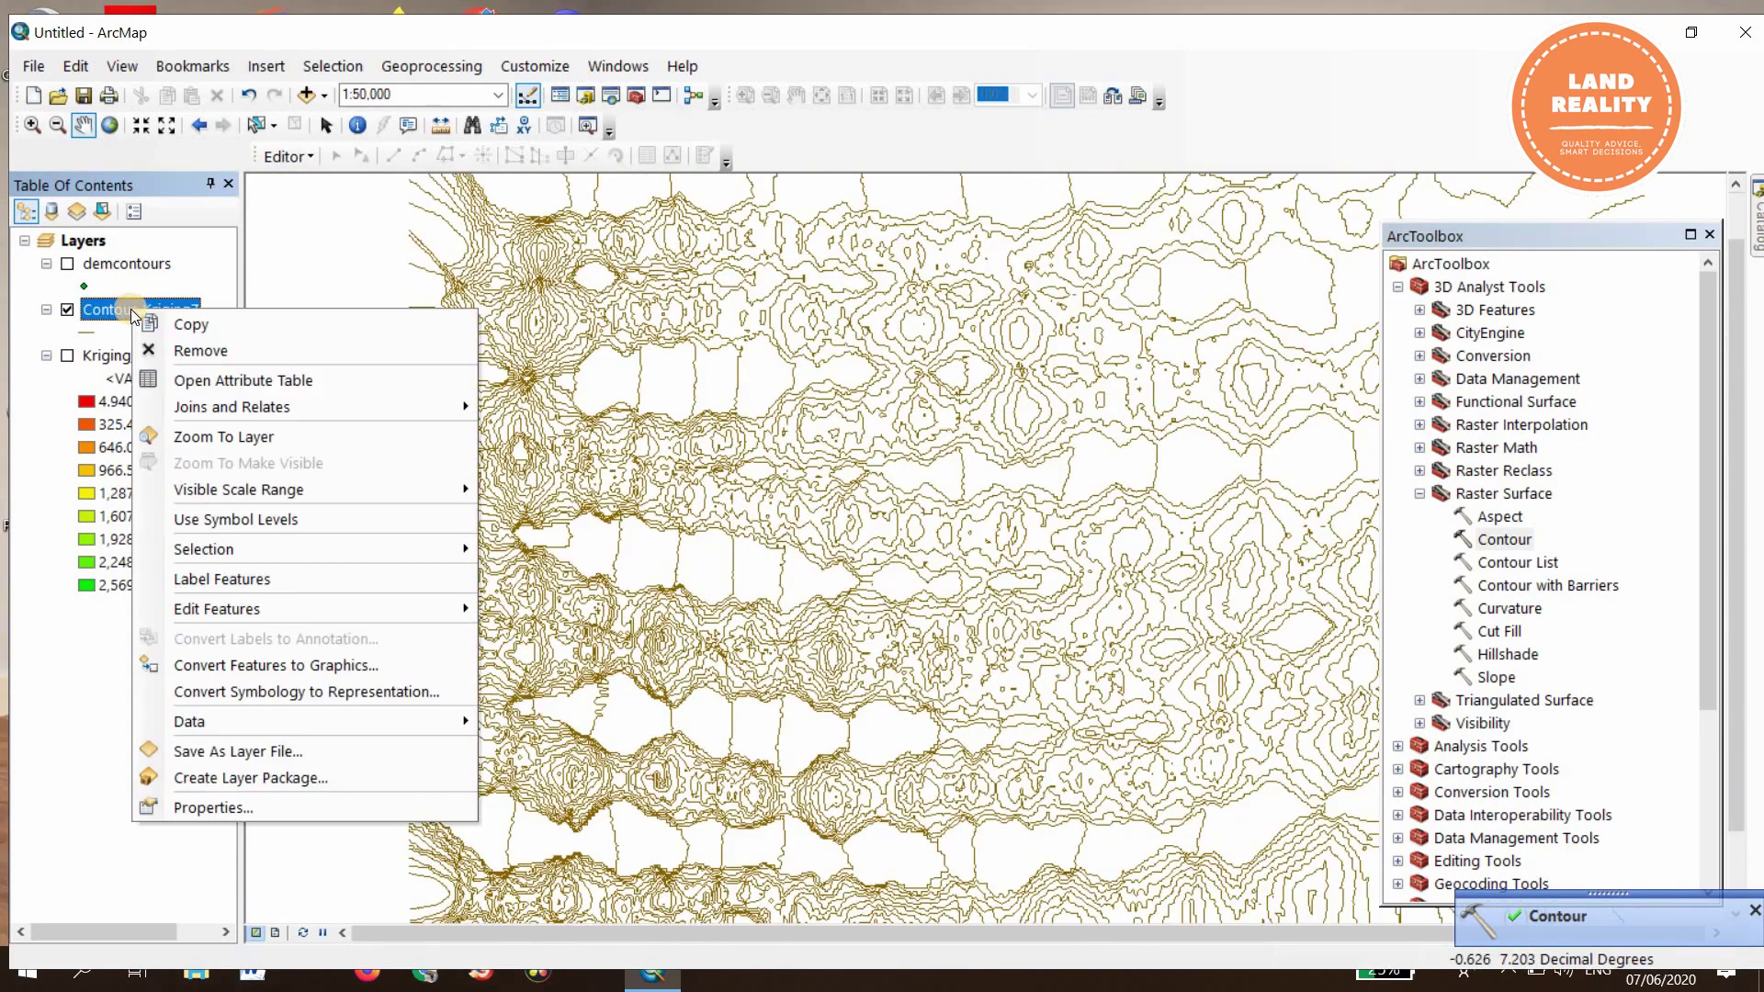
left_click(273, 578)
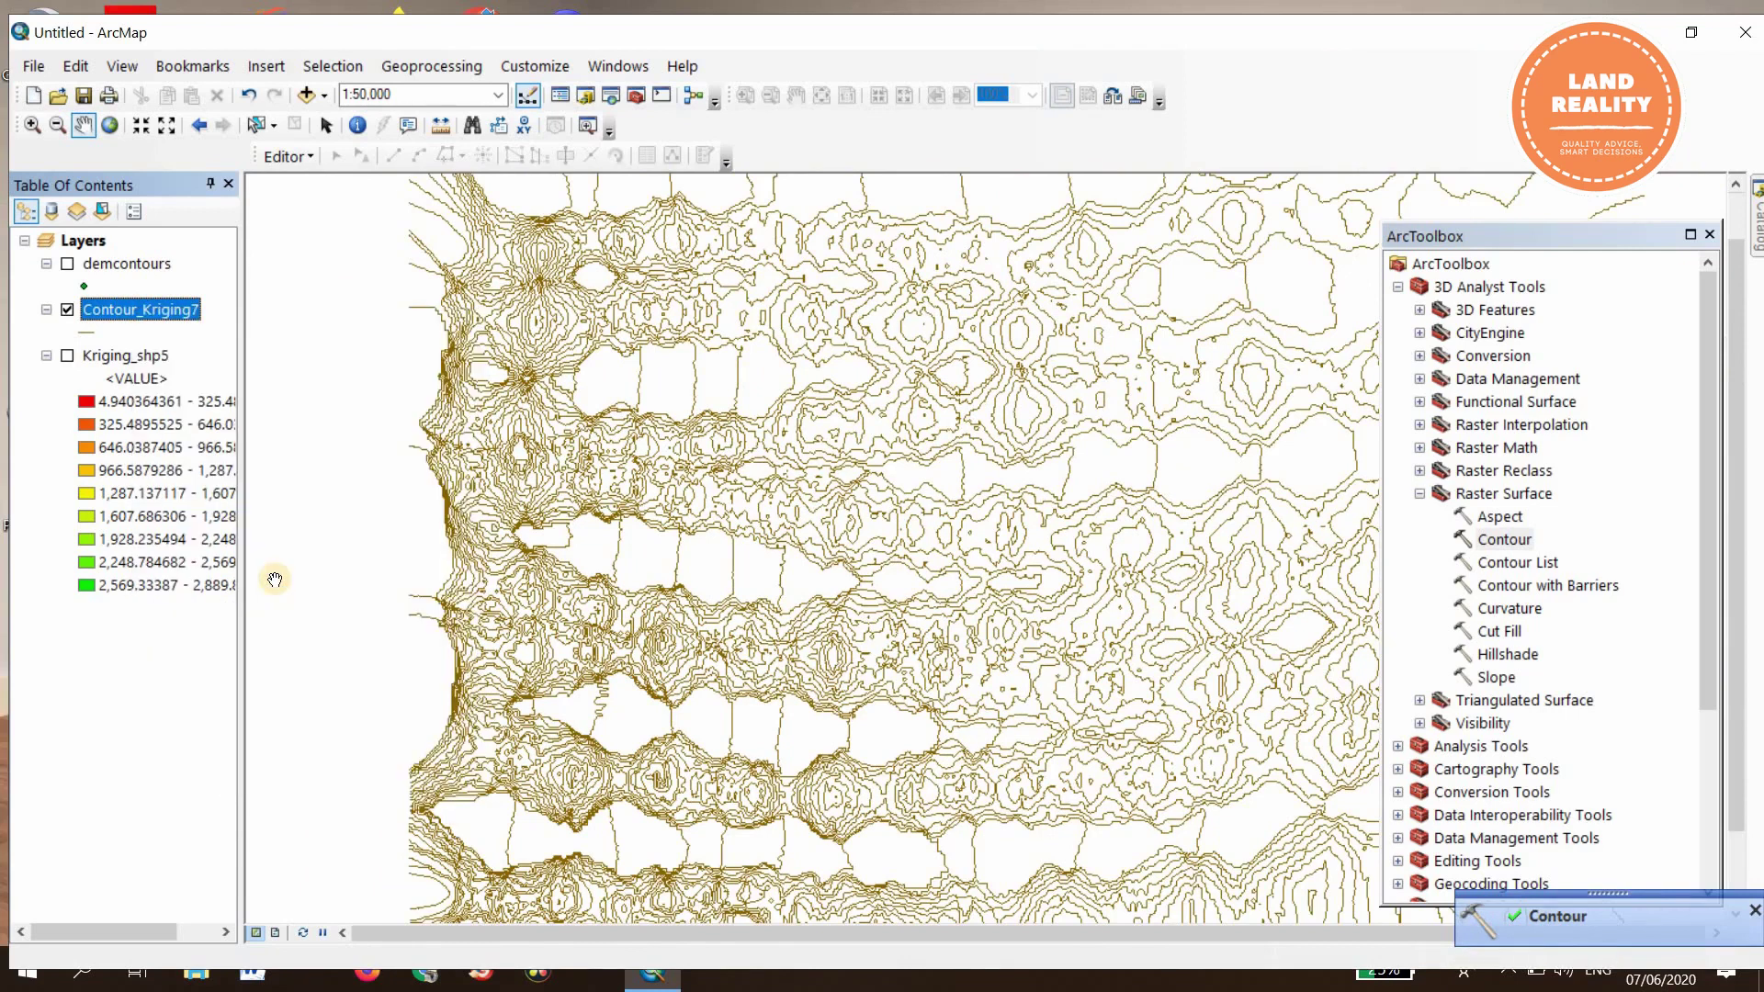
scroll(976, 582, "down", 1)
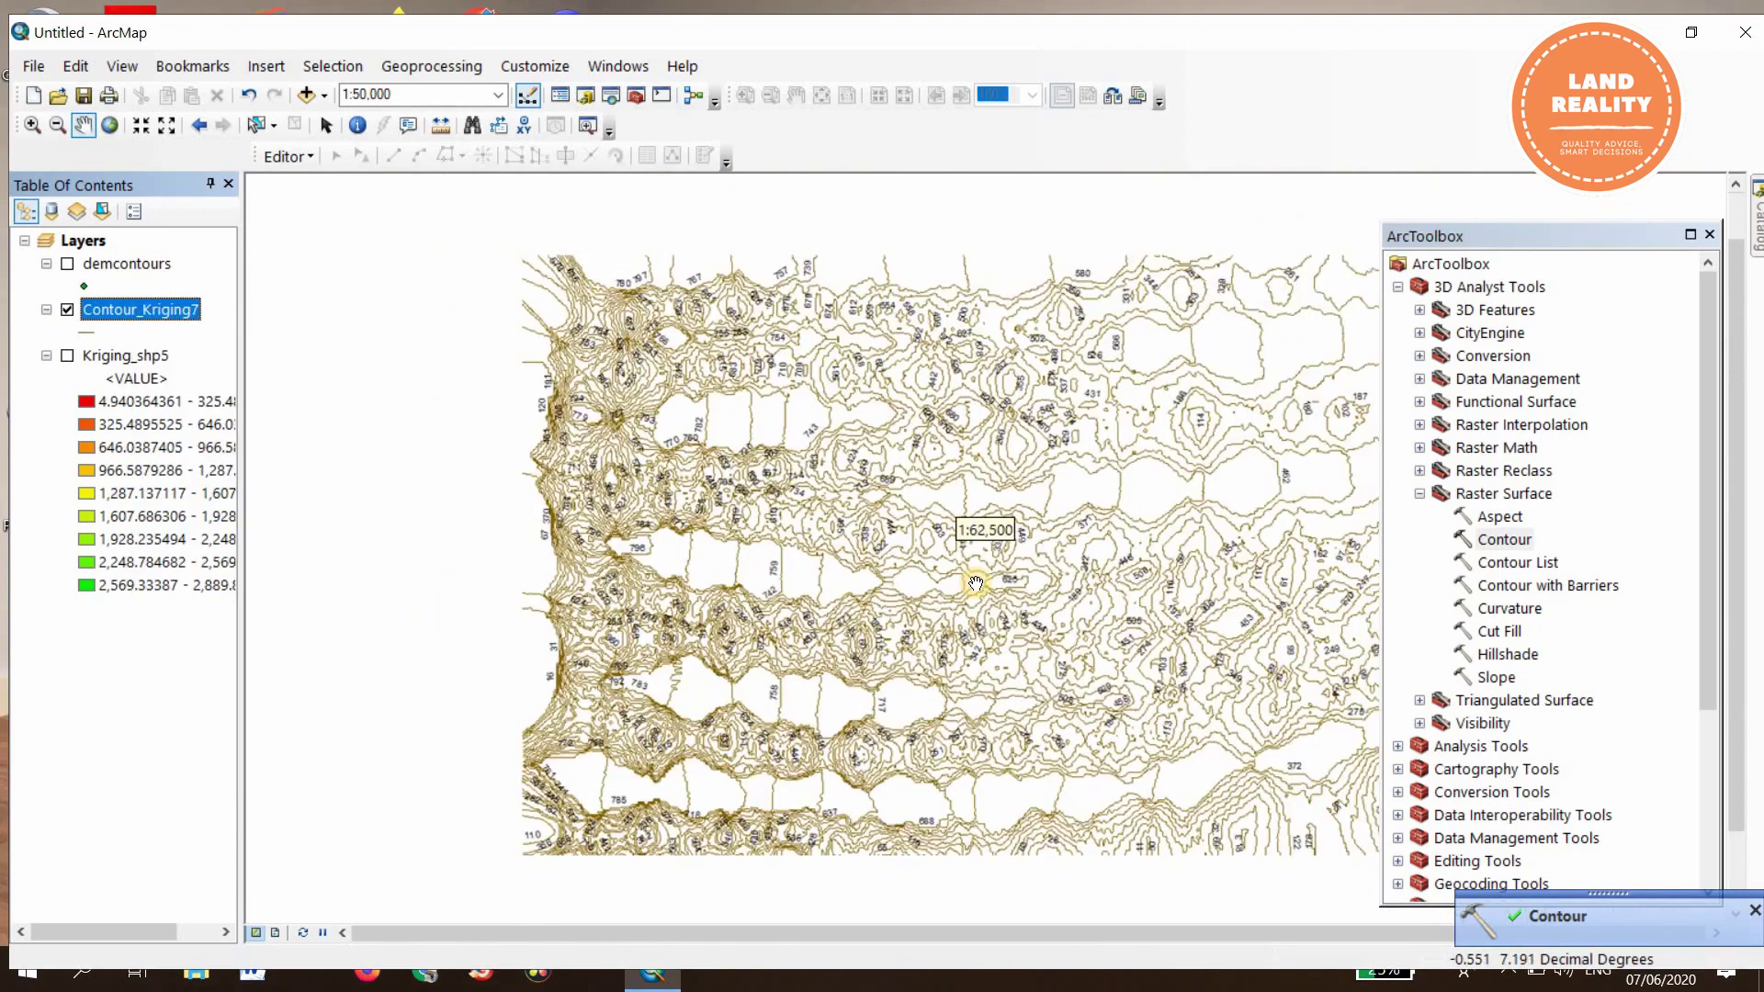
scroll(976, 582, "up", 3)
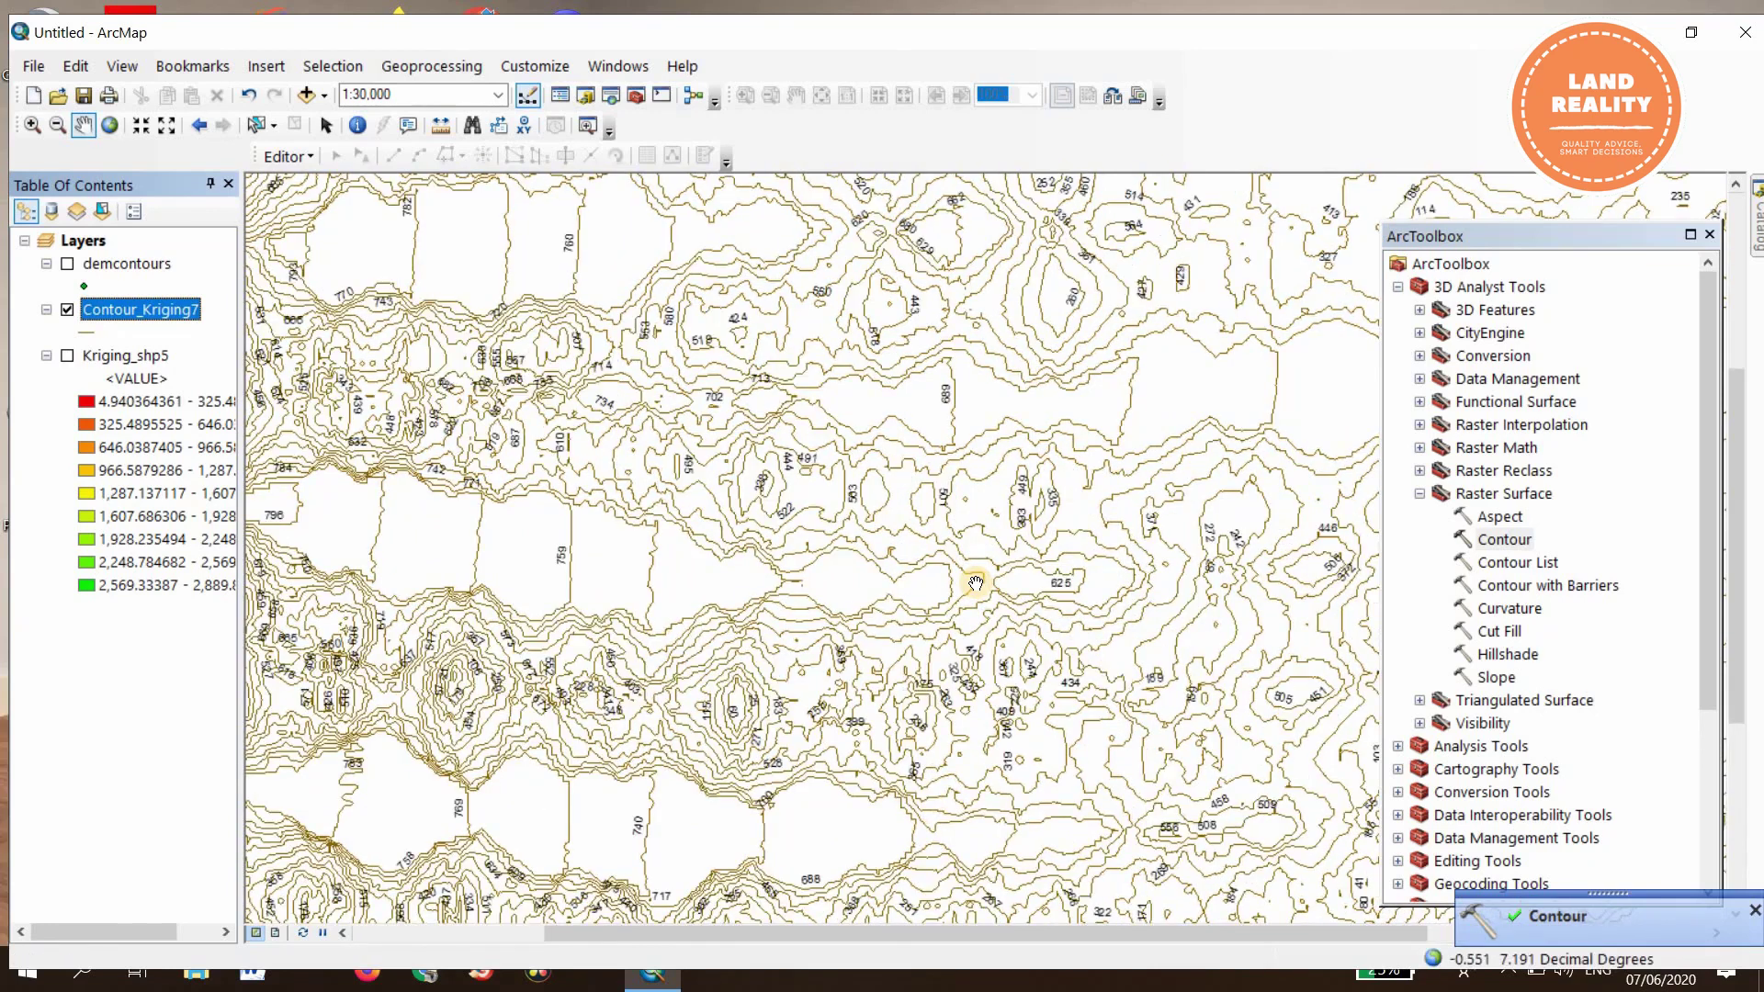
scroll(976, 582, "up", 2)
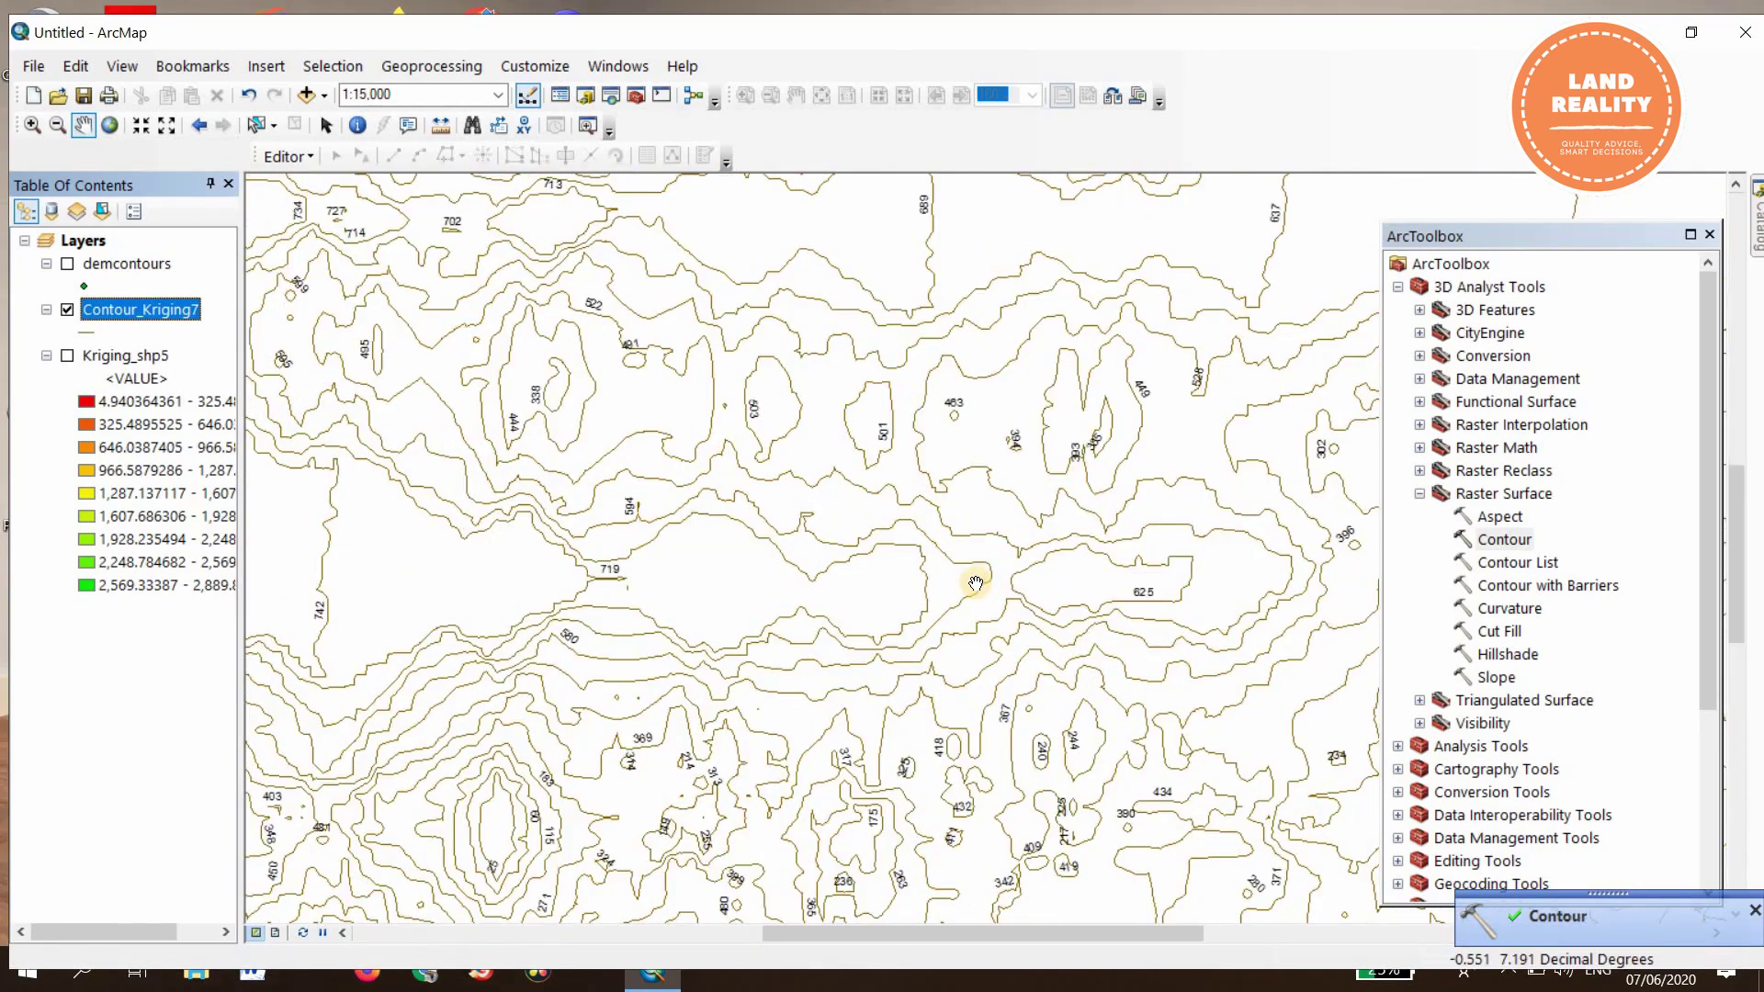
scroll(976, 581, "down", 1)
Step: Symbolize the Contour_Kriging7 layer by categories with unique values, using Contour as the value field
left_click(162, 307)
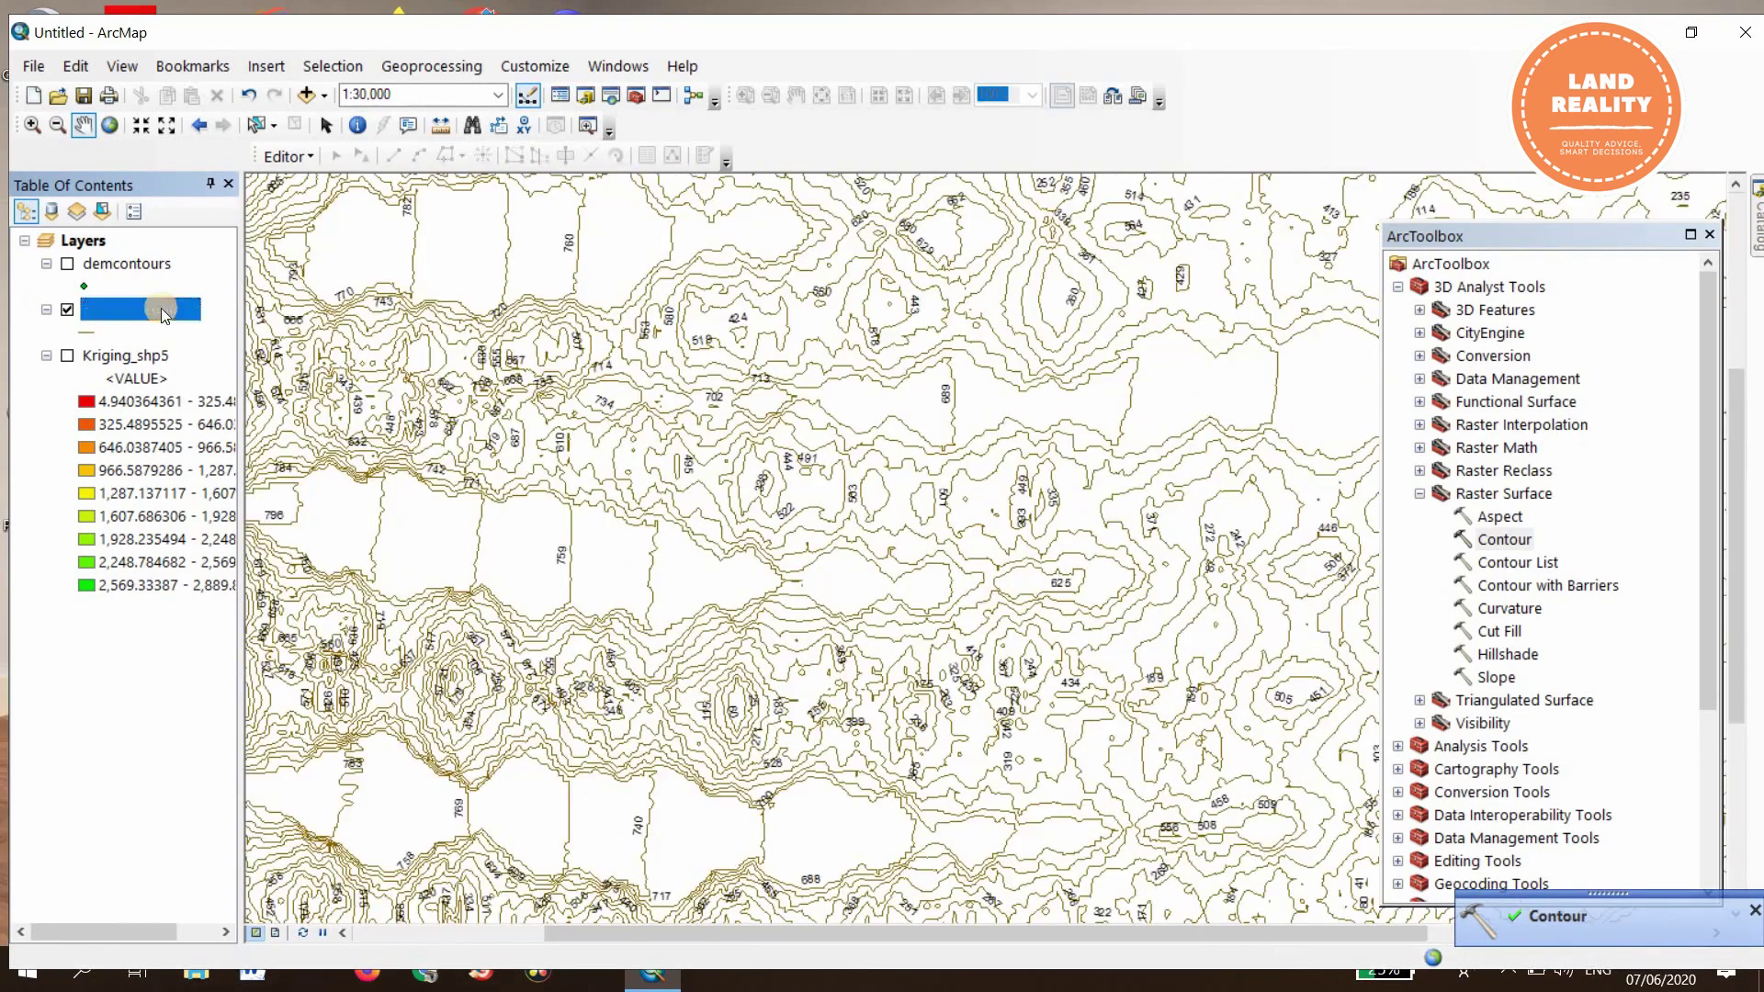
right_click(162, 306)
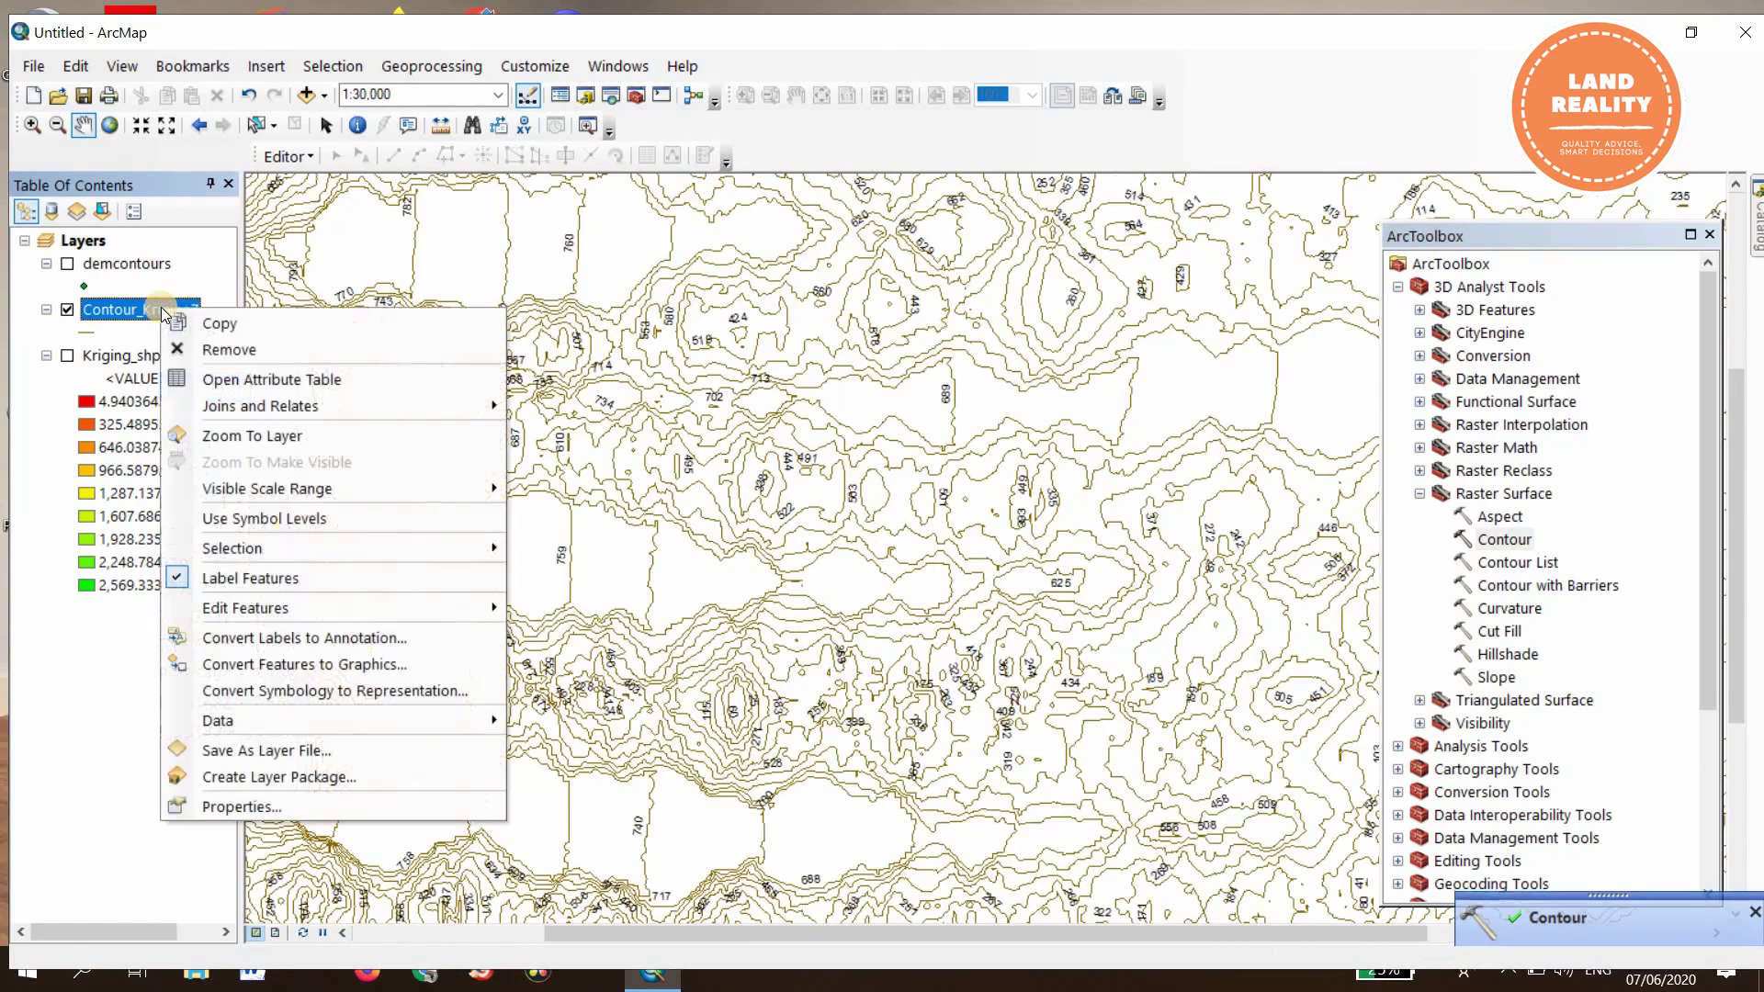
left_click(290, 809)
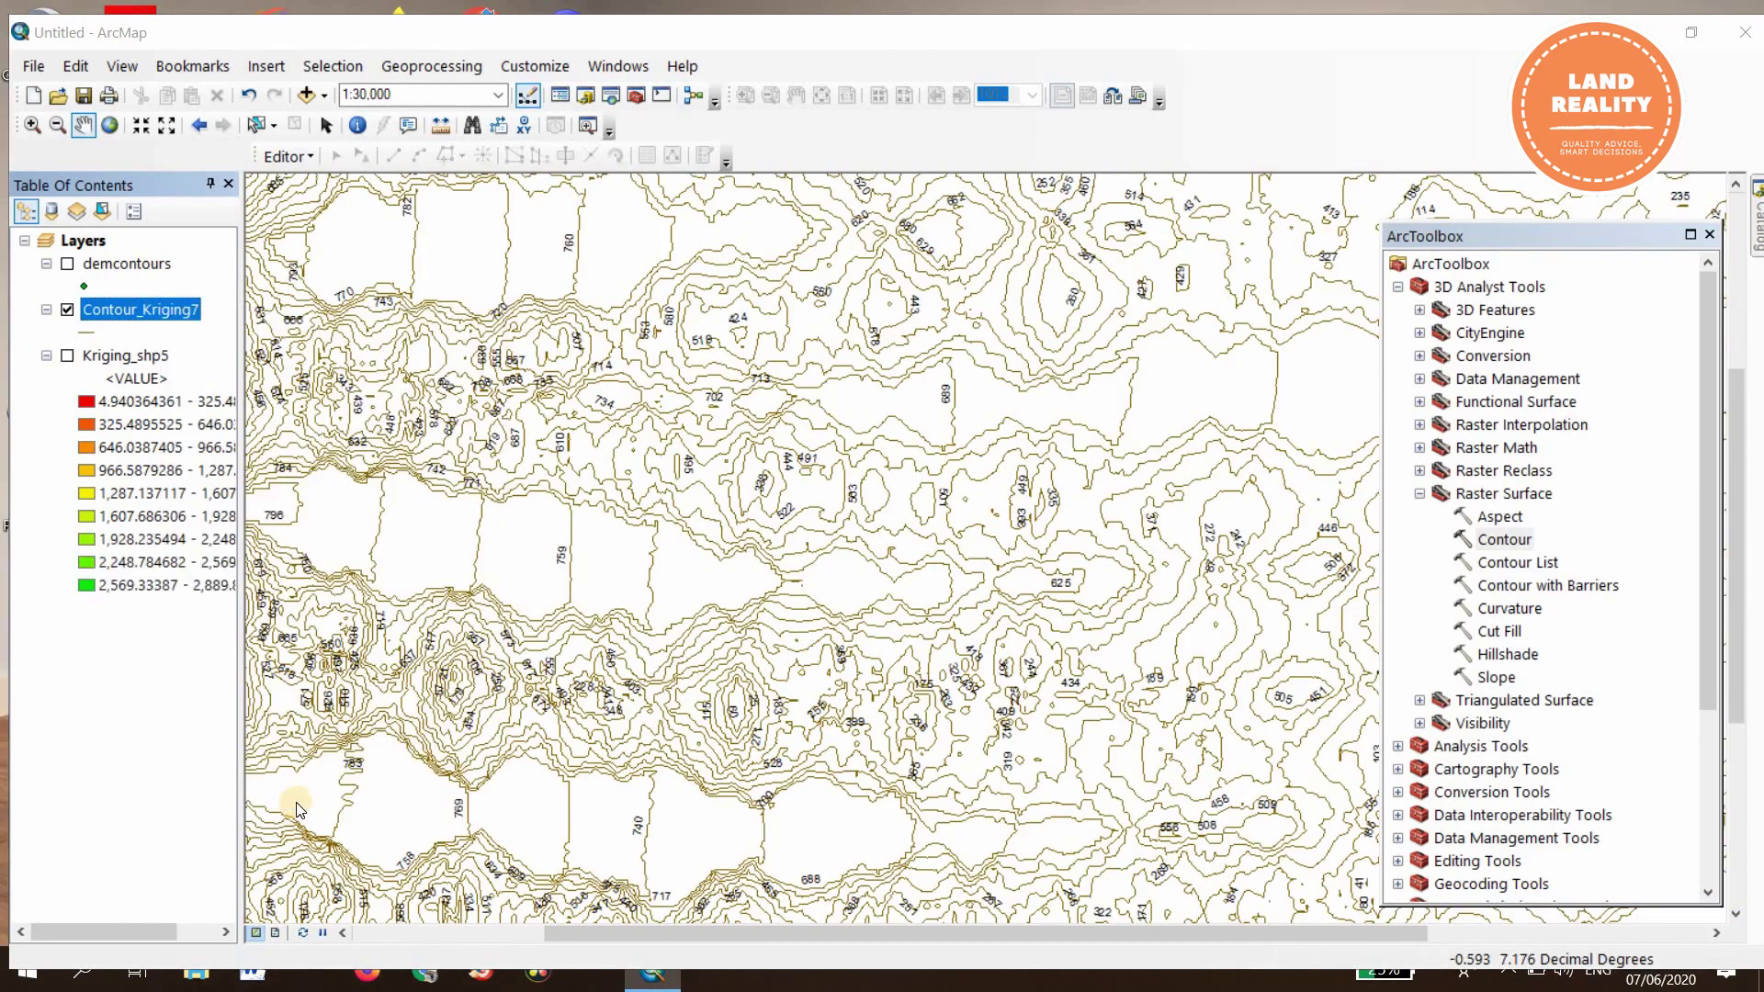
left_click(790, 226)
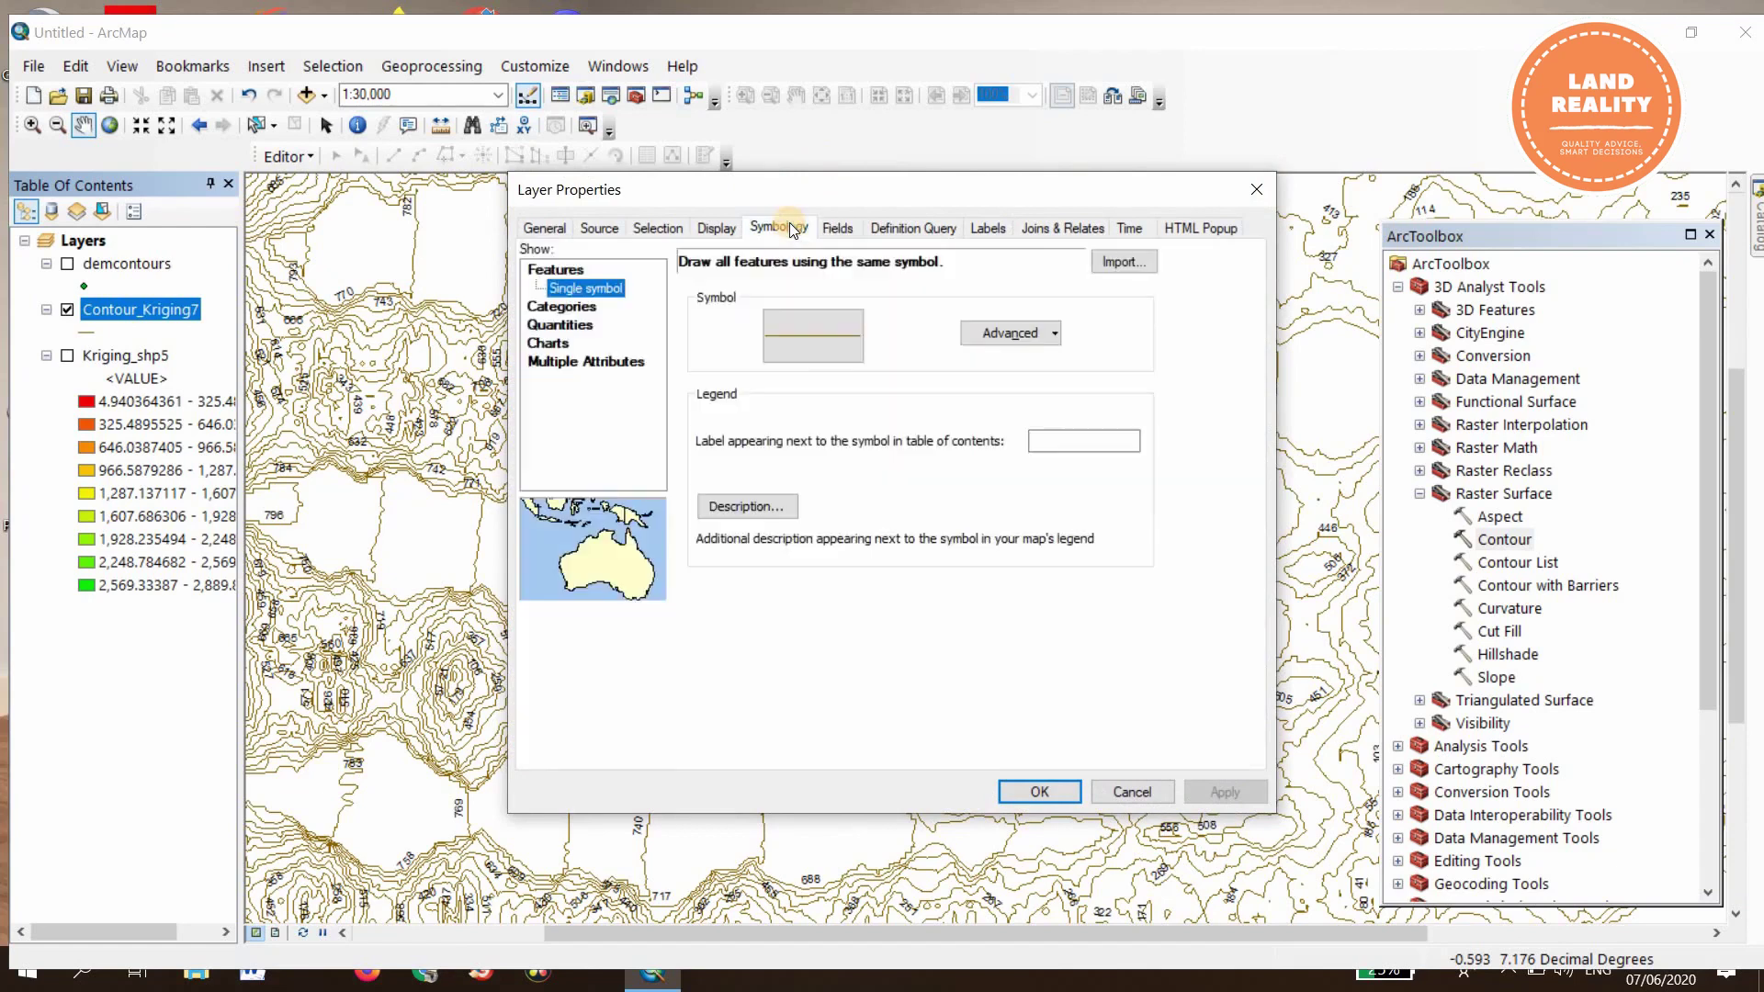
left_click(576, 308)
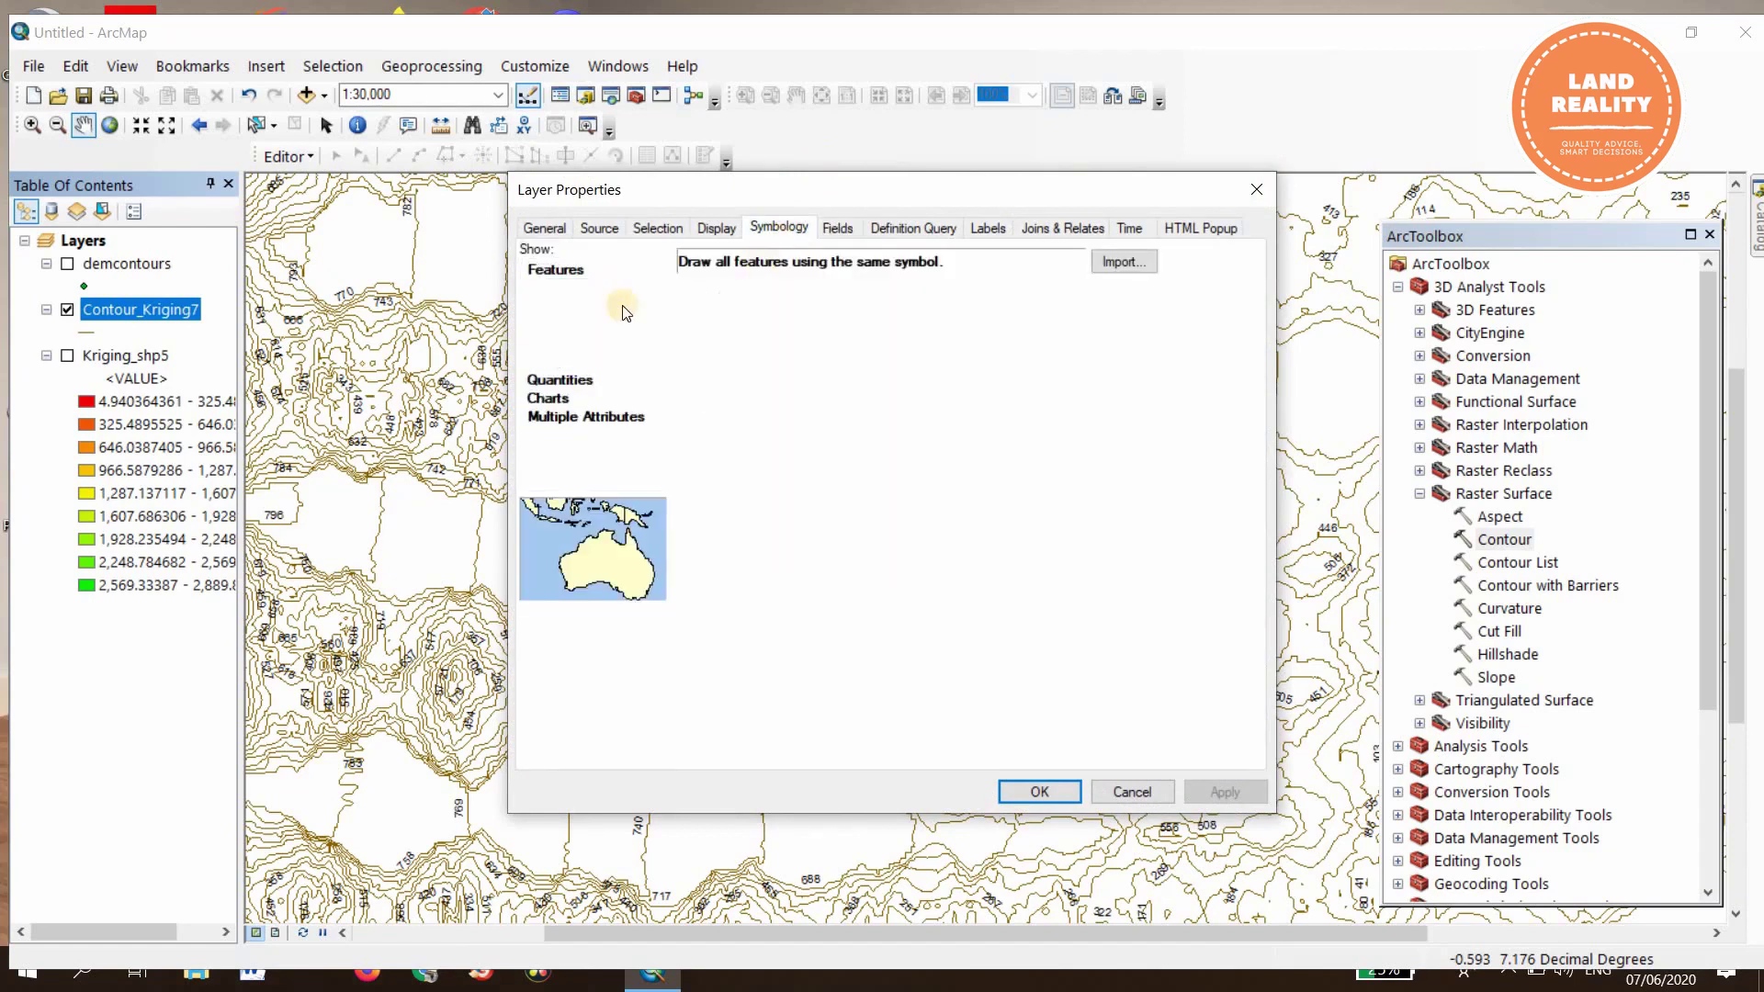
left_click(888, 308)
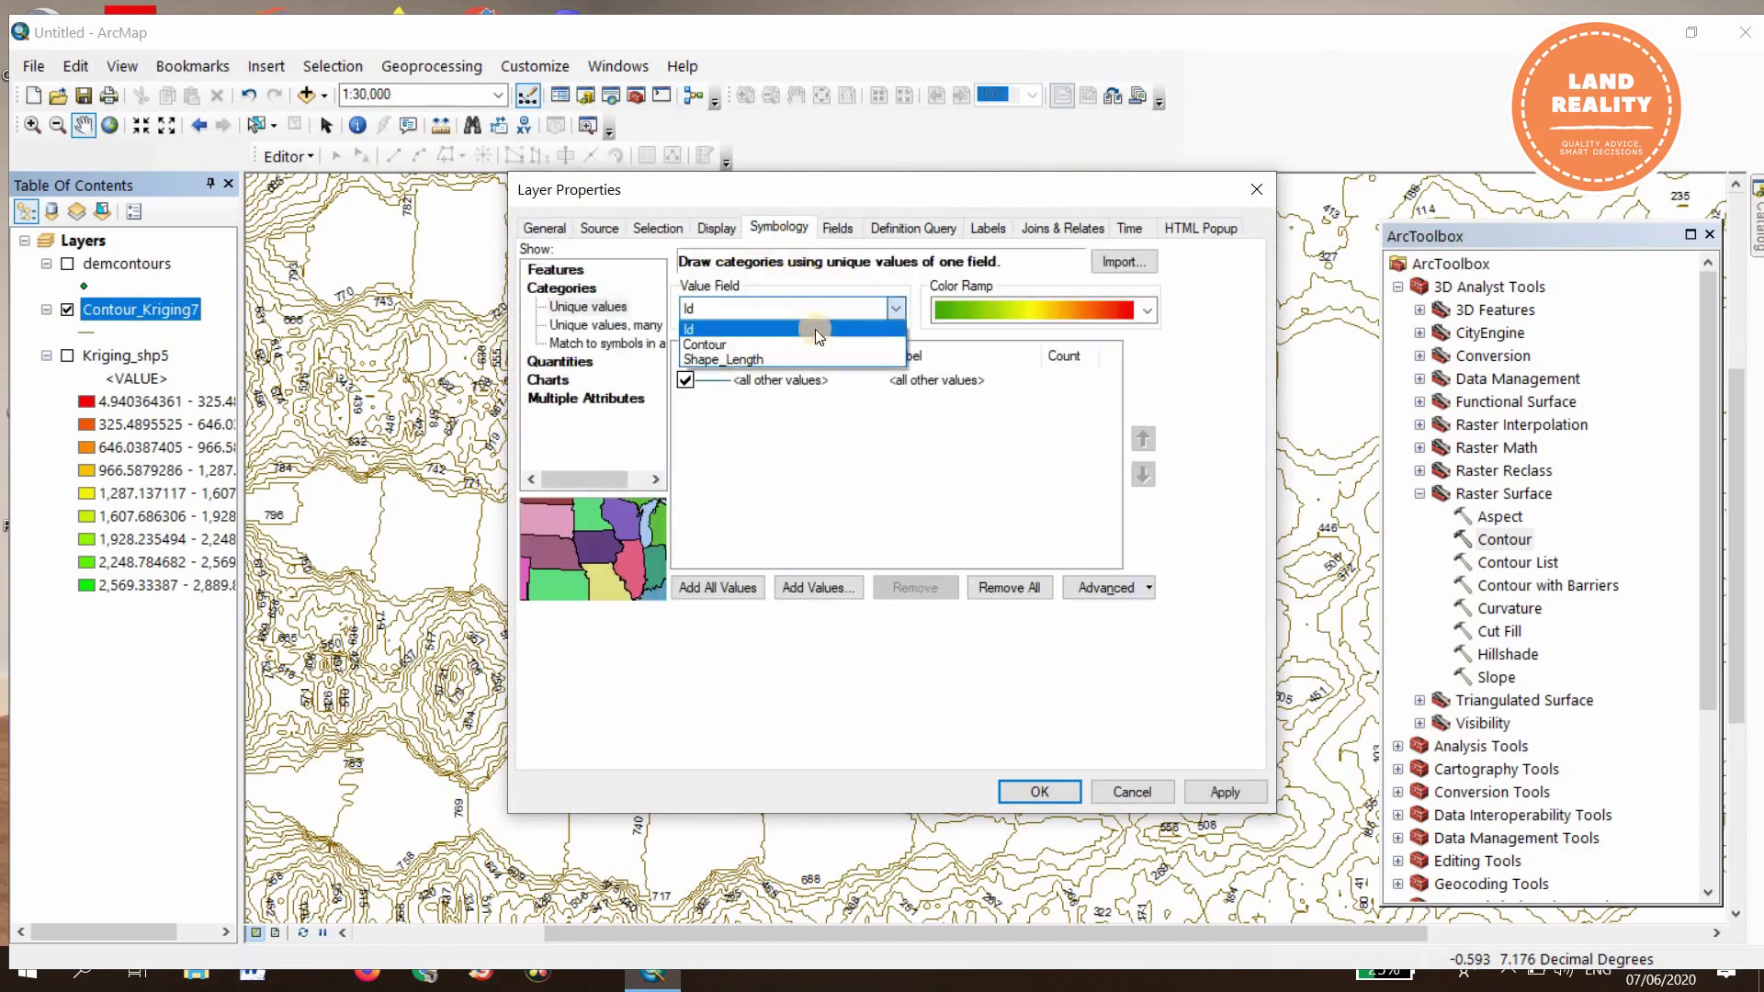
left_click(706, 346)
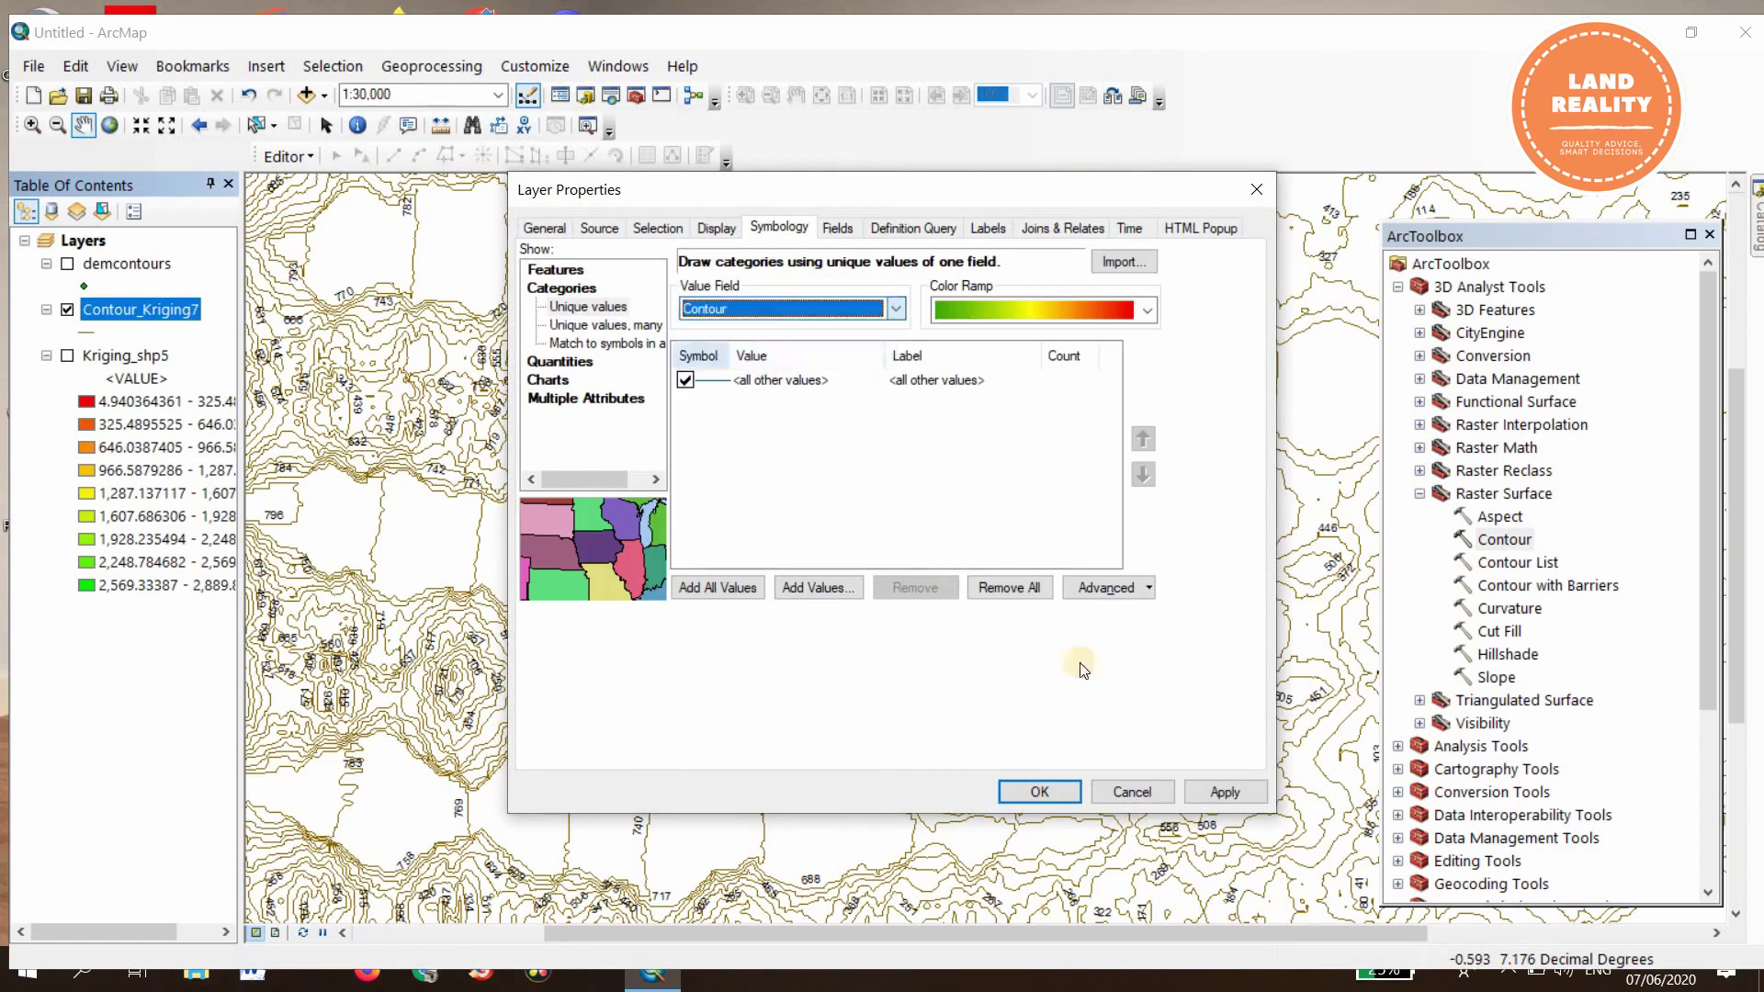
left_click(1222, 790)
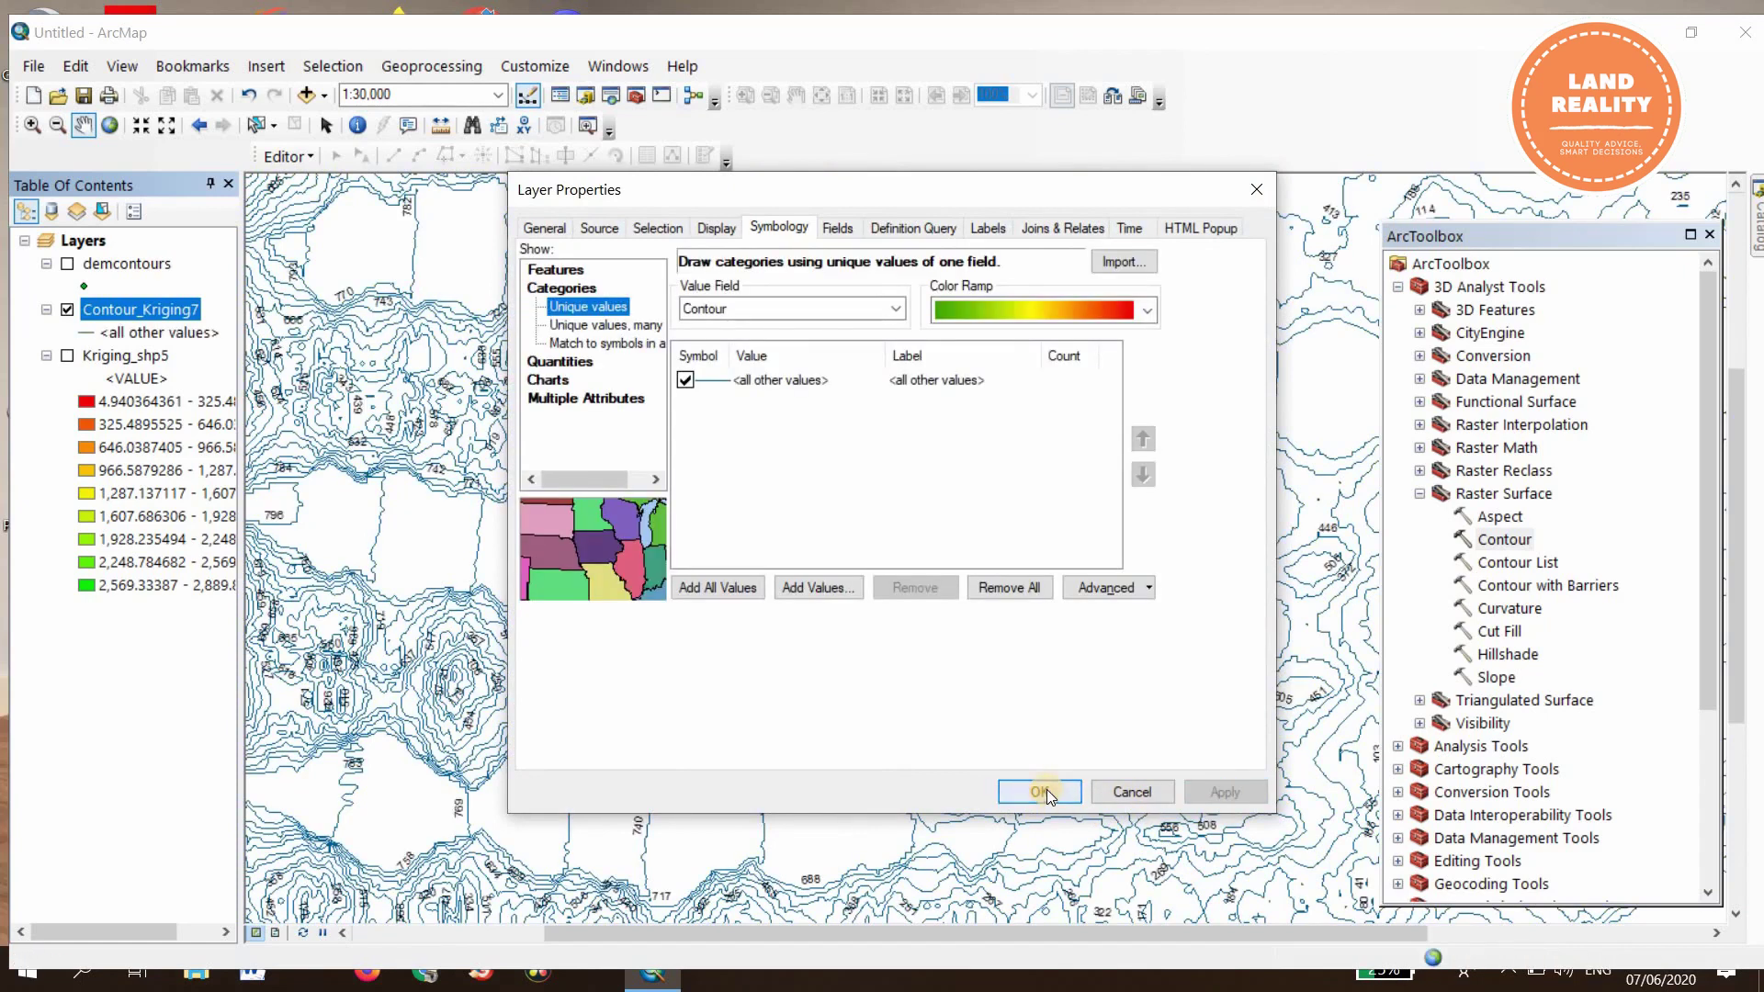
left_click(1042, 790)
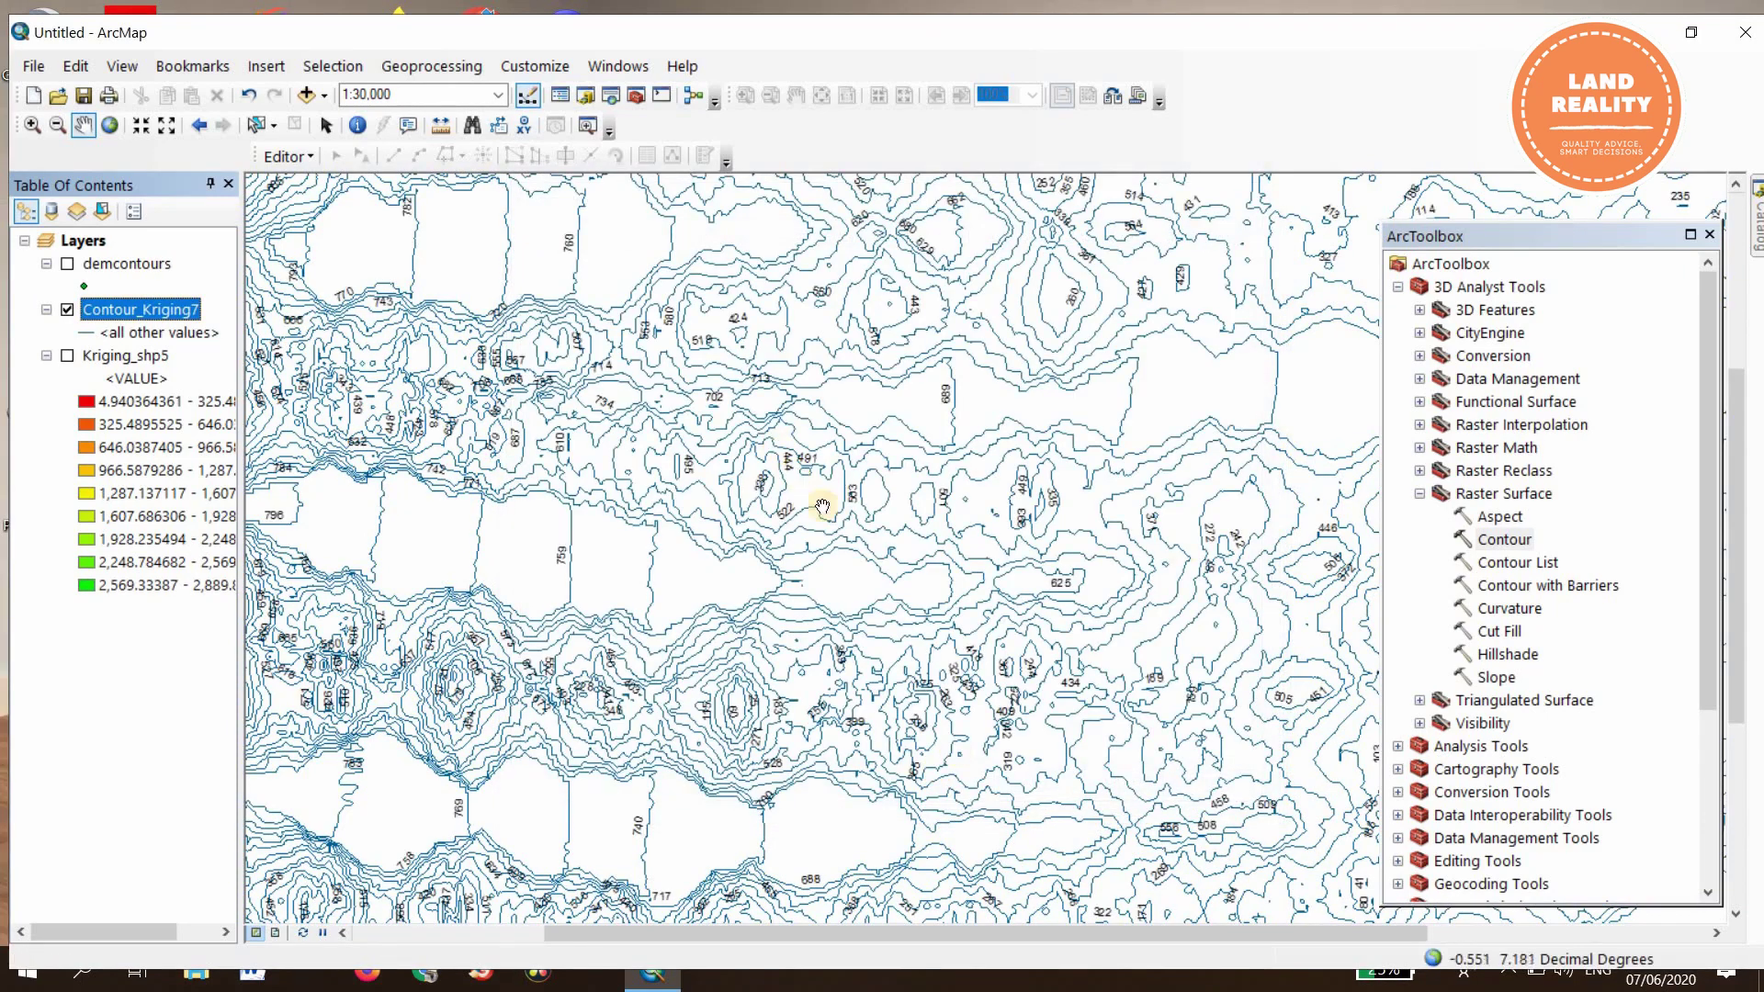
Step: Show the Kriging_shp5 raster again beneath the contour lines
scroll(857, 537, "down", 3)
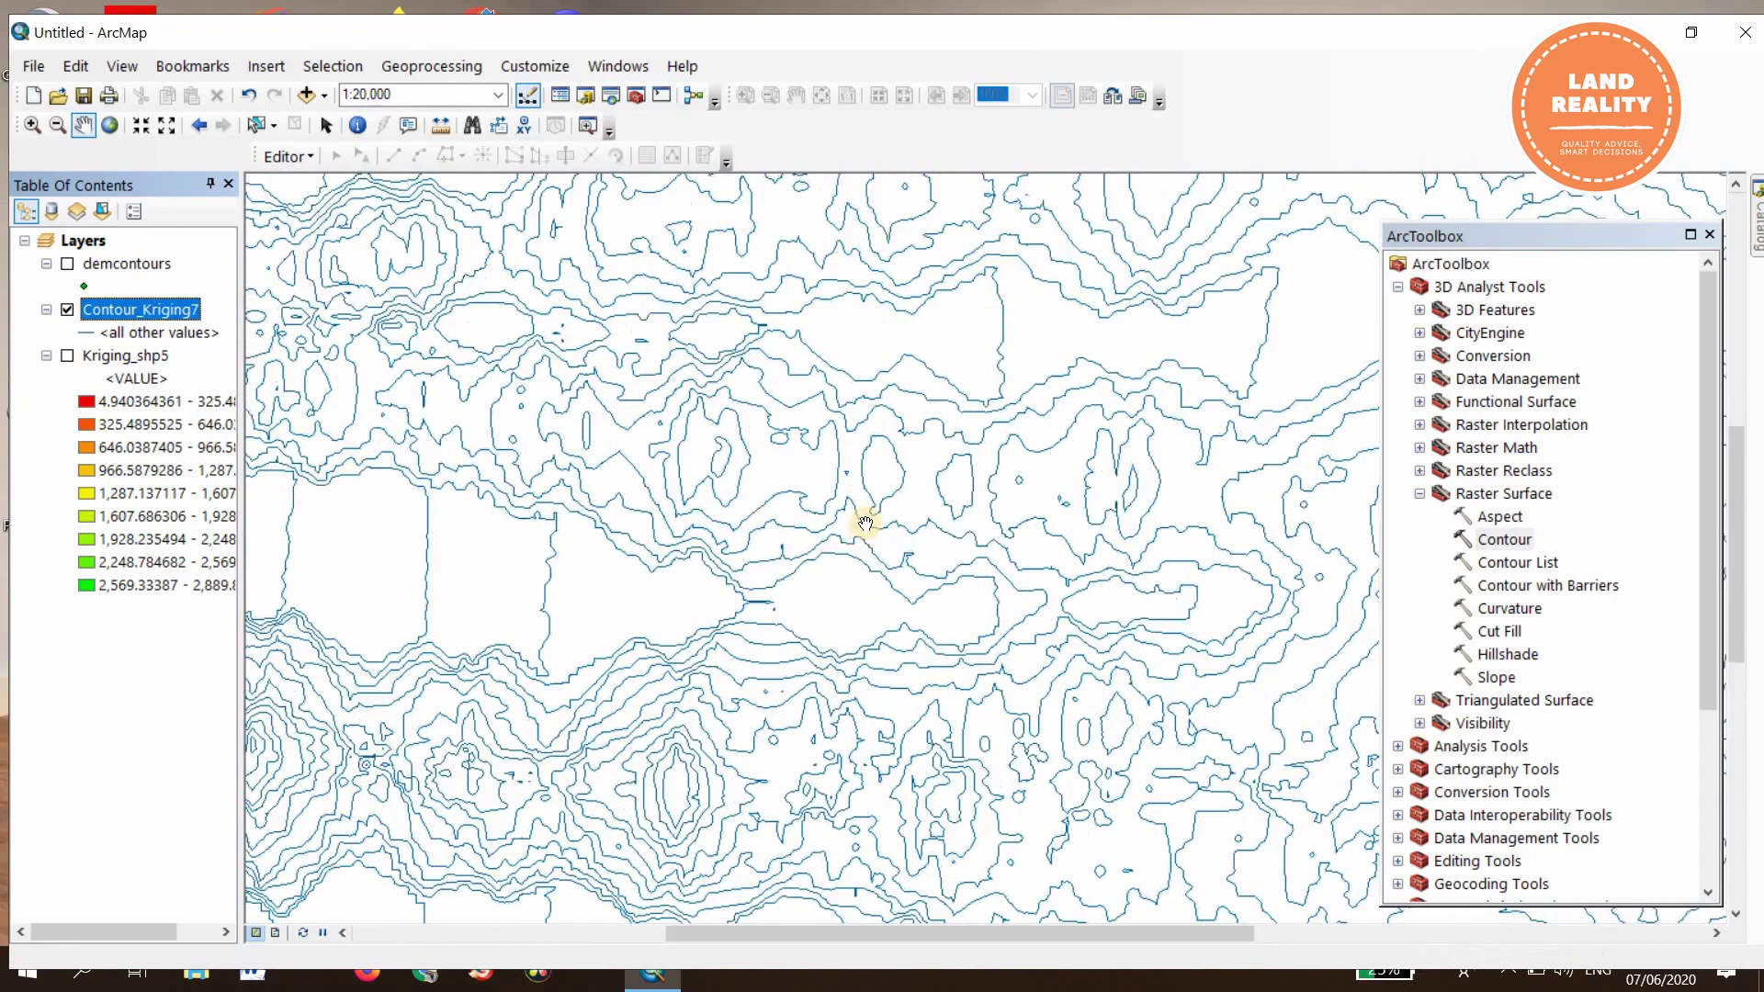
scroll(865, 522, "down", 2)
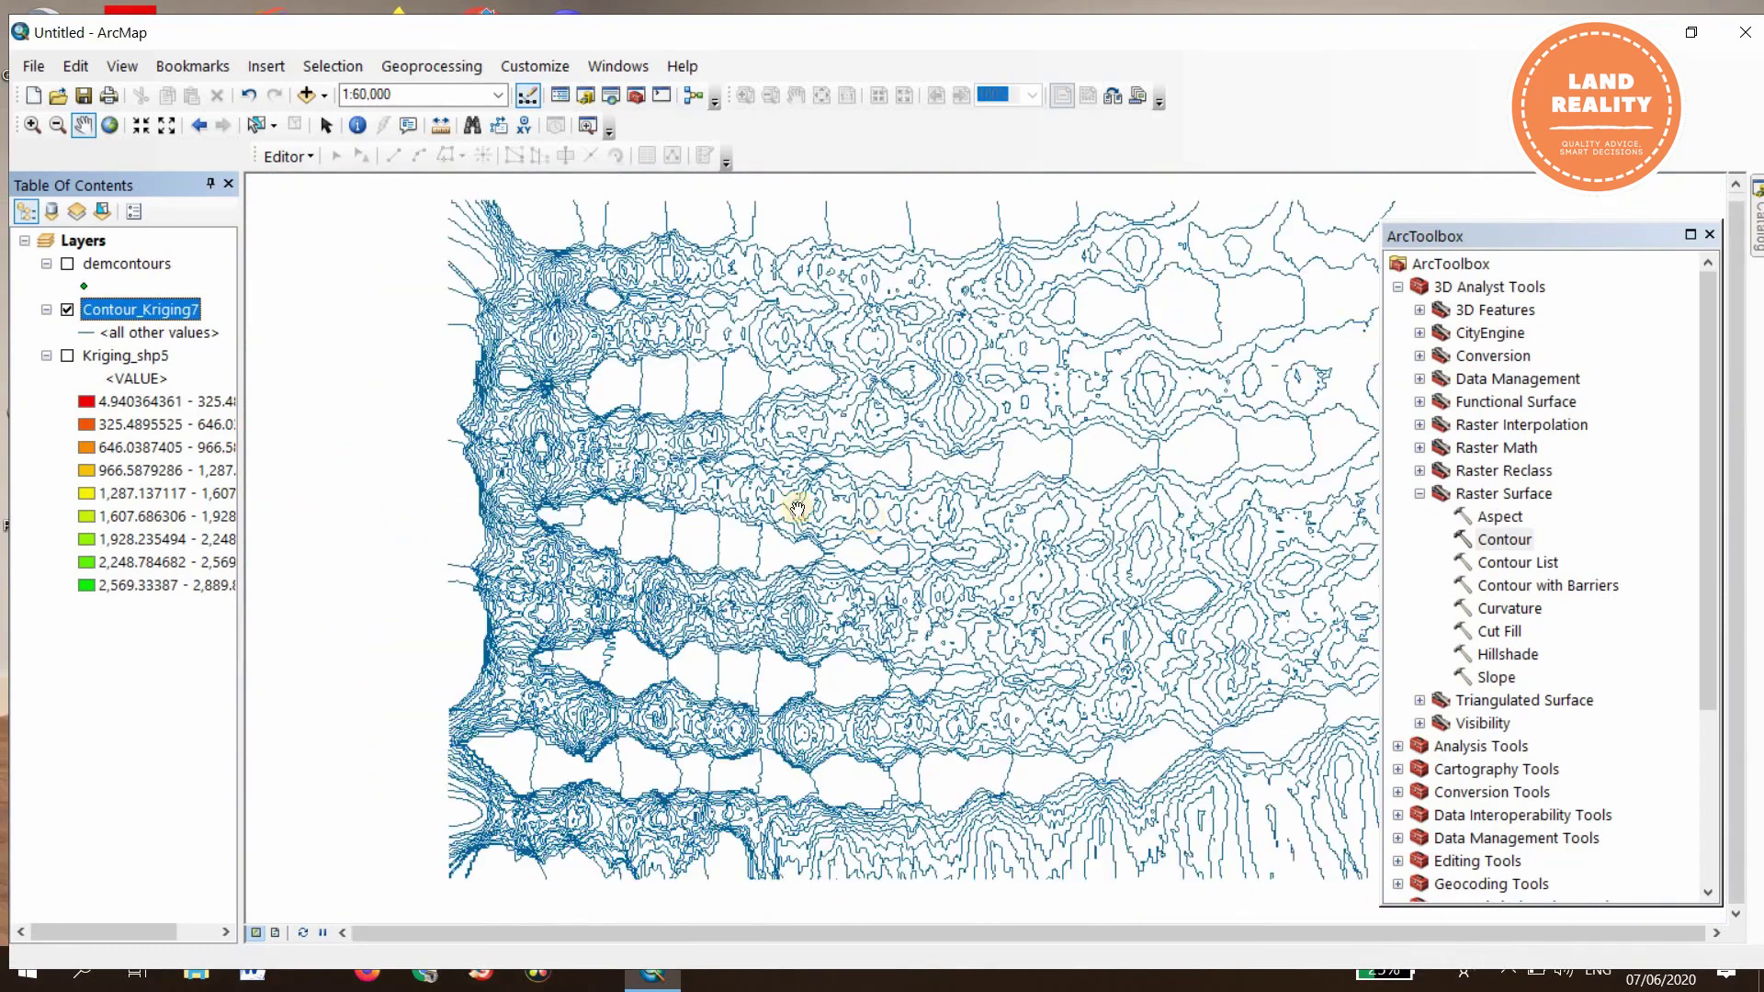
left_click(67, 355)
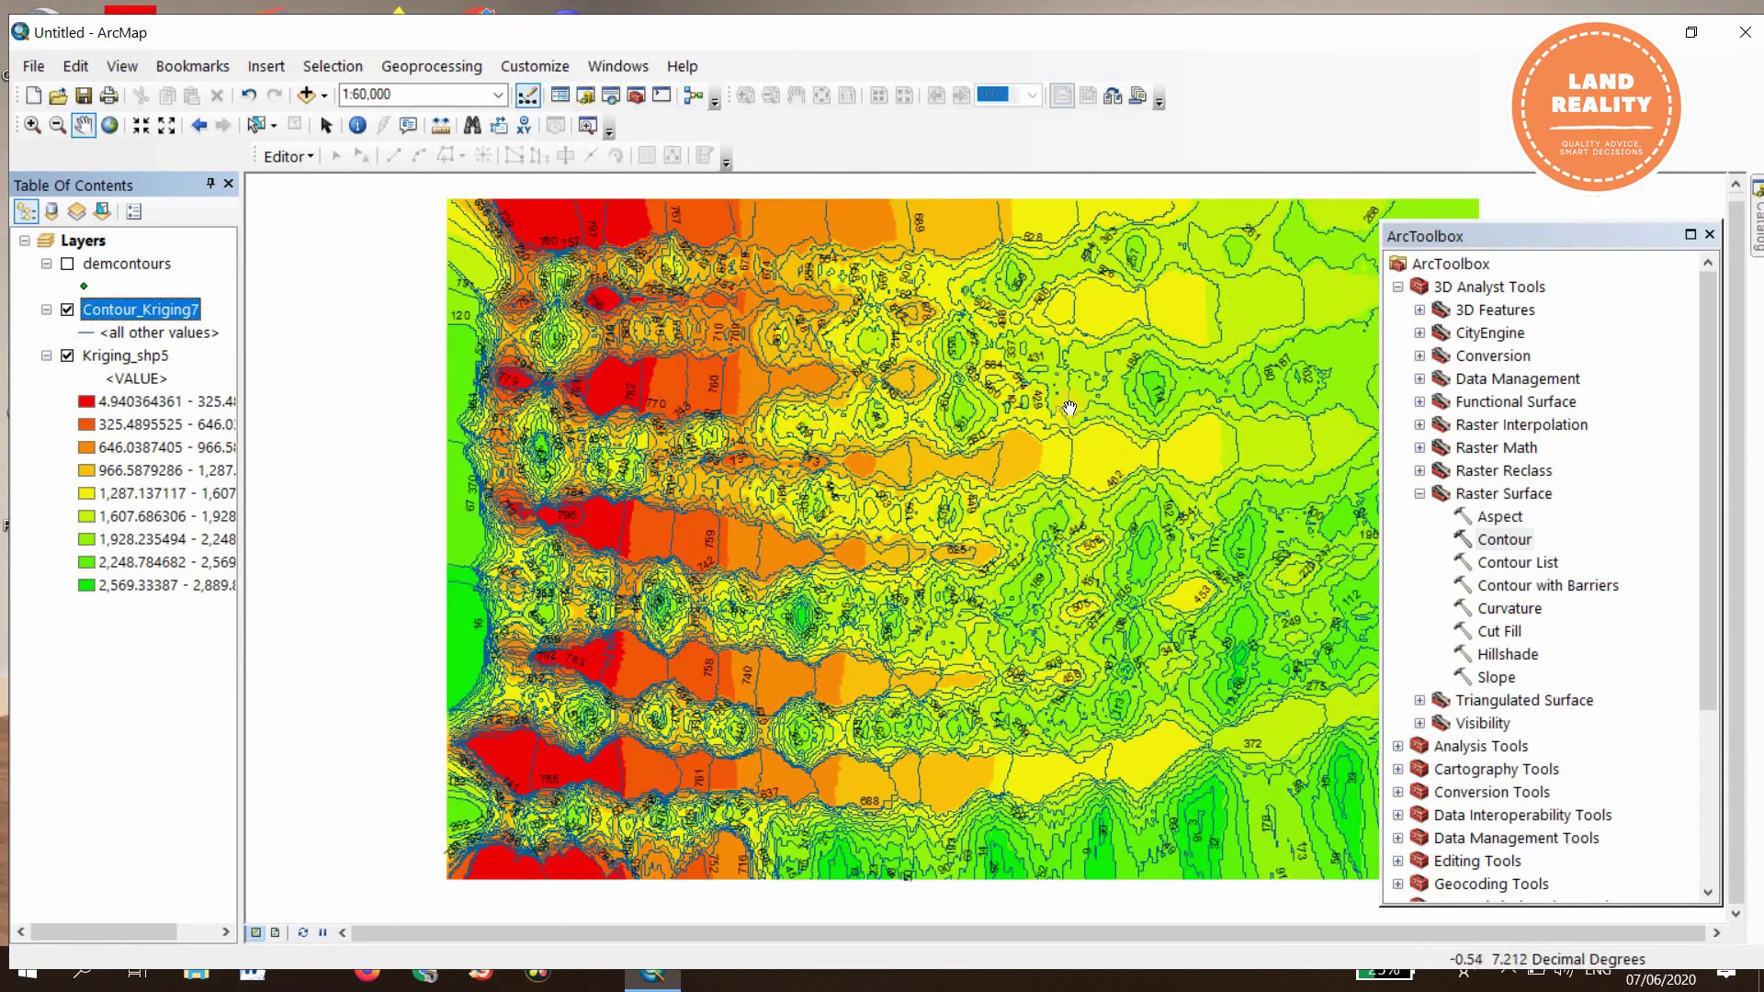
Step: Examine how the labelled contour lines follow the elevation color classes across different parts of the Kriging_shp5 raster
scroll(1067, 409, "up", 1)
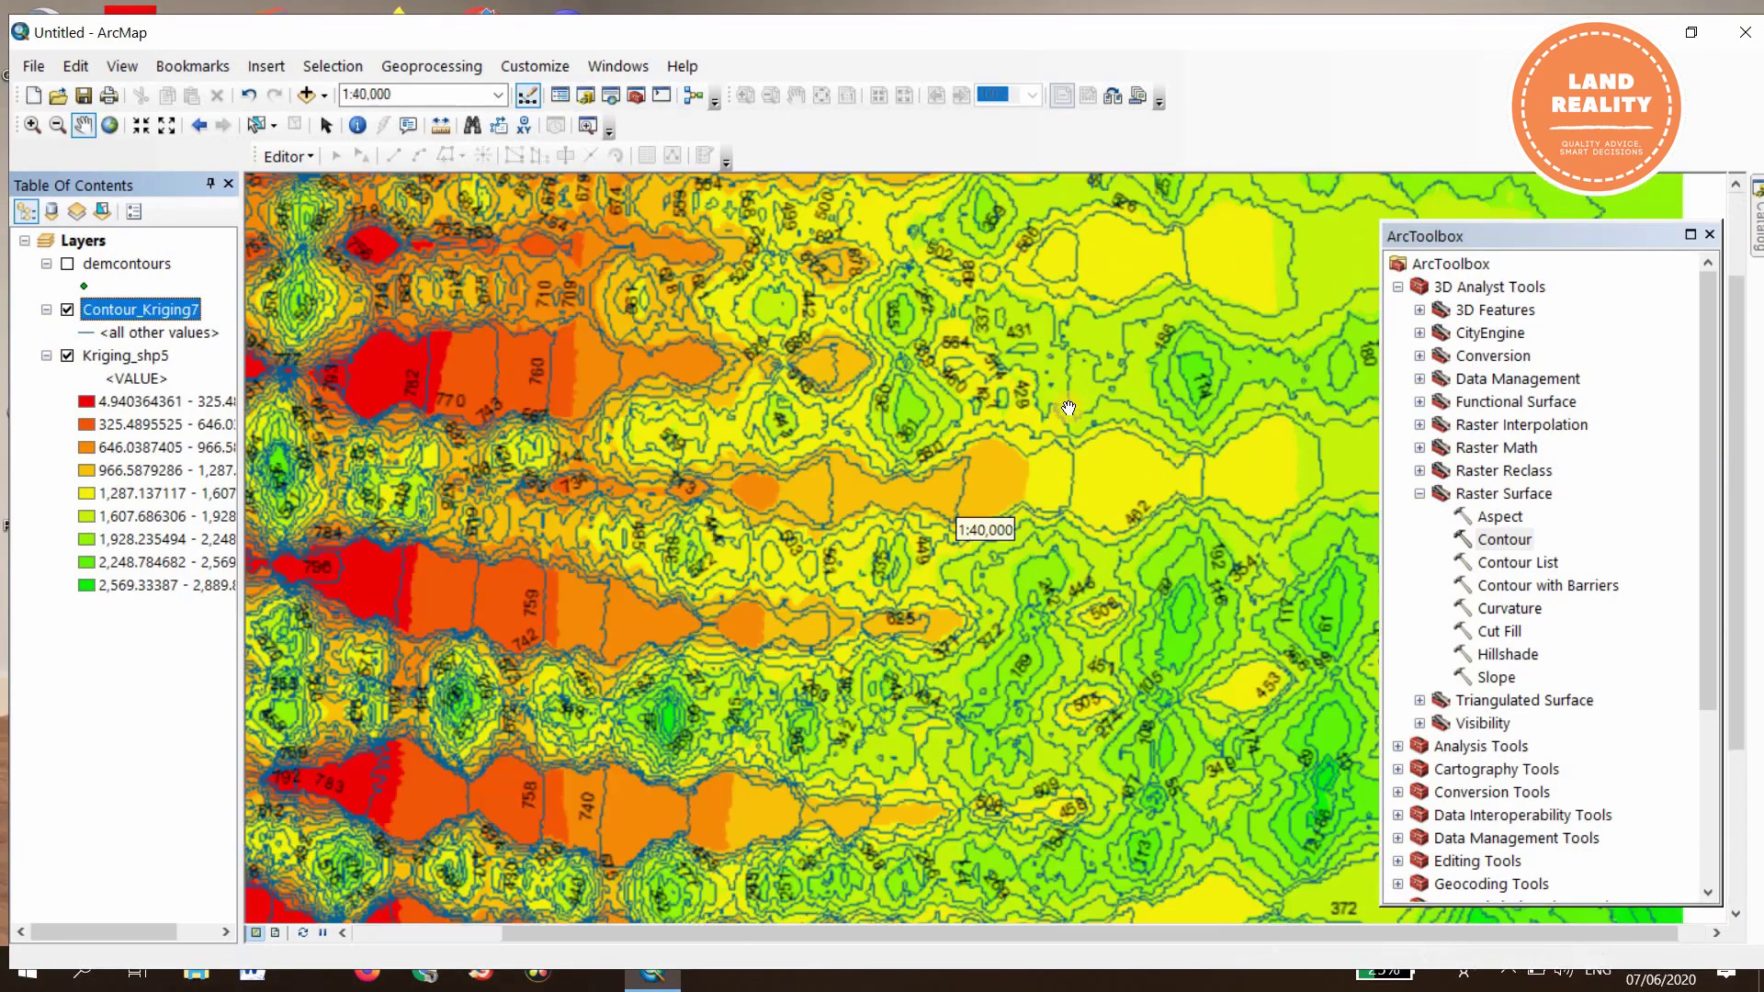
scroll(1067, 409, "up", 3)
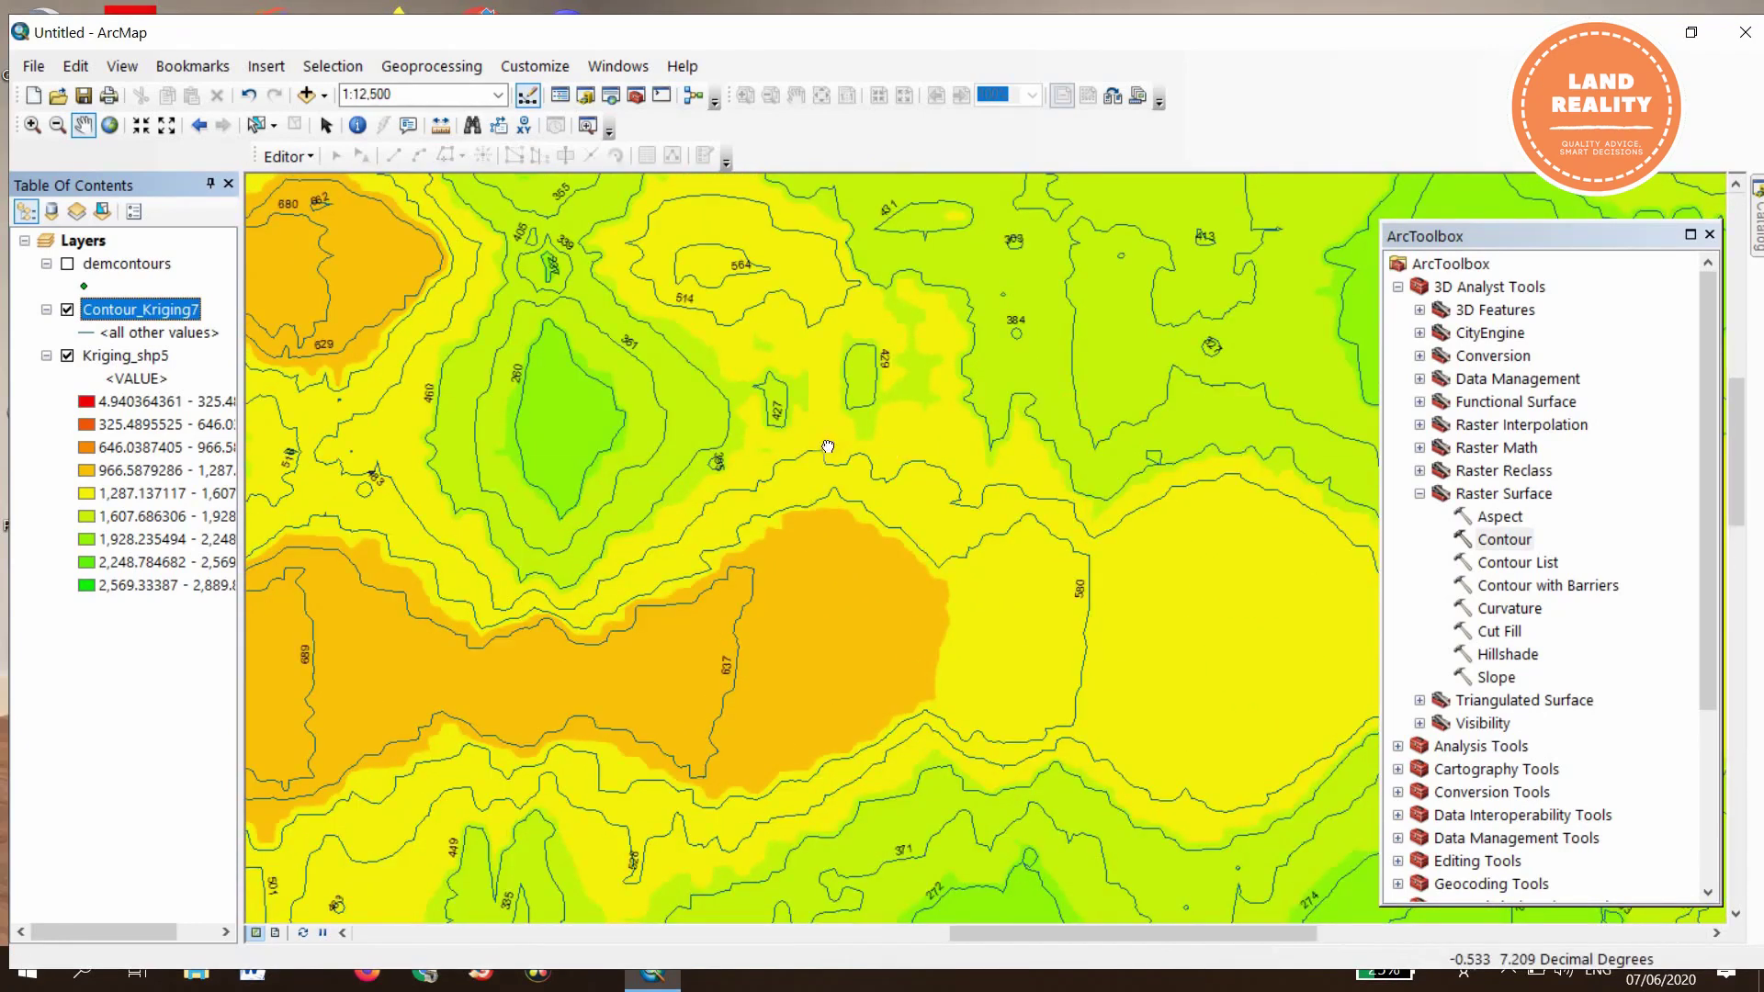
left_click_drag(398, 613, 874, 539)
left_click_drag(535, 464, 776, 421)
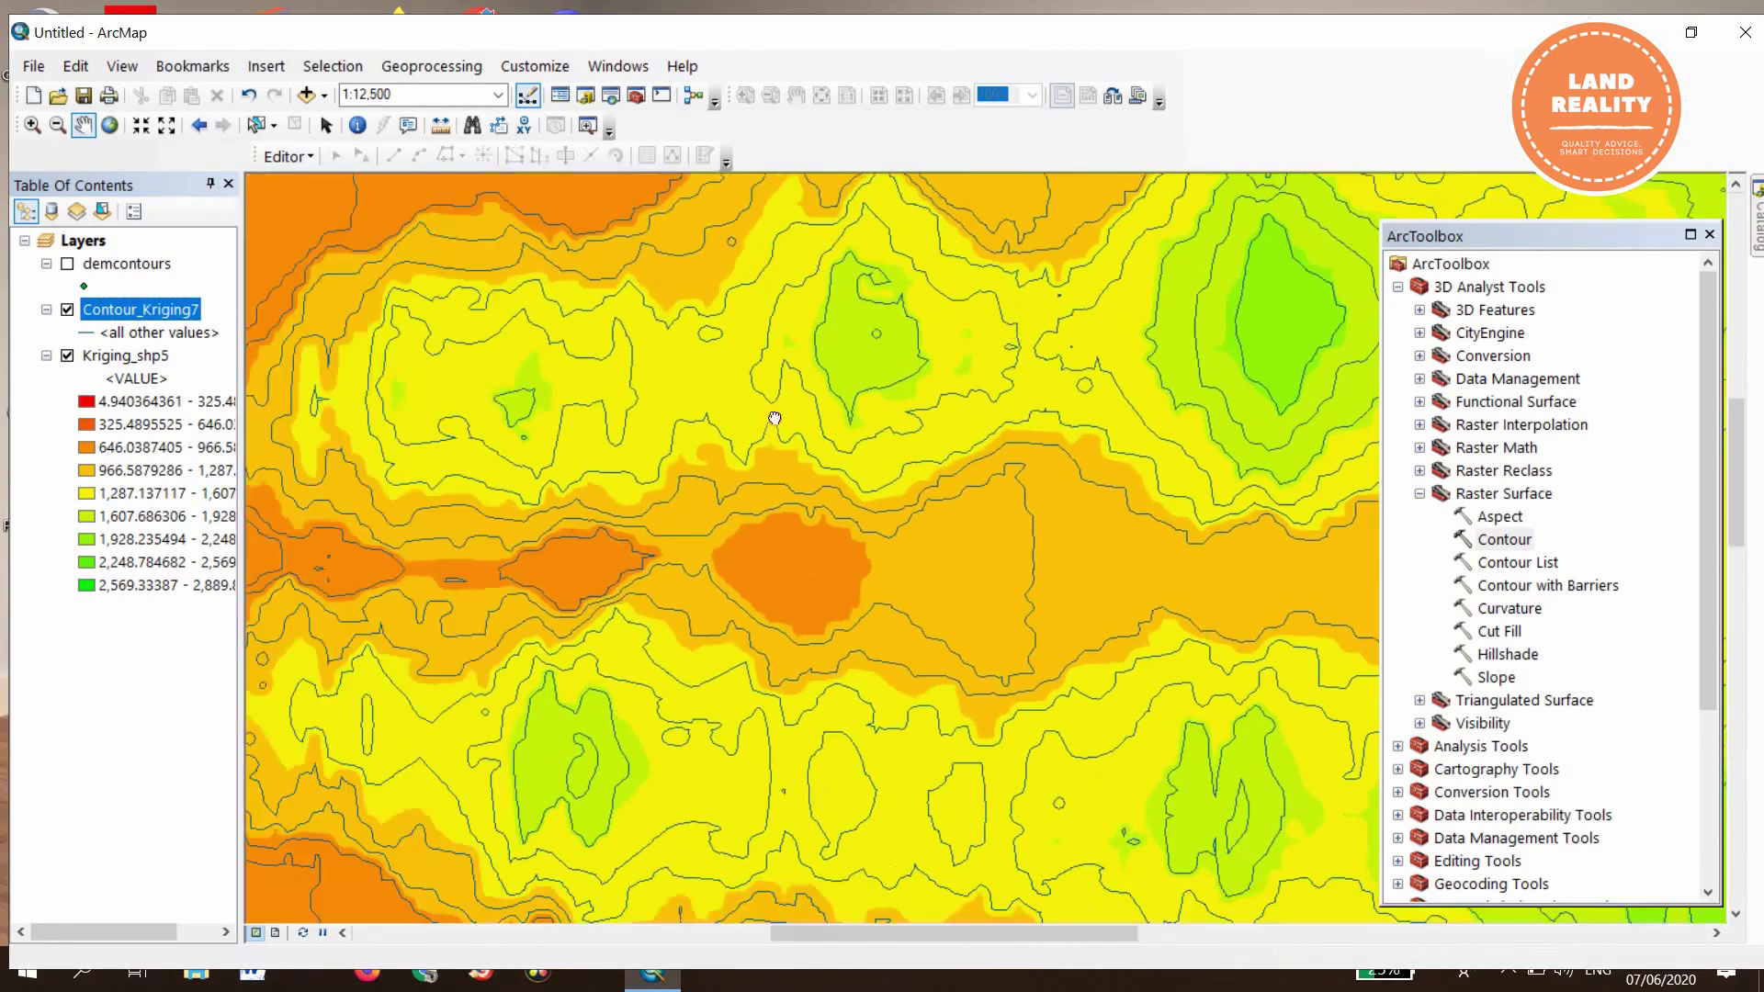
left_click_drag(826, 510, 886, 862)
left_click_drag(1005, 433, 1489, 567)
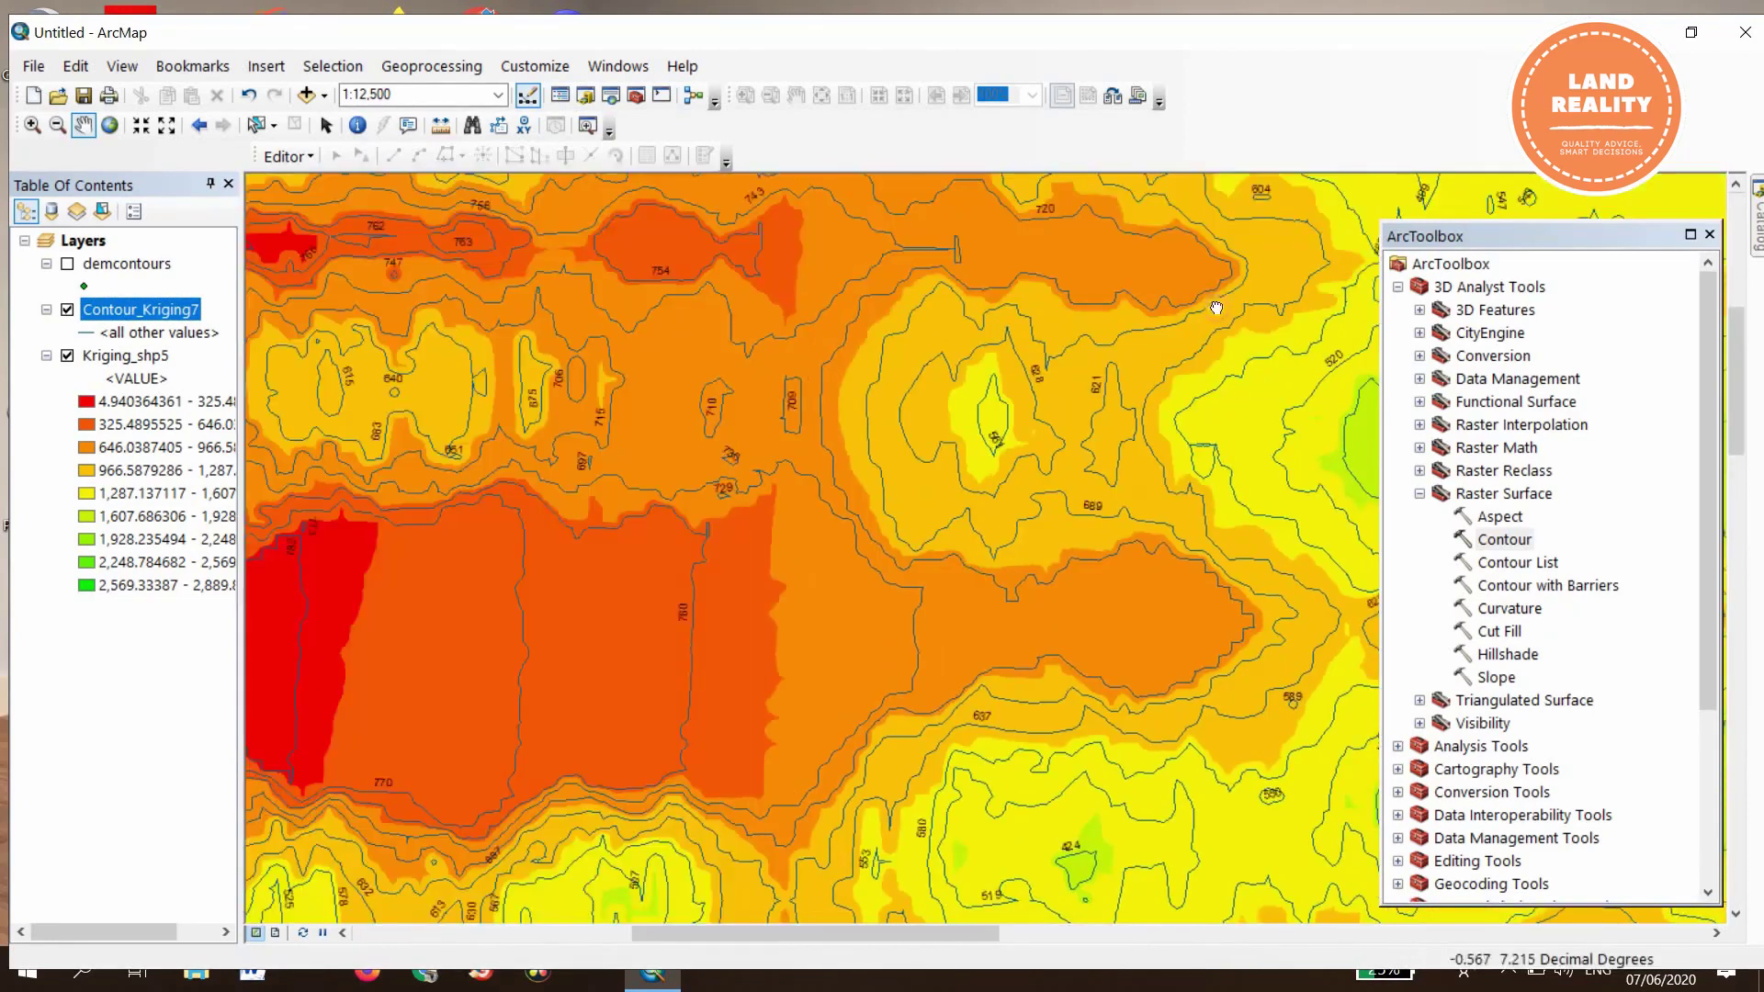
left_click_drag(570, 875, 797, 617)
left_click_drag(988, 306, 890, 713)
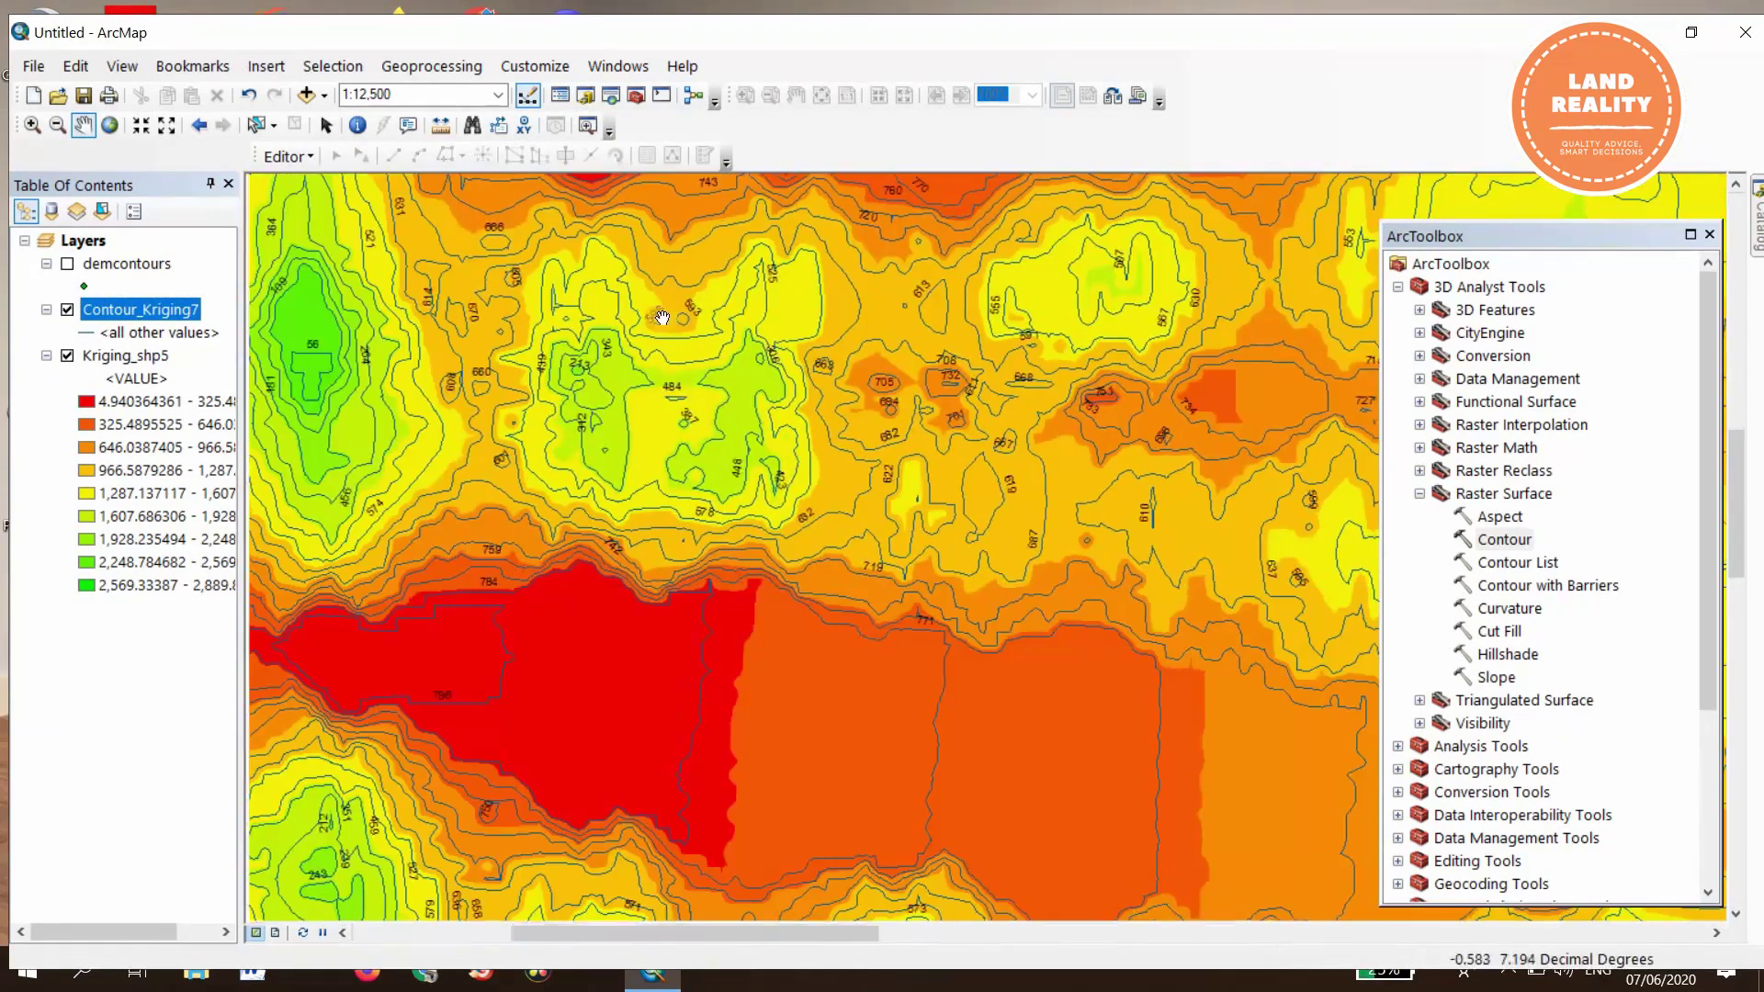
left_click_drag(909, 827, 950, 442)
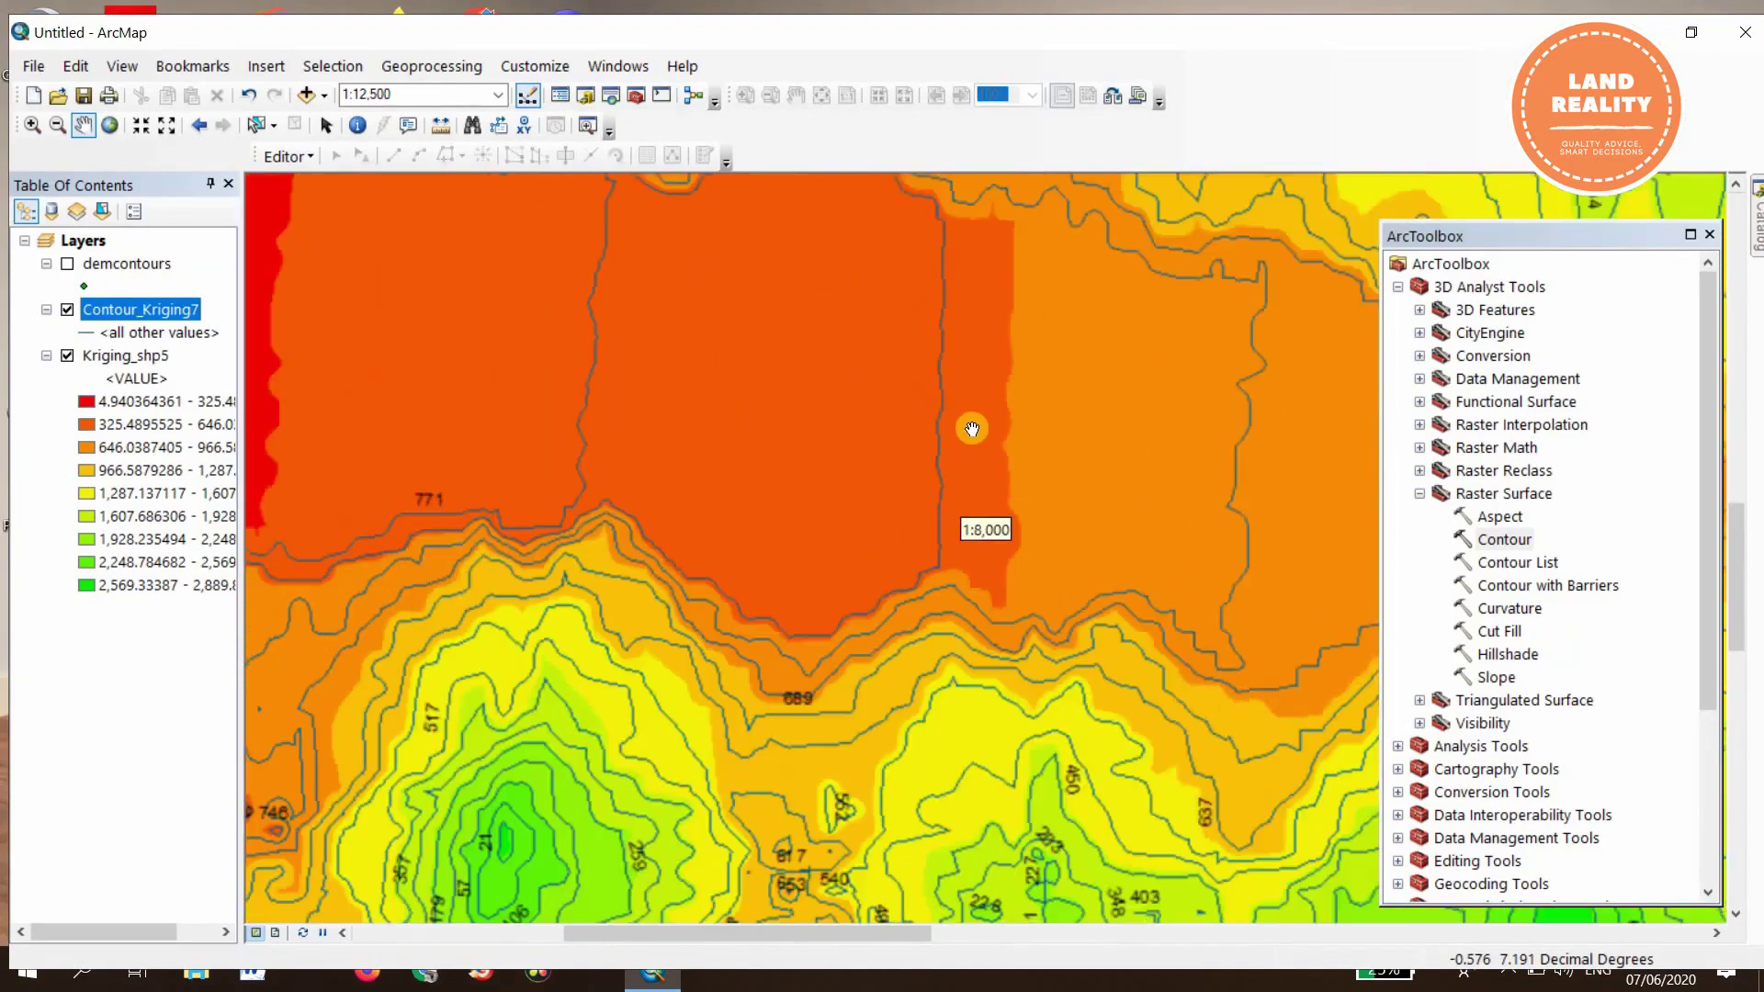
scroll(973, 427, "up", 2)
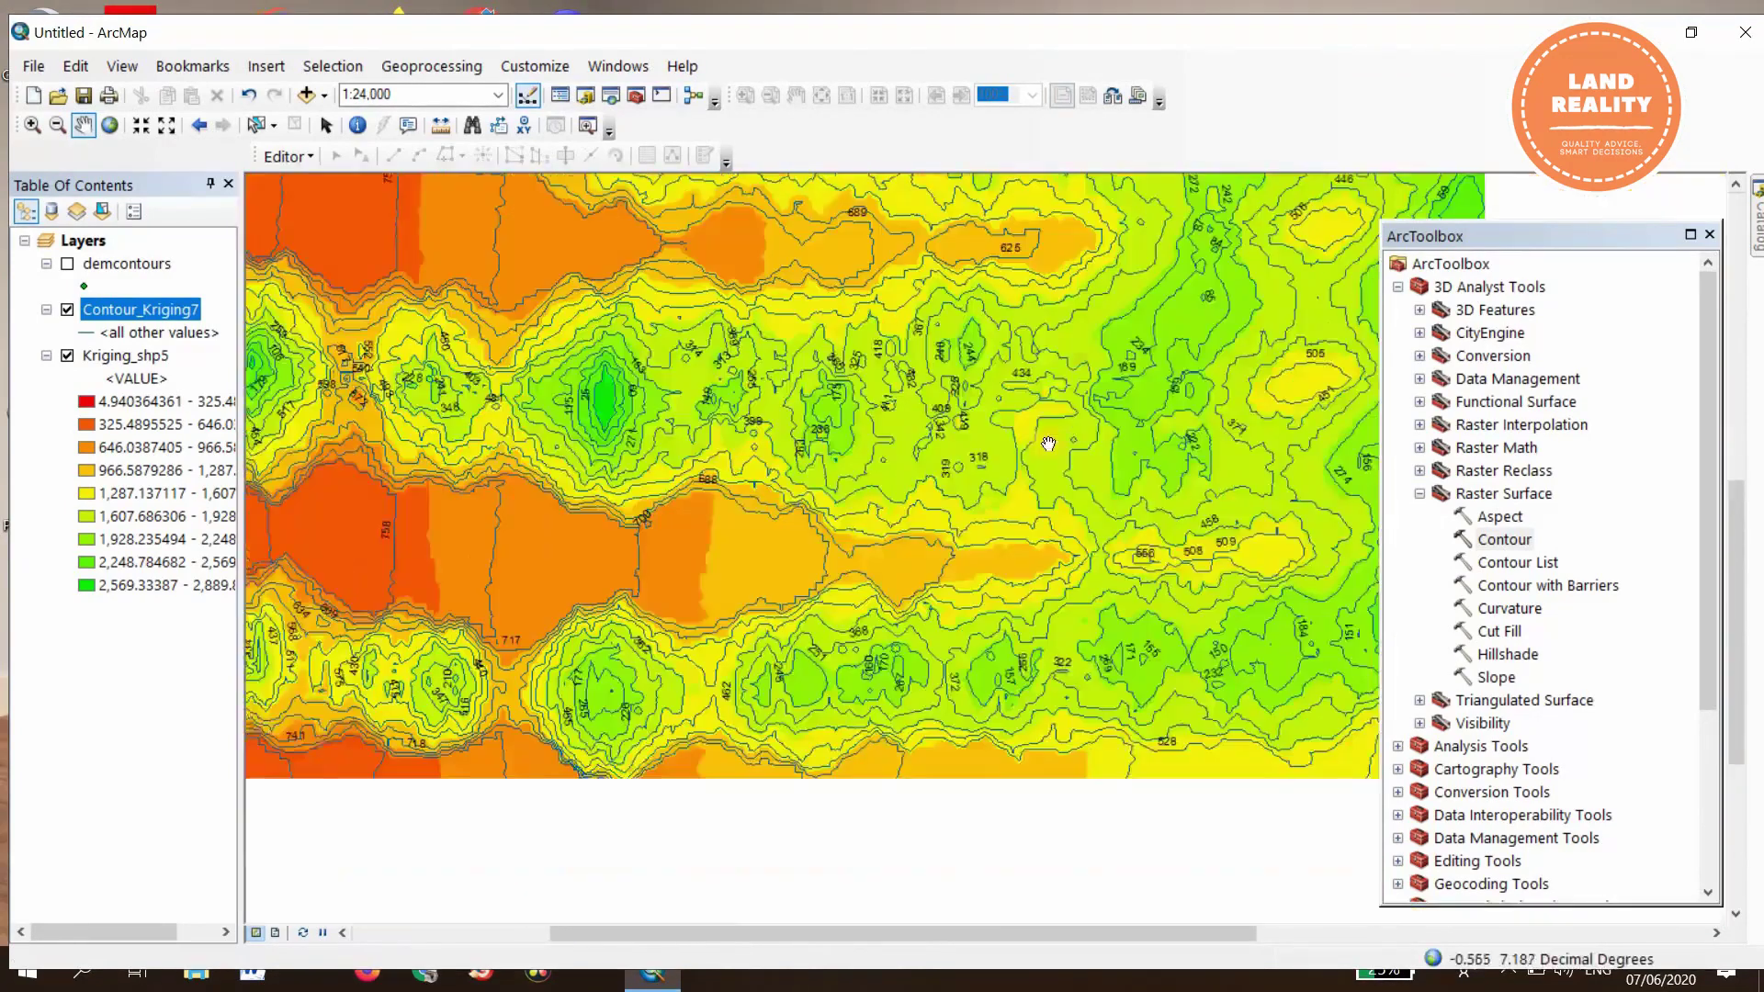
left_click_drag(980, 531, 706, 404)
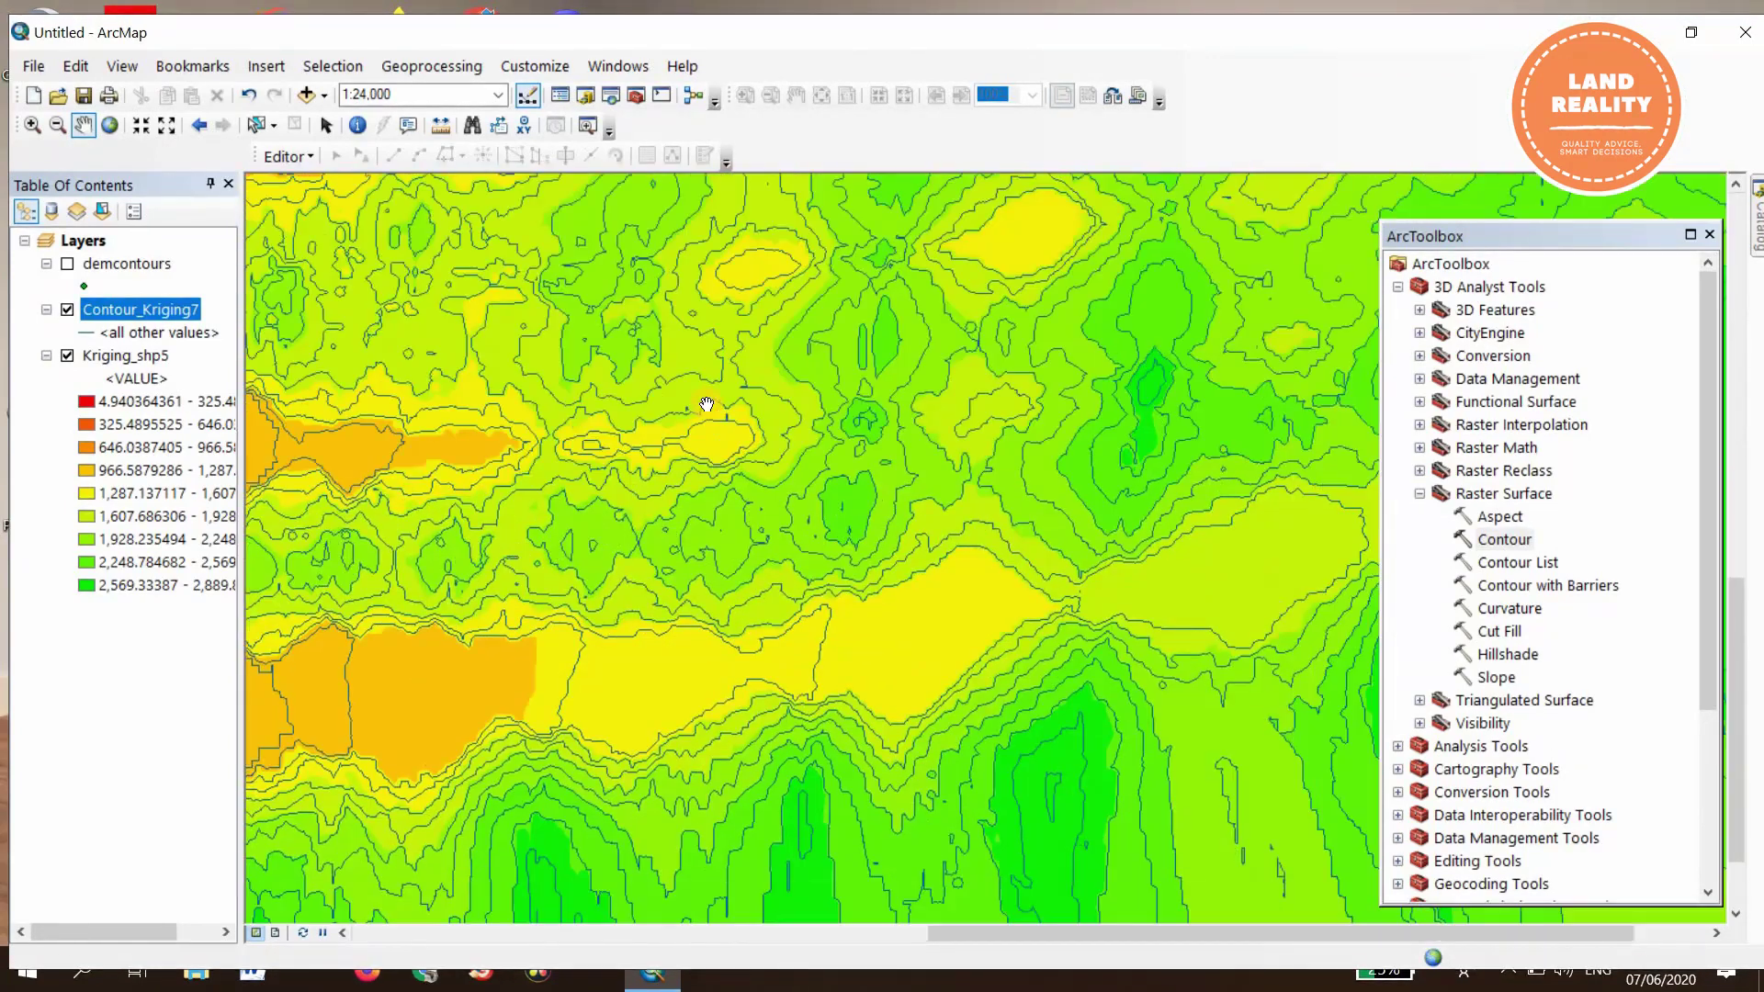
Step: Close ArcToolbox to uncover the map and inspect the contour labels over the raster's southeastern part
left_click(1709, 234)
scroll(949, 402, "down", 1)
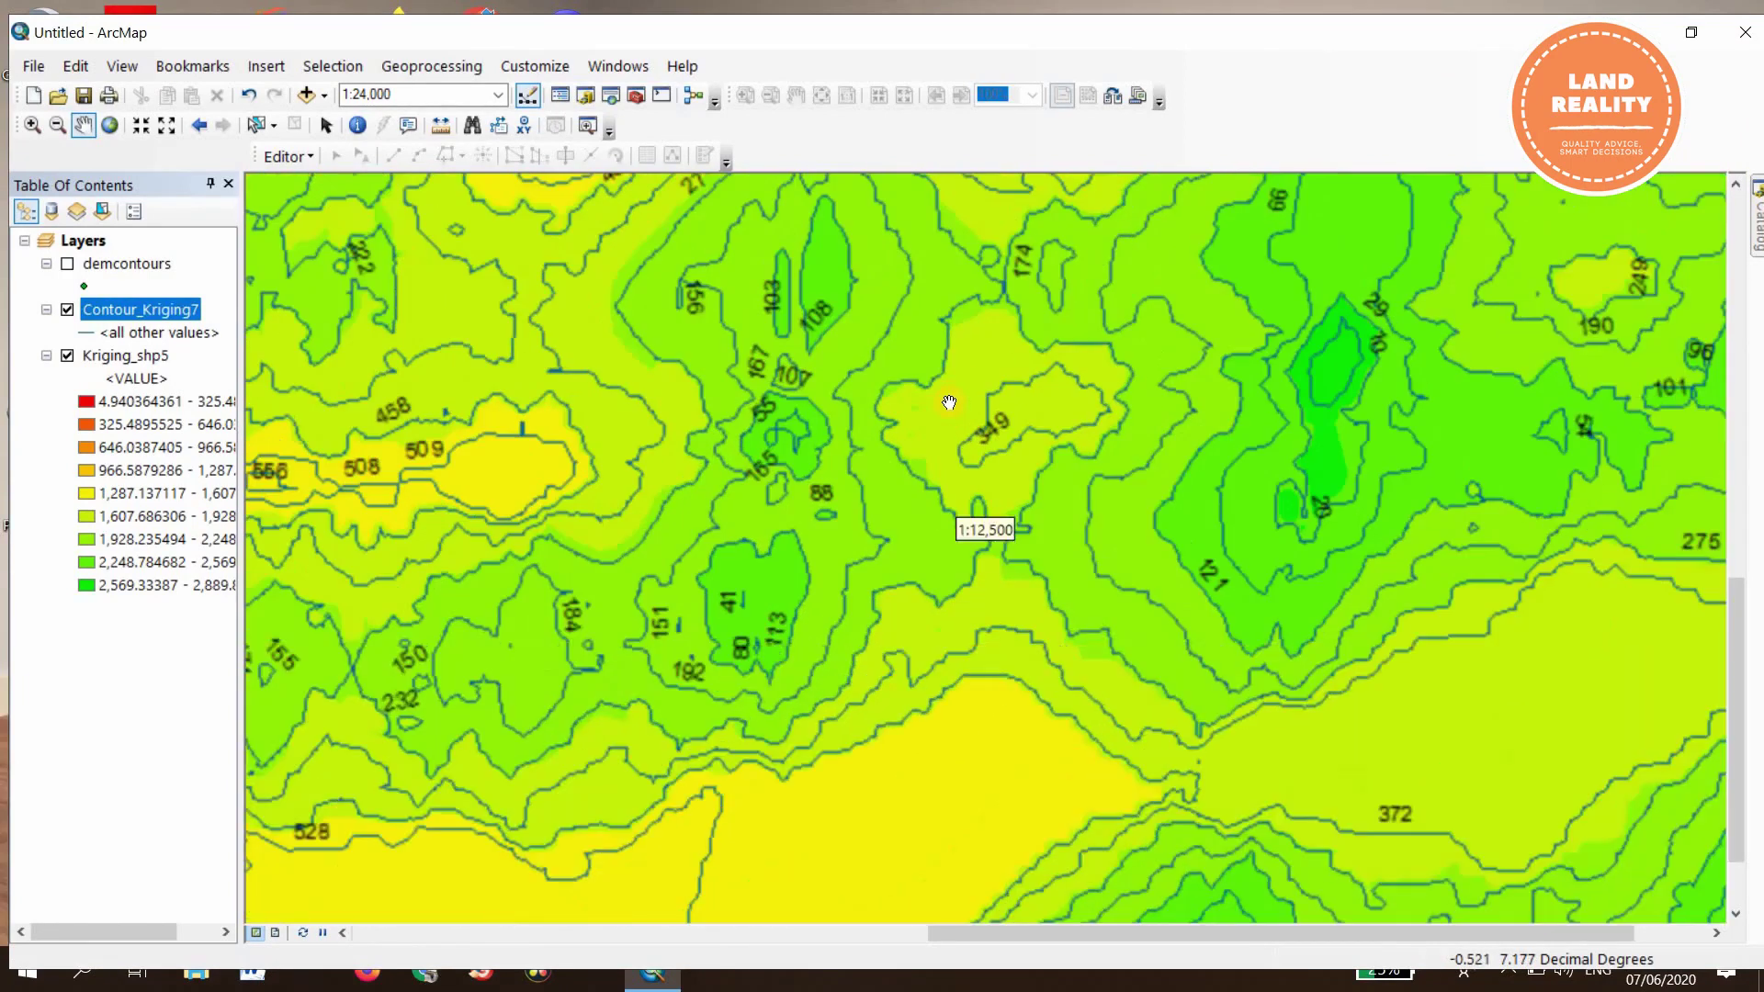
scroll(949, 402, "up", 1)
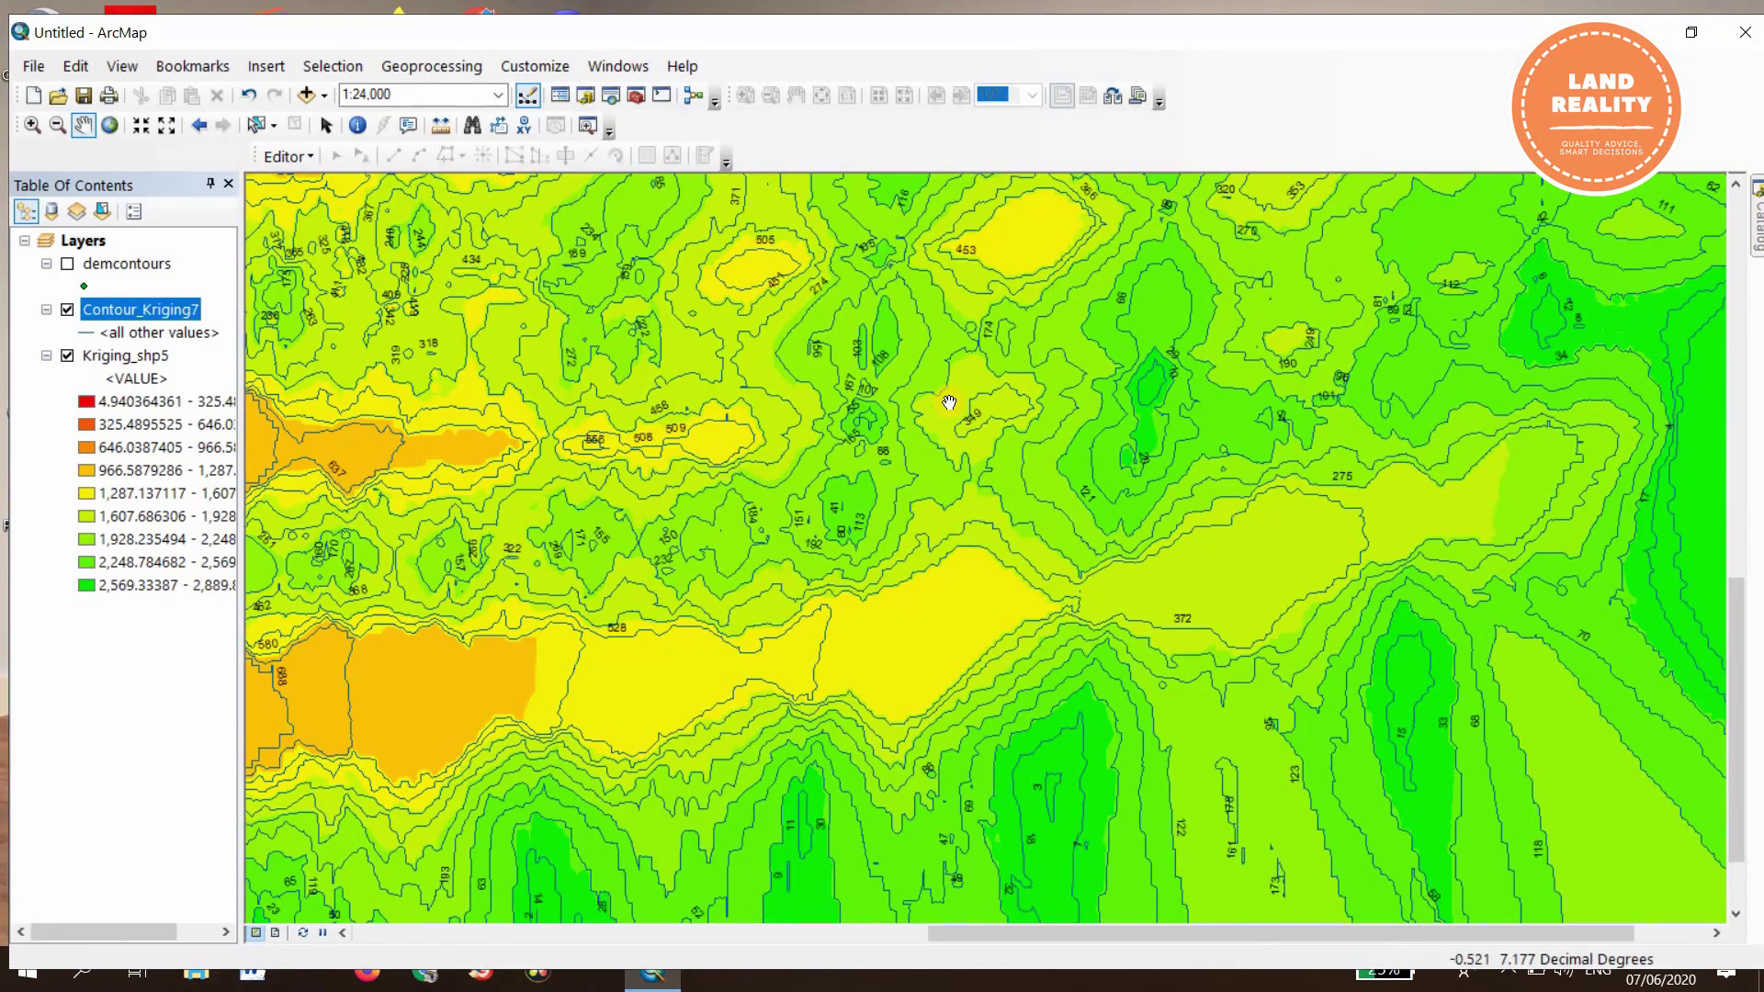